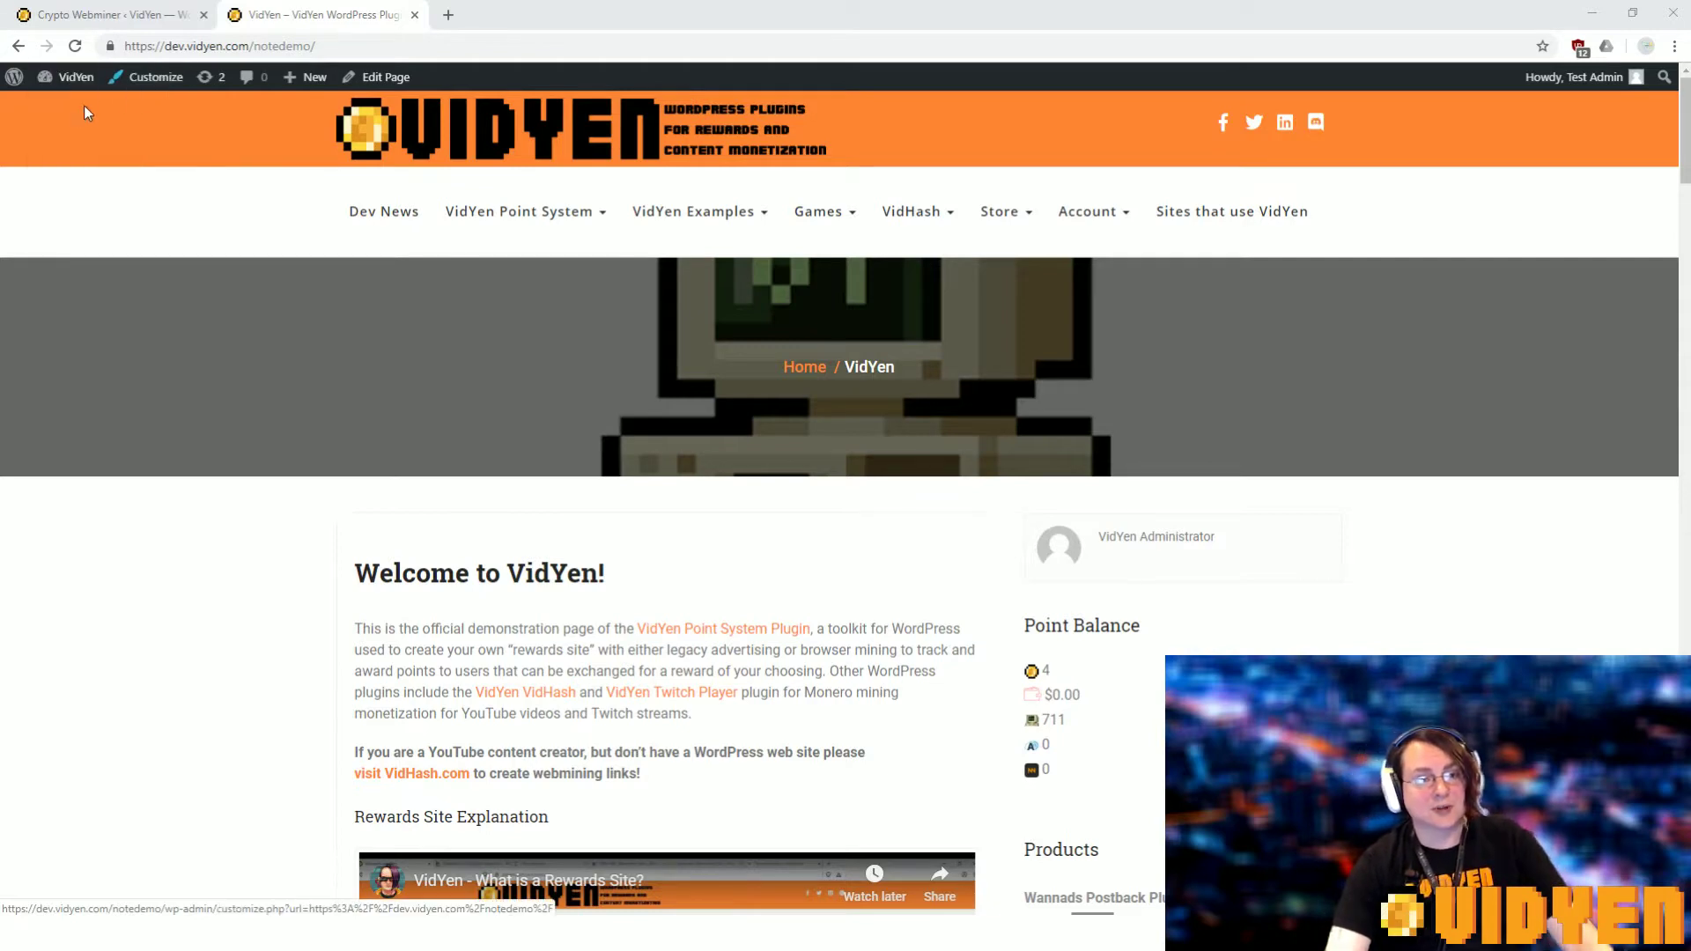
# - Go to the installed plugins list through the admin bar site menu
pyautogui.click(59, 109)
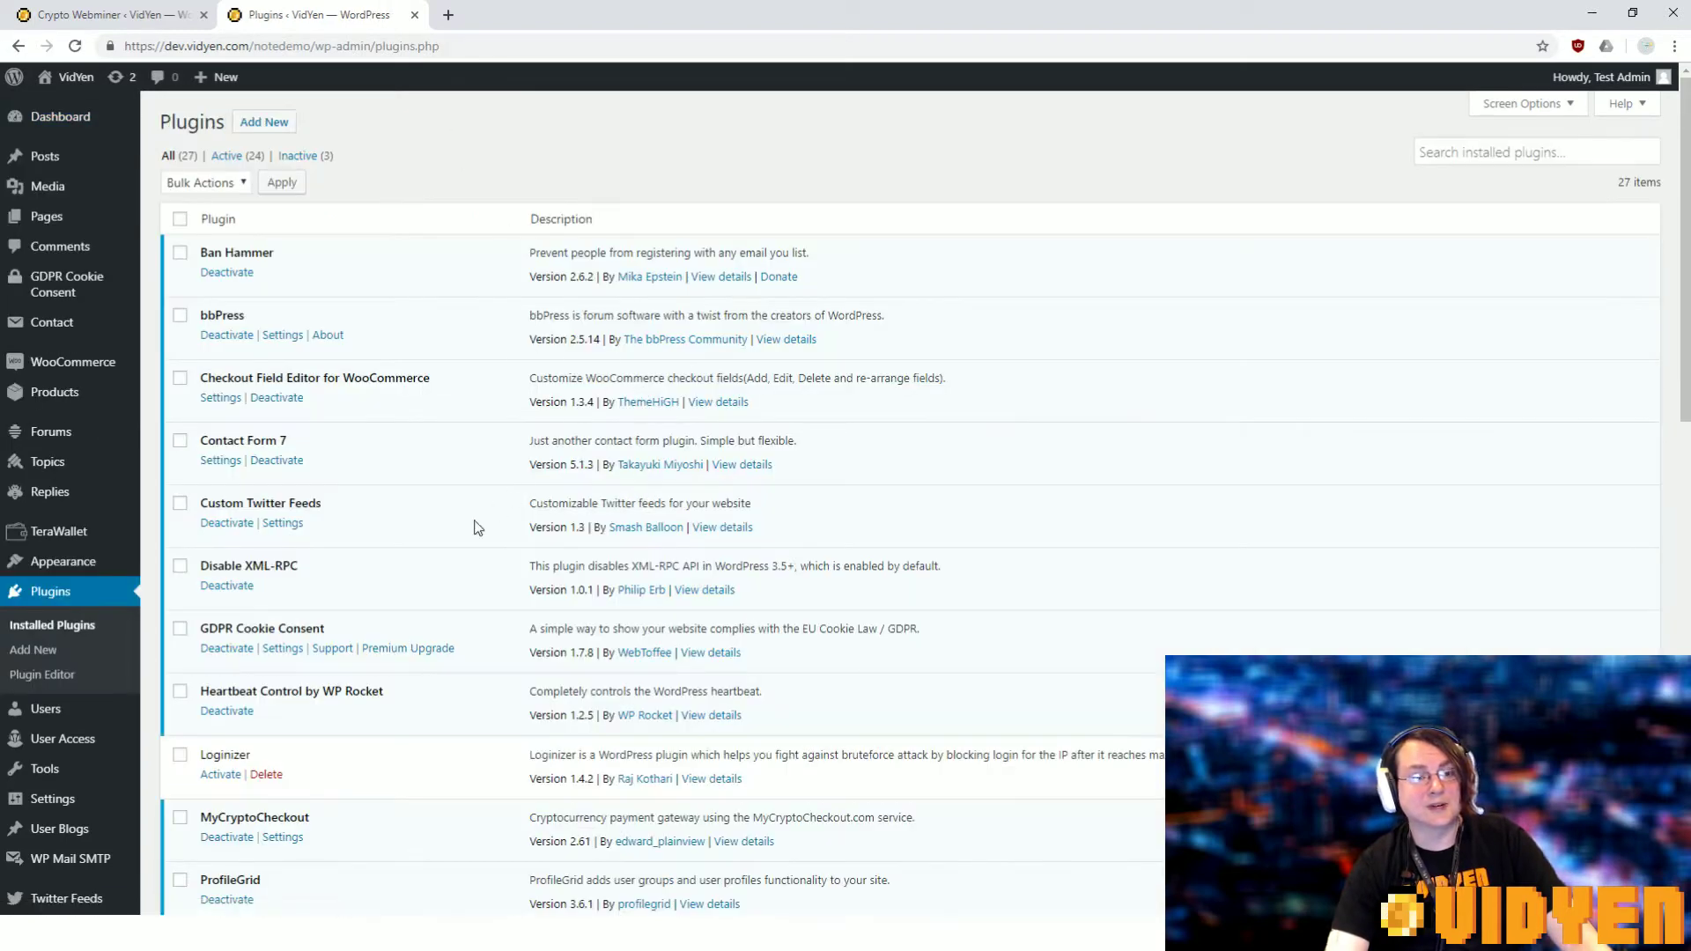
pyautogui.scroll(-2, 393, 535)
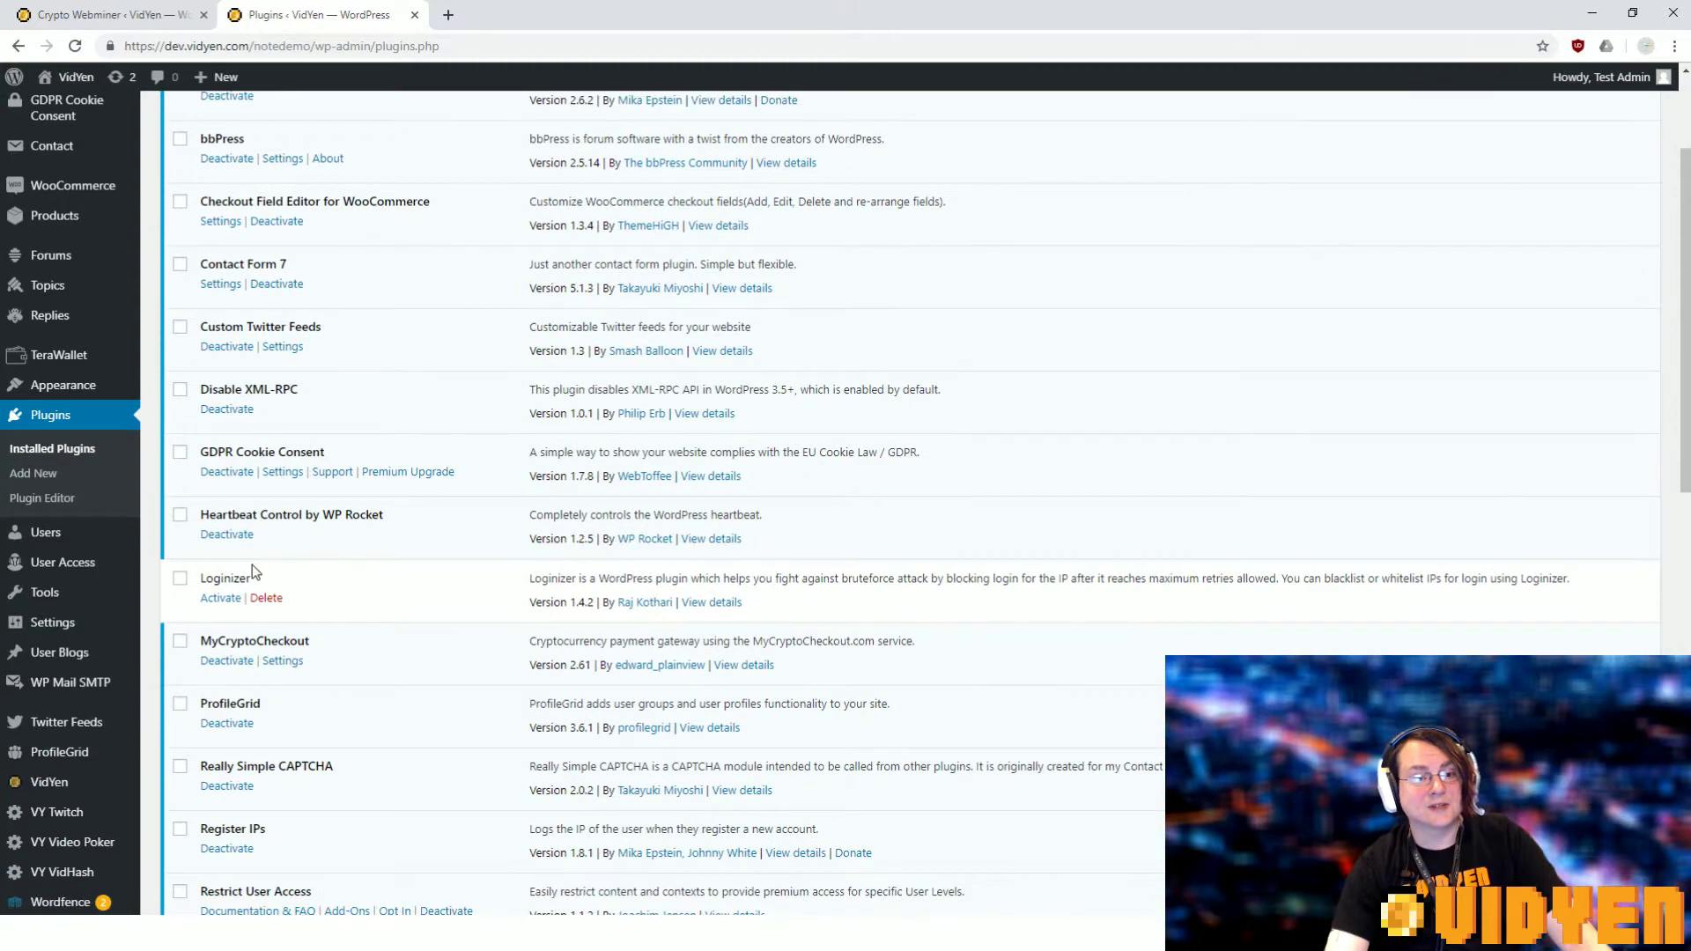
pyautogui.scroll(1, 253, 565)
pyautogui.scroll(1, 311, 297)
pyautogui.scroll(-3, 352, 426)
pyautogui.scroll(-2, 250, 709)
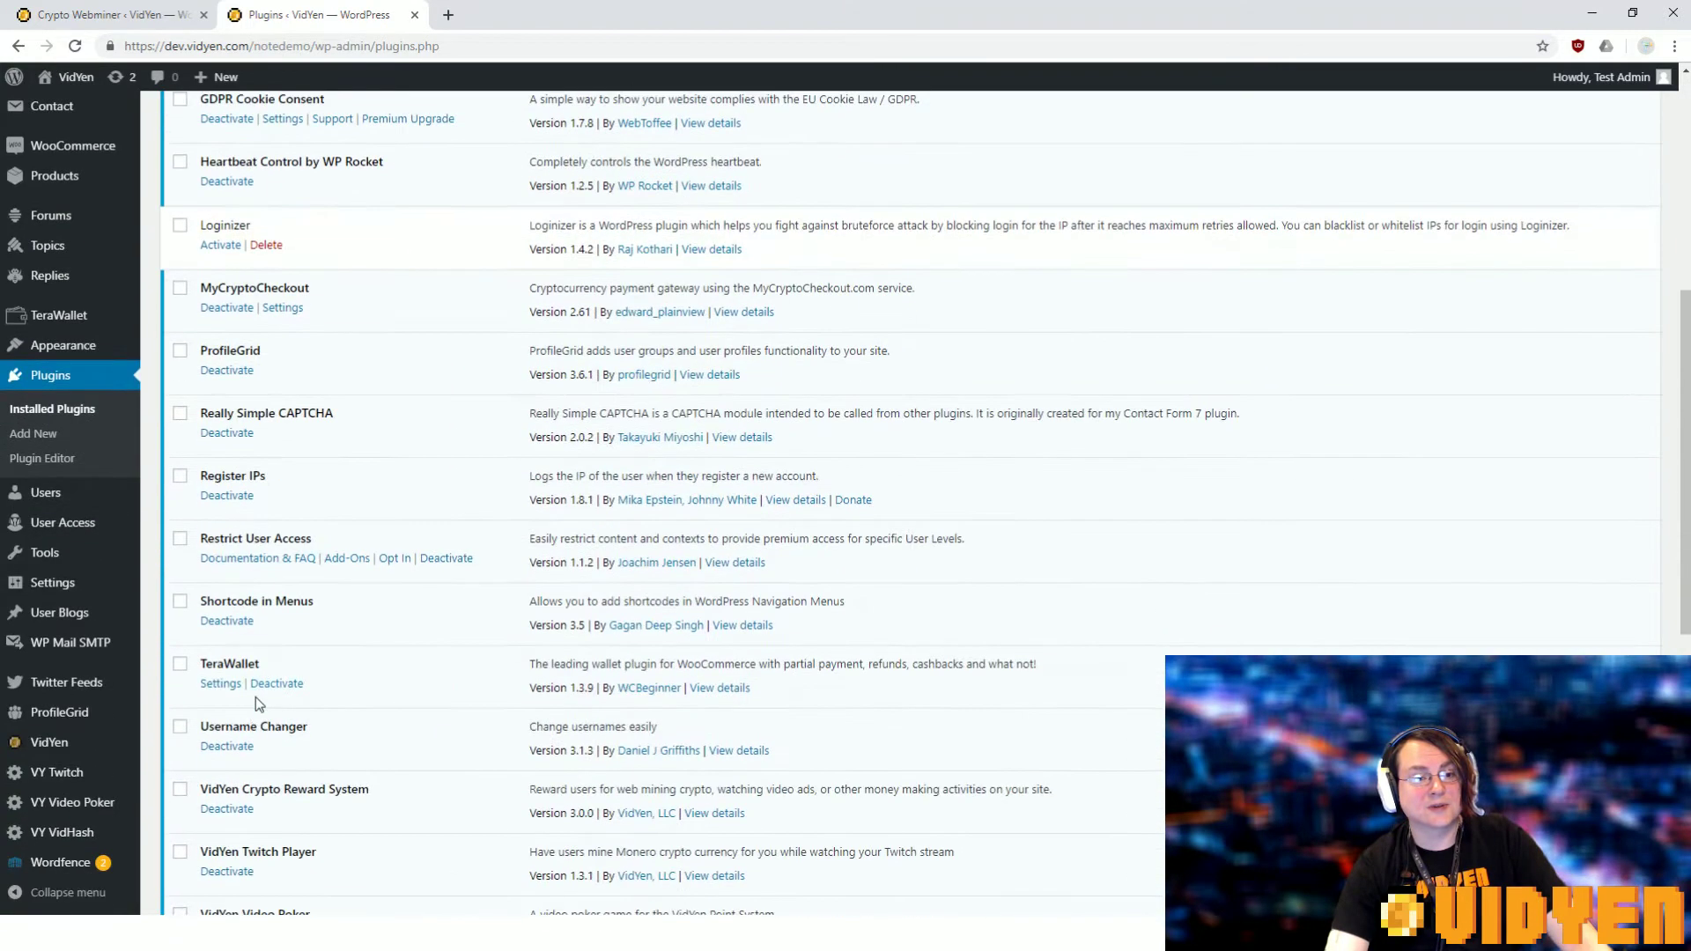
pyautogui.scroll(4, 317, 674)
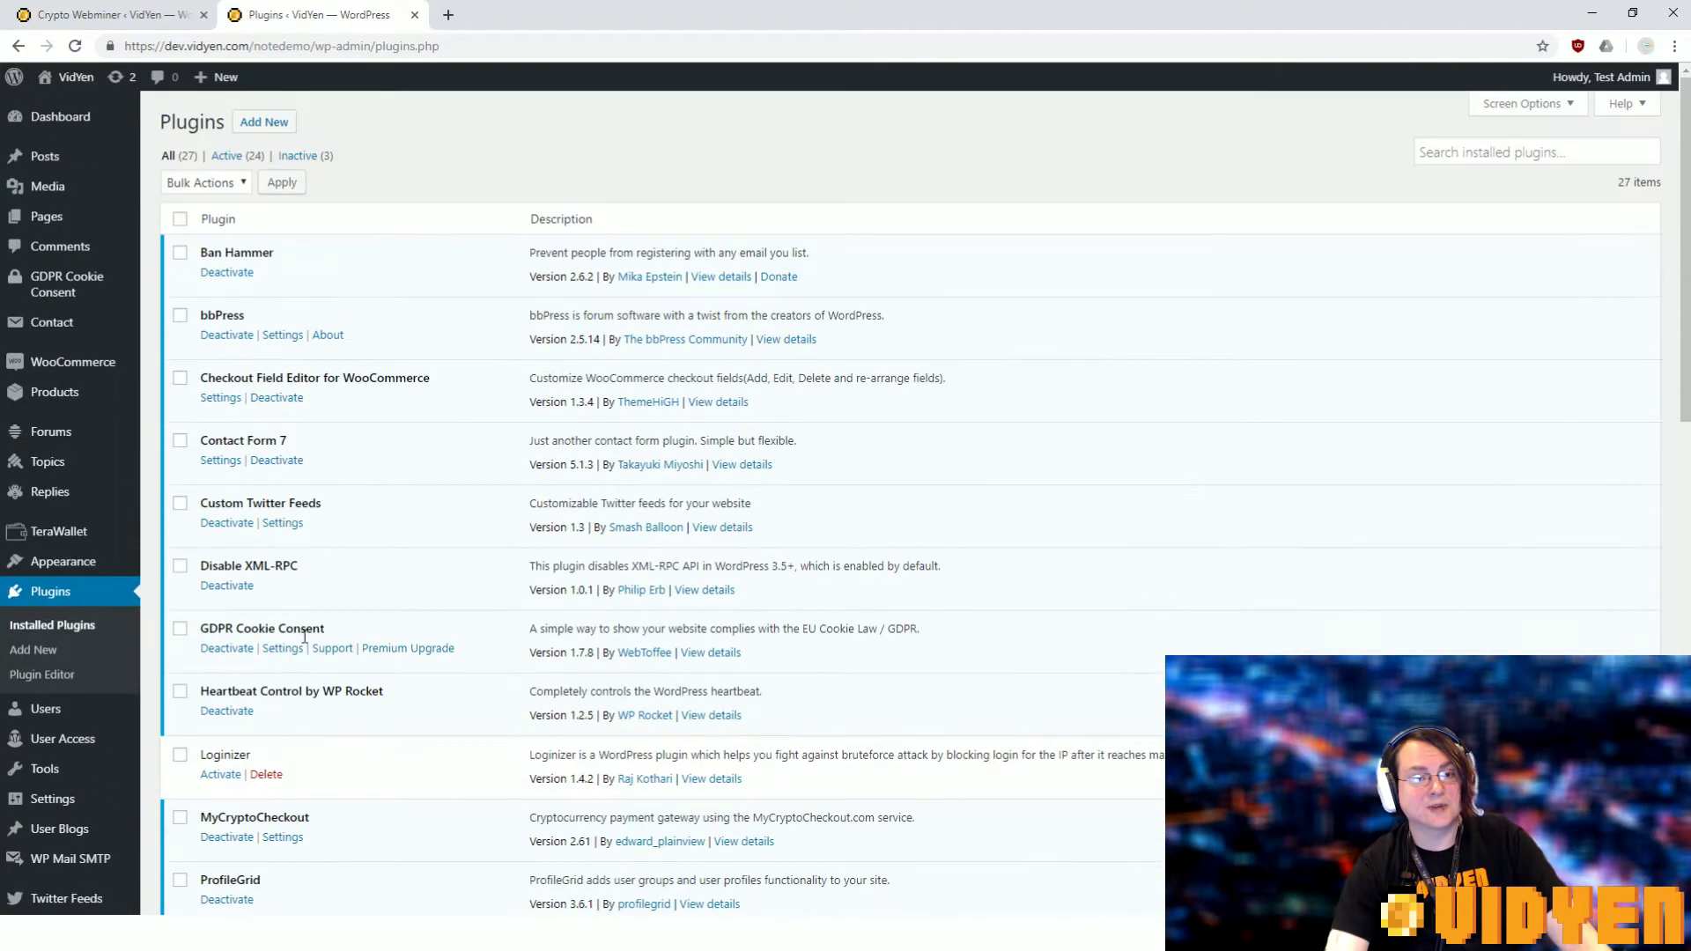
# - From Add Plugins, search the plugin directory for 'vidyen'
pyautogui.click(264, 124)
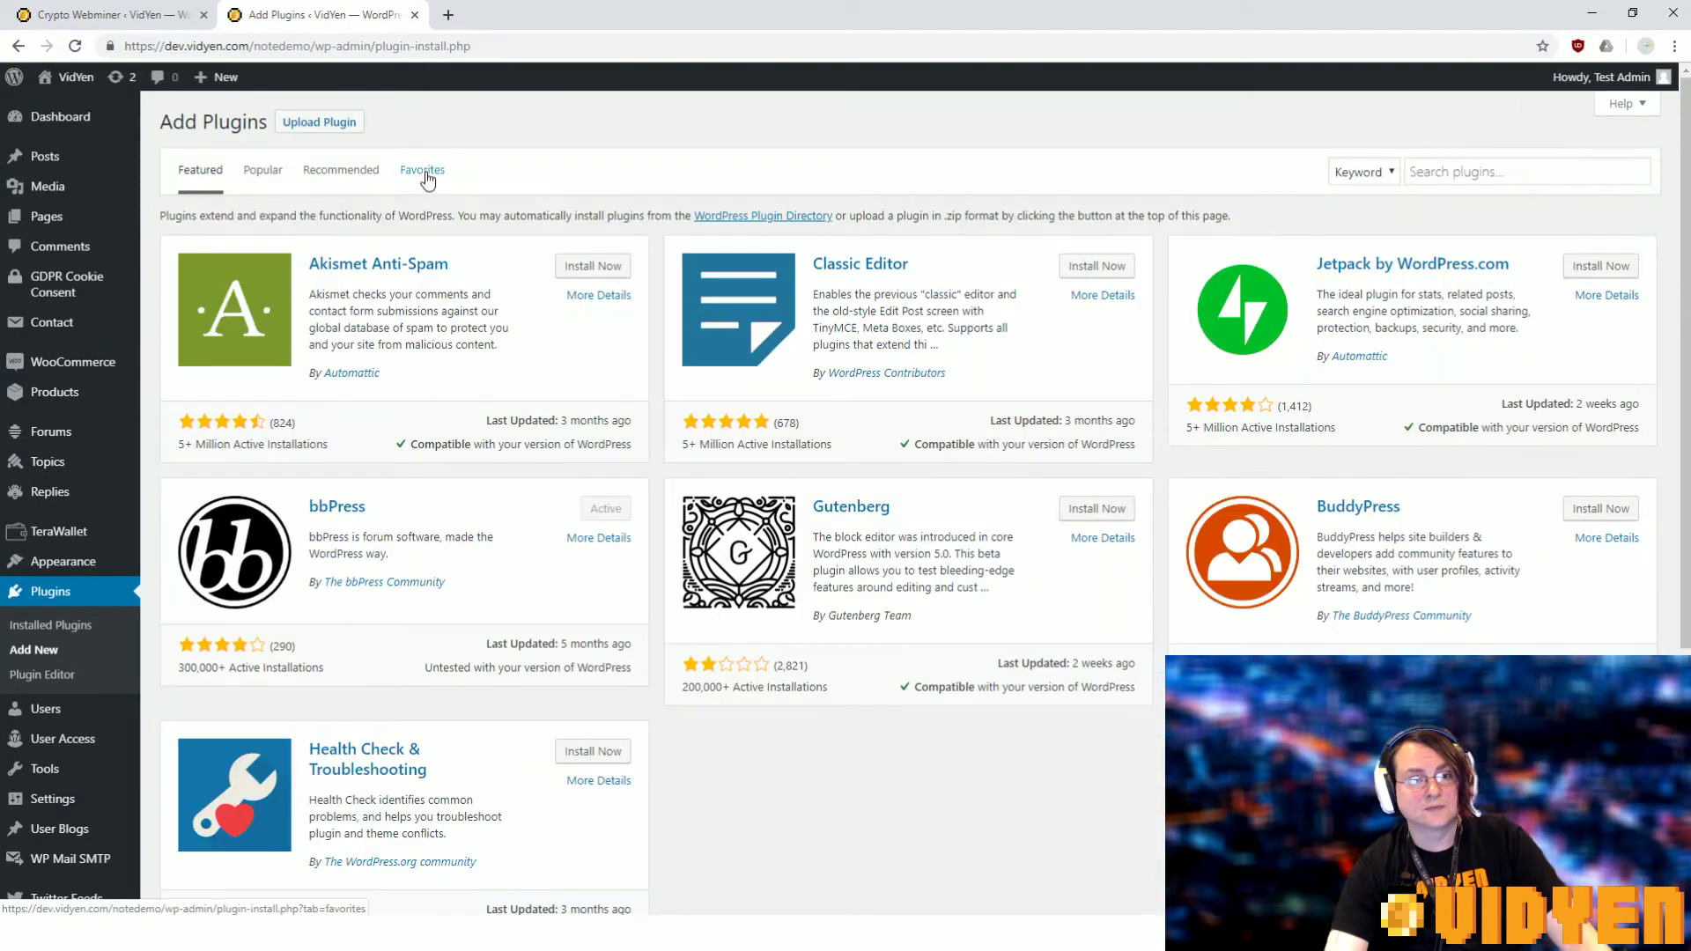
pyautogui.click(1504, 172)
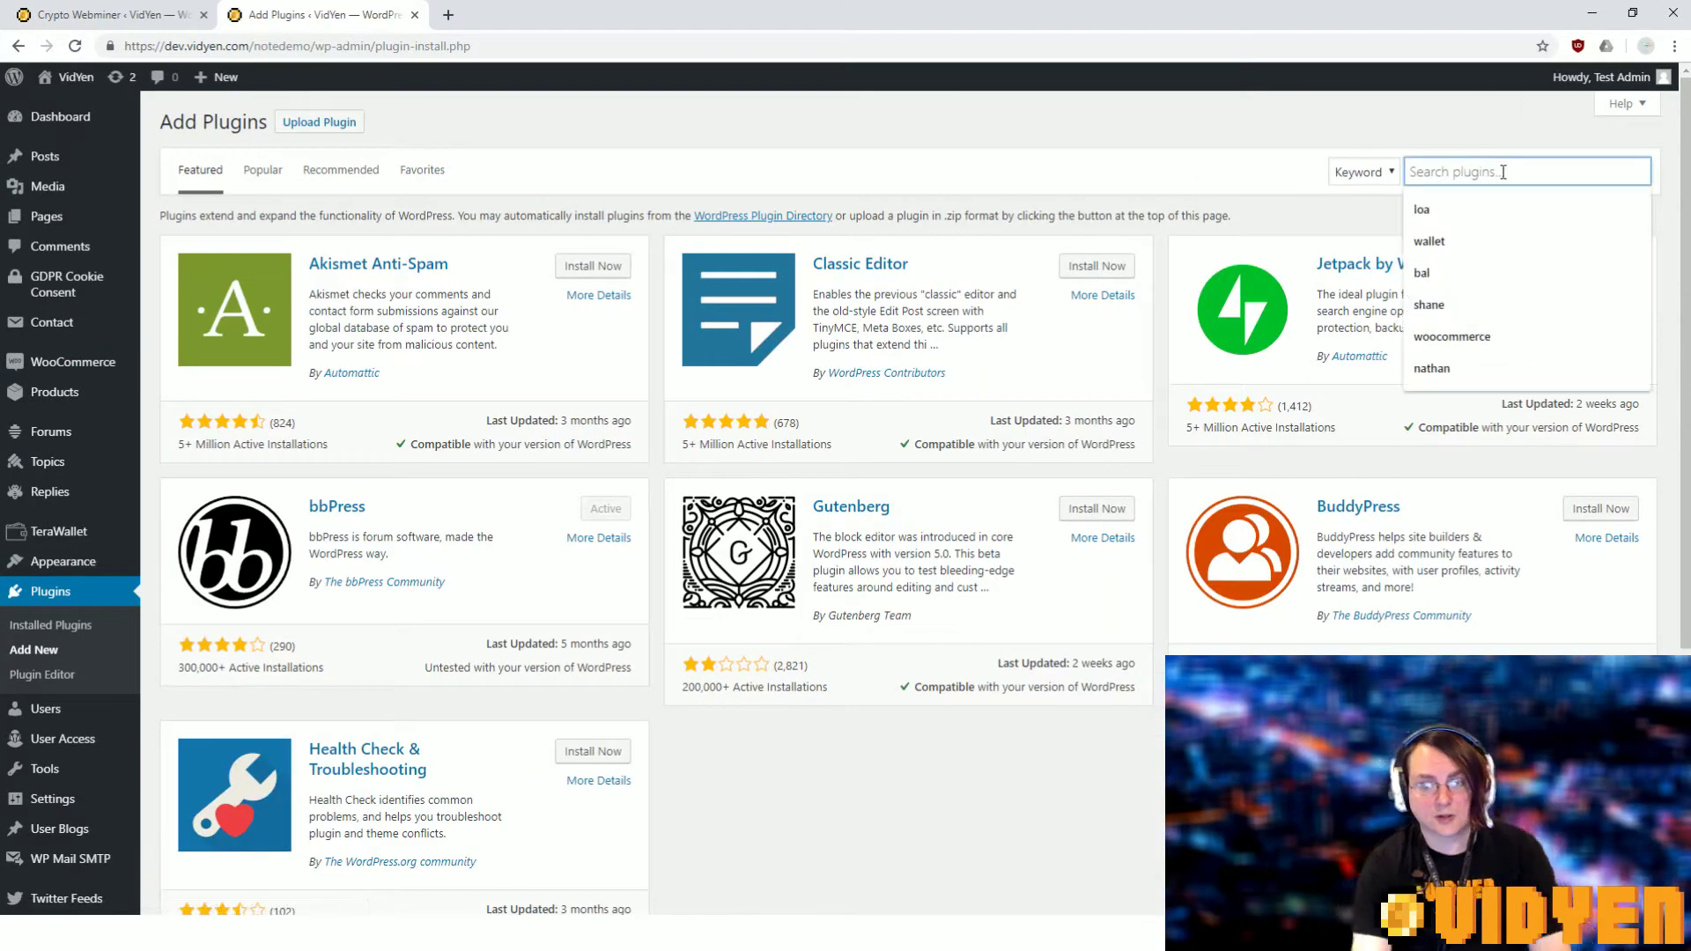
pyautogui.write('vidyen')
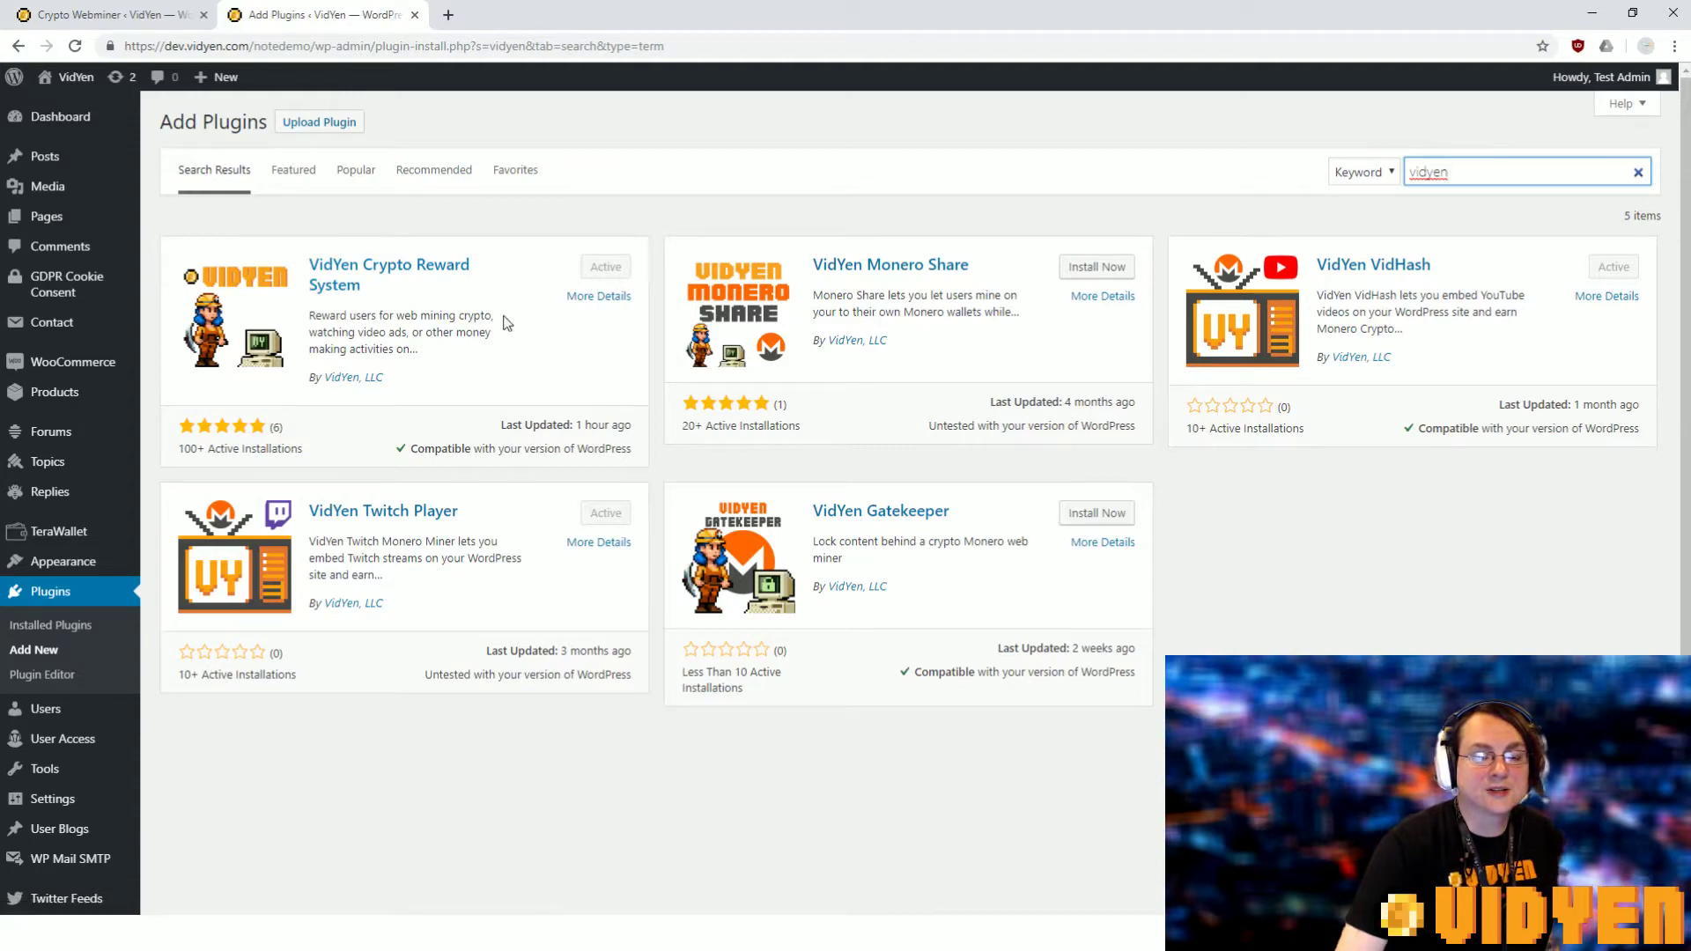
pyautogui.scroll(-3, 107, 595)
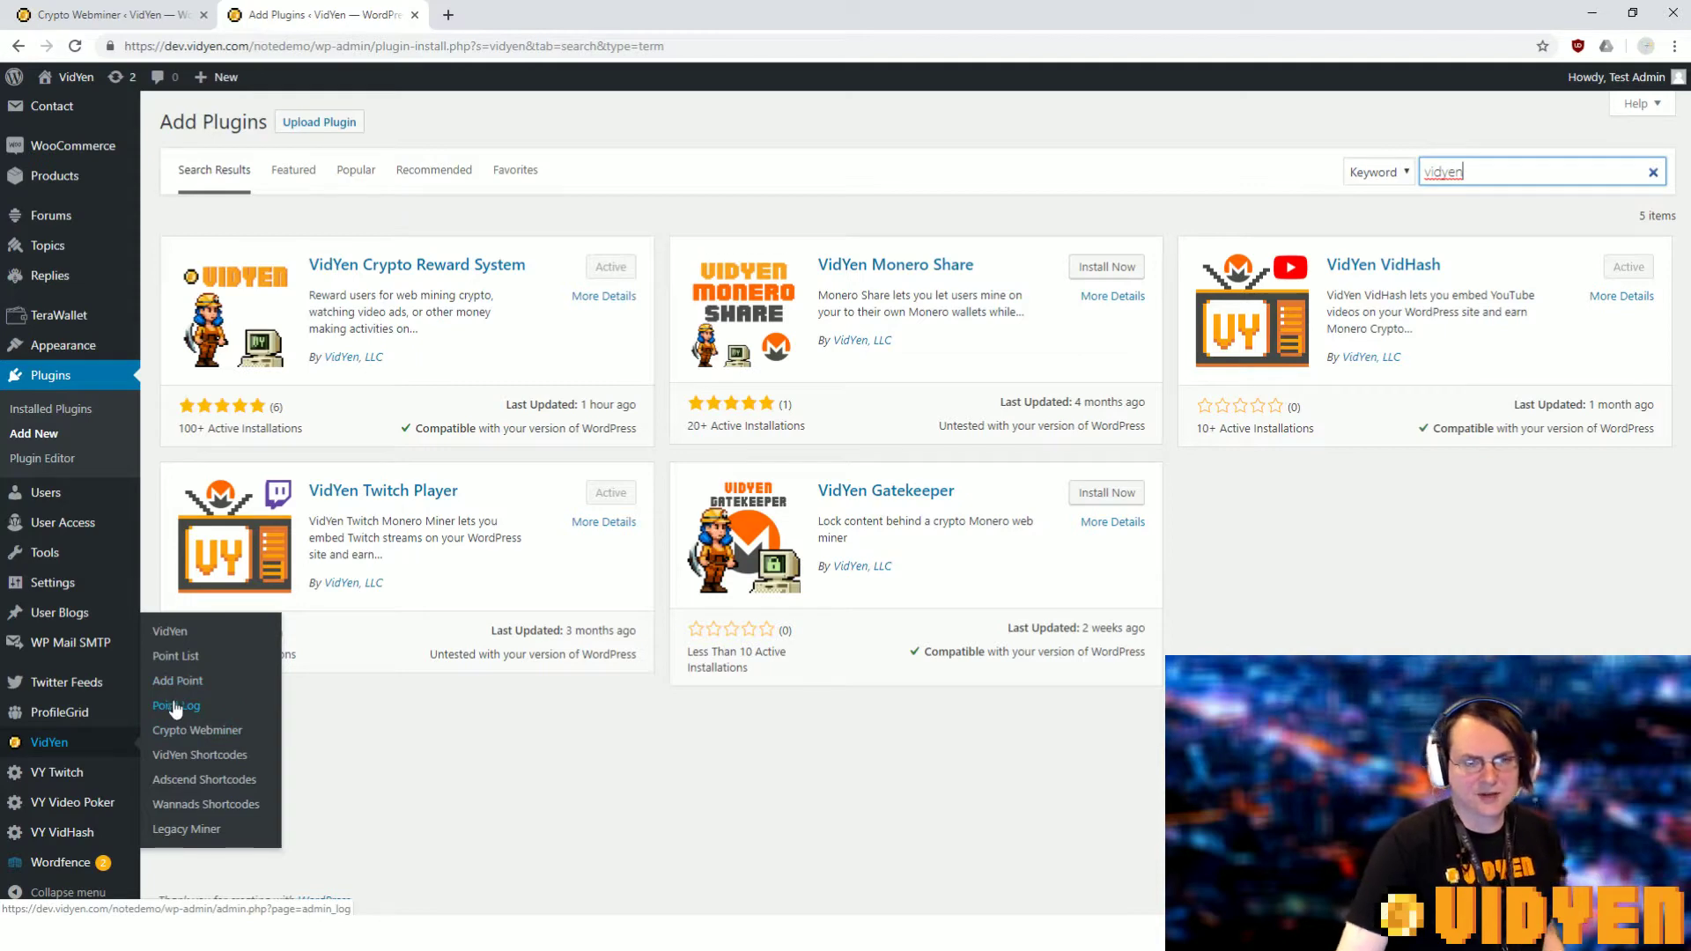
# - Bring up the Crypto Webminer settings and review the button text and disclaimer text
pyautogui.click(186, 731)
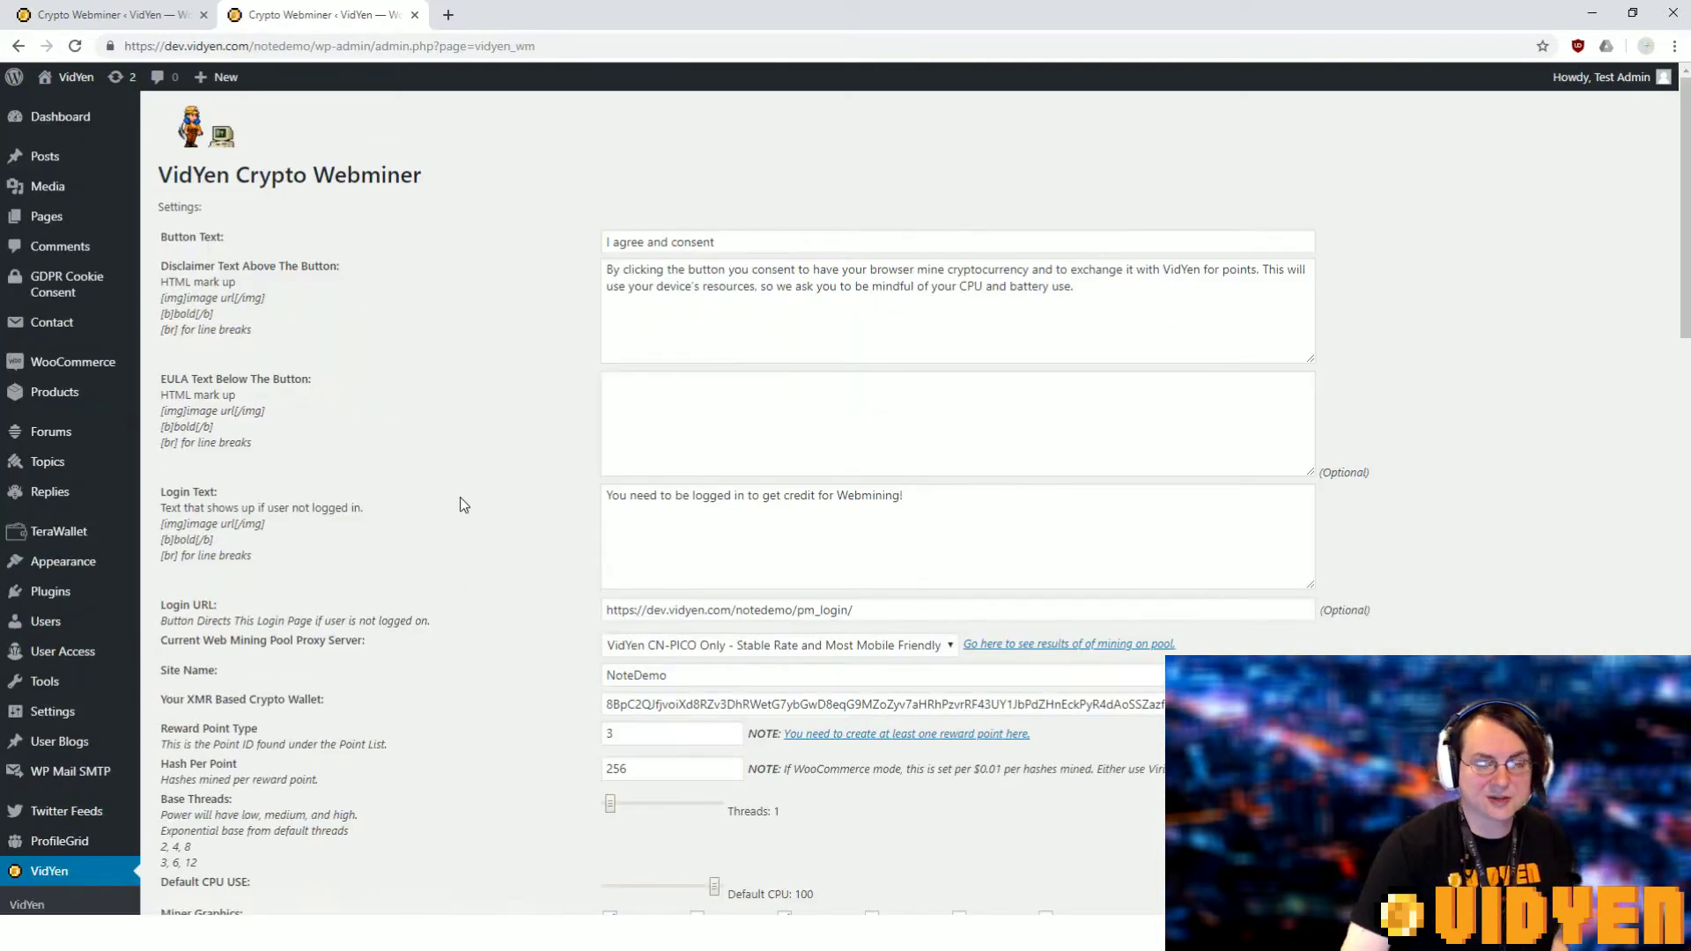
pyautogui.scroll(-1, 448, 516)
pyautogui.scroll(-1, 447, 515)
pyautogui.scroll(2, 442, 503)
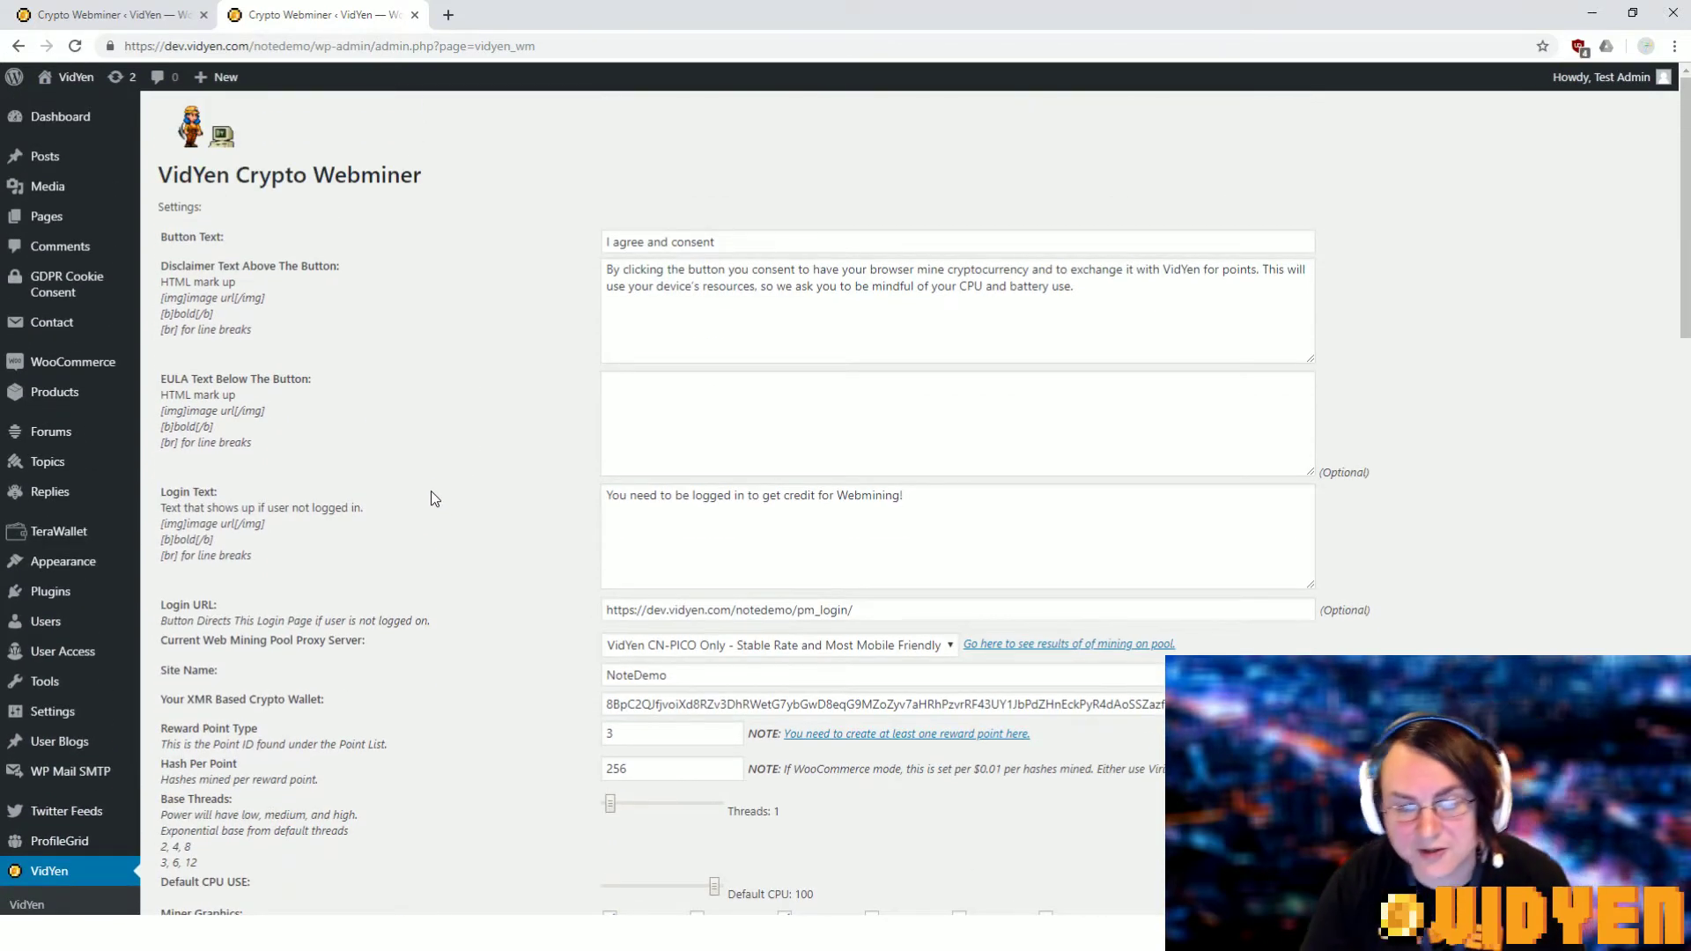
pyautogui.scroll(-1, 480, 497)
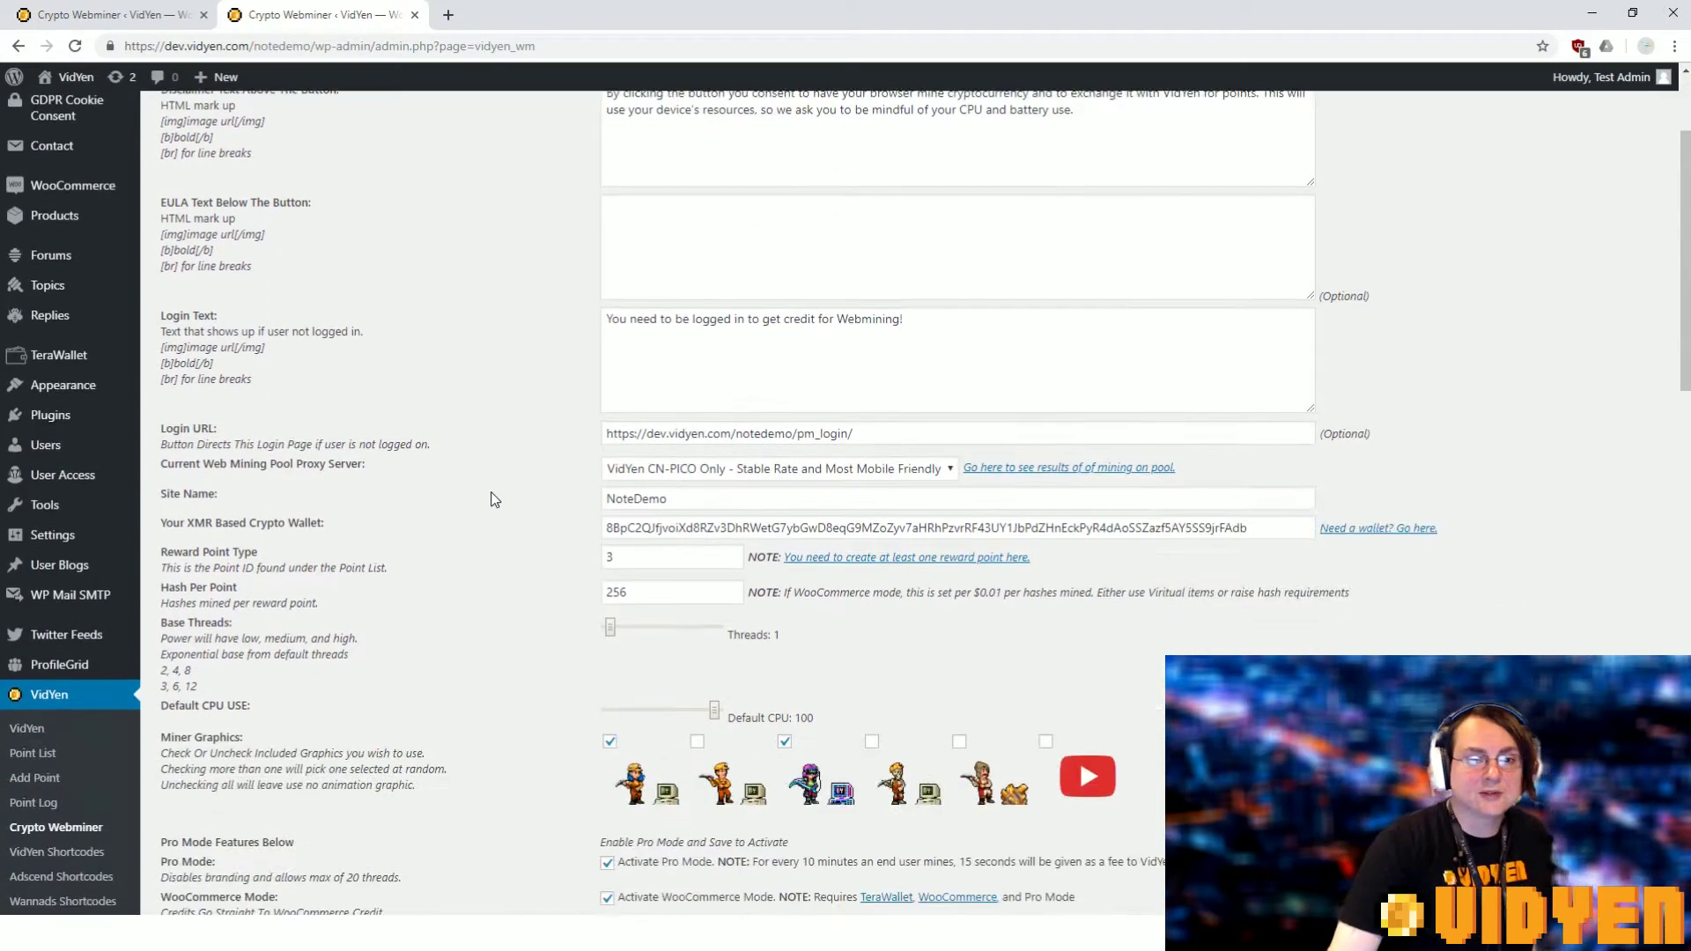
pyautogui.scroll(1, 490, 494)
pyautogui.scroll(-1, 489, 494)
pyautogui.scroll(2, 533, 468)
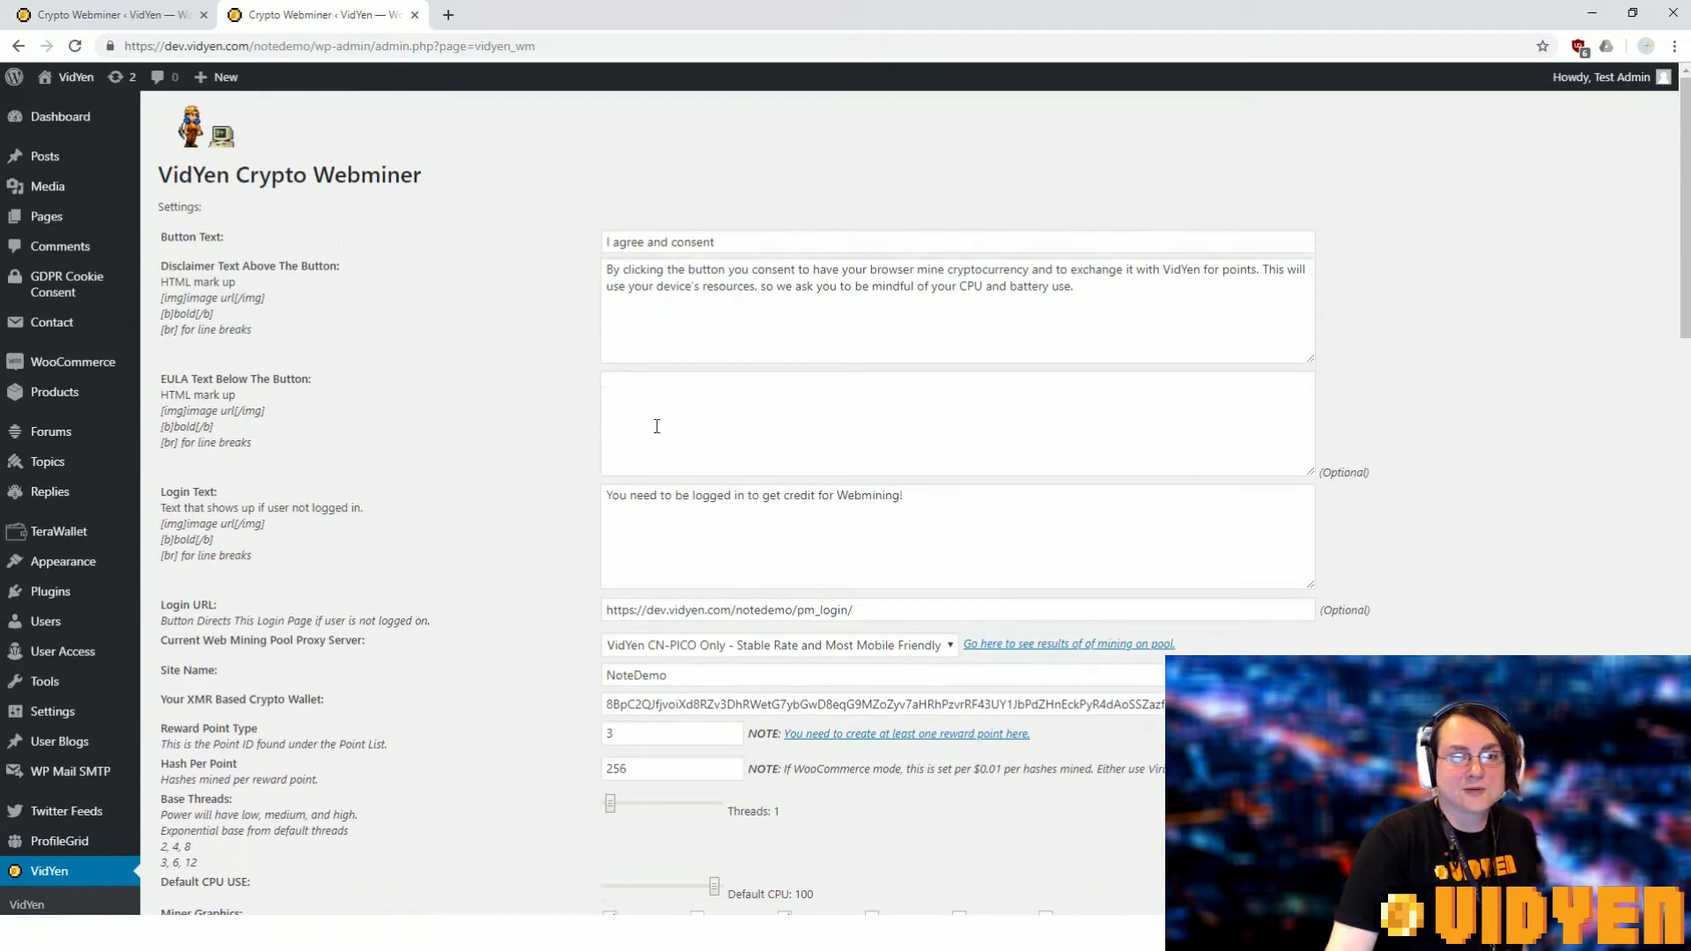
pyautogui.click(687, 302)
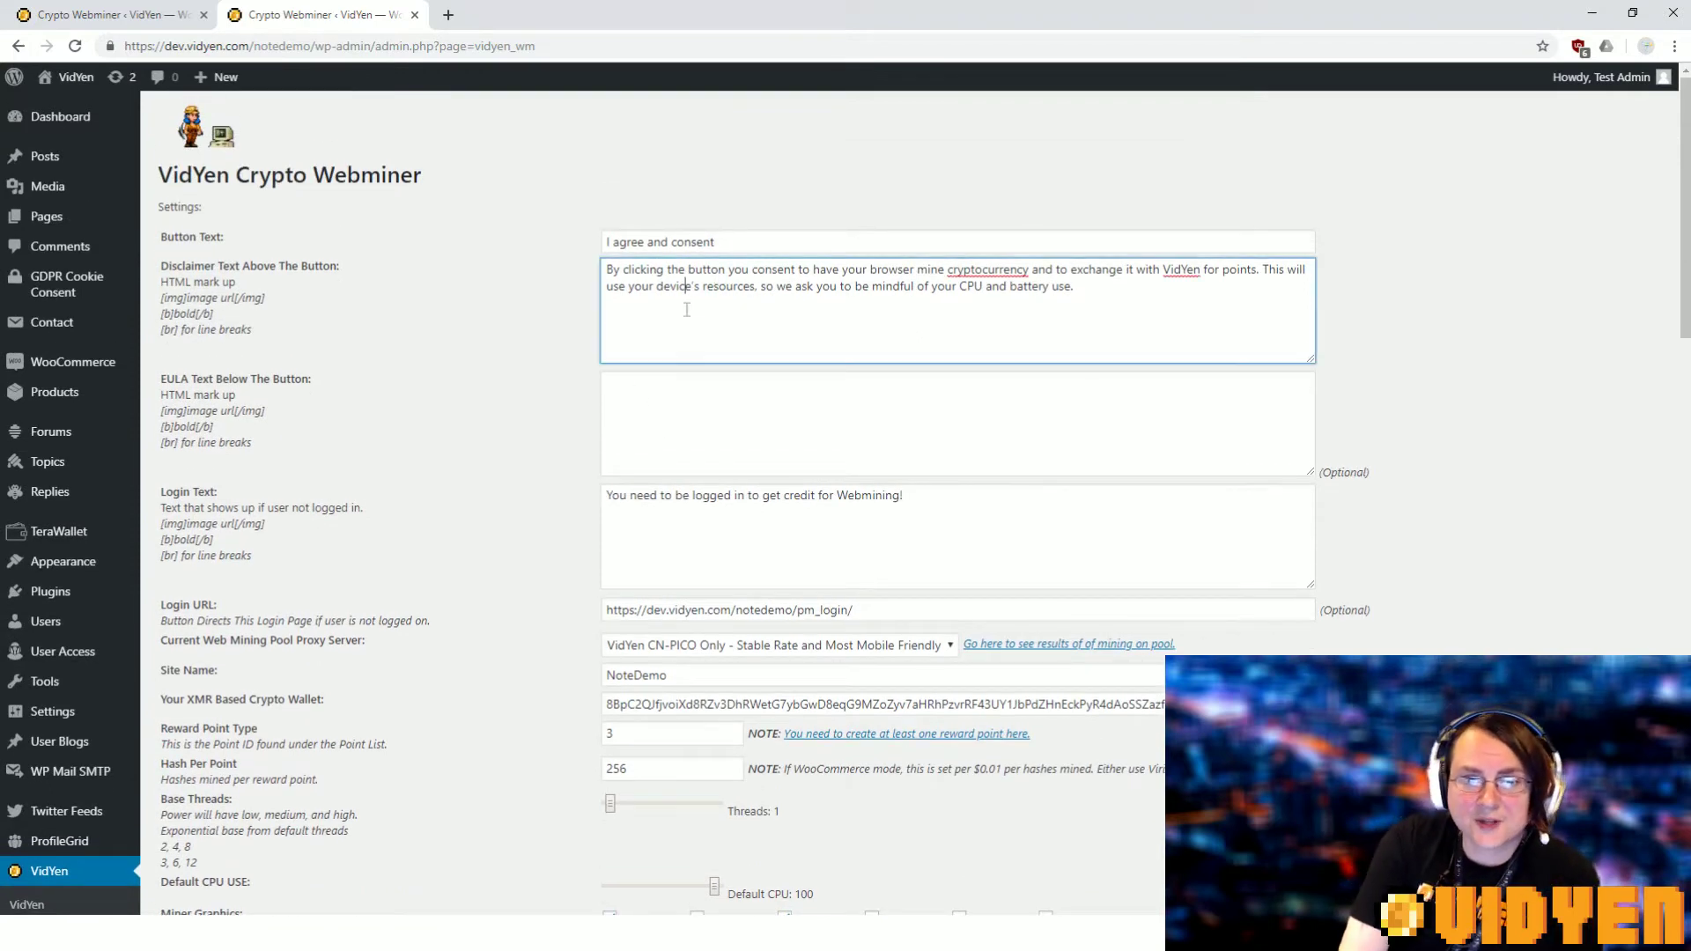
pyautogui.click(648, 242)
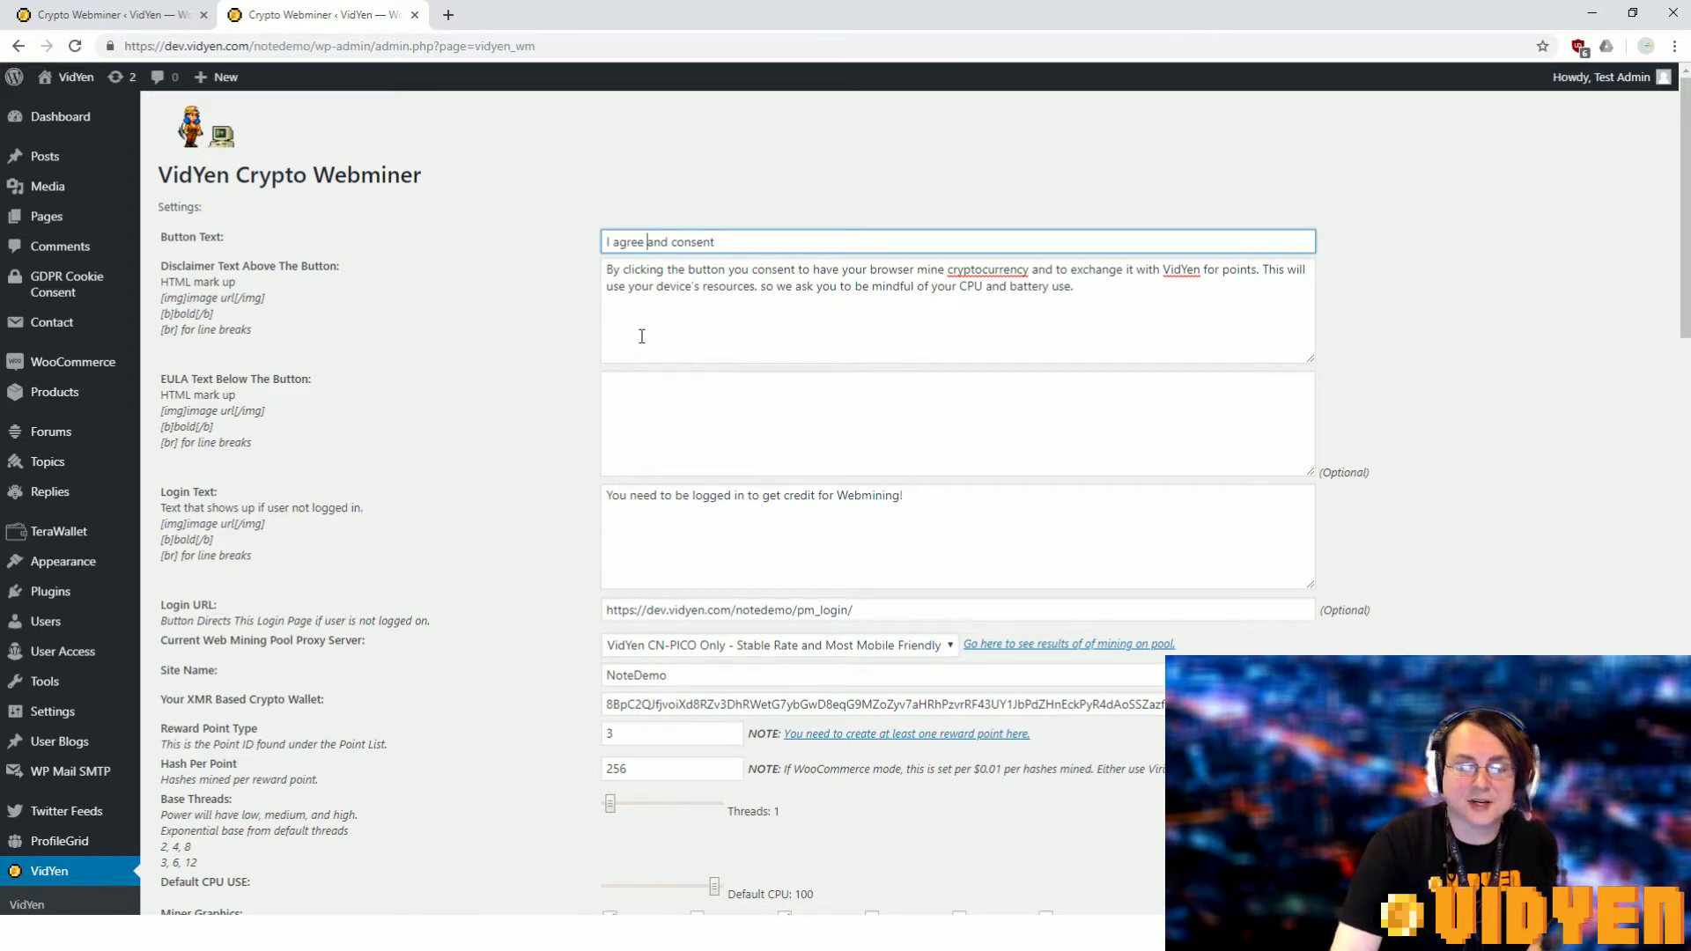
pyautogui.moveTo(608, 269)
pyautogui.mouseDown()
pyautogui.moveTo(1105, 288)
pyautogui.moveTo(541, 252)
pyautogui.mouseUp()
pyautogui.click(1105, 288)
pyautogui.moveTo(971, 274)
pyautogui.mouseDown()
pyautogui.moveTo(1118, 291)
pyautogui.moveTo(484, 226)
pyautogui.mouseUp()
pyautogui.click(1128, 296)
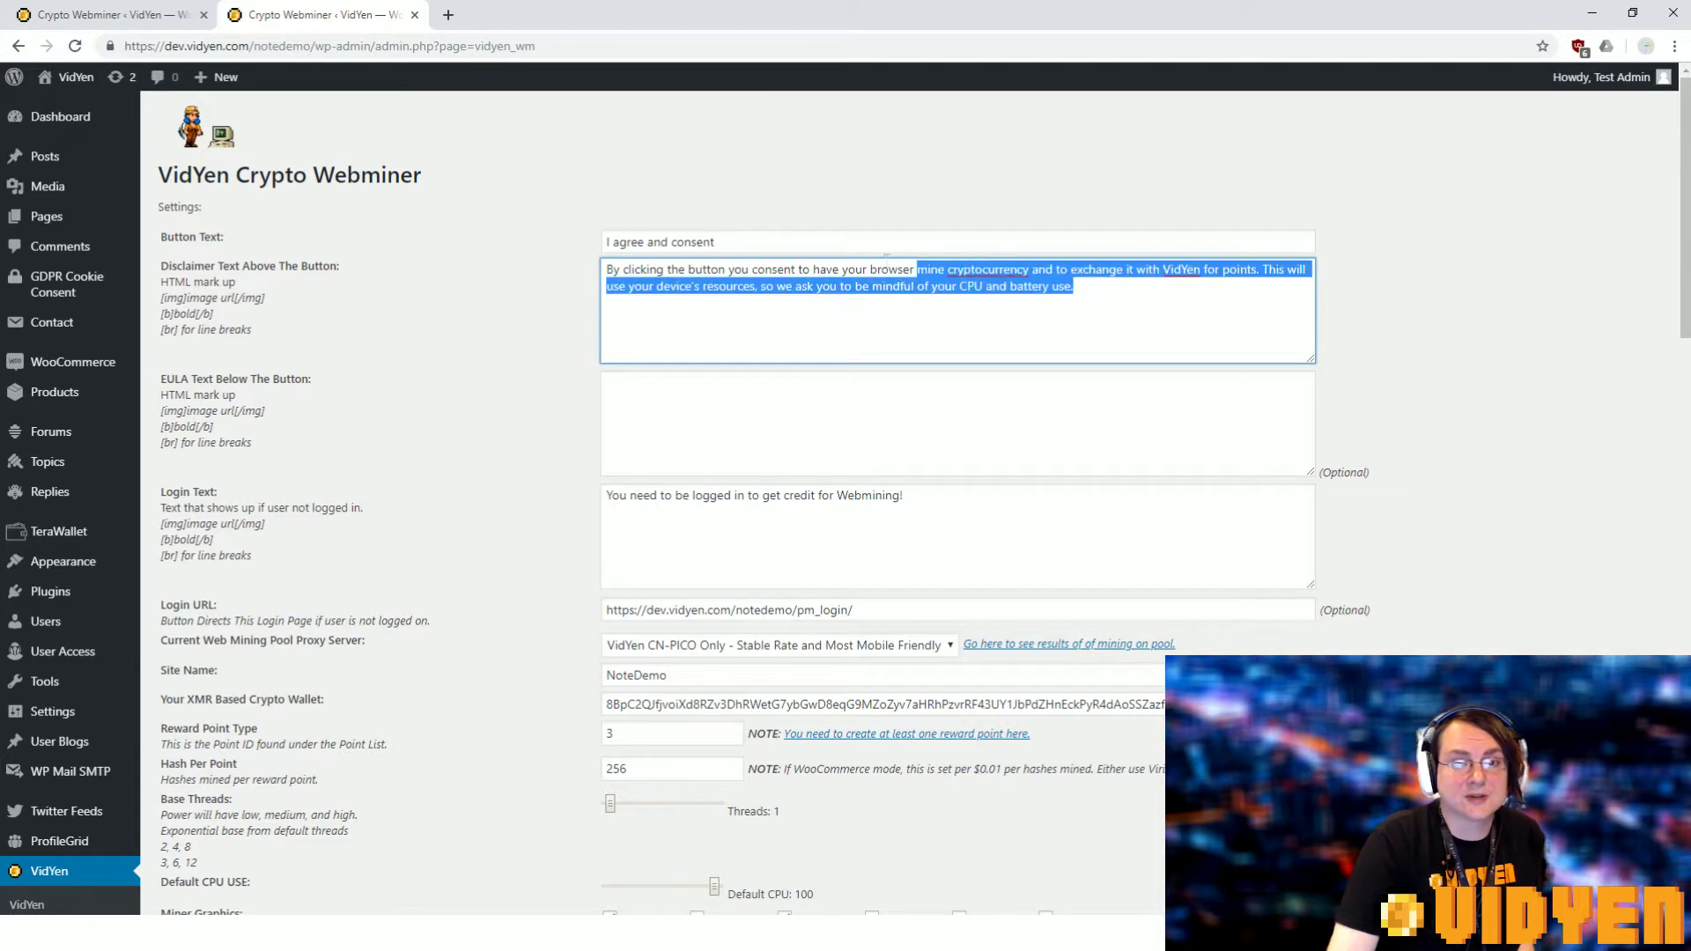
pyautogui.click(1050, 316)
# - Review the empty EULA field, the markup help notes and the login text message
pyautogui.click(734, 417)
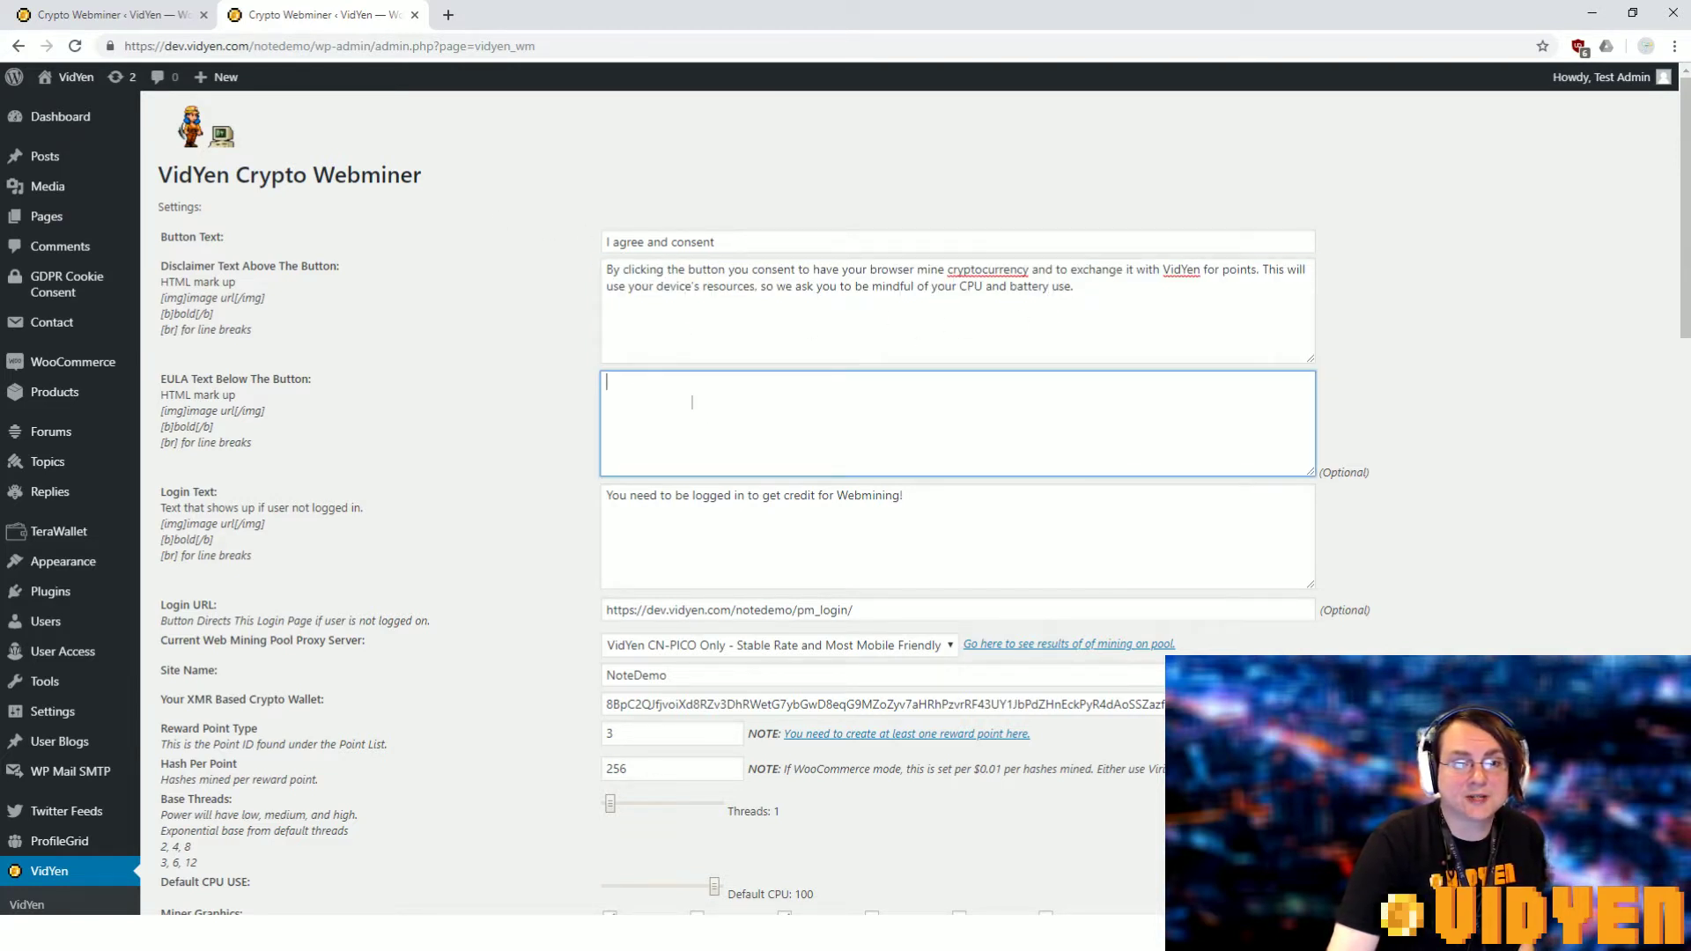
pyautogui.moveTo(228, 323); pyautogui.dragTo(254, 324)
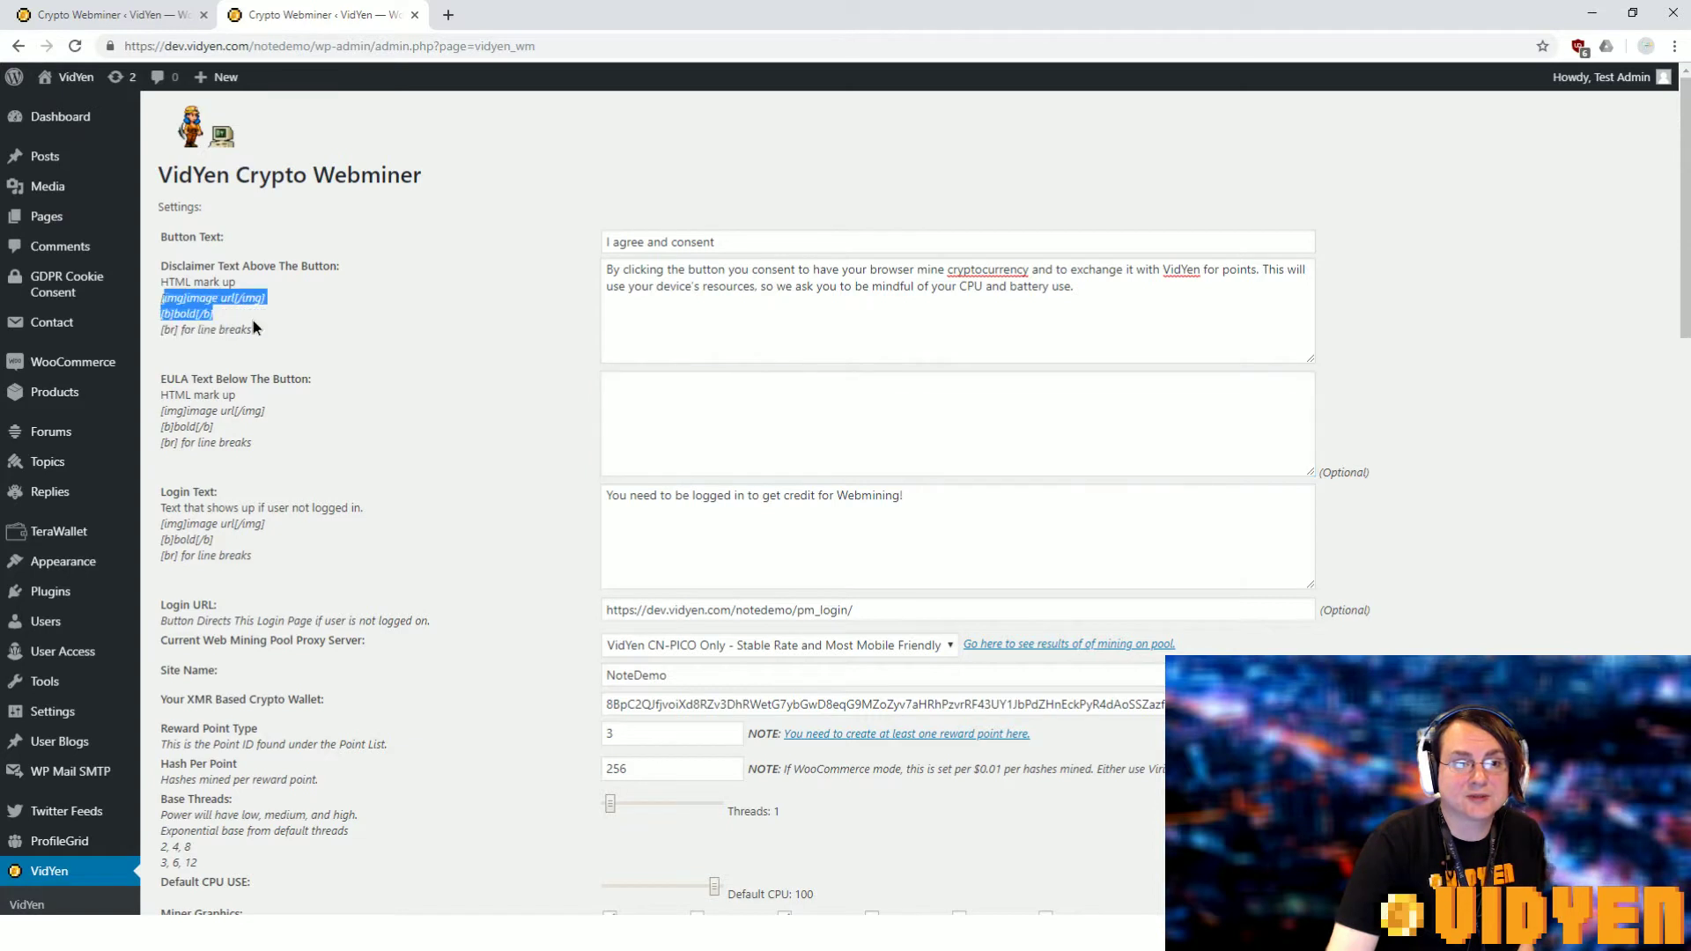
pyautogui.click(351, 327)
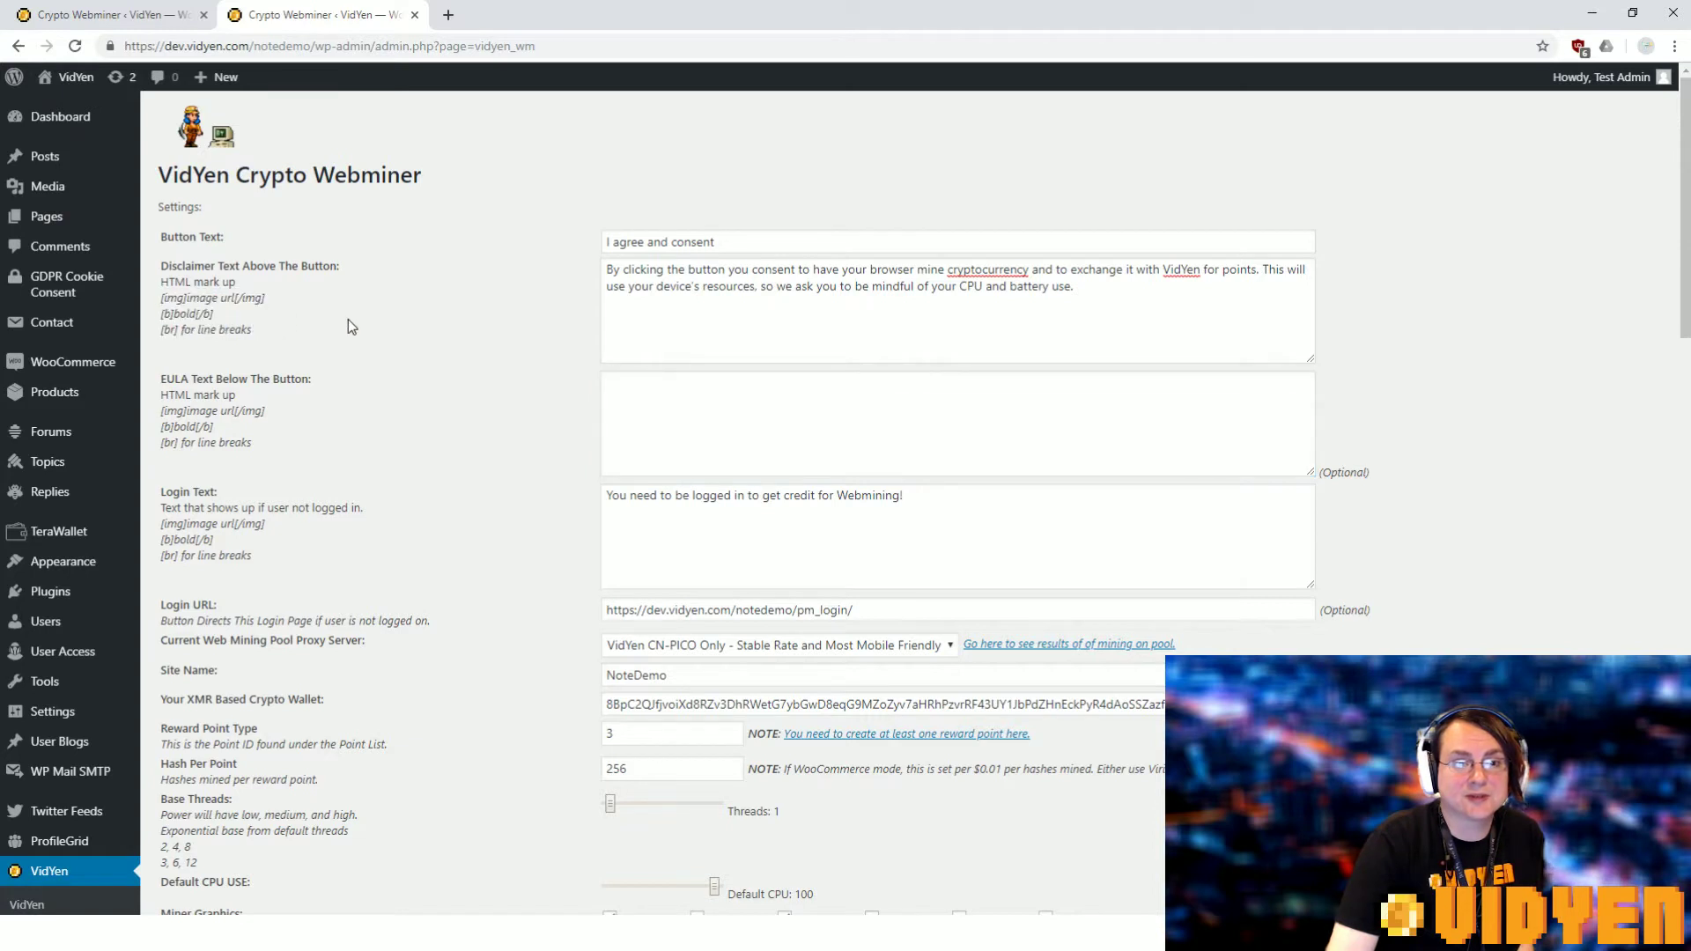
pyautogui.moveTo(594, 512); pyautogui.dragTo(594, 561)
pyautogui.click(717, 513)
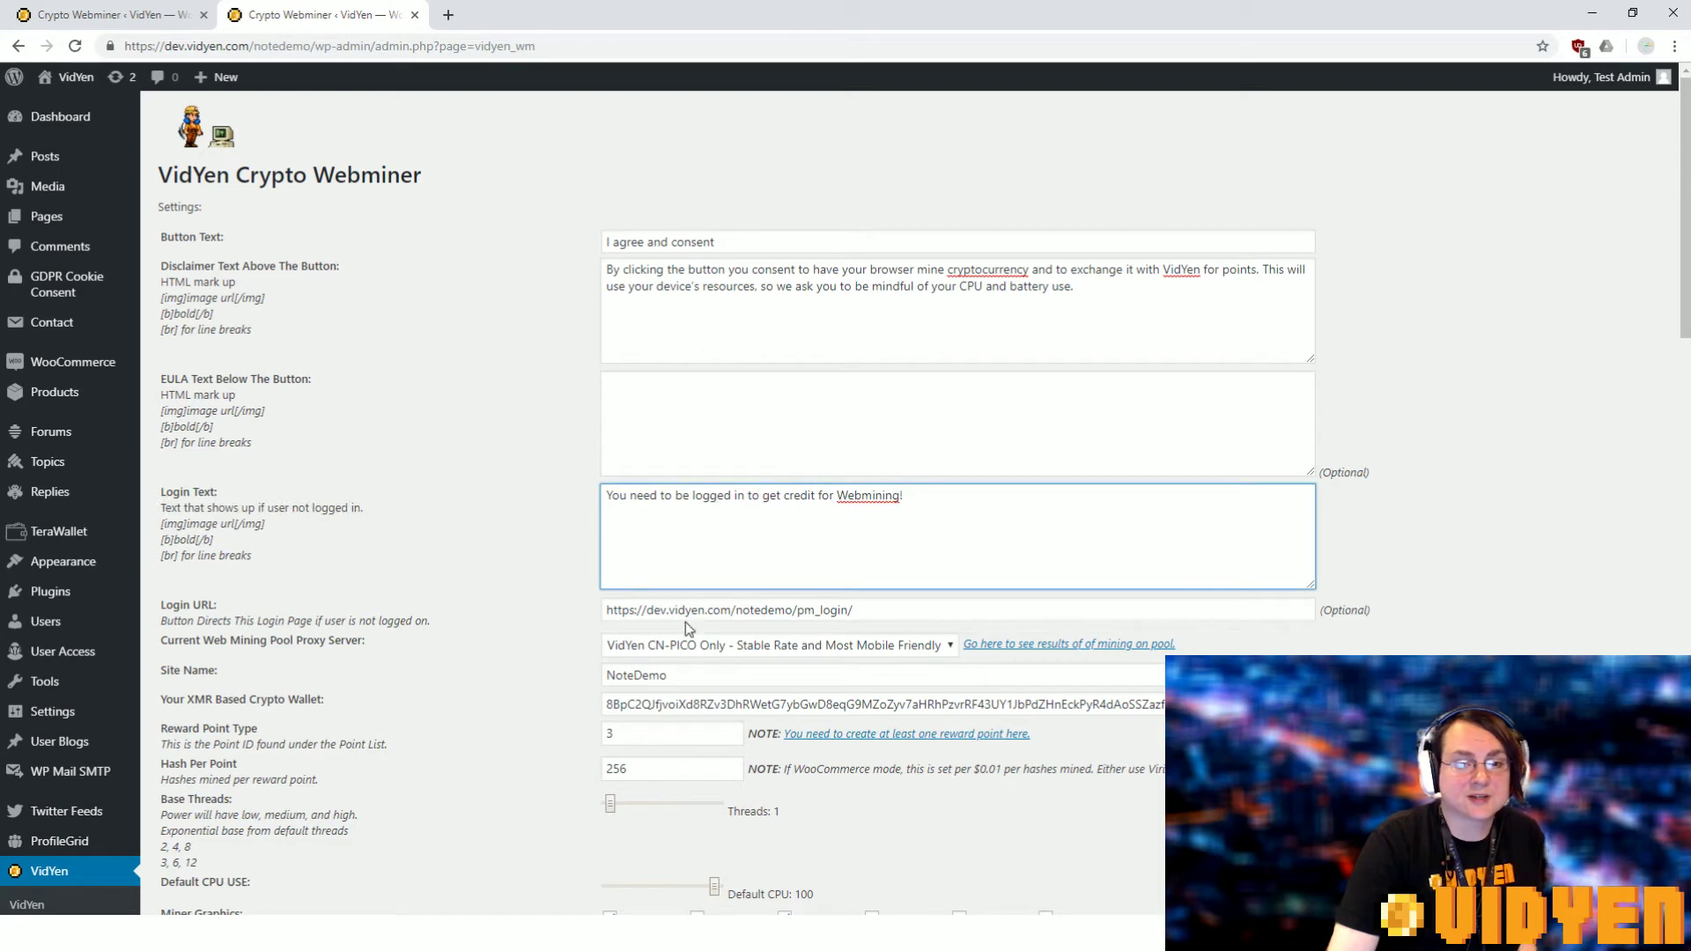
pyautogui.scroll(-2, 1161, 570)
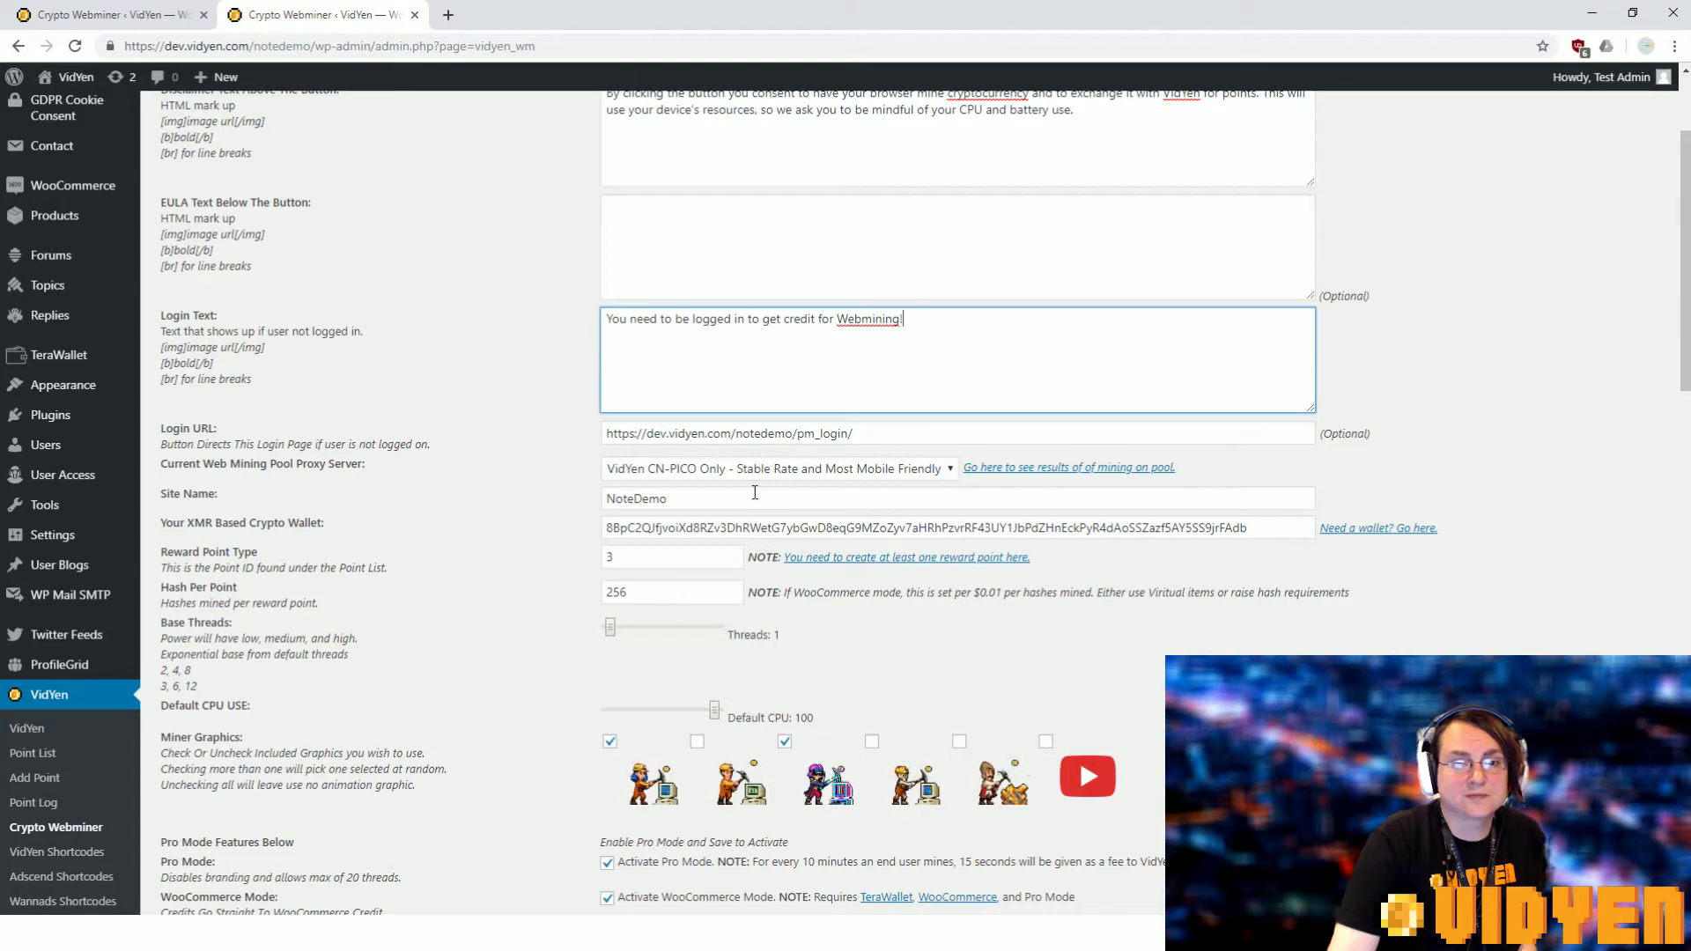
pyautogui.click(698, 473)
pyautogui.click(700, 478)
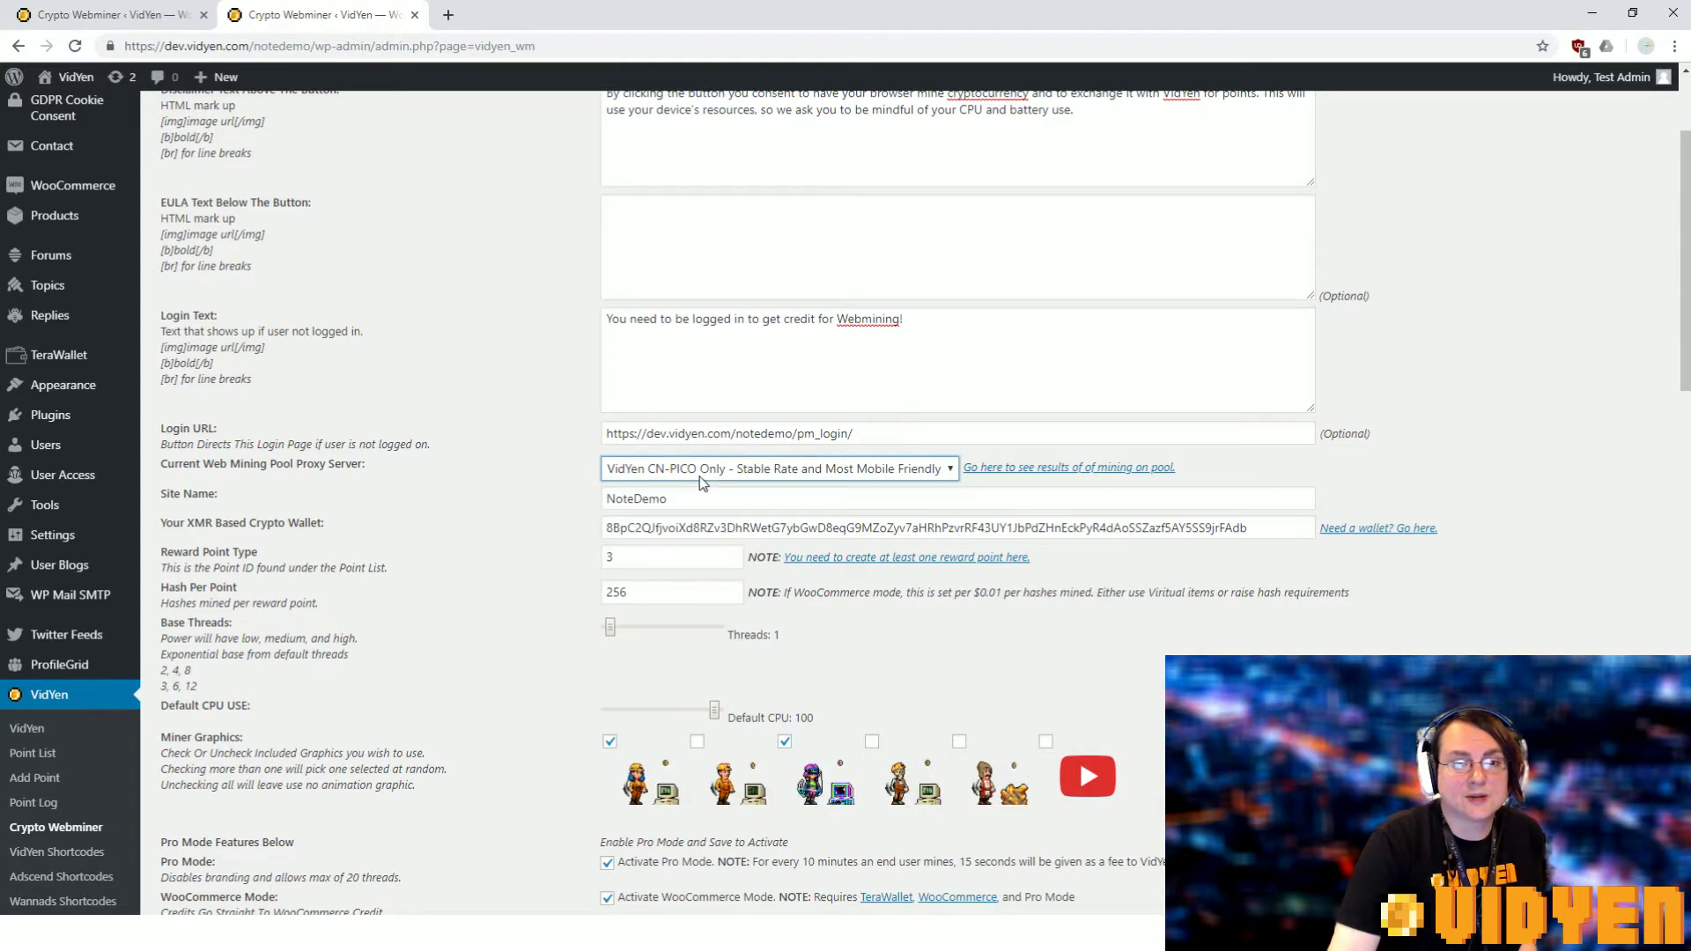
pyautogui.doubleClick(700, 476)
pyautogui.click(700, 476)
pyautogui.doubleClick(700, 477)
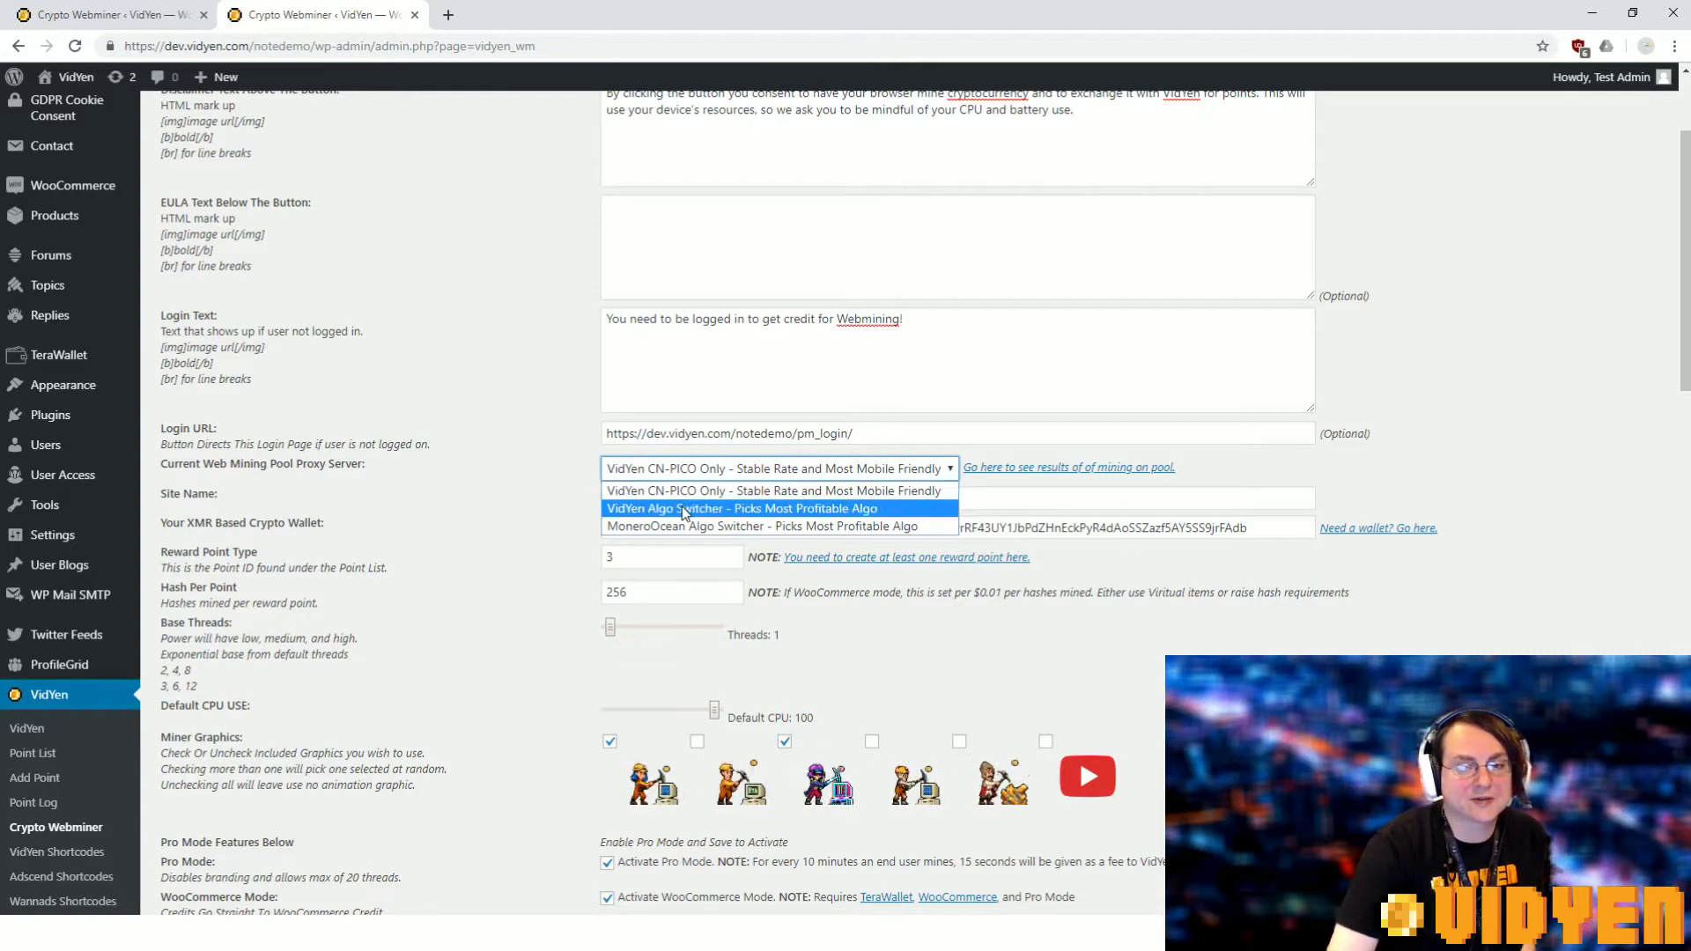
pyautogui.click(916, 489)
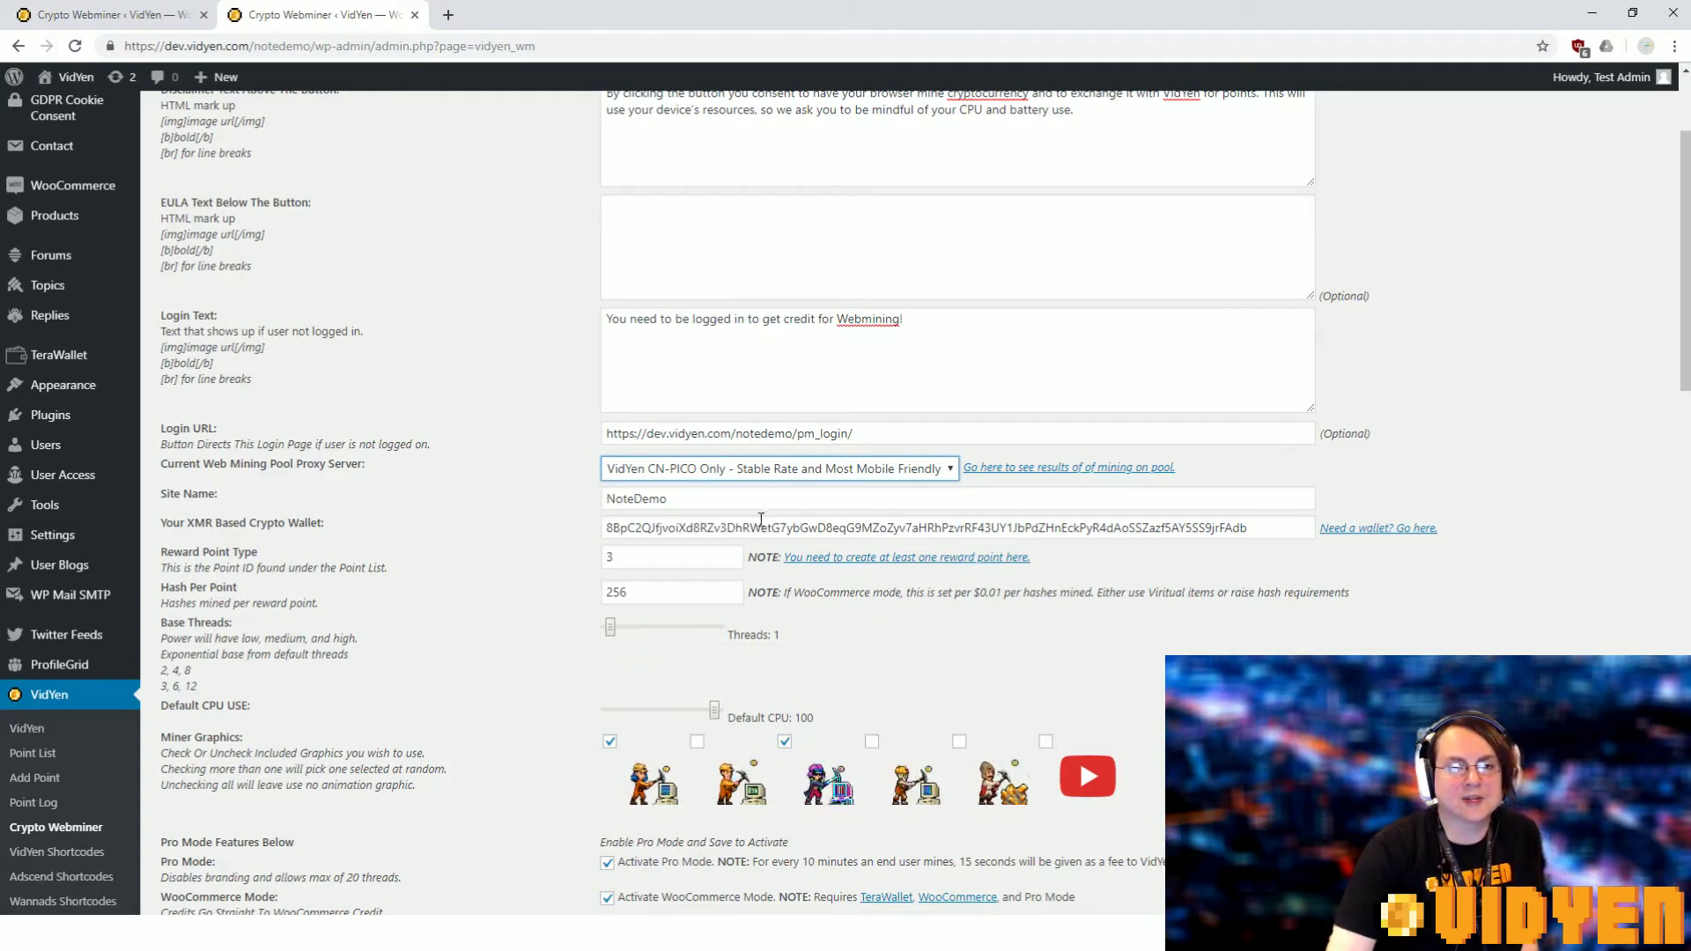
pyautogui.click(686, 498)
pyautogui.click(685, 528)
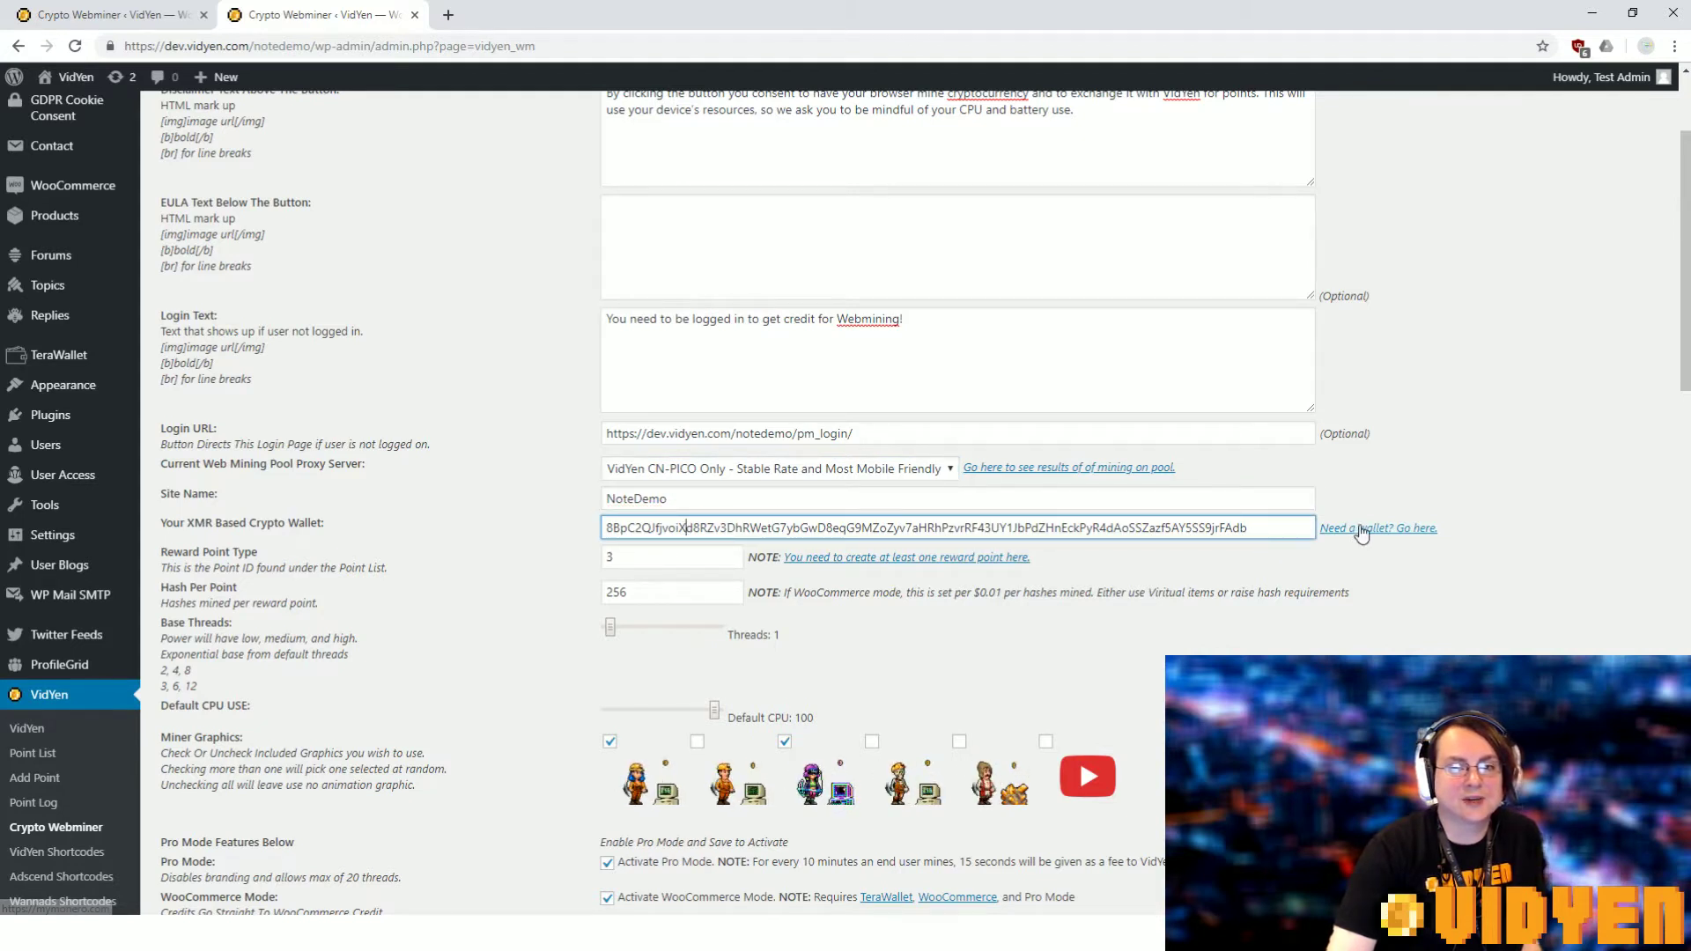
pyautogui.moveTo(671, 555)
pyautogui.click(653, 558)
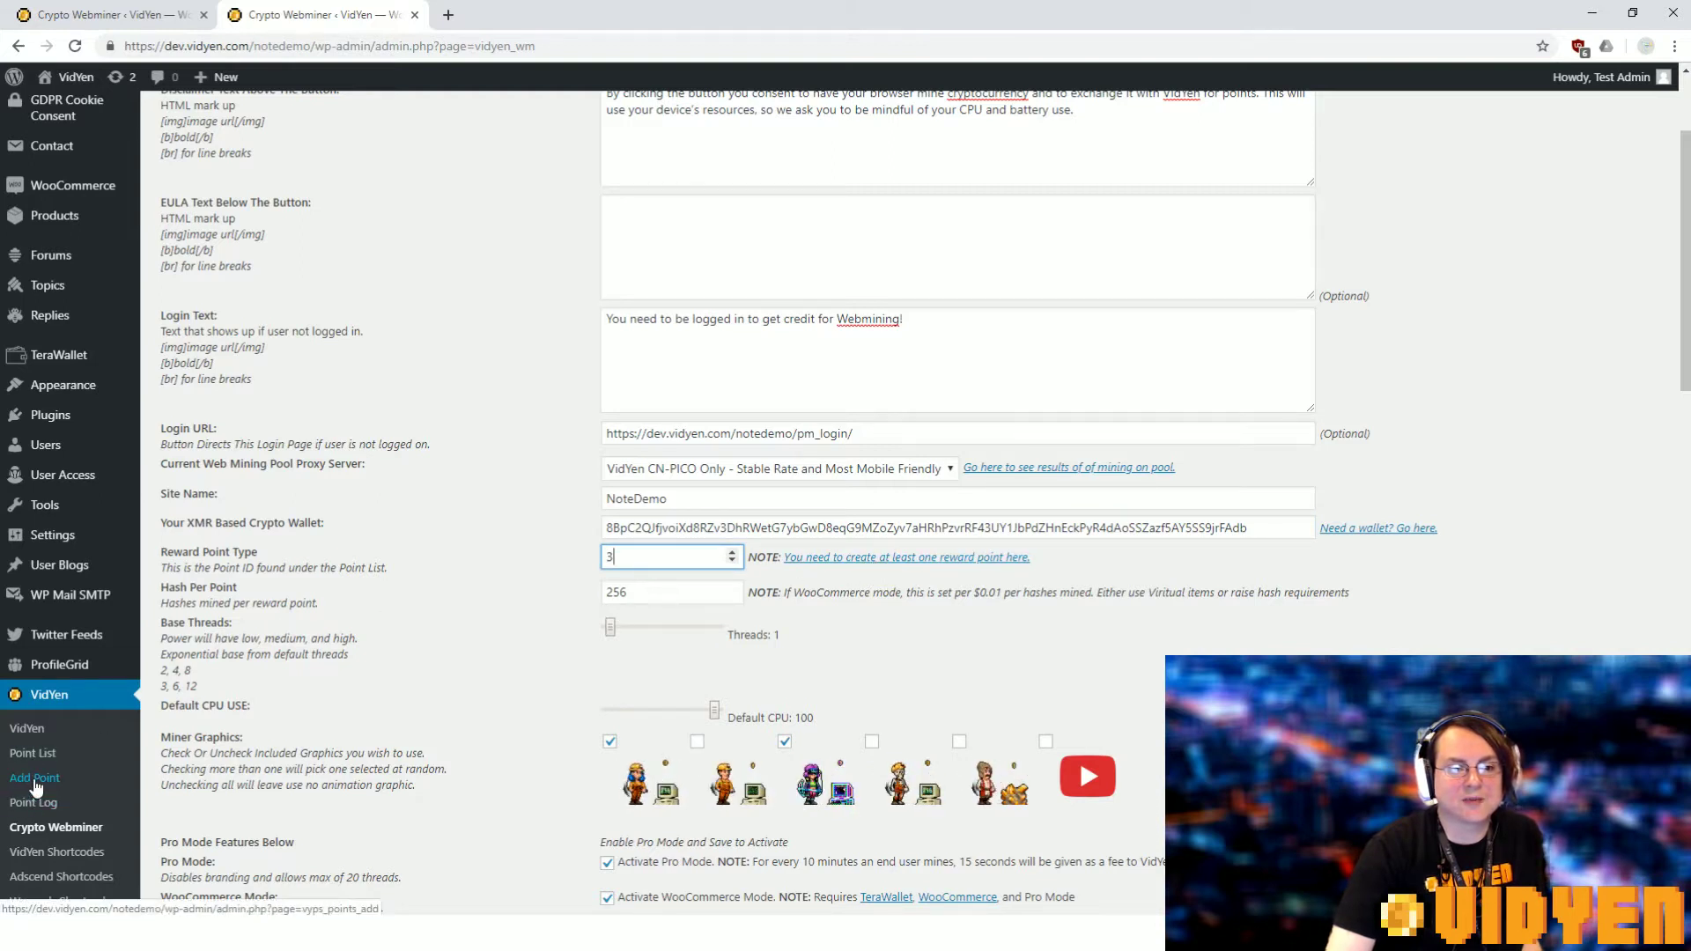
pyautogui.click(660, 585)
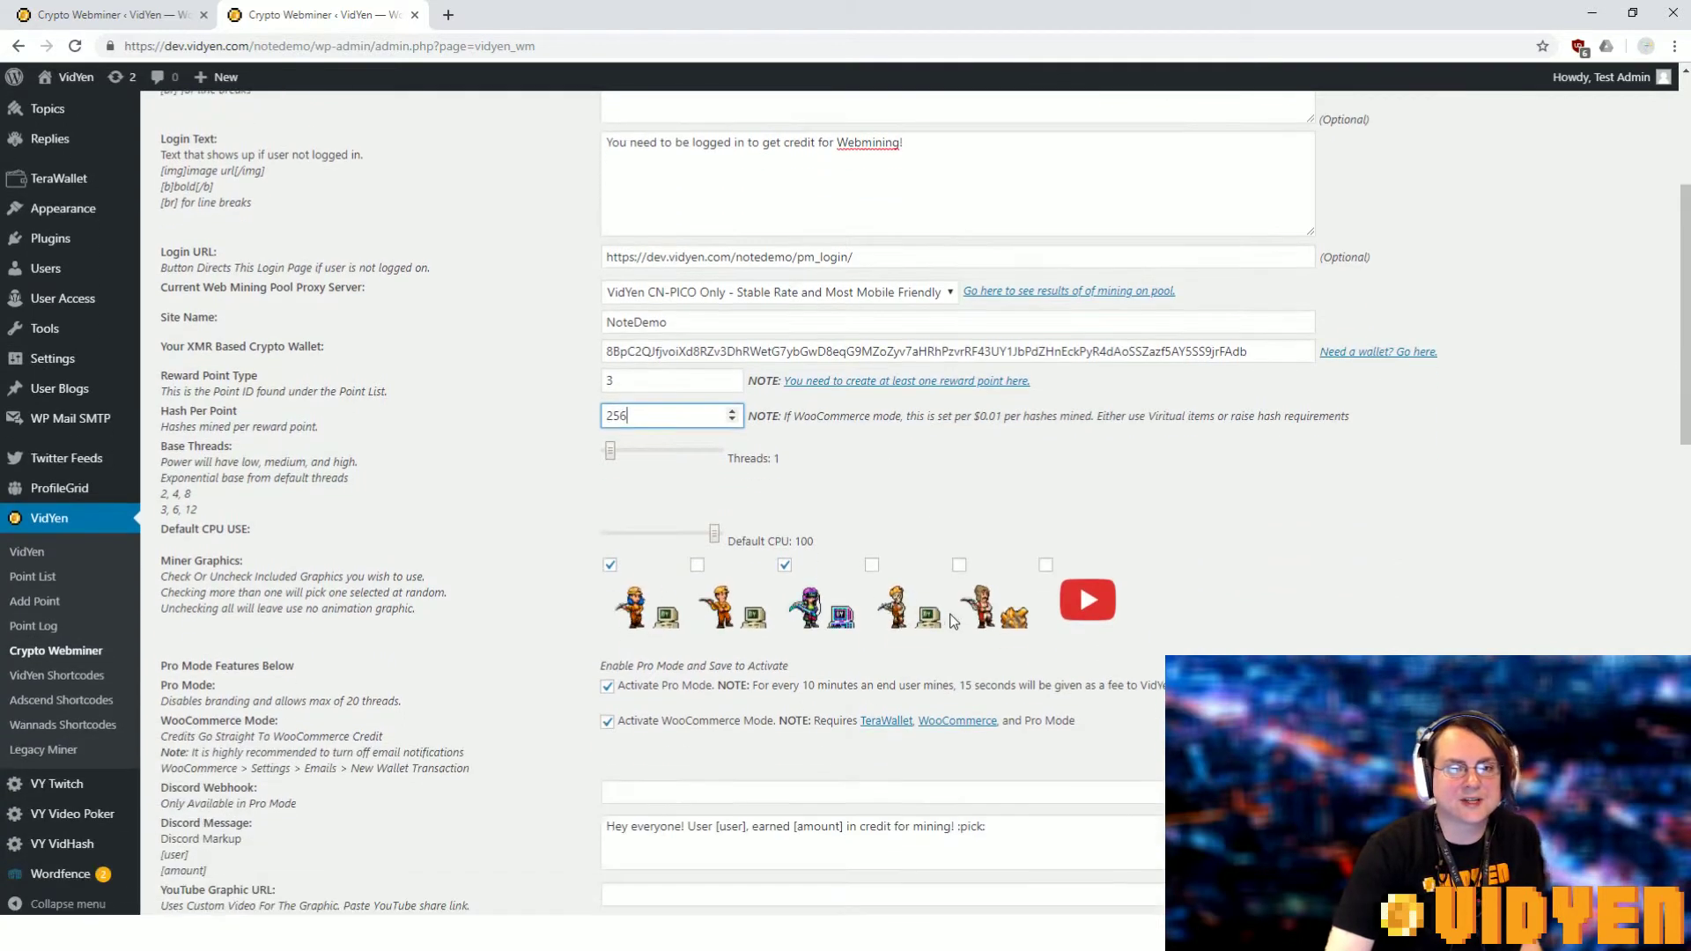
pyautogui.scroll(1, 945, 595)
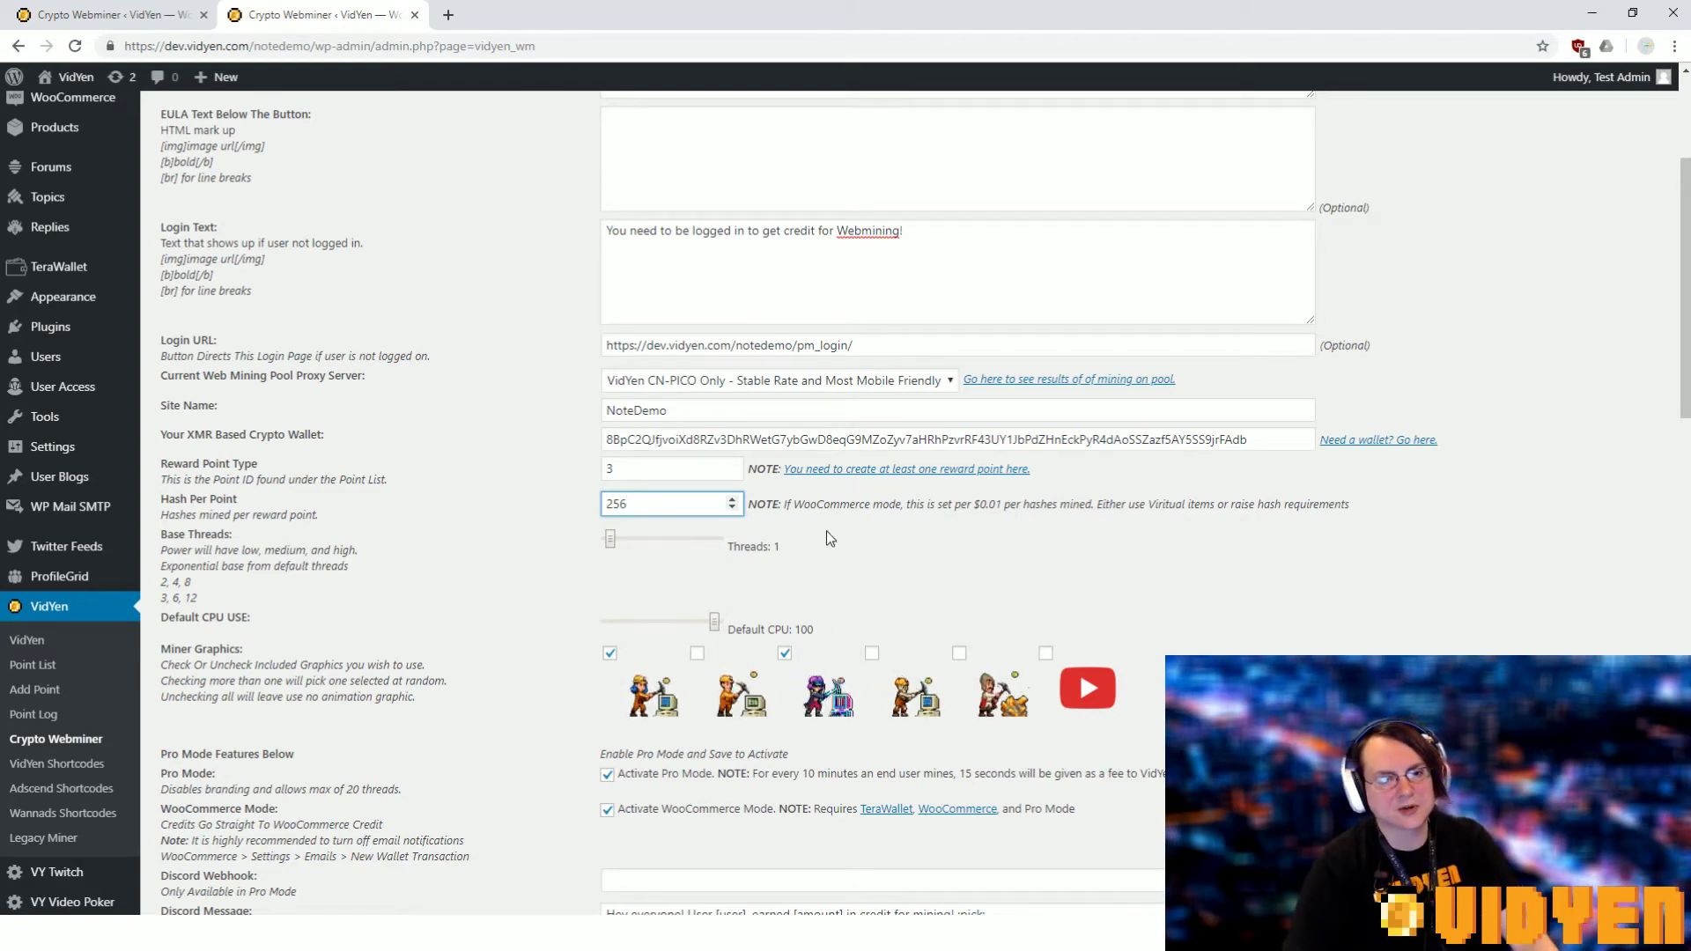
pyautogui.scroll(-2, 865, 673)
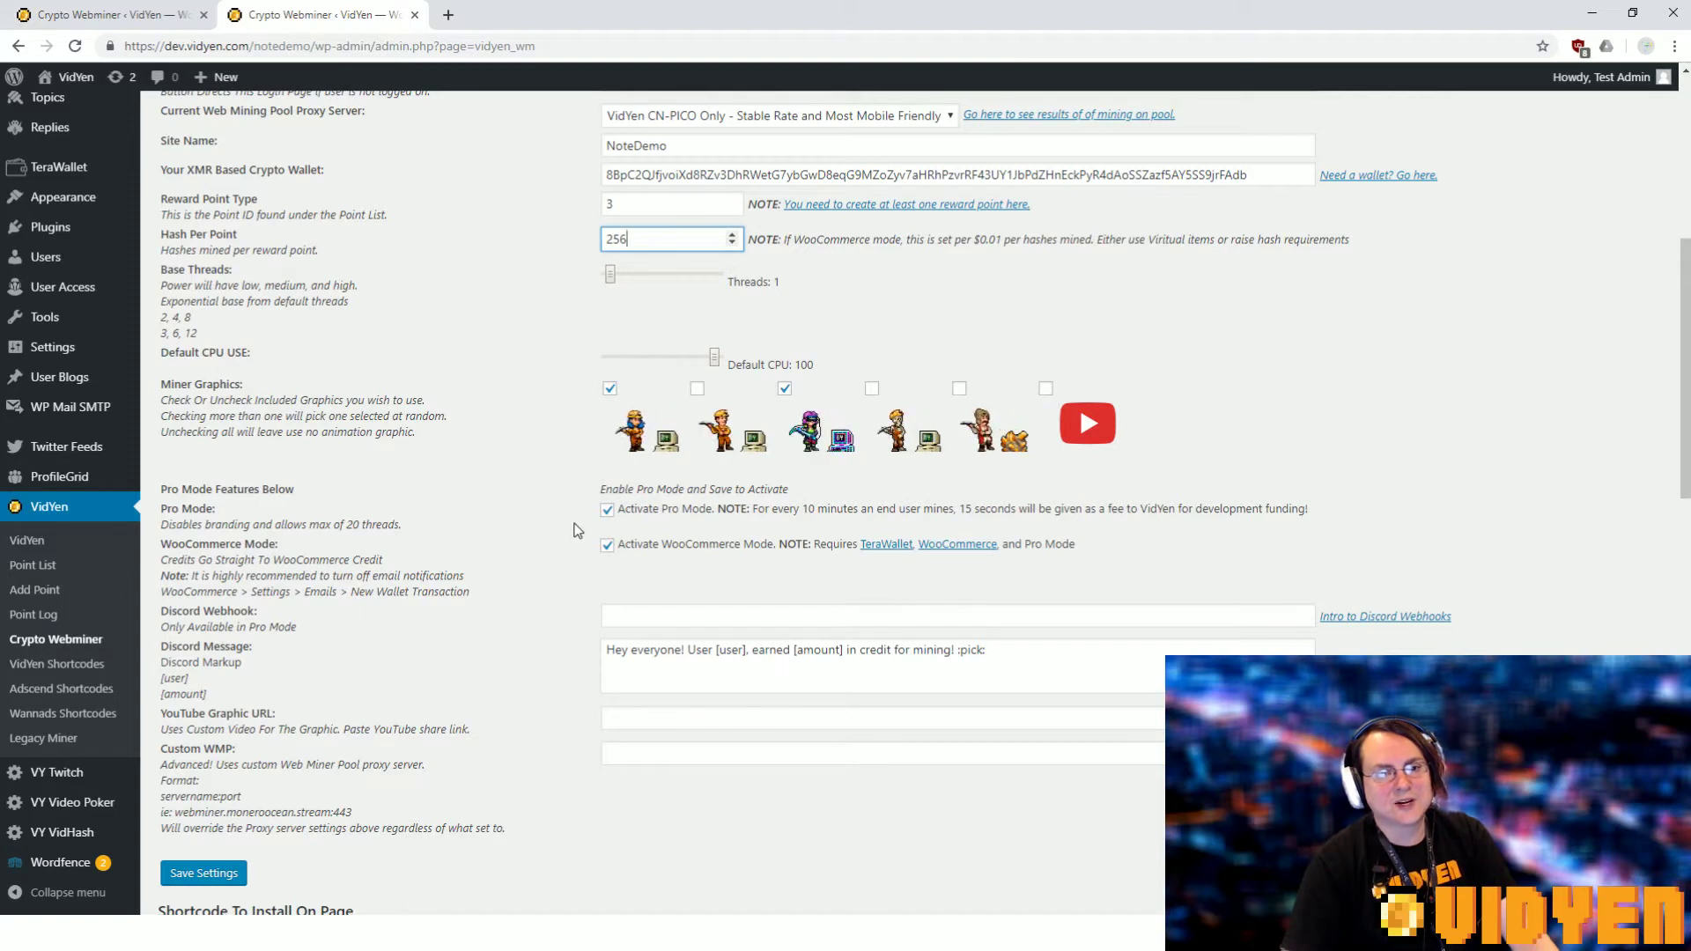
pyautogui.scroll(-1, 660, 463)
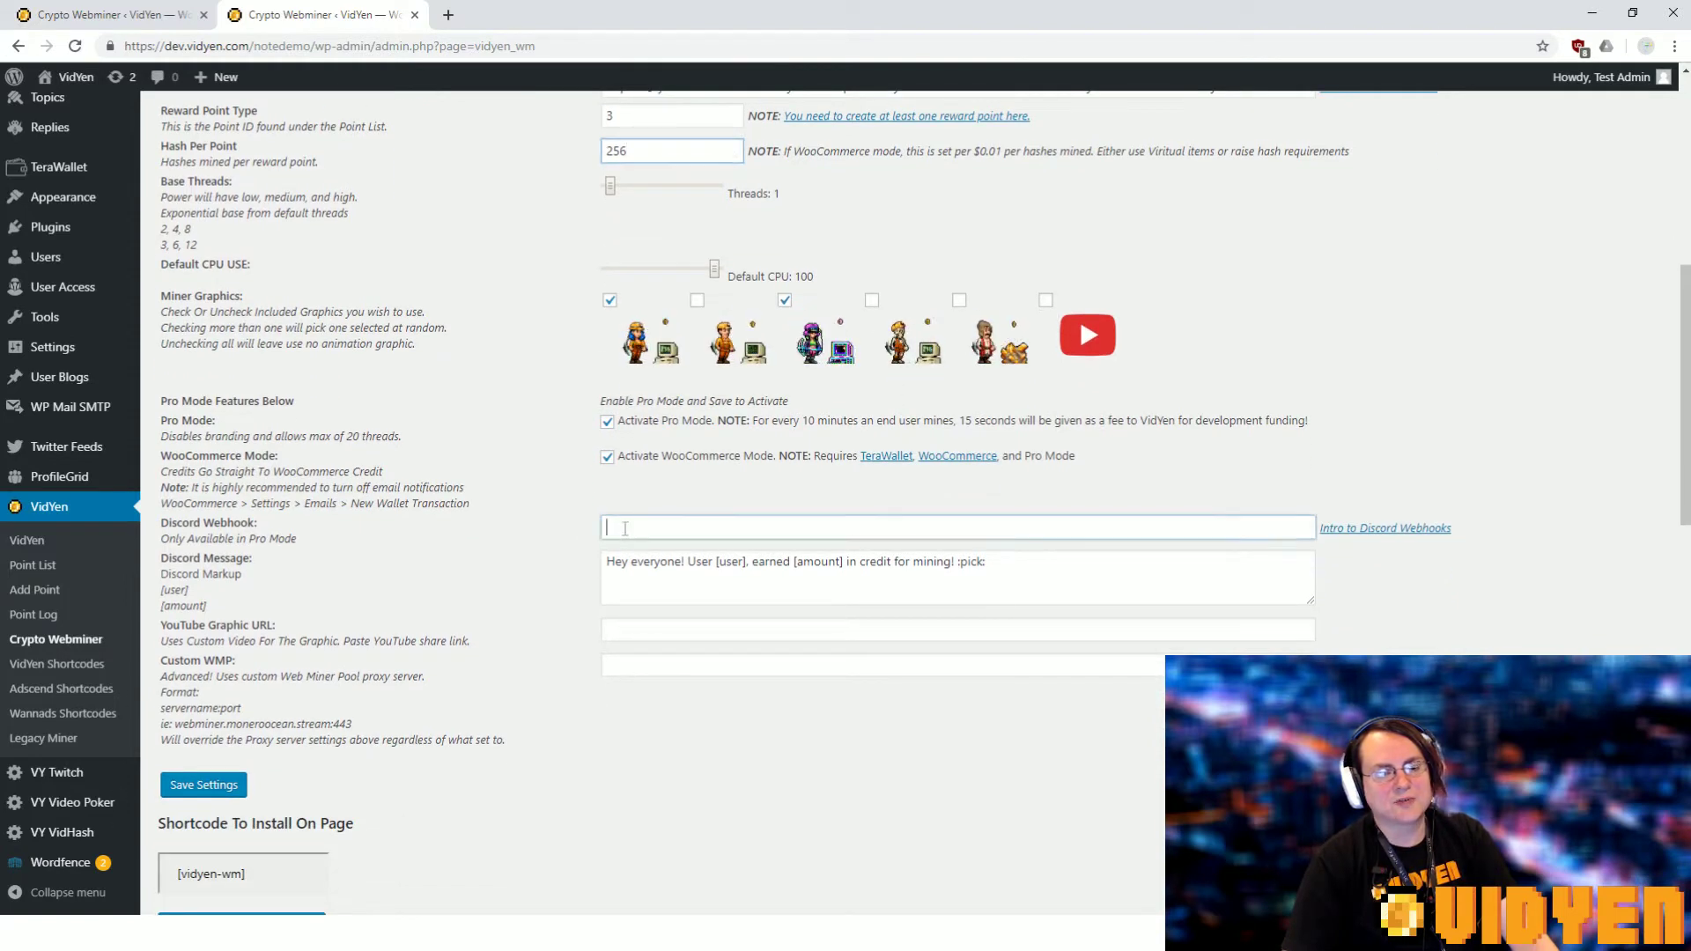
# - Review the hash per point value and the Pro Mode fee note
pyautogui.click(687, 527)
pyautogui.click(744, 438)
pyautogui.moveTo(764, 421)
pyautogui.mouseDown()
pyautogui.moveTo(396, 436)
pyautogui.moveTo(962, 420)
pyautogui.mouseUp()
pyautogui.click(762, 421)
pyautogui.moveTo(725, 420); pyautogui.dragTo(904, 418)
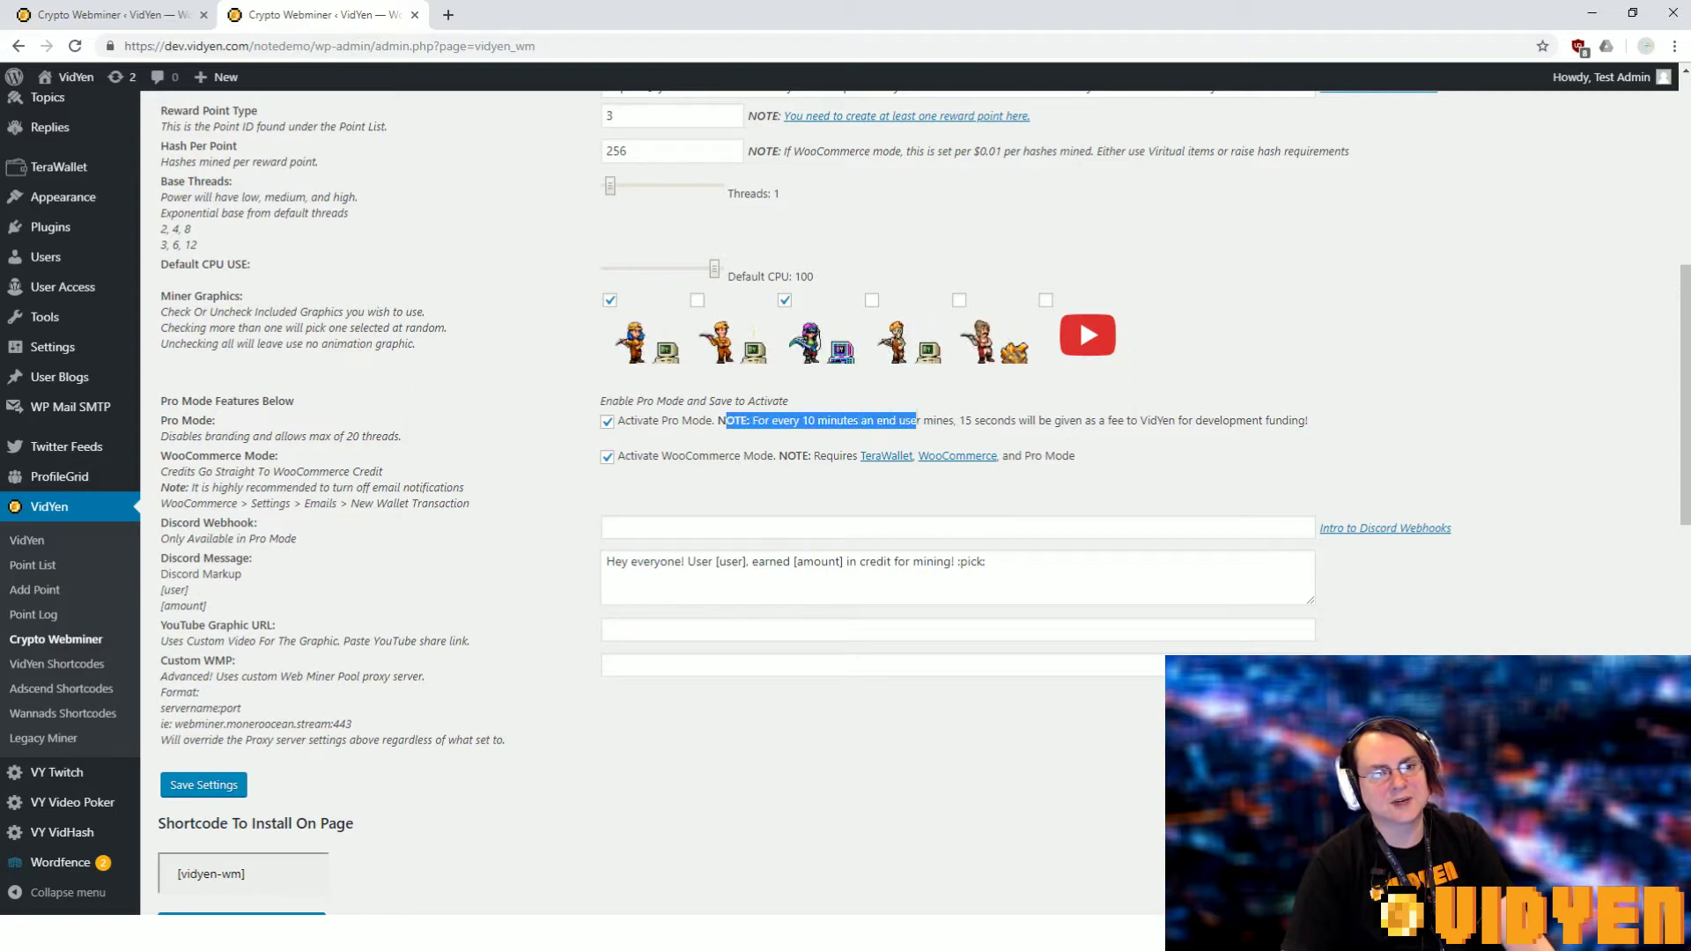
pyautogui.click(904, 420)
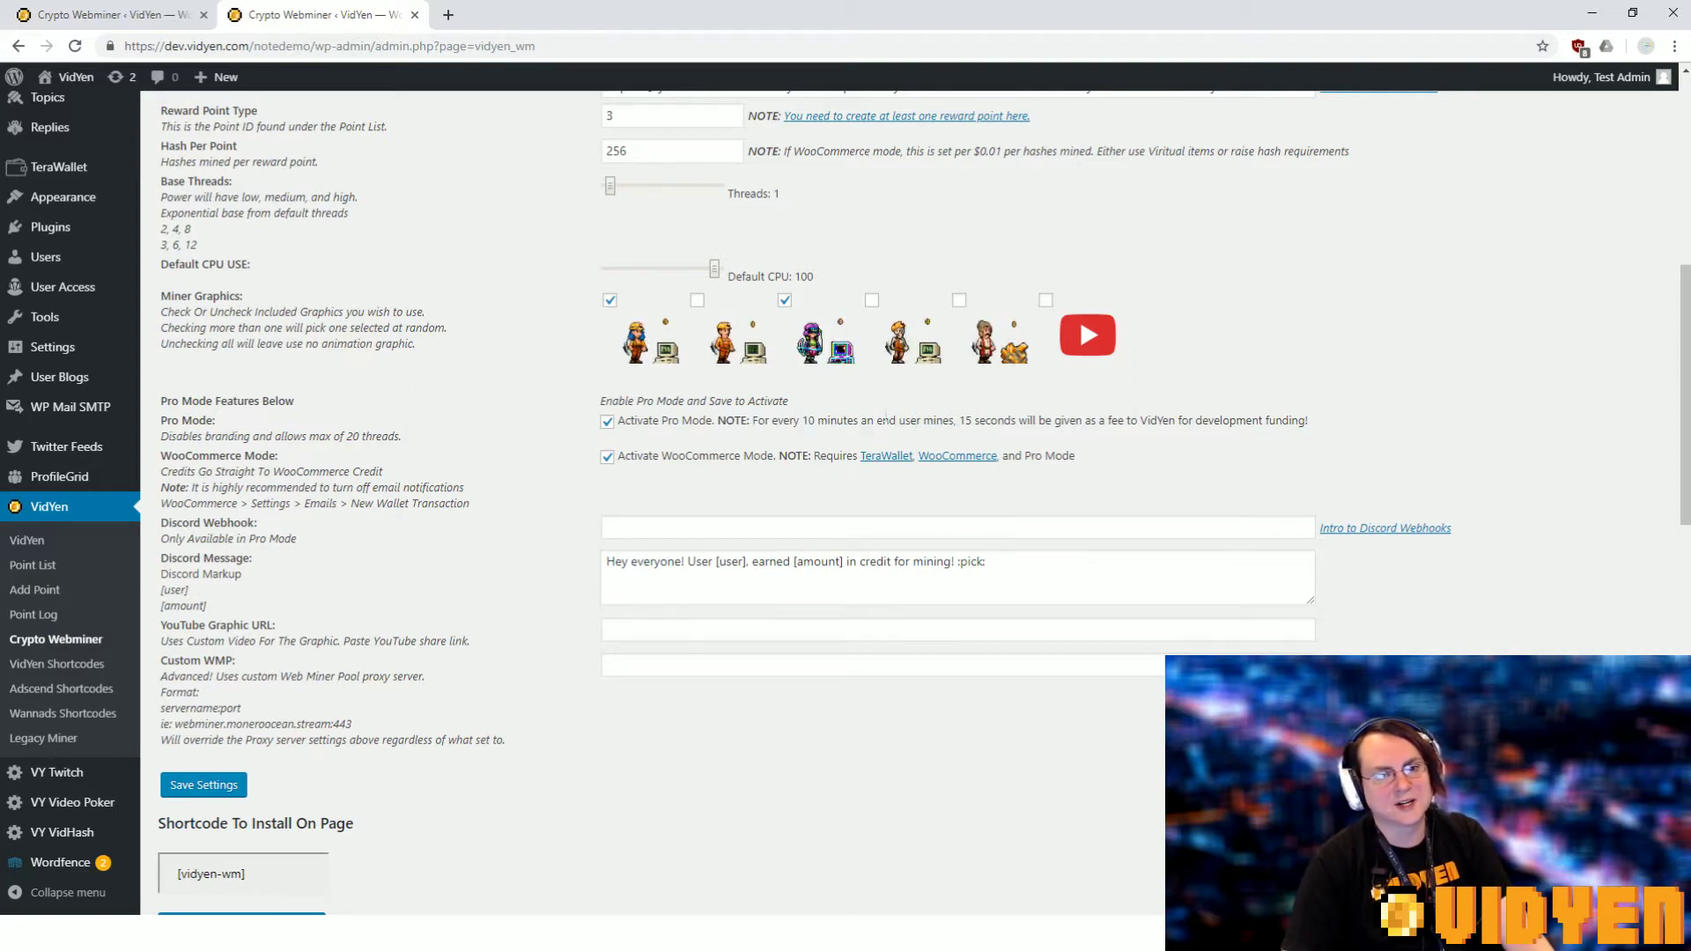
pyautogui.moveTo(883, 420); pyautogui.dragTo(955, 421)
pyautogui.click(954, 420)
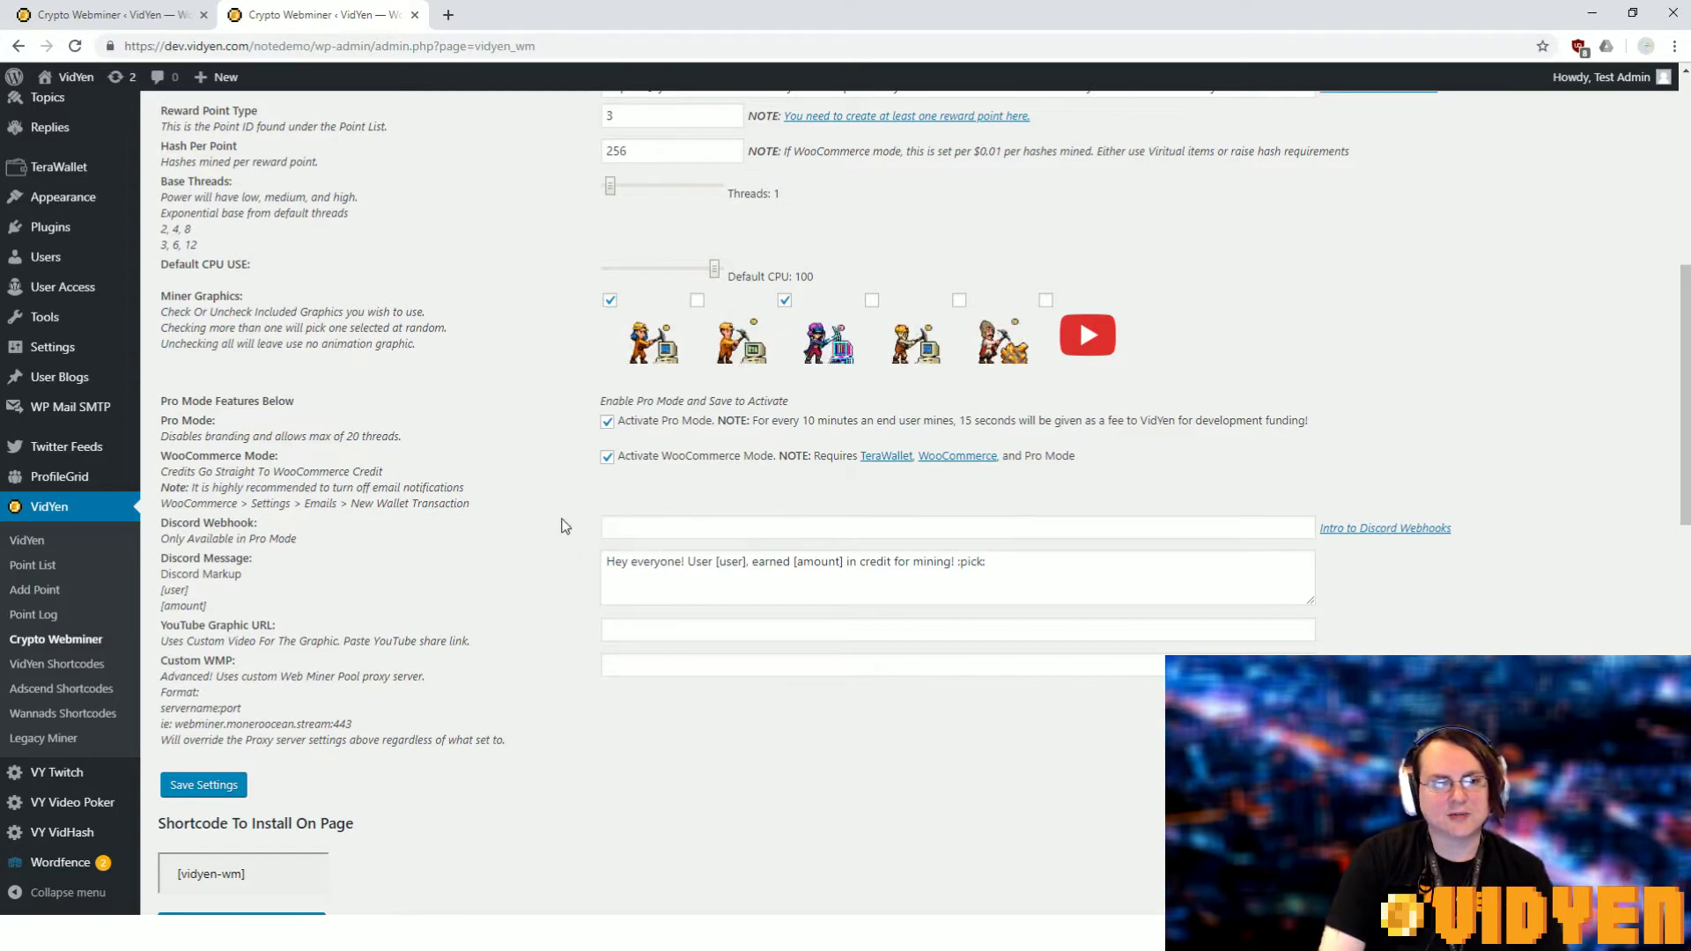
# - Leave Discord Webhook, YouTube Graphic URL and Custom WMP blank, noting the example pool address
pyautogui.click(632, 529)
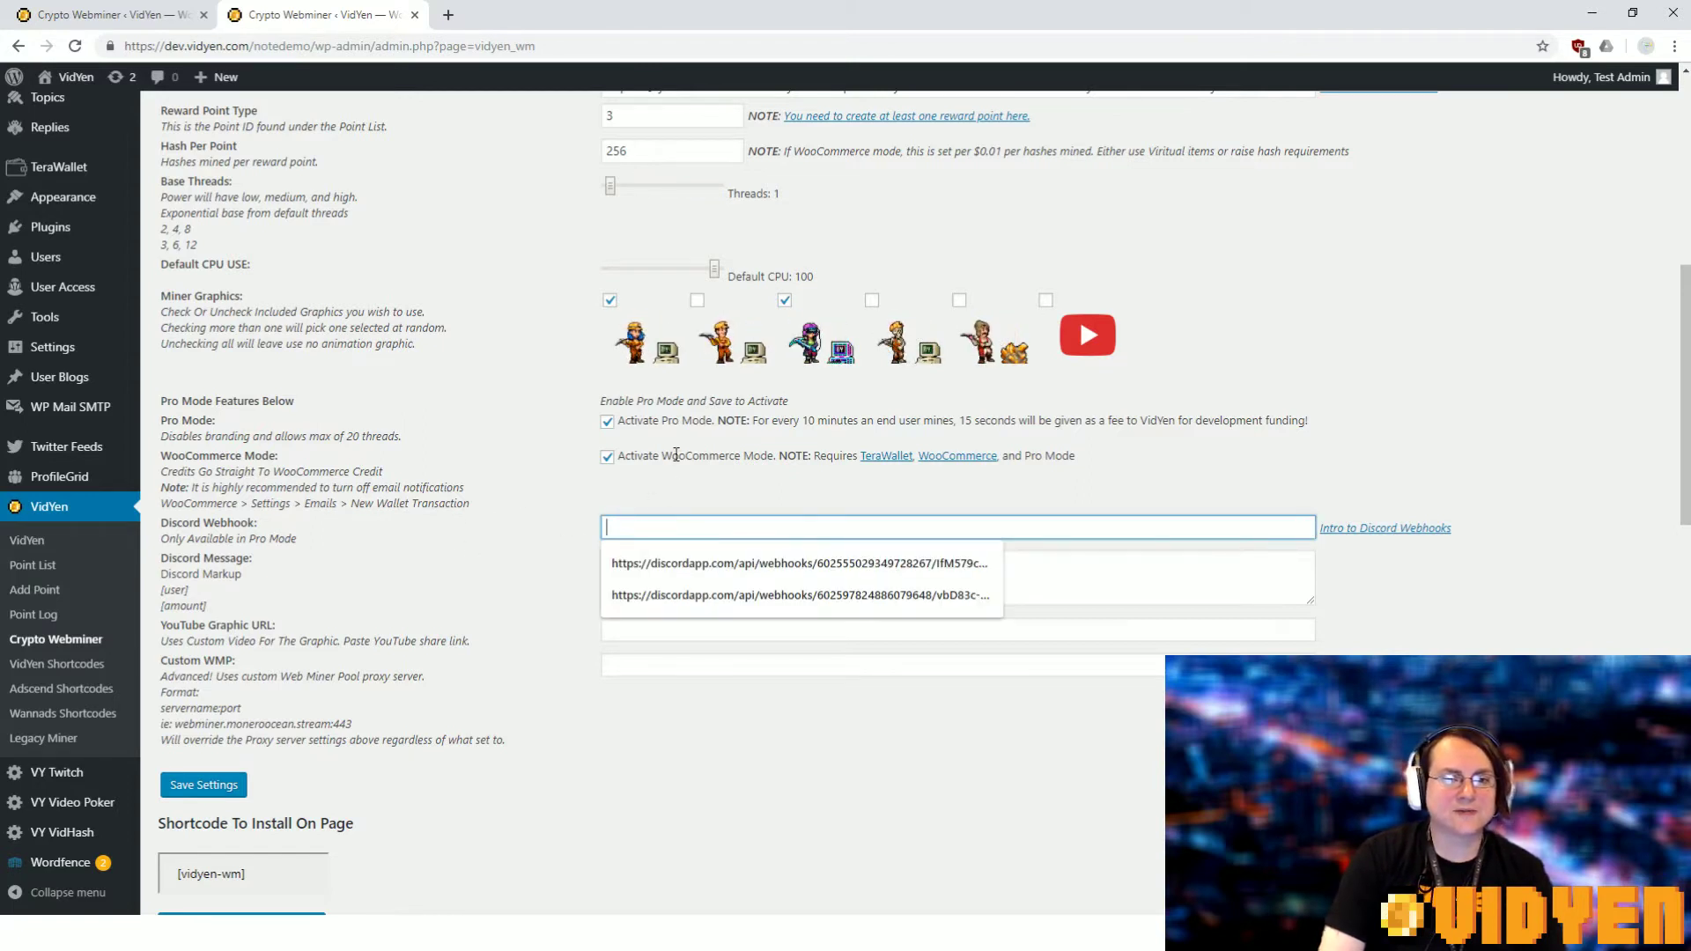
pyautogui.click(670, 490)
pyautogui.click(661, 519)
pyautogui.click(665, 487)
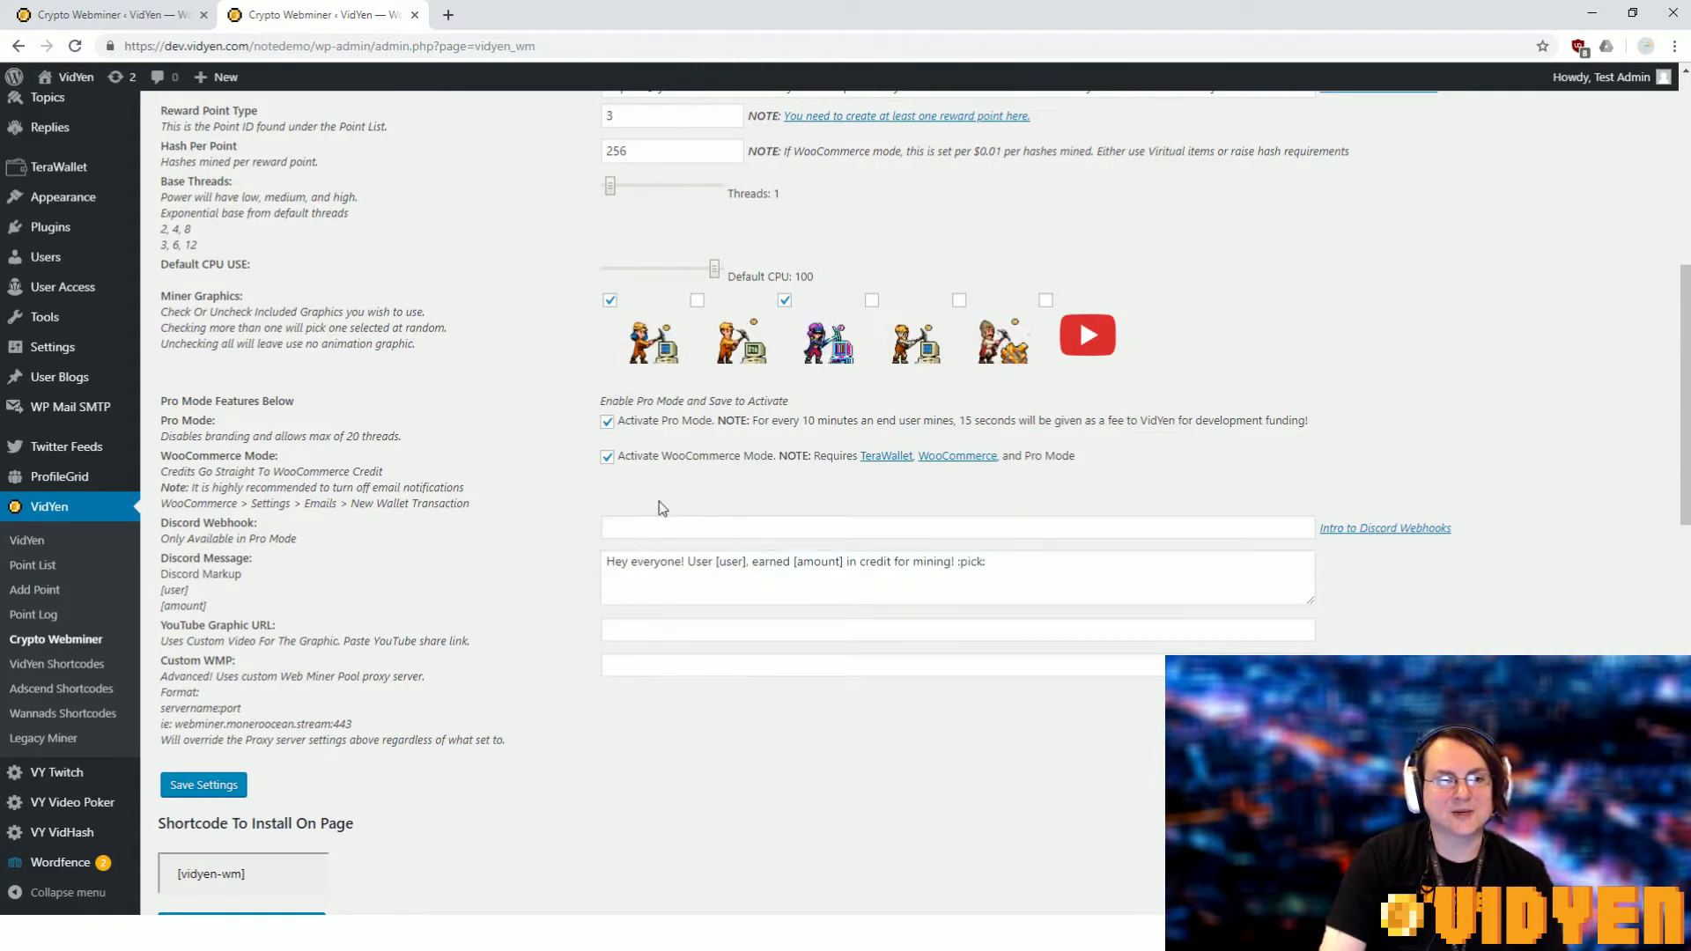
pyautogui.moveTo(639, 569); pyautogui.dragTo(970, 571)
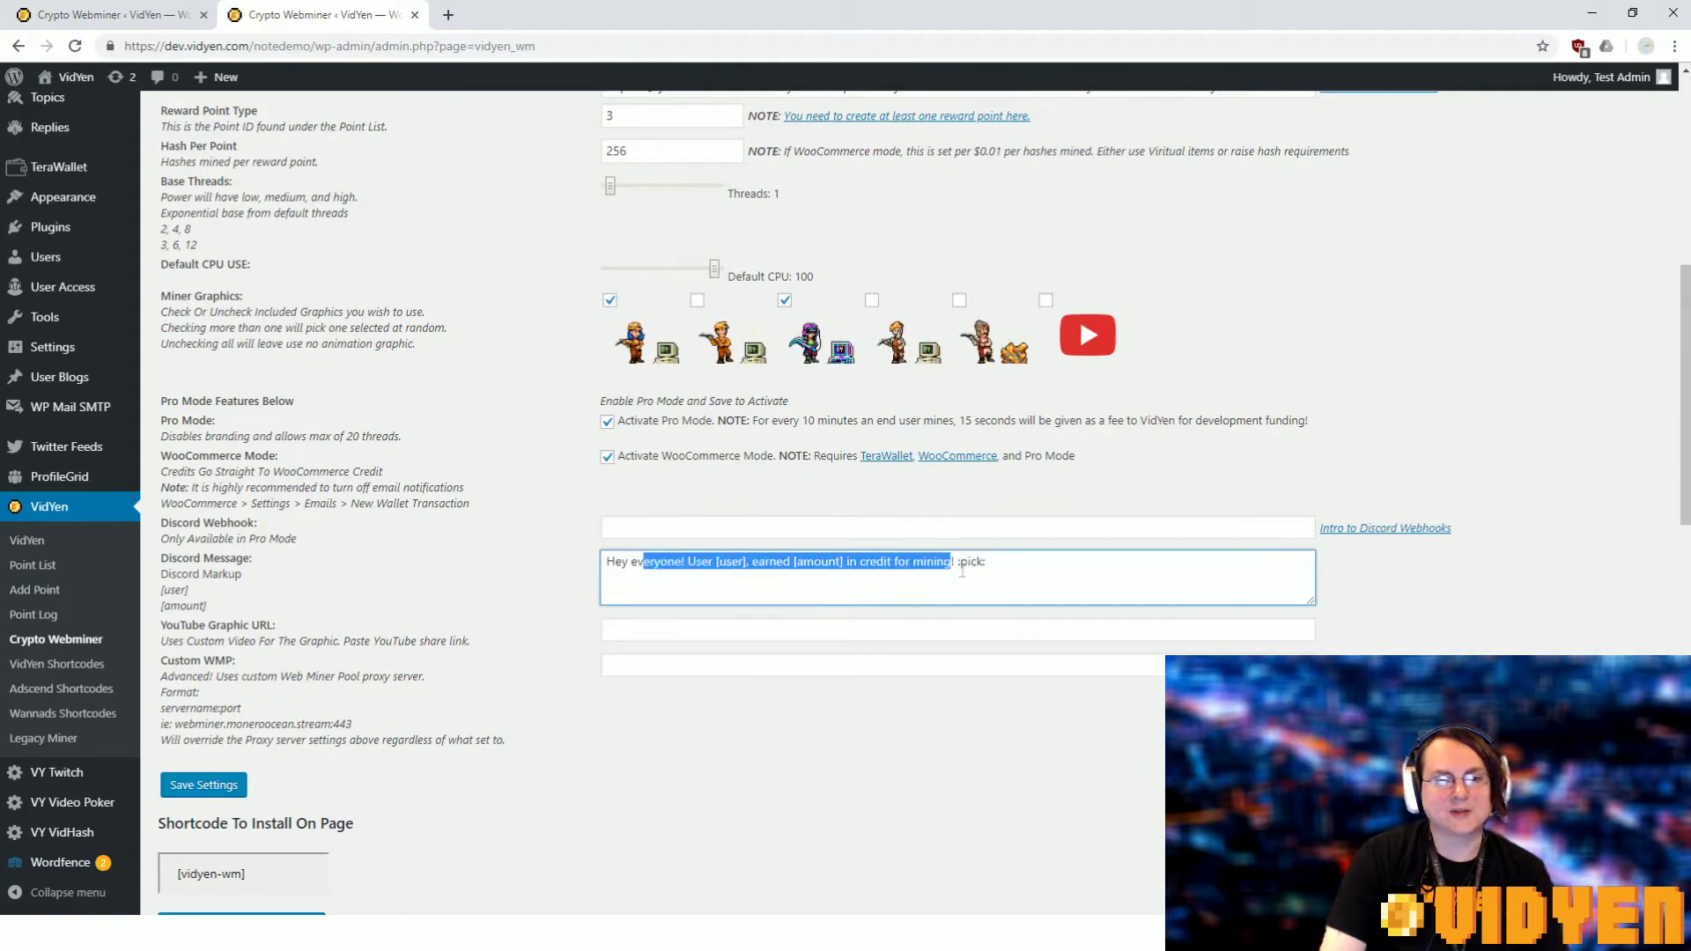
pyautogui.click(654, 634)
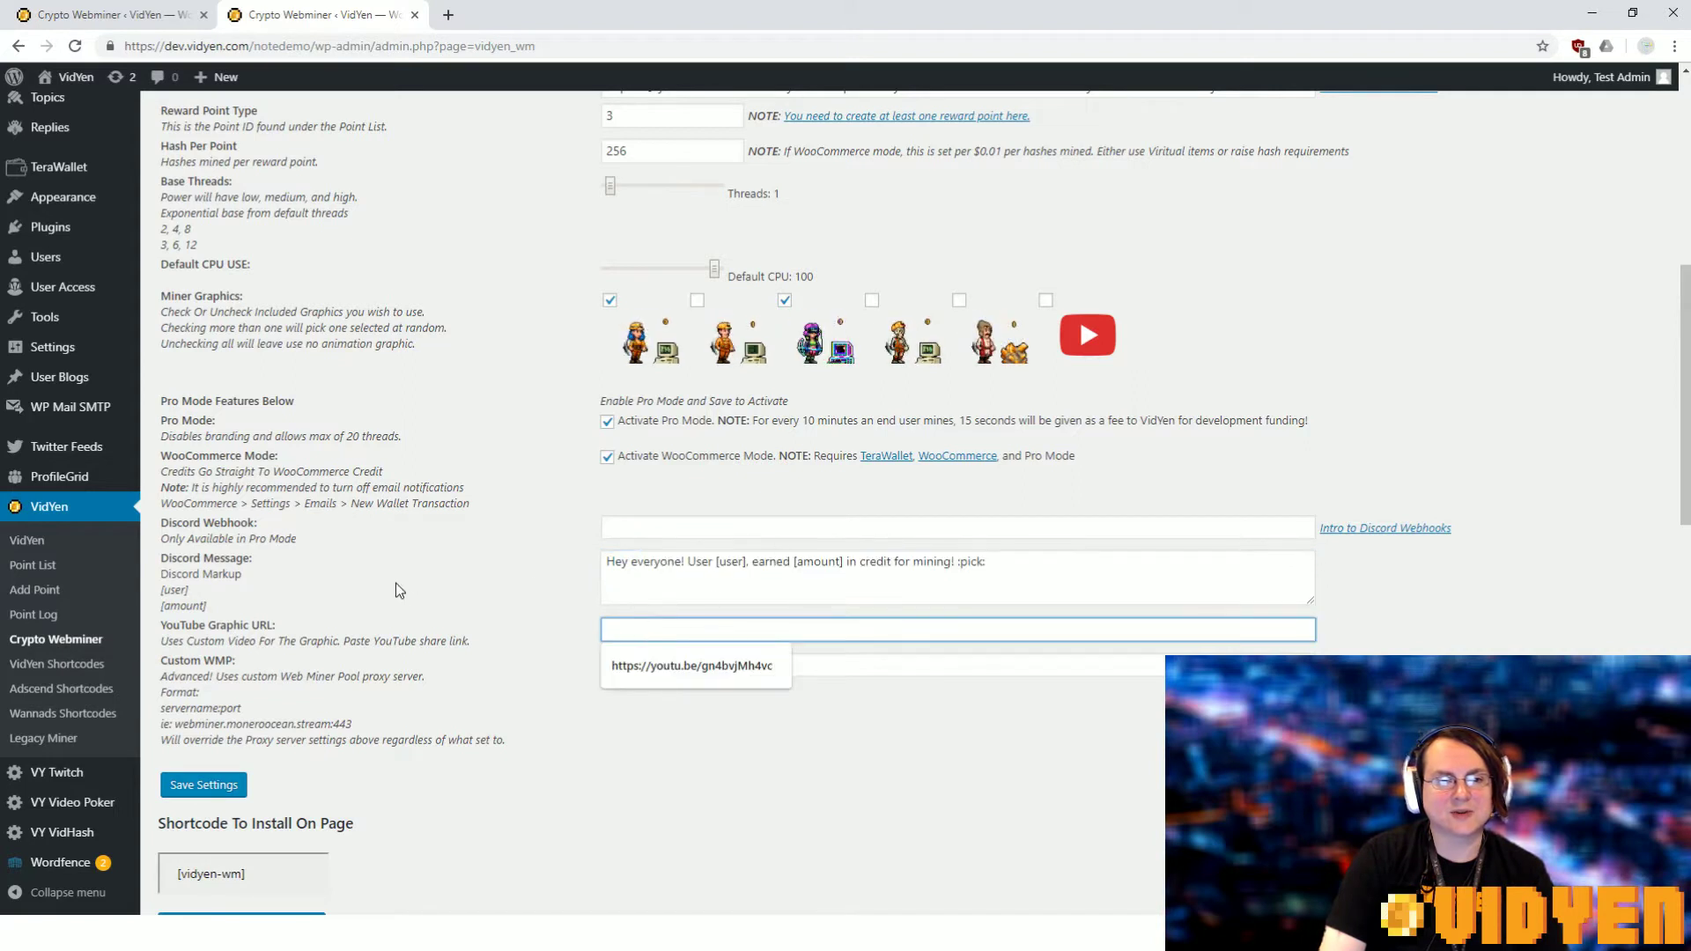
pyautogui.click(649, 662)
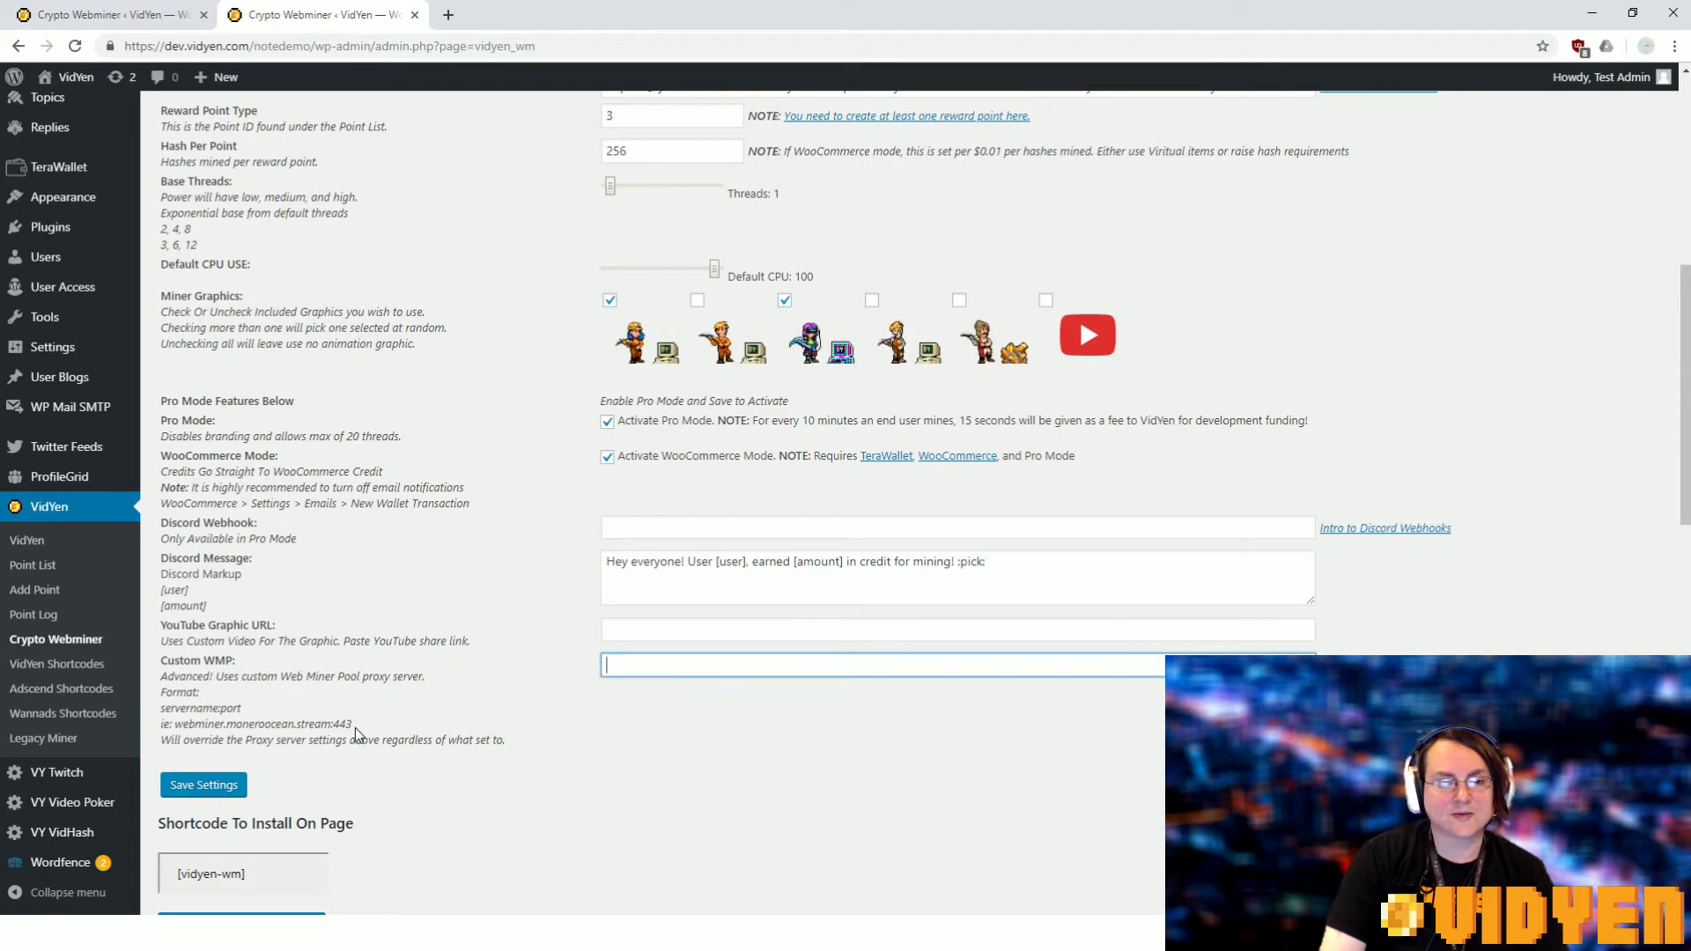
pyautogui.moveTo(354, 735); pyautogui.dragTo(259, 718)
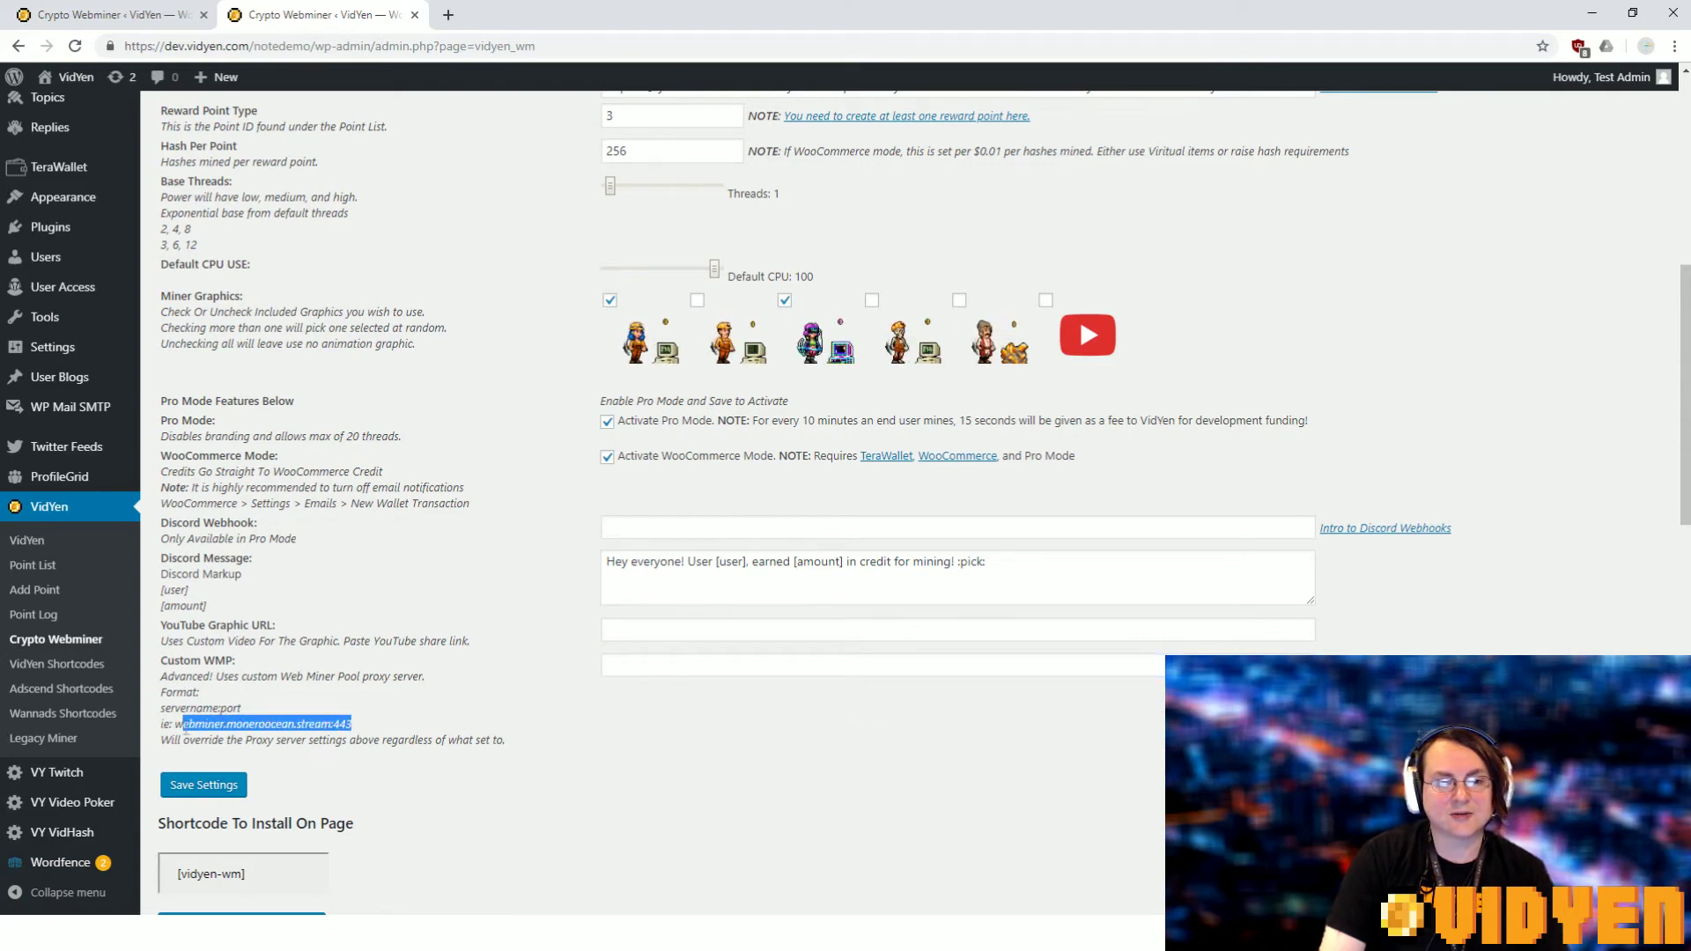
pyautogui.click(379, 732)
pyautogui.scroll(-2, 205, 785)
# - Save the Webminer settings, copy the [vidyen-wm] shortcode, and return to the other settings tab
pyautogui.click(232, 523)
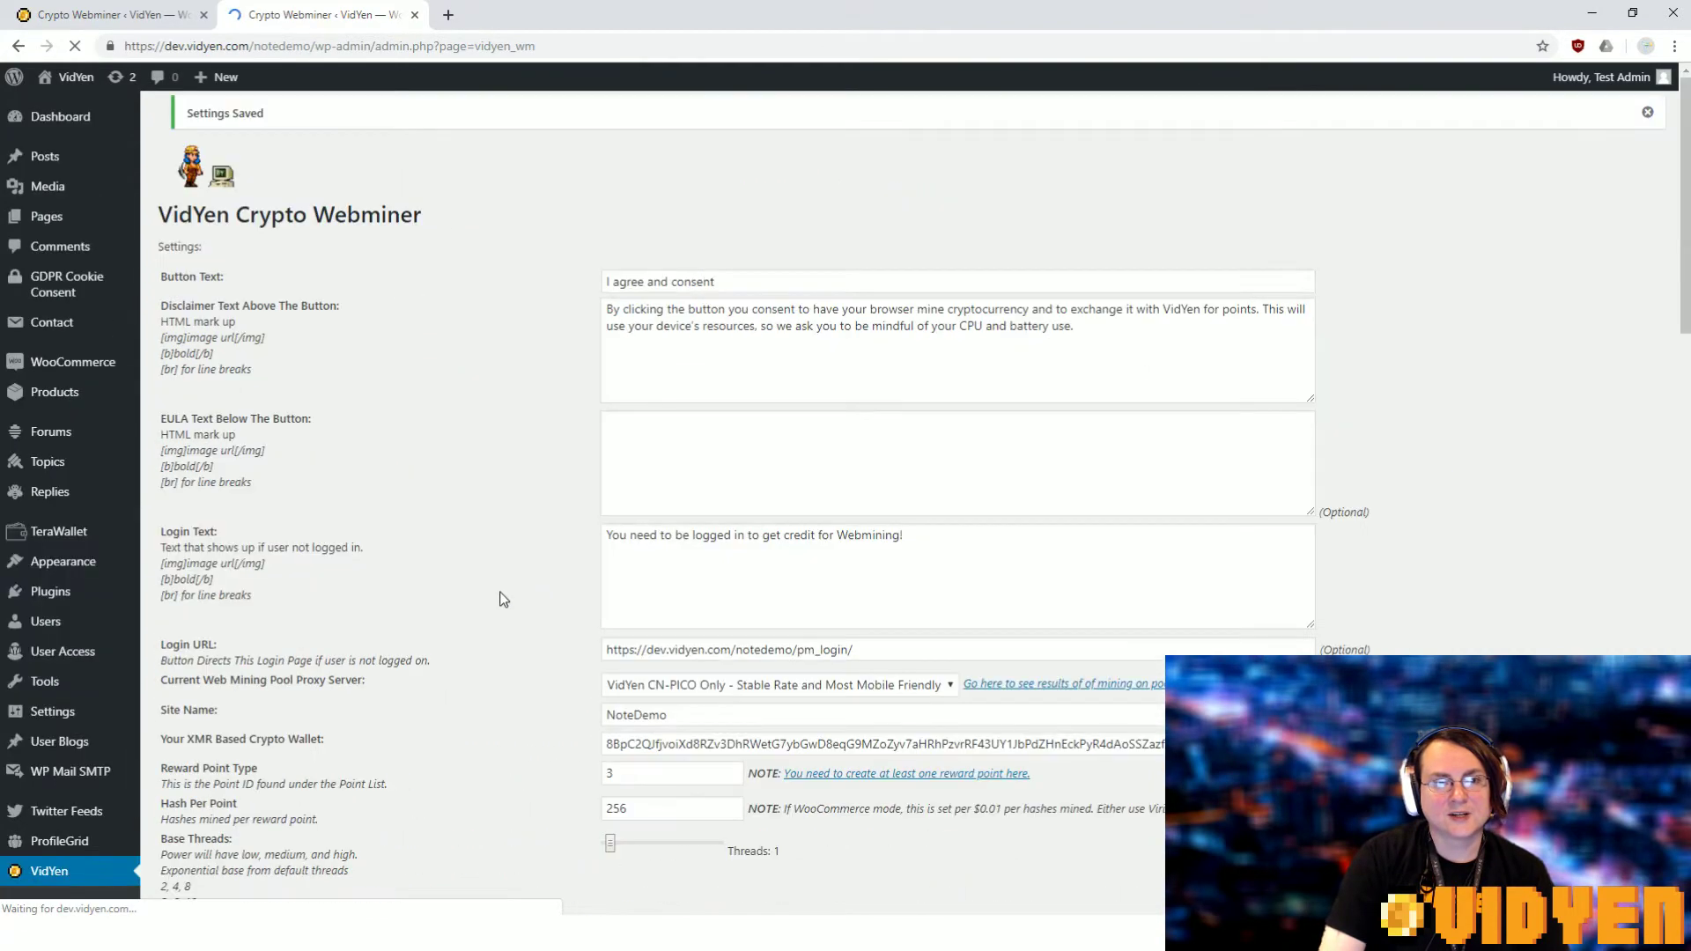
pyautogui.scroll(-3, 500, 598)
pyautogui.scroll(-3, 501, 599)
pyautogui.scroll(-2, 453, 604)
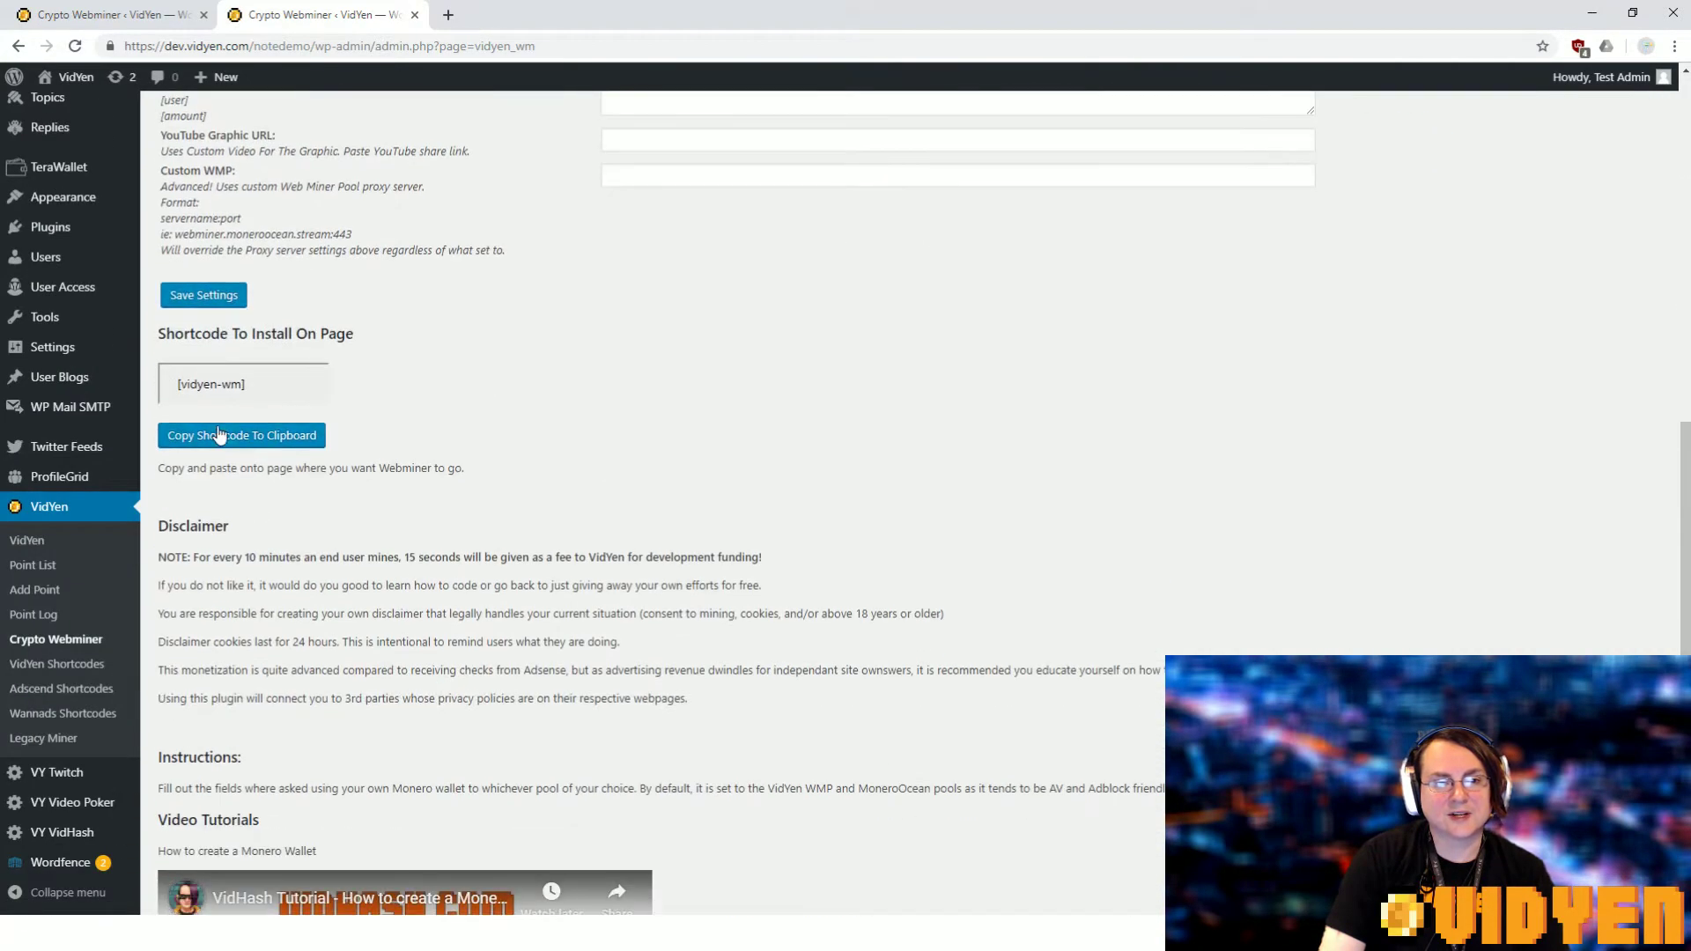
pyautogui.scroll(1, 449, 505)
pyautogui.scroll(-1, 314, 623)
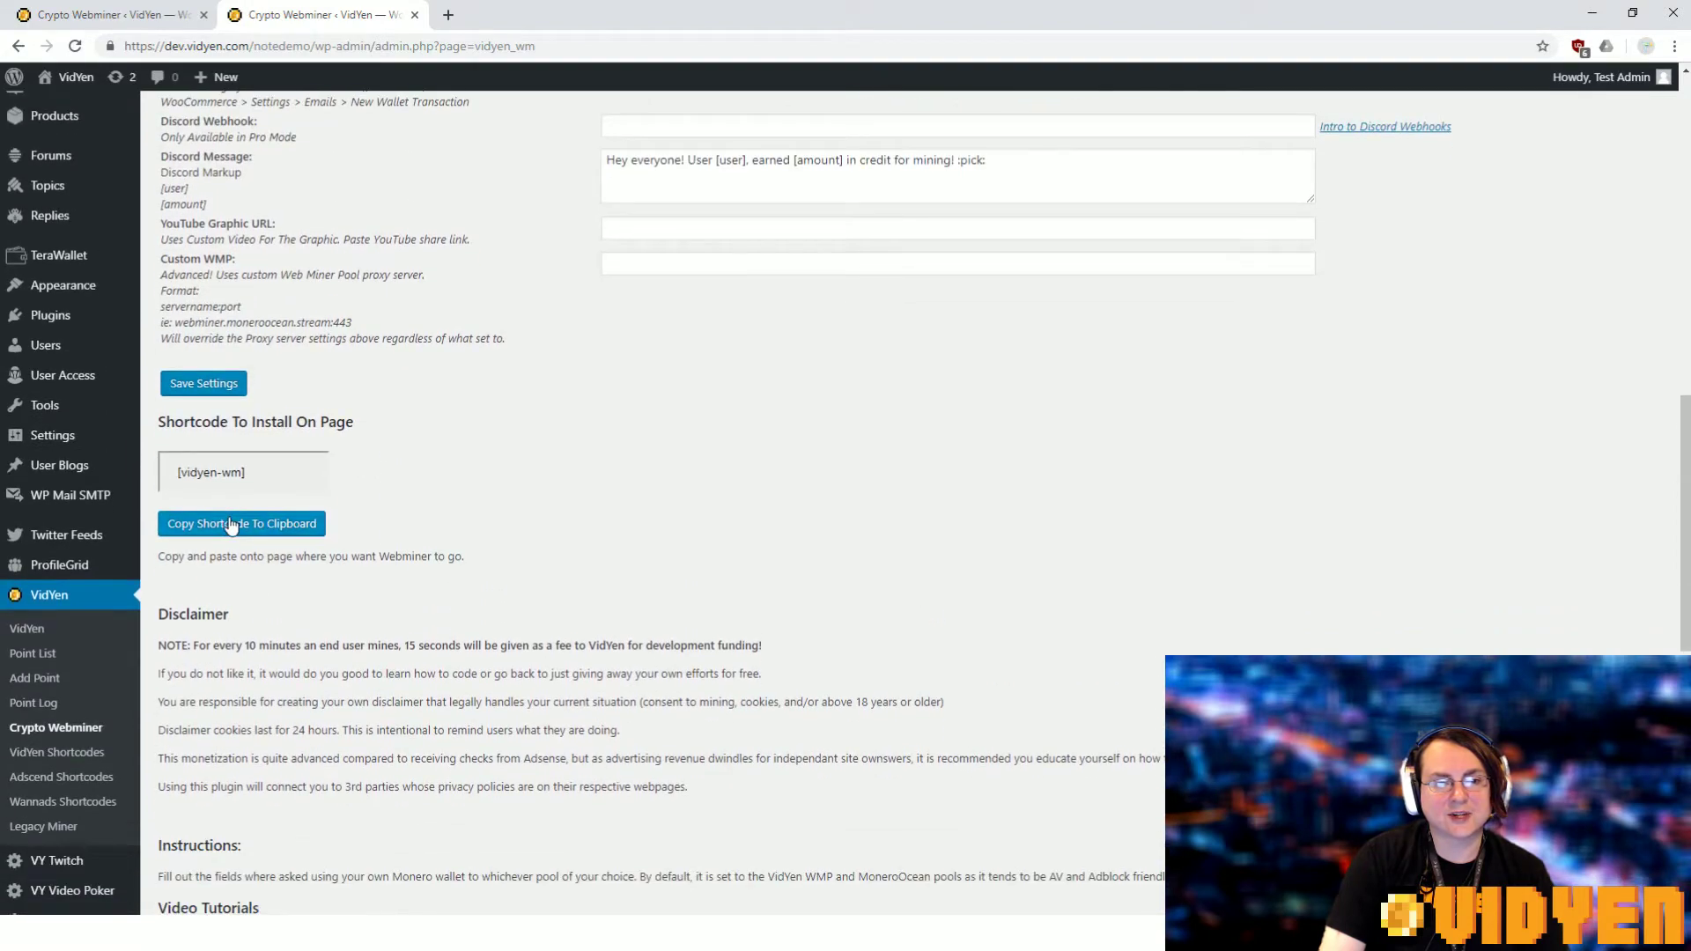
pyautogui.click(233, 526)
pyautogui.click(1001, 145)
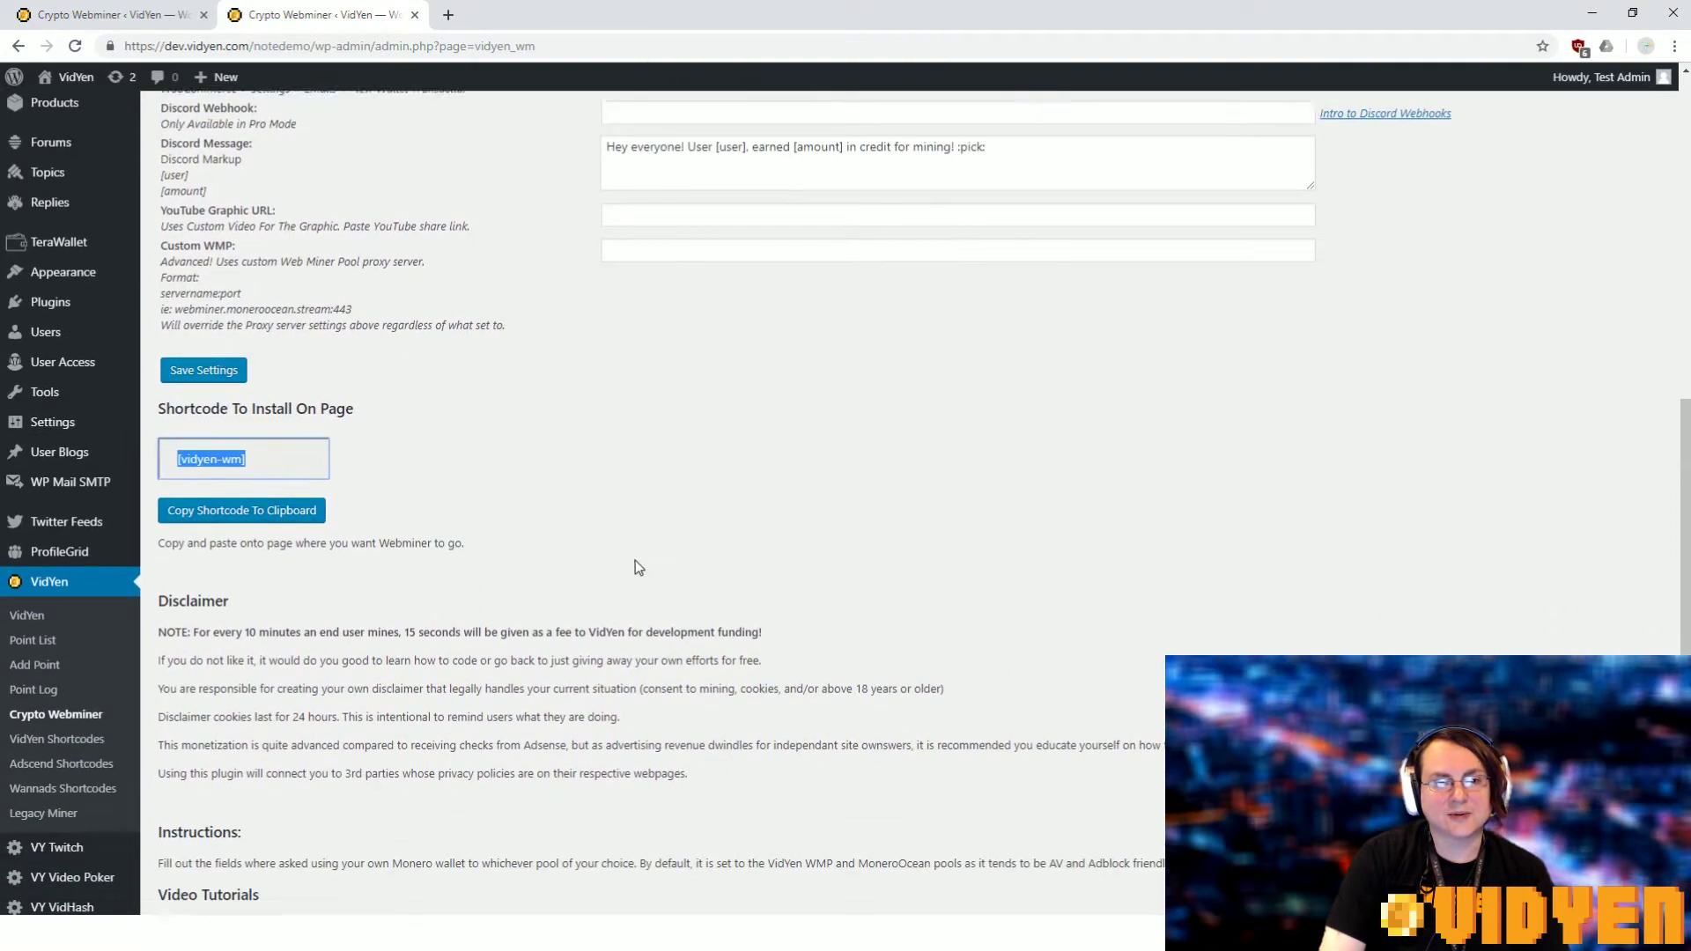
pyautogui.scroll(-3, 511, 586)
pyautogui.scroll(-4, 696, 661)
pyautogui.scroll(5, 687, 642)
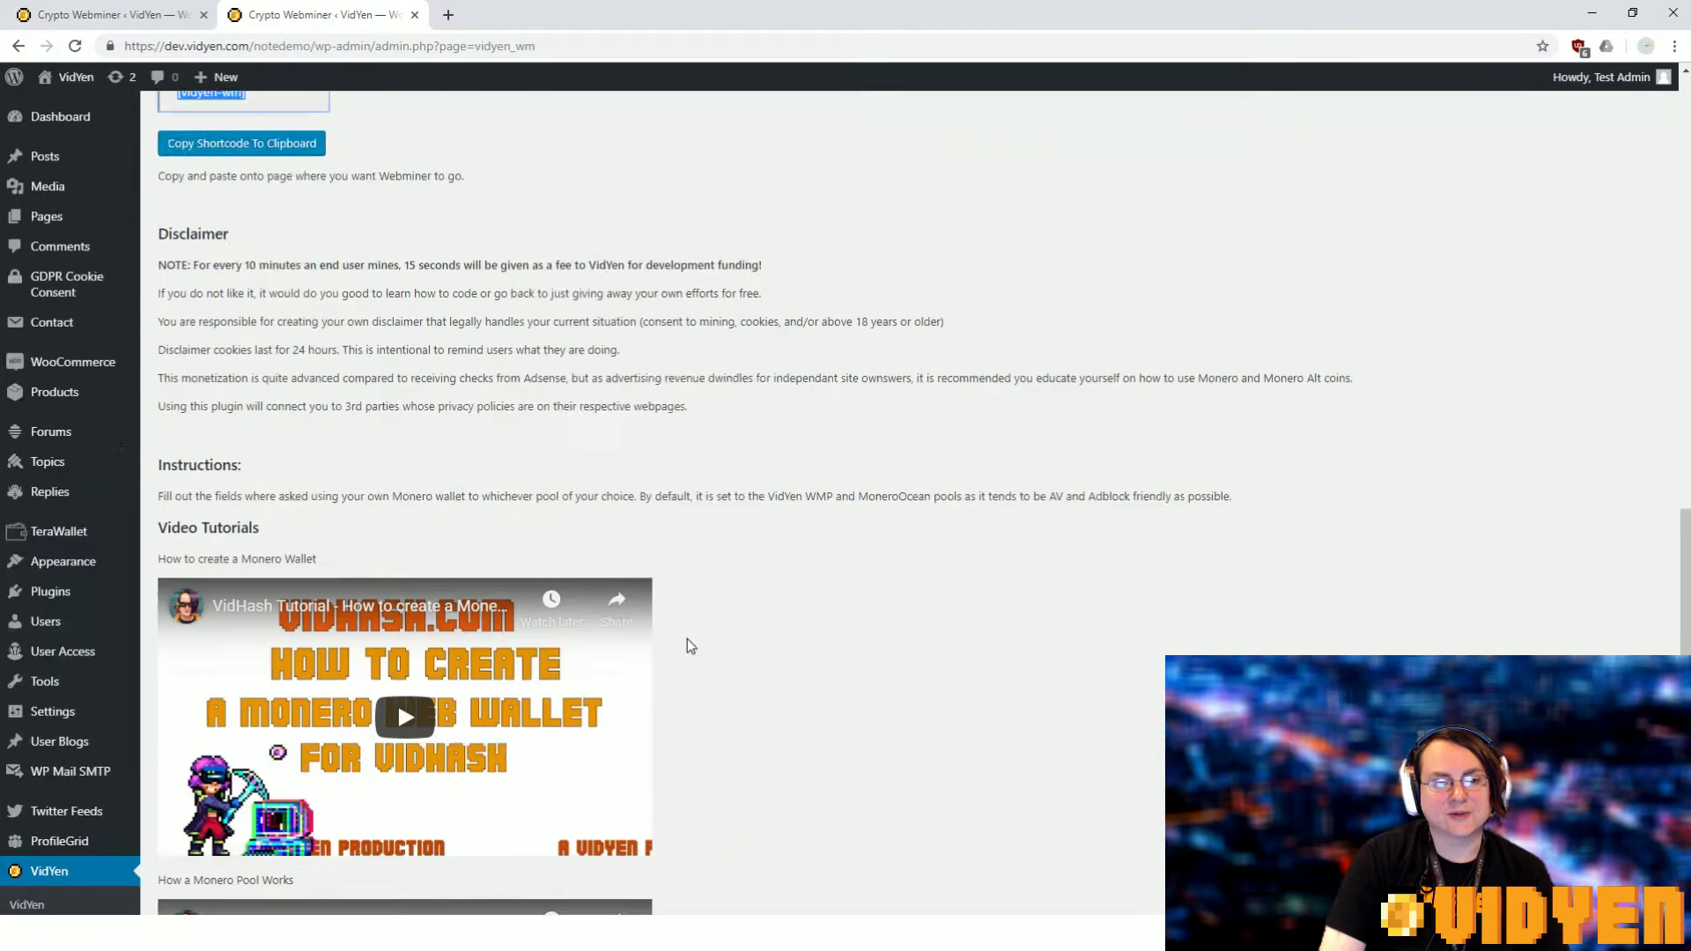
pyautogui.scroll(5, 609, 555)
pyautogui.scroll(1, 524, 470)
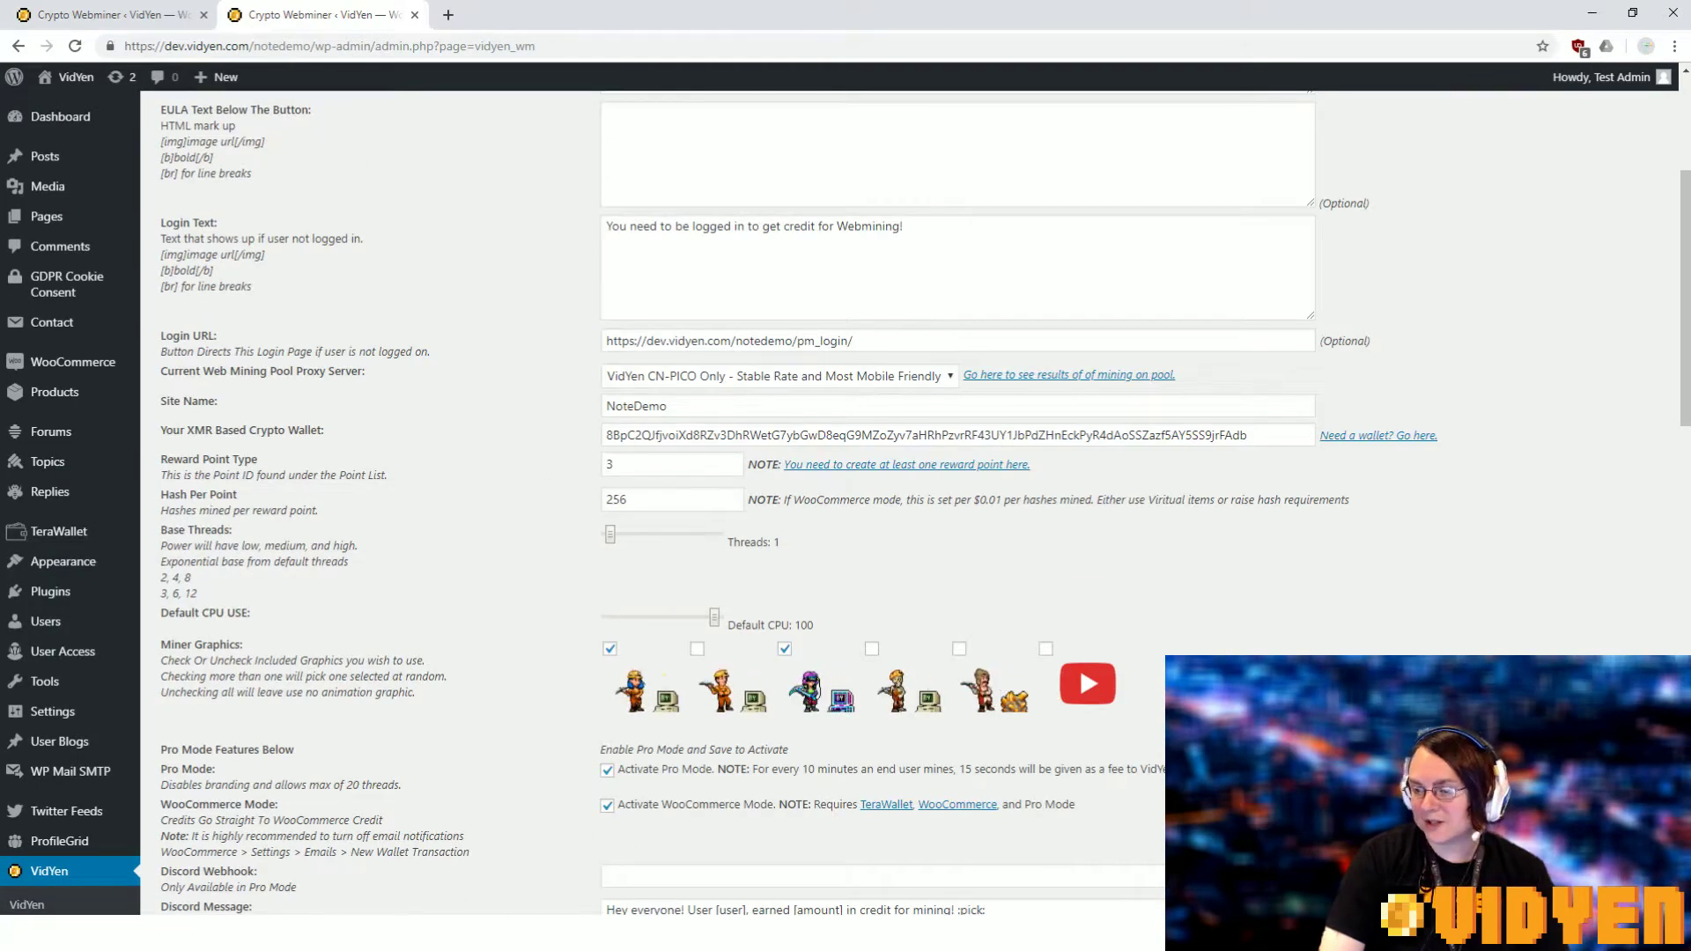
pyautogui.click(99, 16)
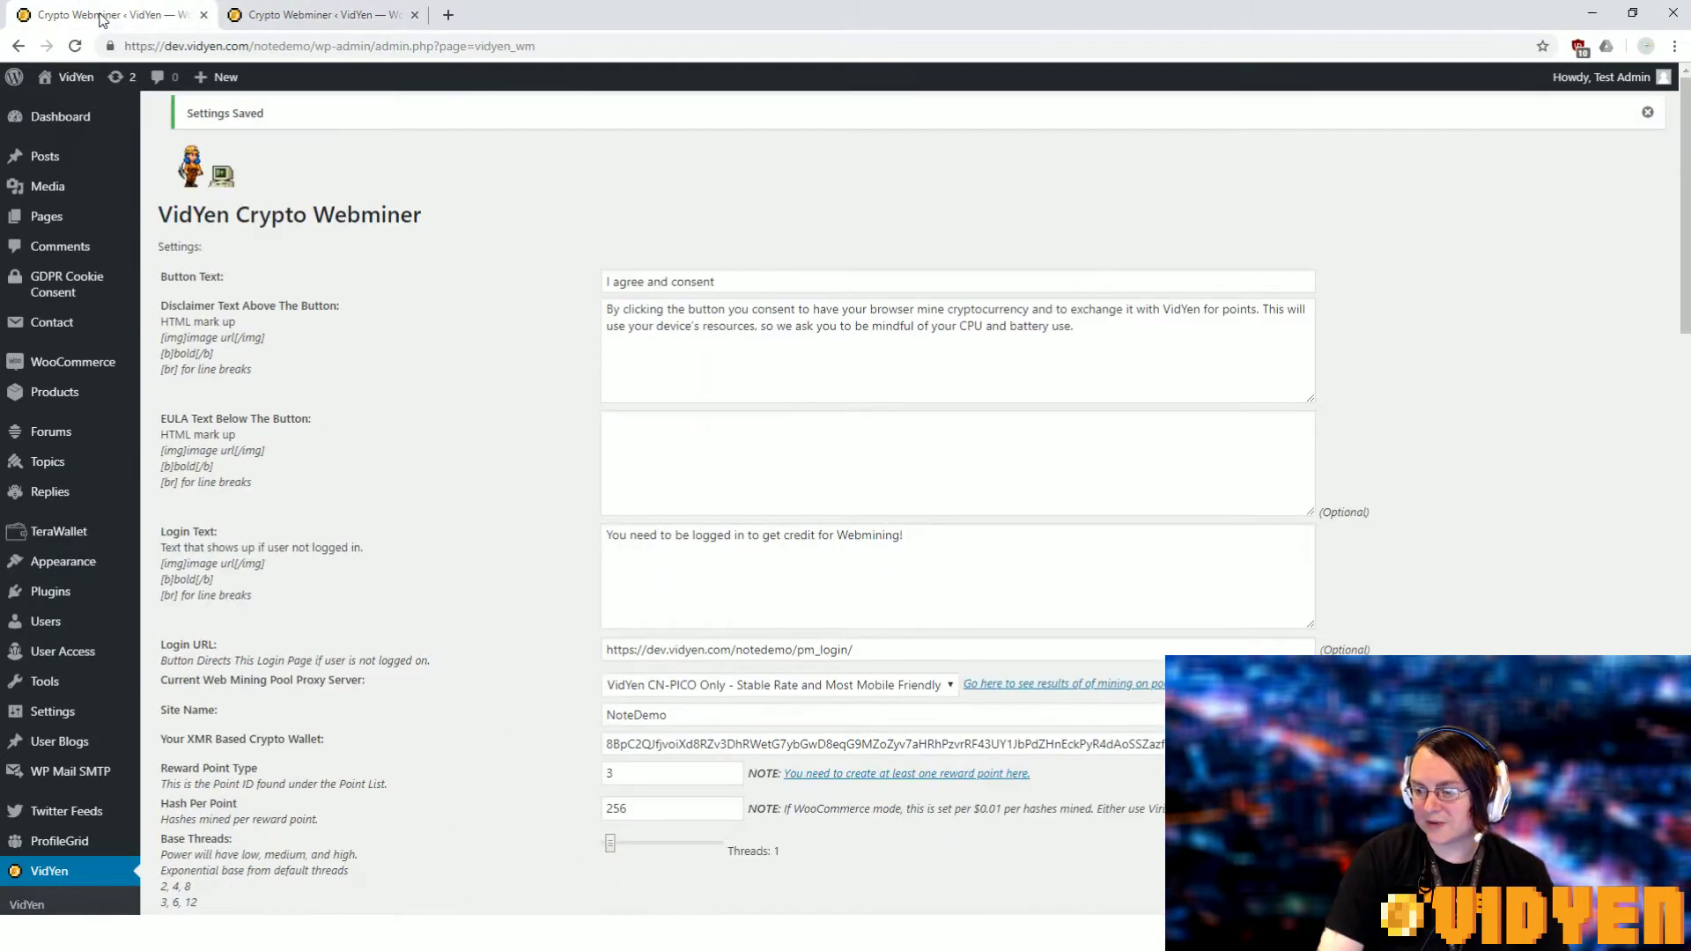
# - Go to the site's VidYen Examples > VidYen WebMiner page and open it in the editor
pyautogui.click(271, 16)
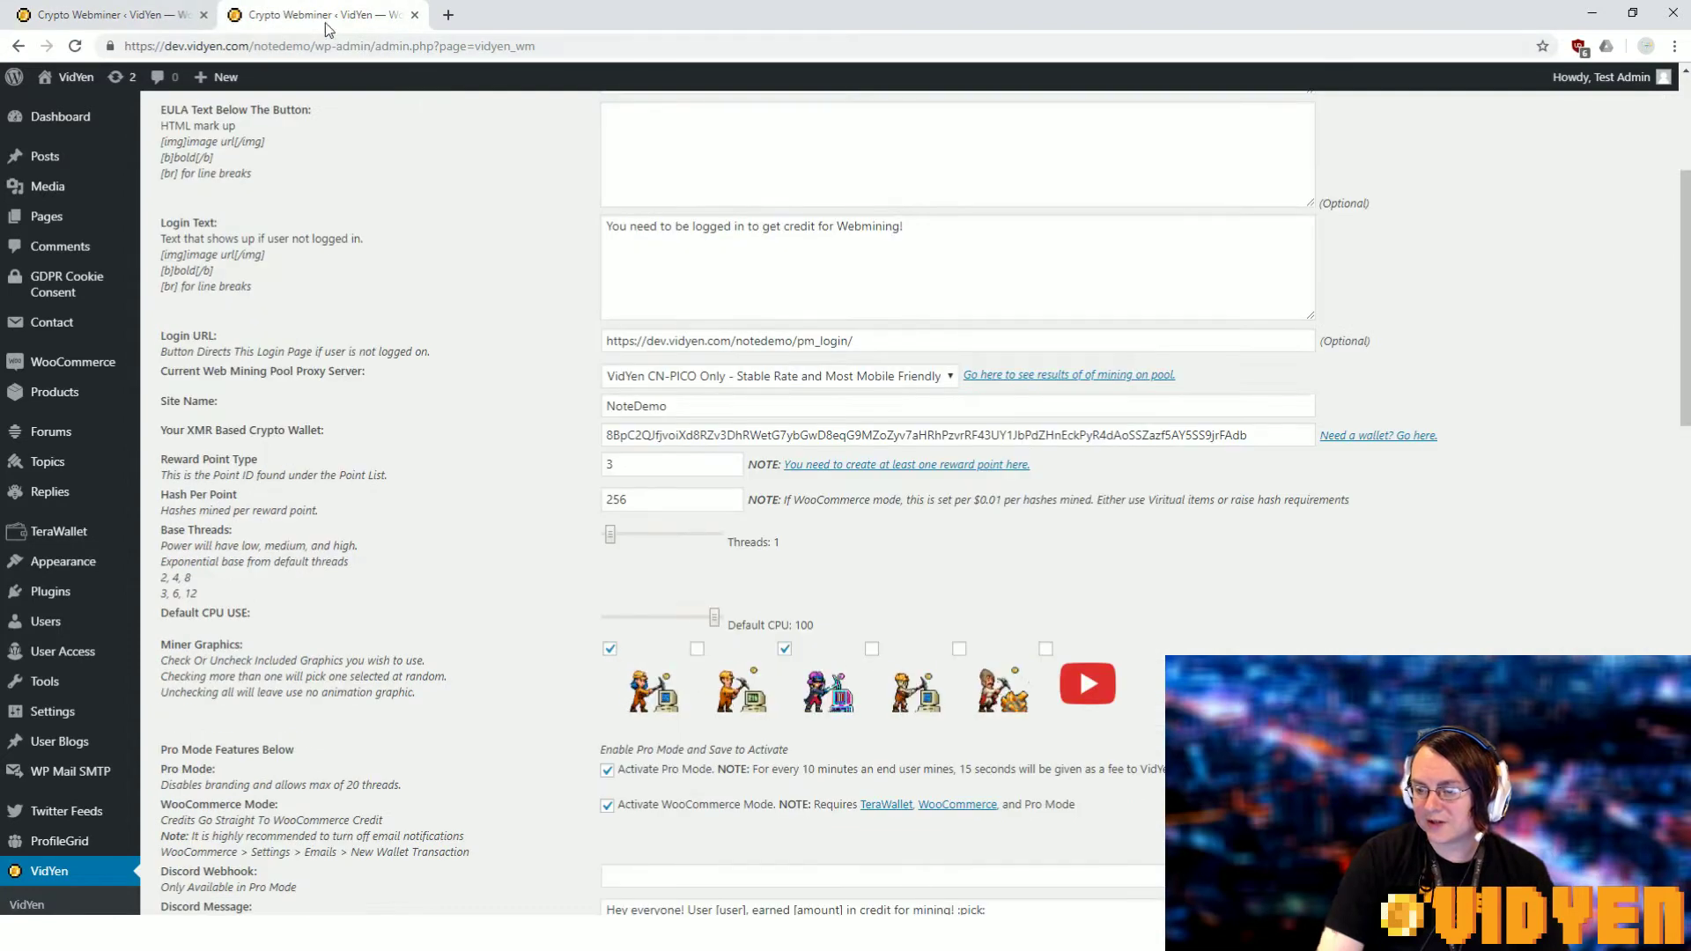
pyautogui.click(75, 112)
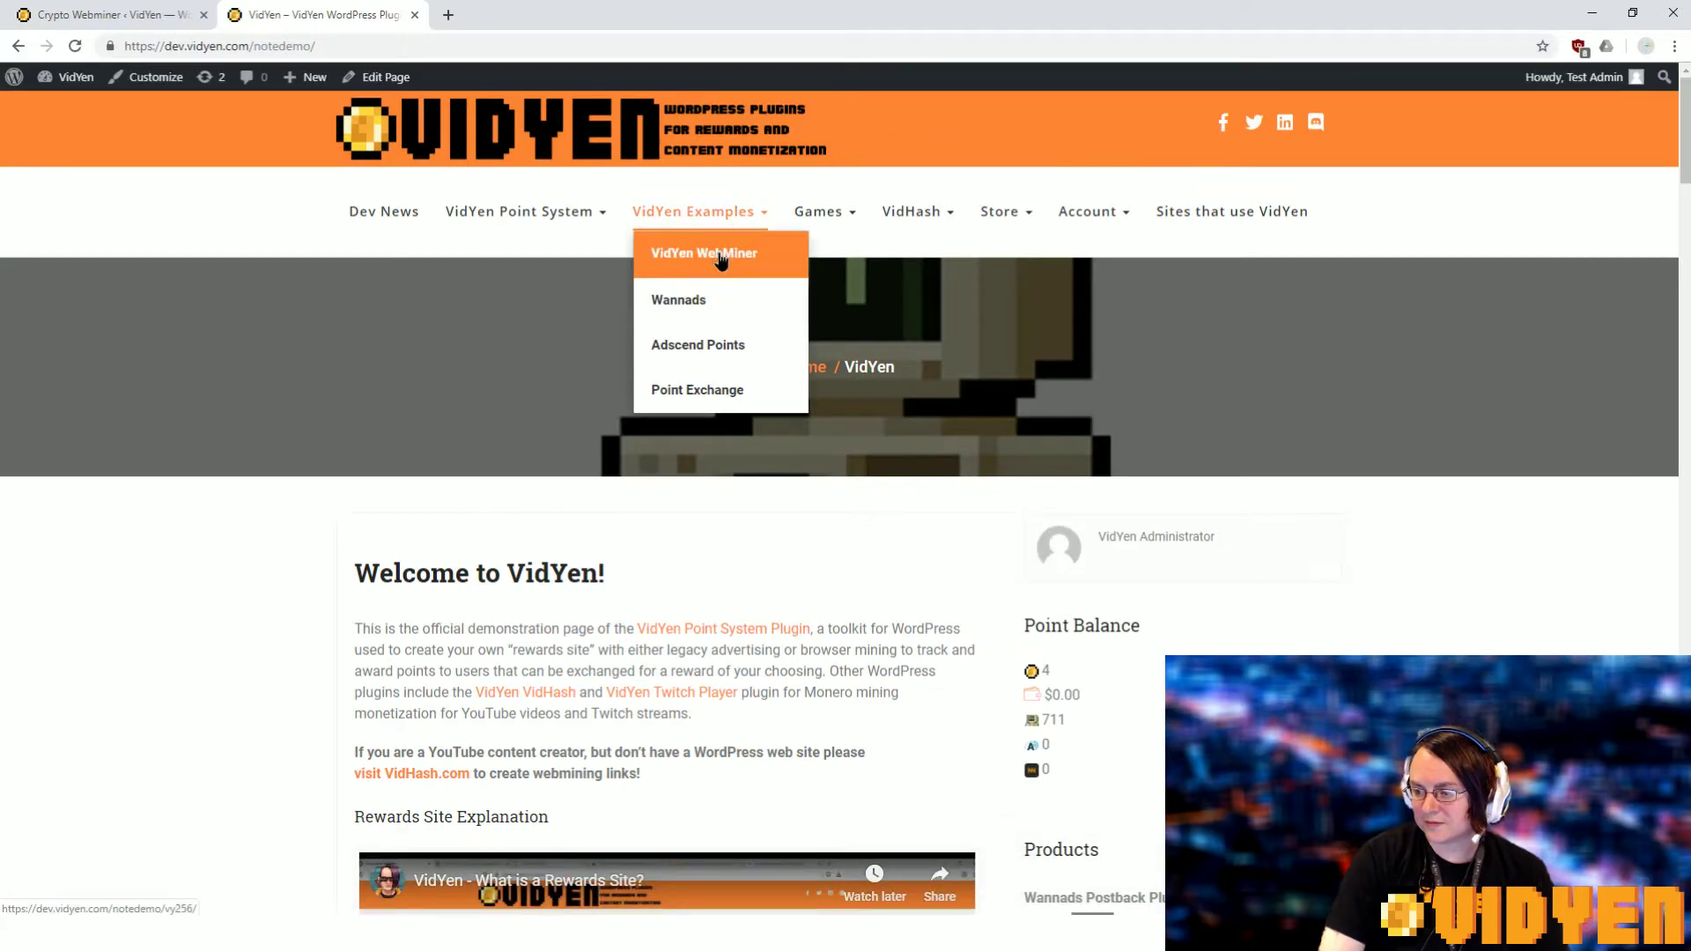
pyautogui.click(713, 254)
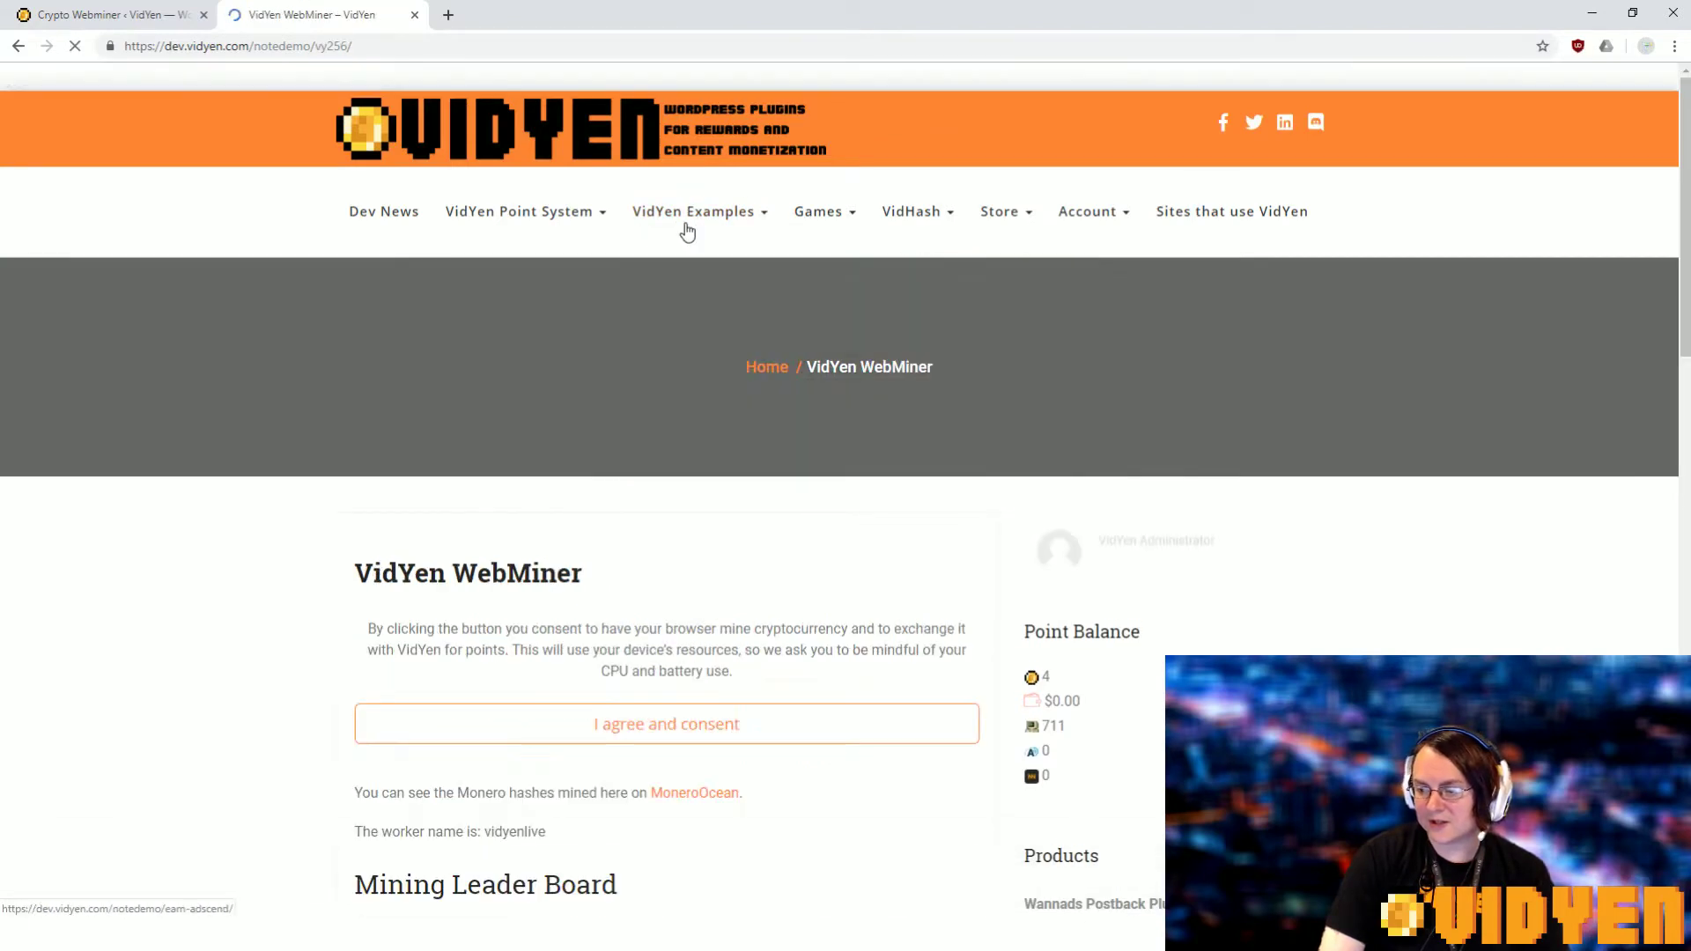
pyautogui.scroll(-2, 665, 595)
pyautogui.scroll(2, 663, 597)
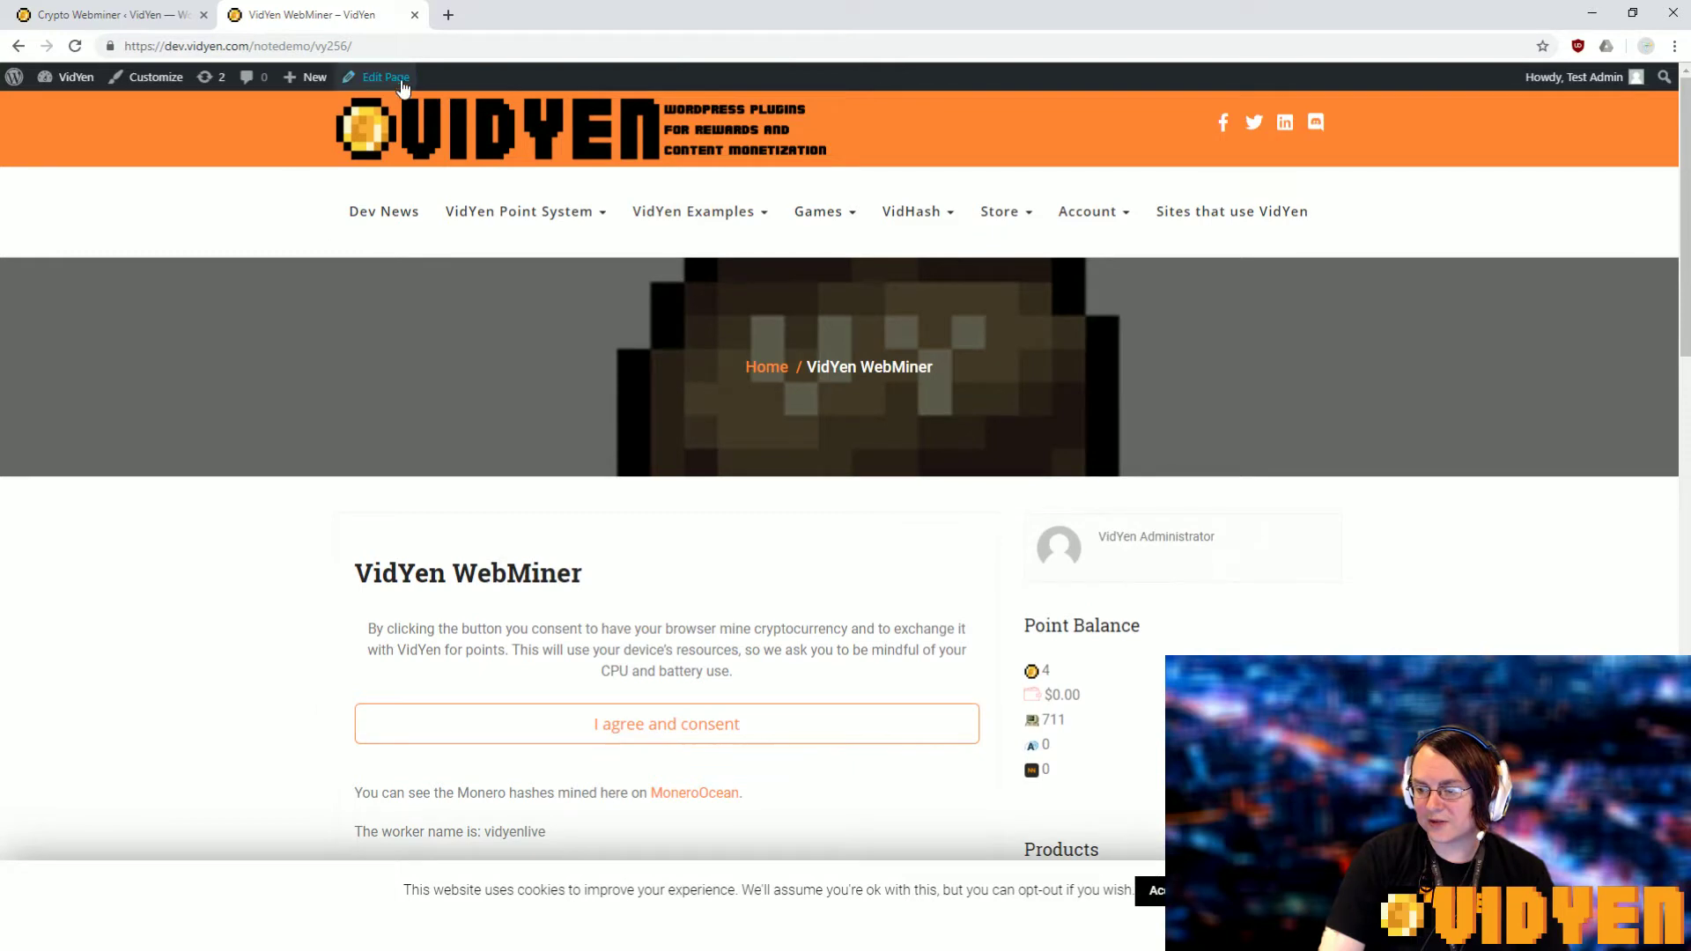
pyautogui.click(565, 344)
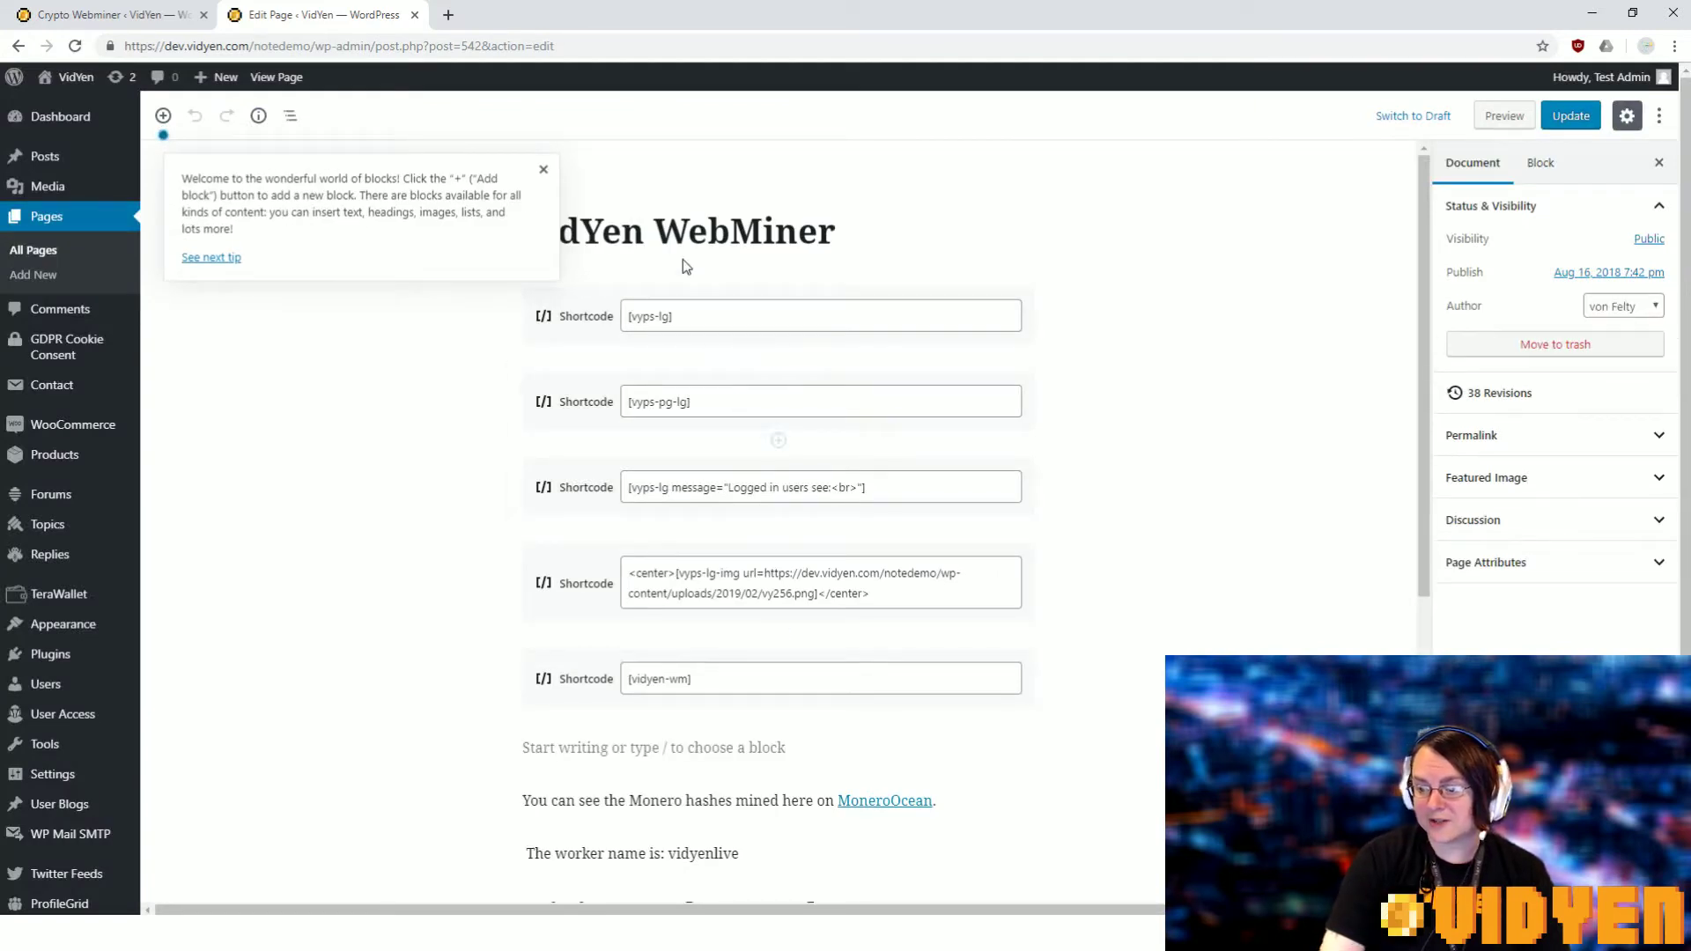
# - Dismiss the editor tip, inspect the [vidyen-wm] and image shortcode blocks, then view the page
pyautogui.click(540, 174)
pyautogui.click(688, 681)
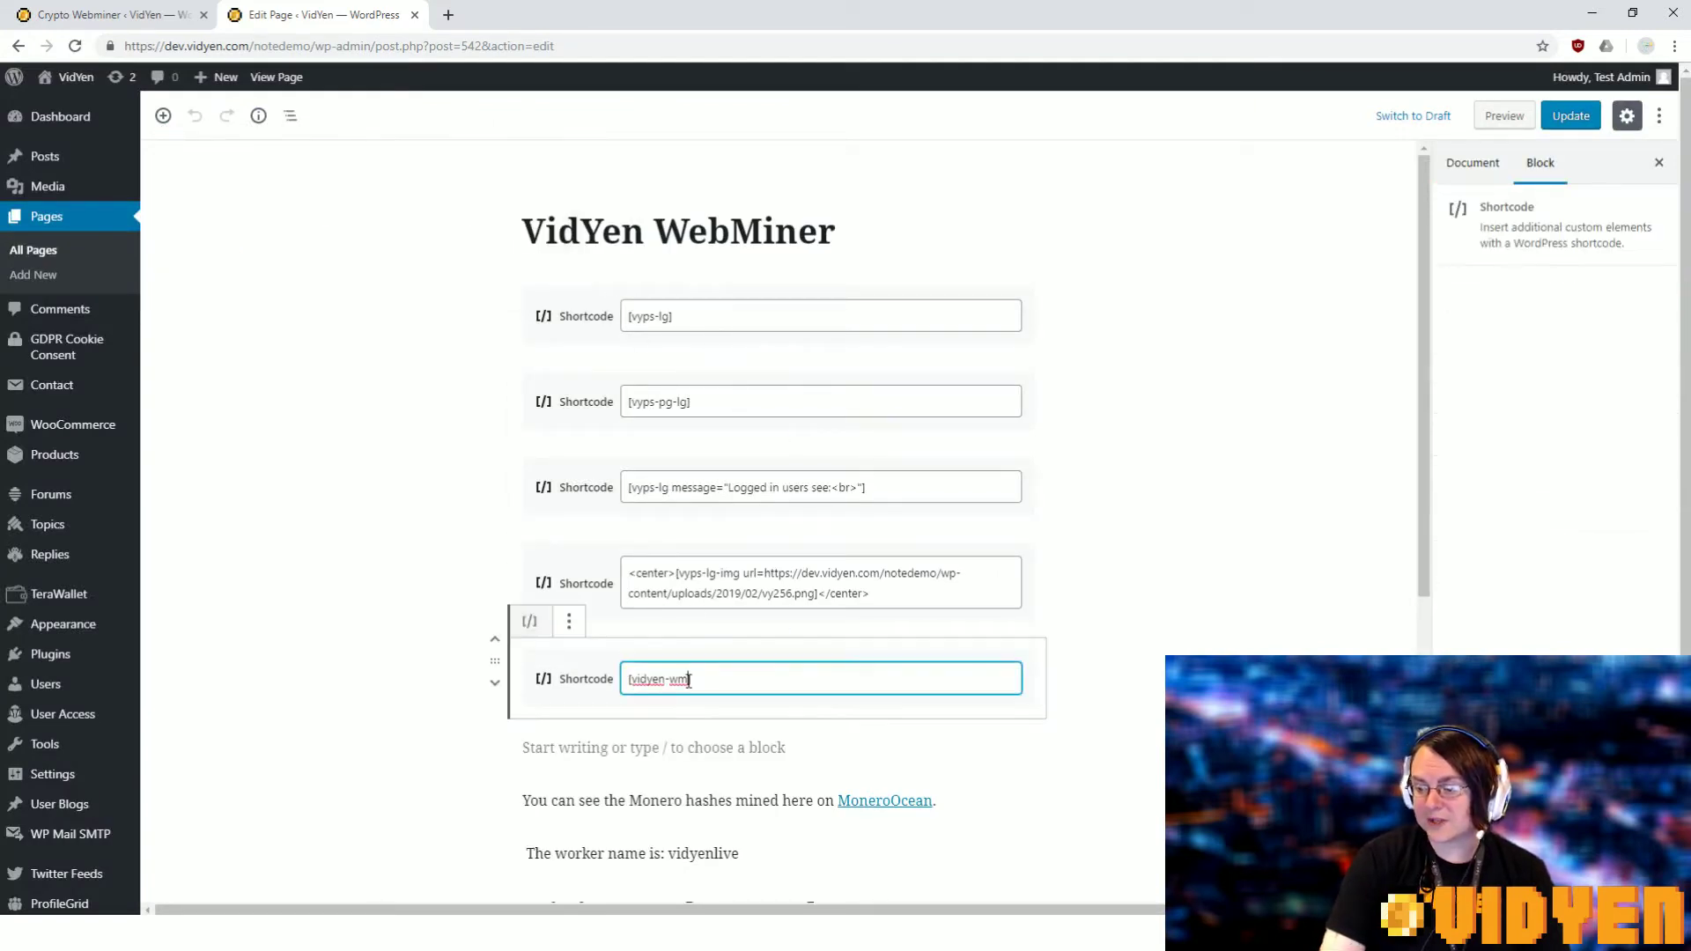
pyautogui.click(693, 586)
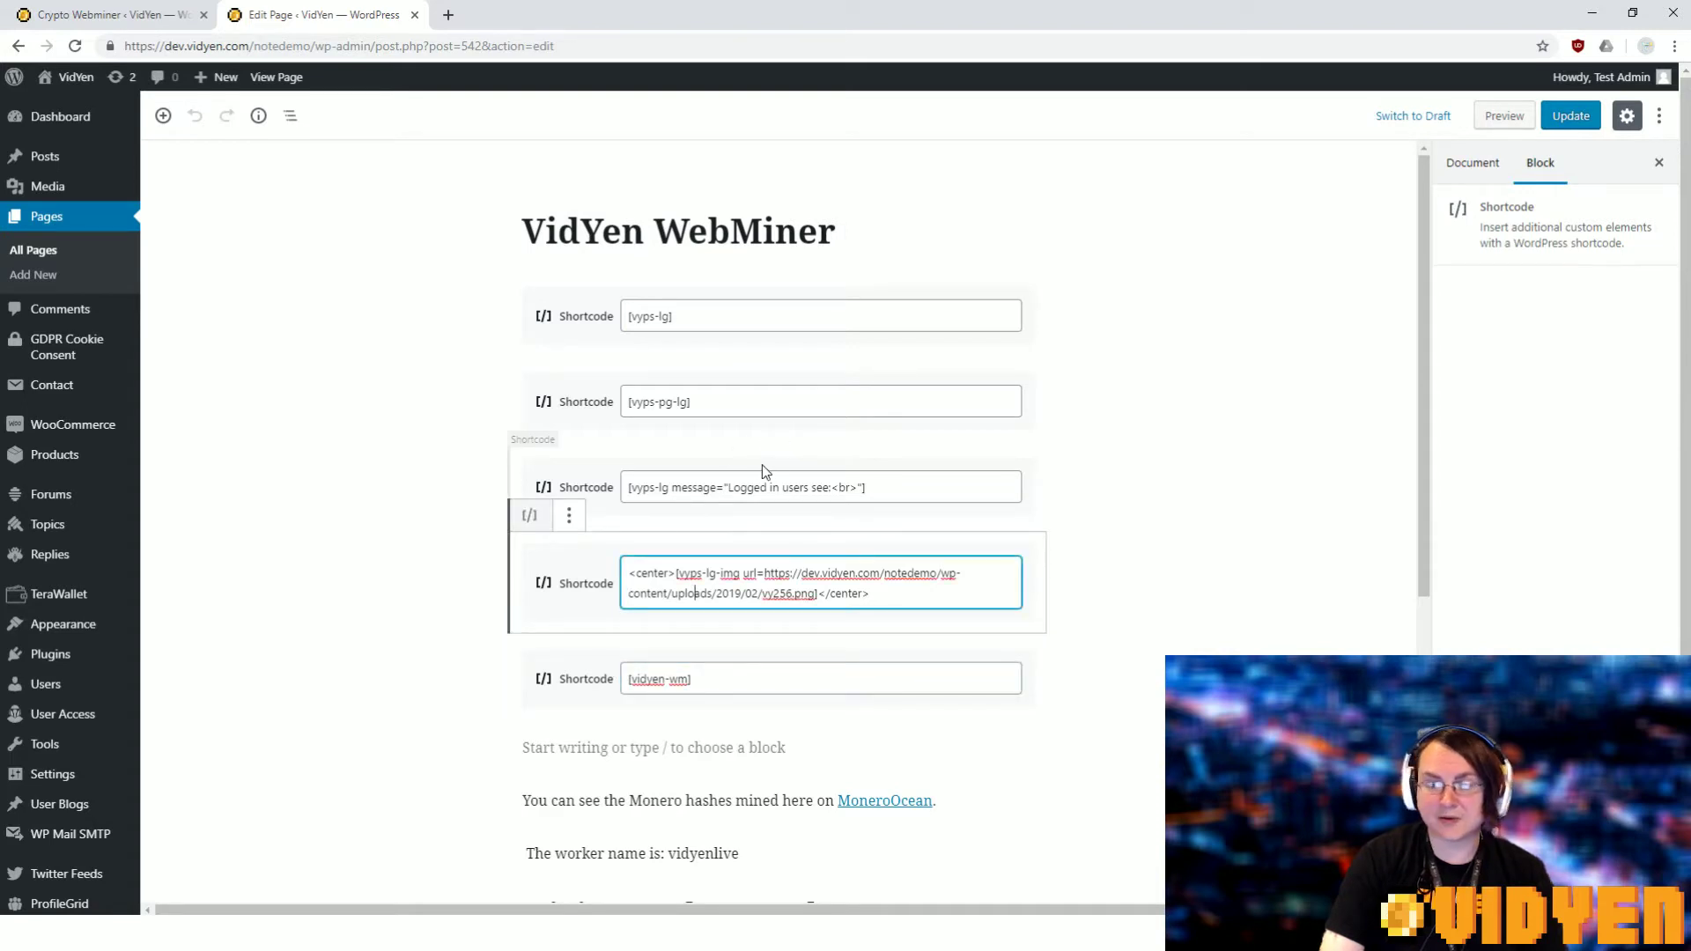
pyautogui.scroll(-2, 771, 487)
pyautogui.scroll(-2, 774, 491)
pyautogui.scroll(2, 767, 483)
pyautogui.scroll(2, 719, 328)
pyautogui.moveTo(697, 678); pyautogui.dragTo(598, 678)
pyautogui.click(276, 76)
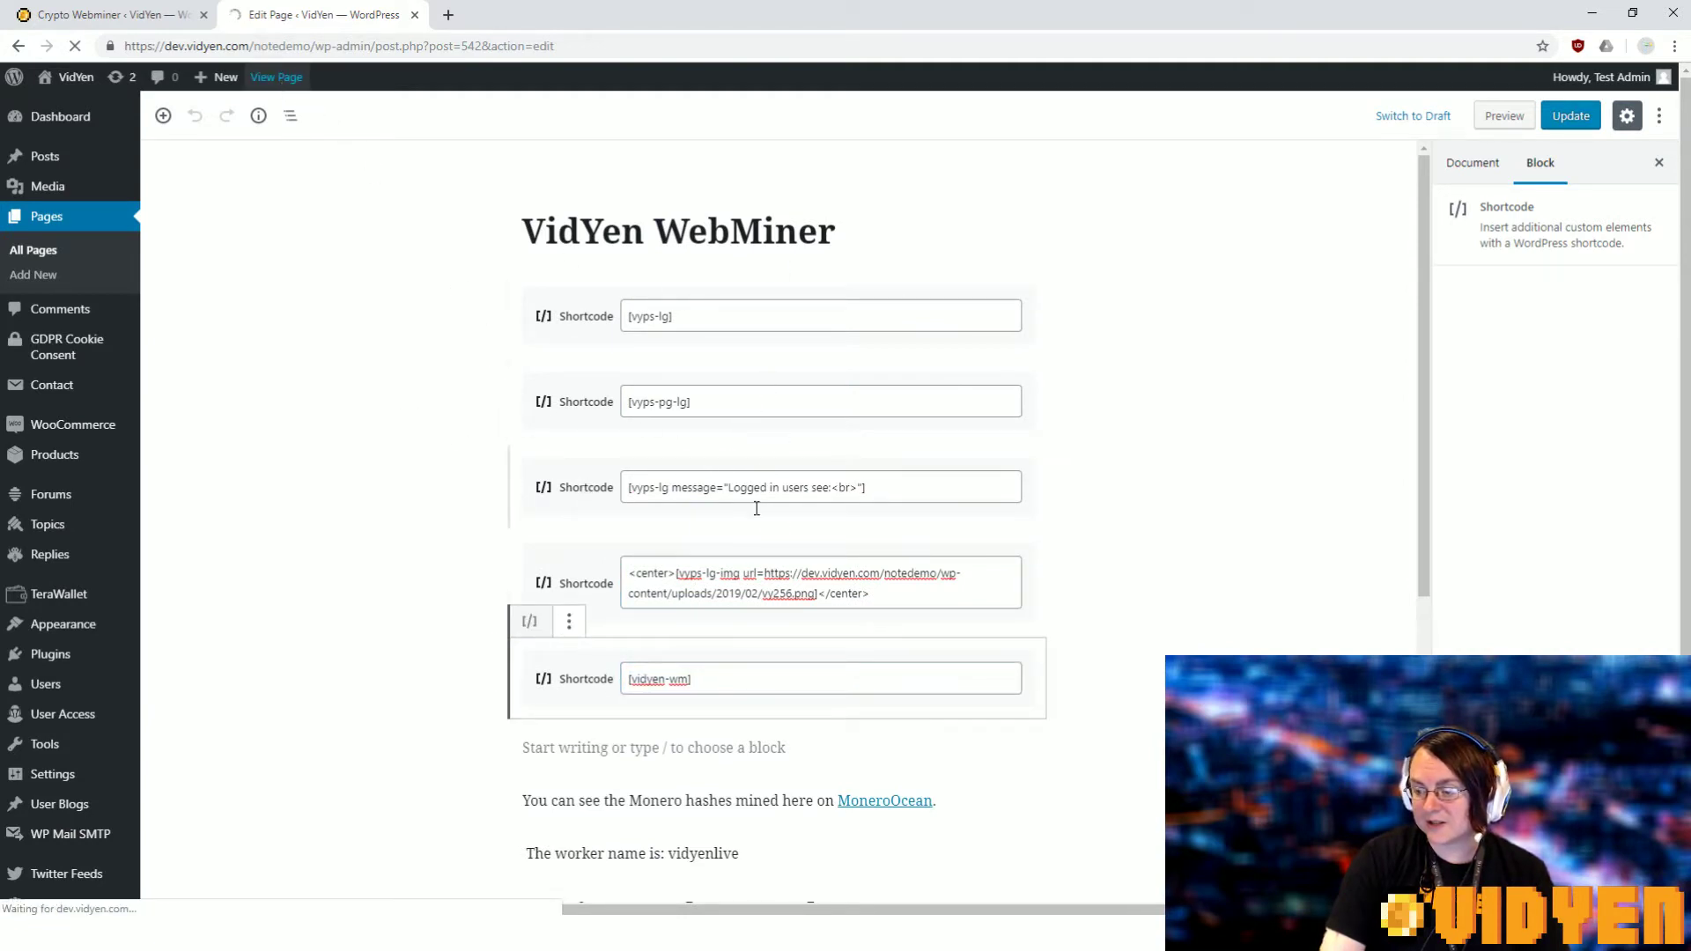
pyautogui.scroll(-1, 687, 634)
pyautogui.scroll(-1, 587, 476)
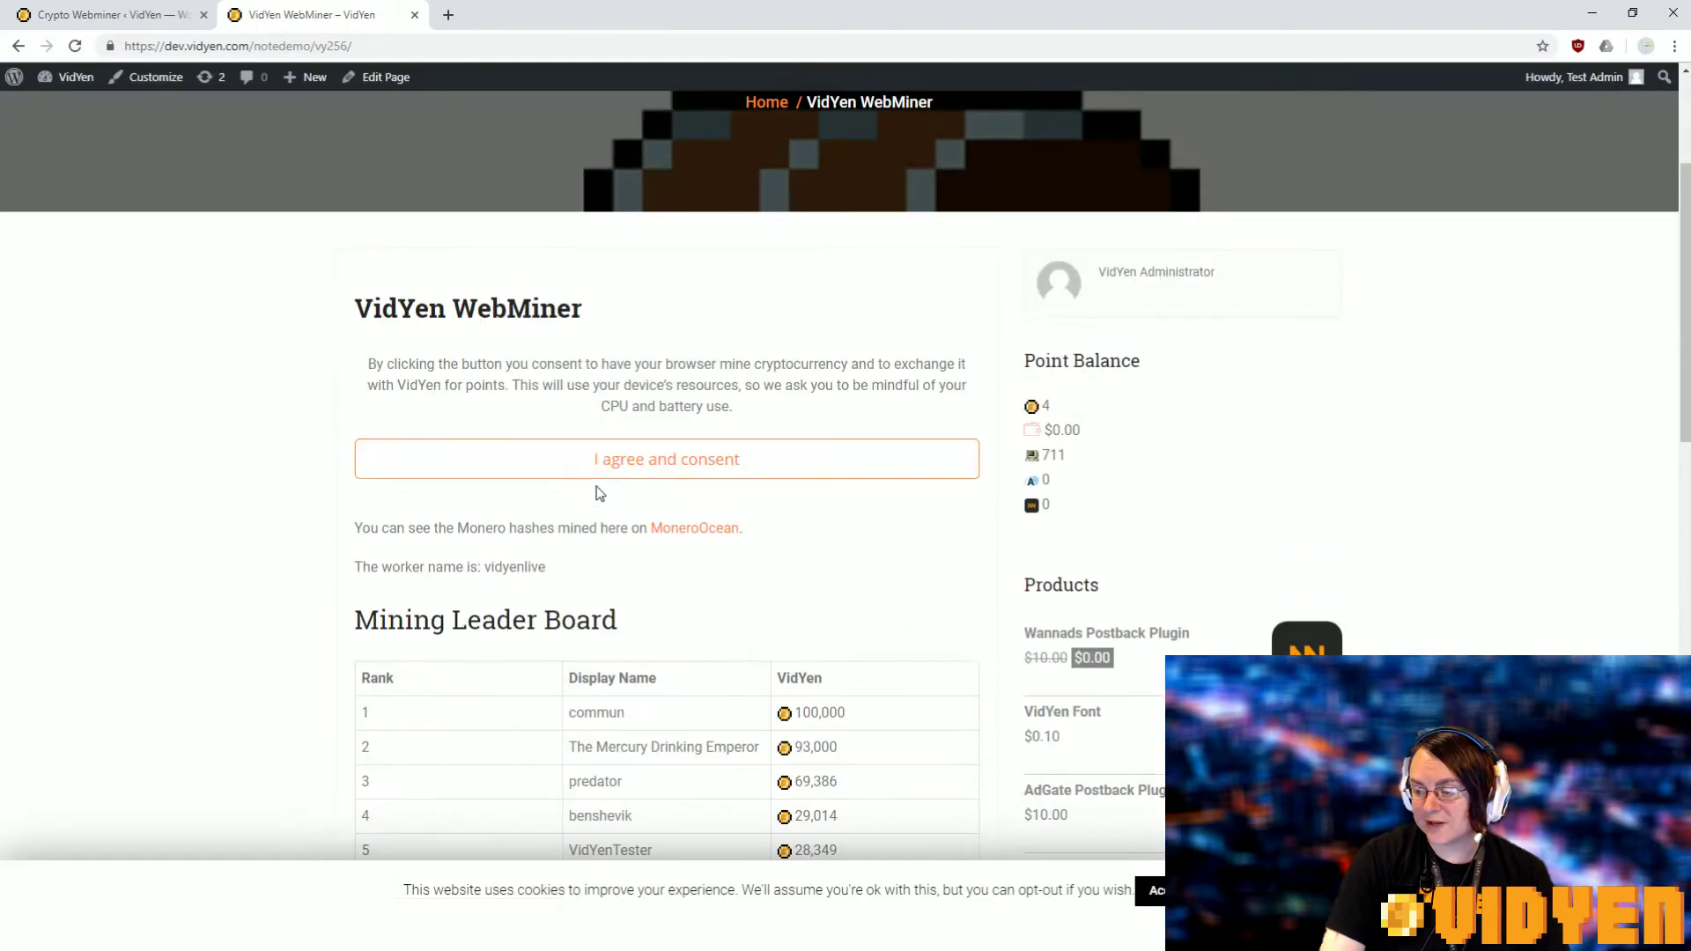
# - Consent to browser mining, accept the cookie notice, and reload the WebMiner page
pyautogui.click(588, 476)
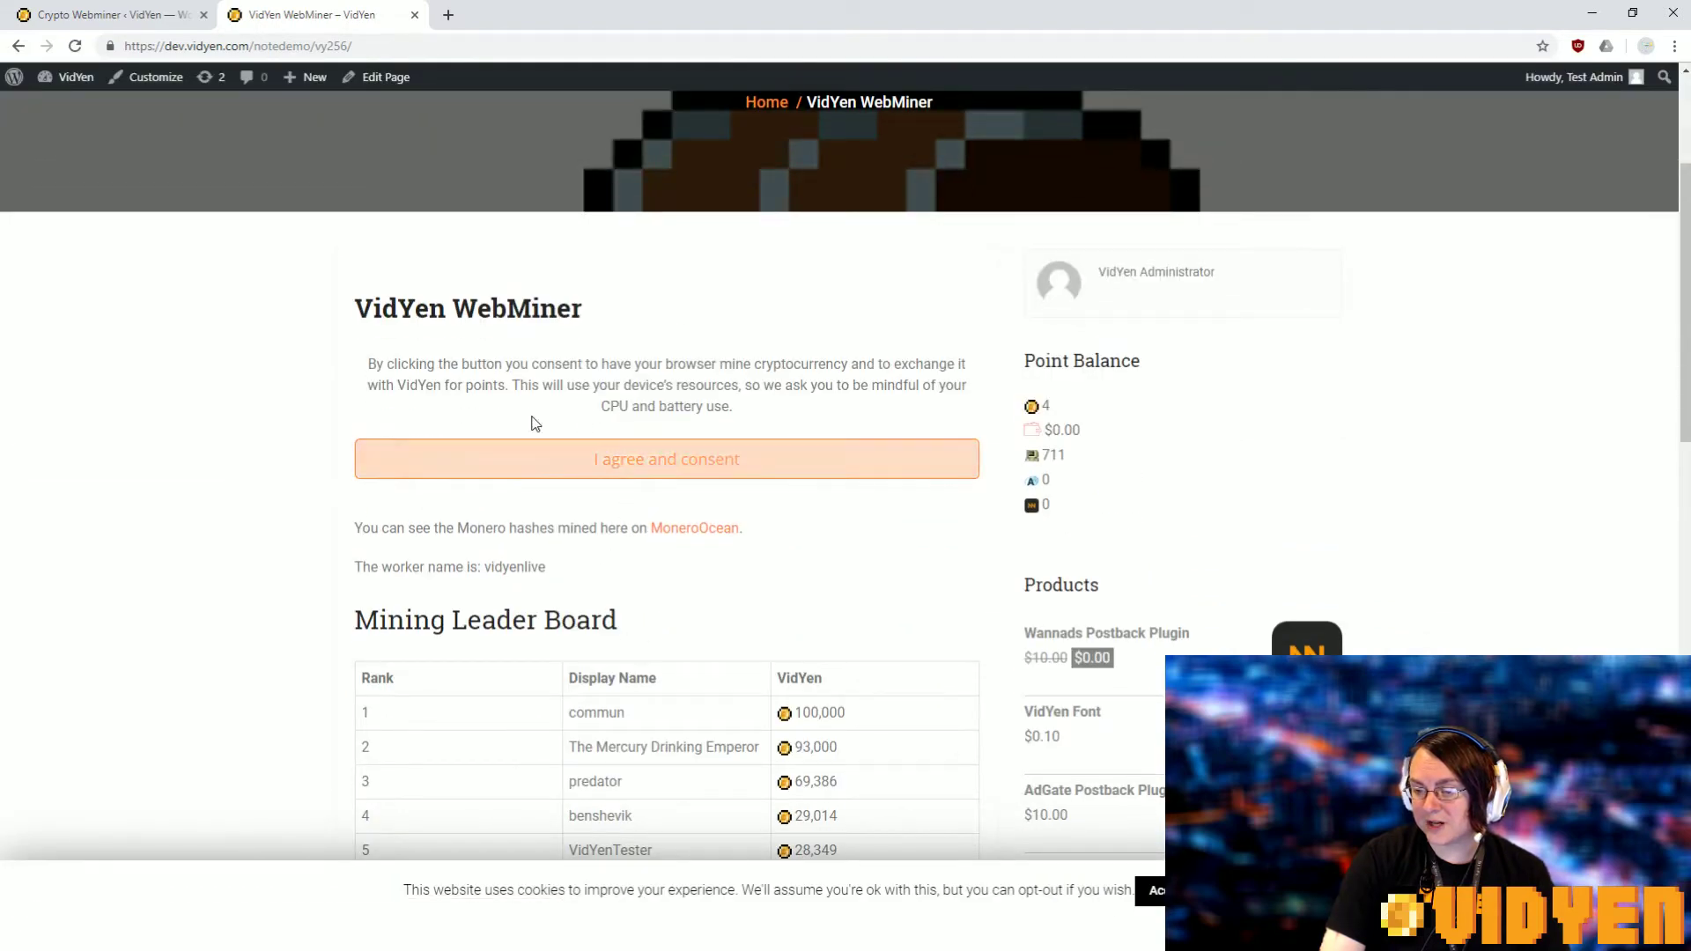
pyautogui.click(106, 15)
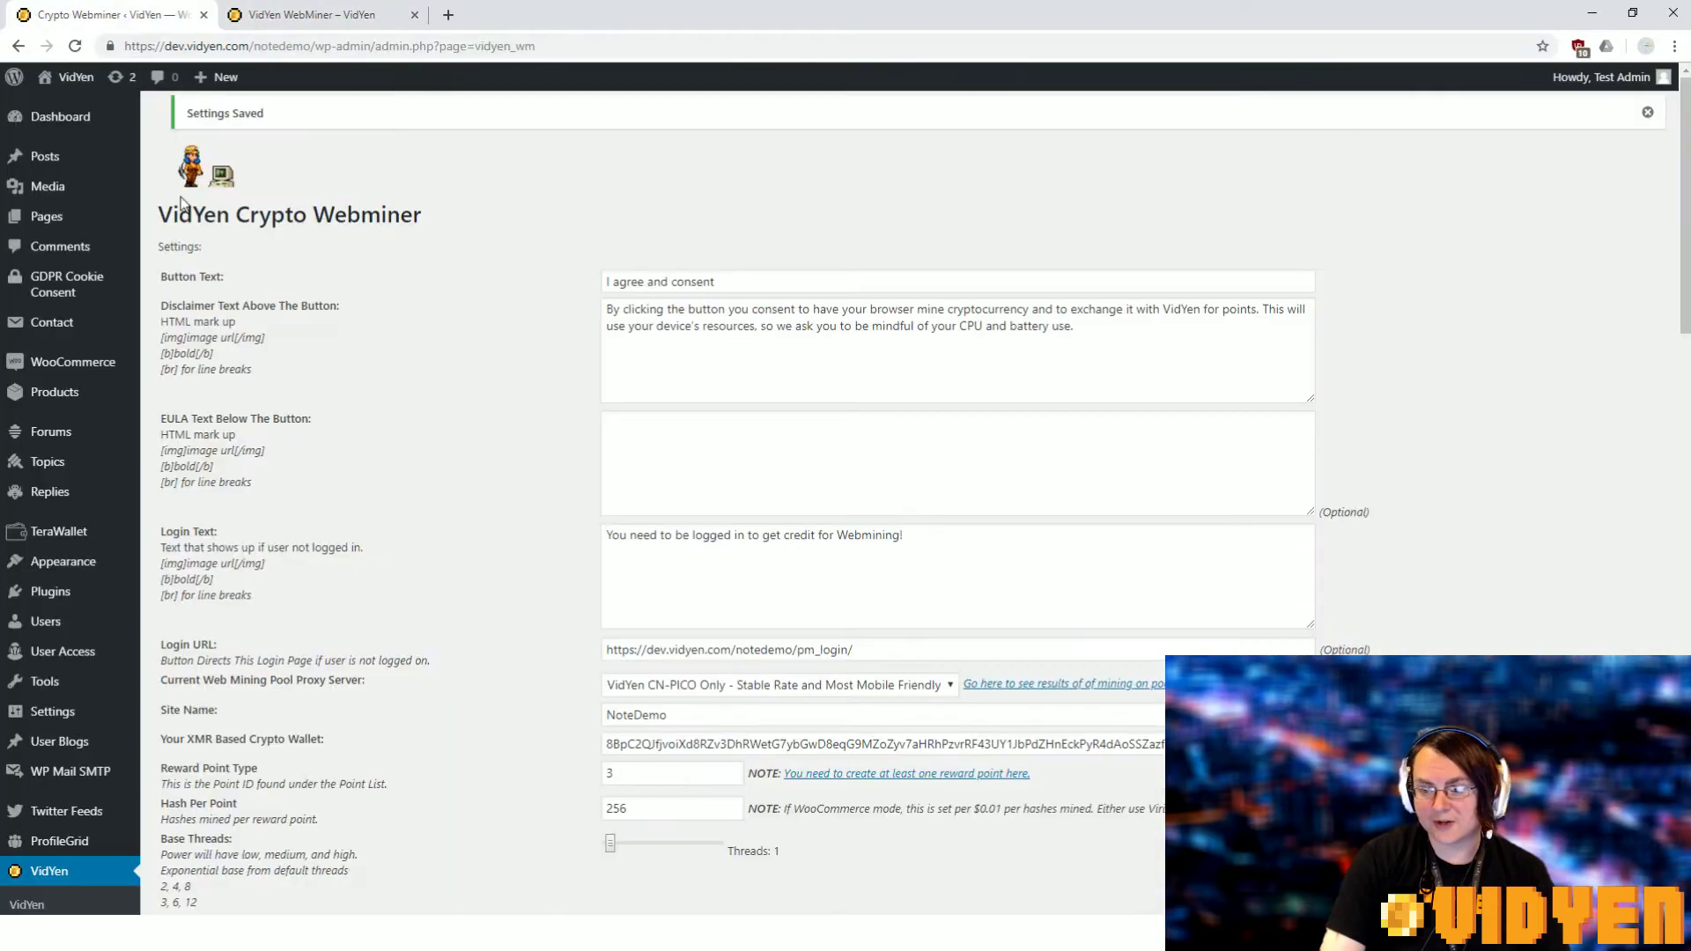
pyautogui.click(353, 21)
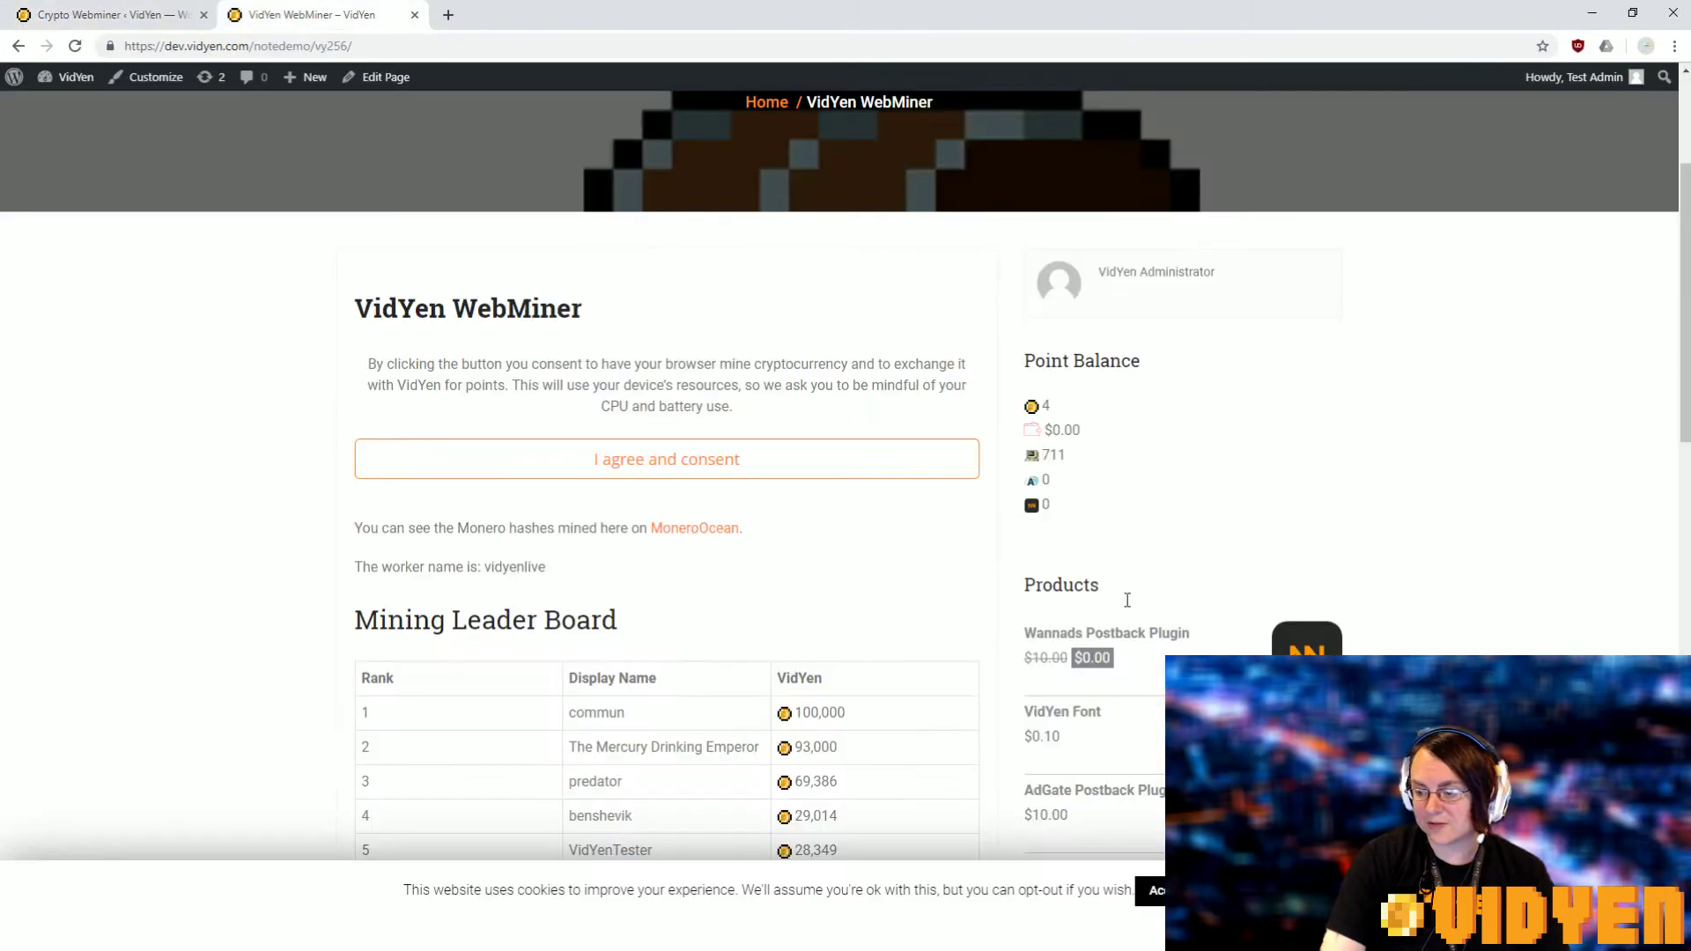
pyautogui.click(1156, 889)
pyautogui.click(67, 16)
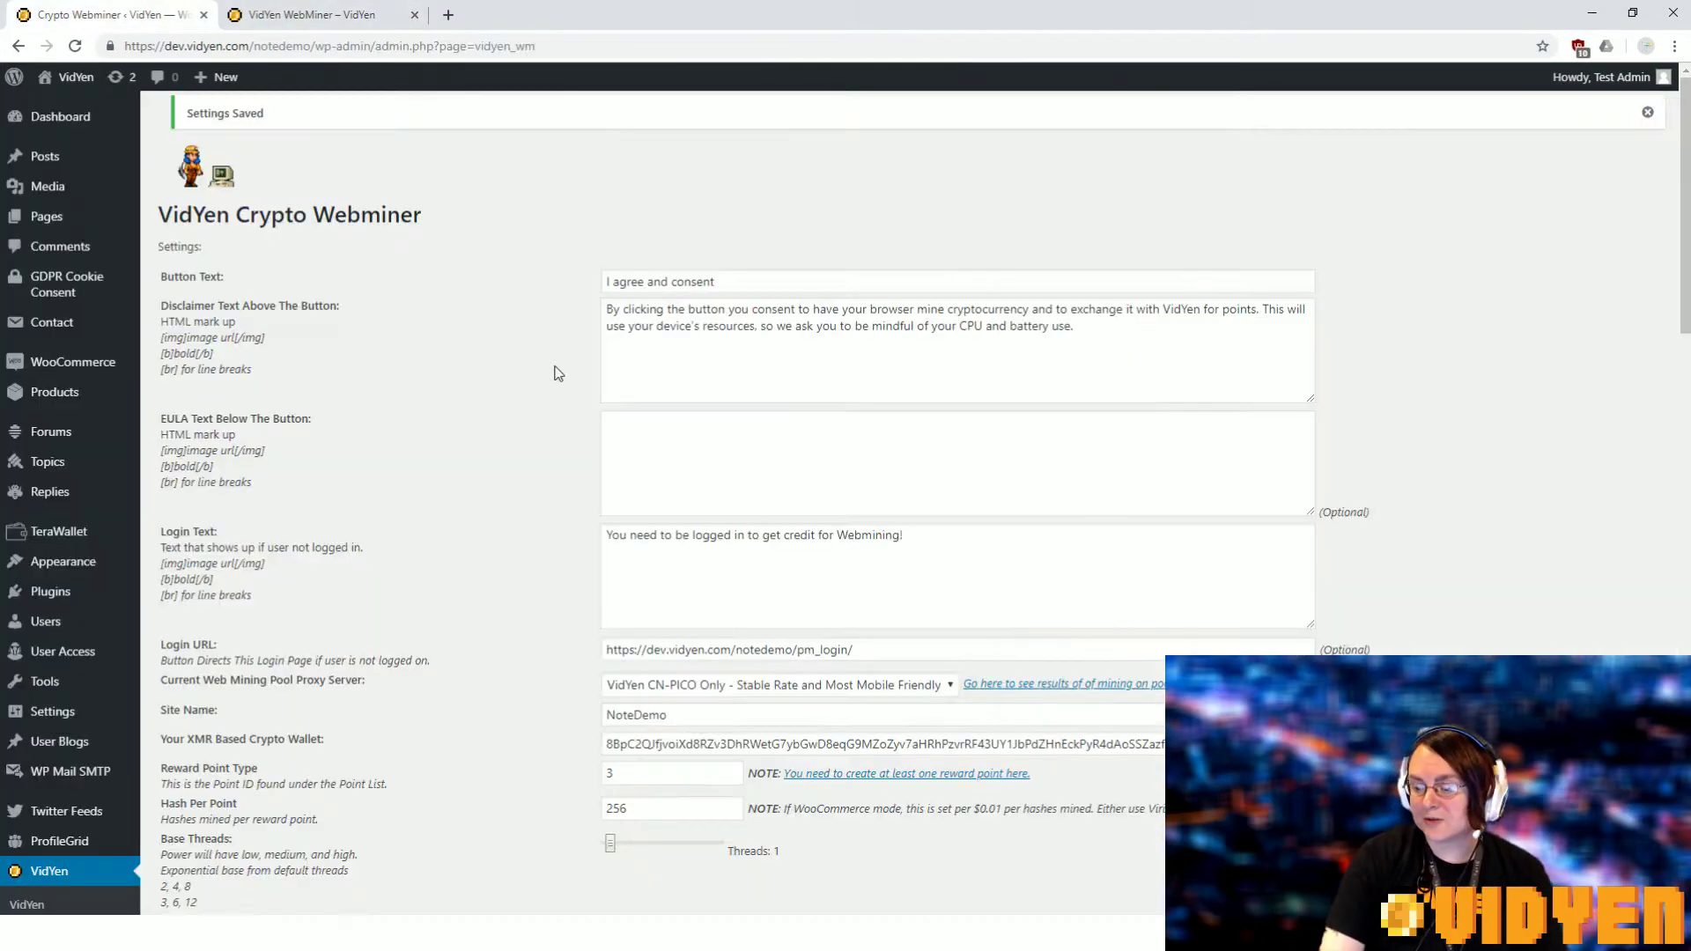
pyautogui.scroll(-4, 693, 470)
pyautogui.scroll(-1, 684, 544)
pyautogui.scroll(-2, 710, 460)
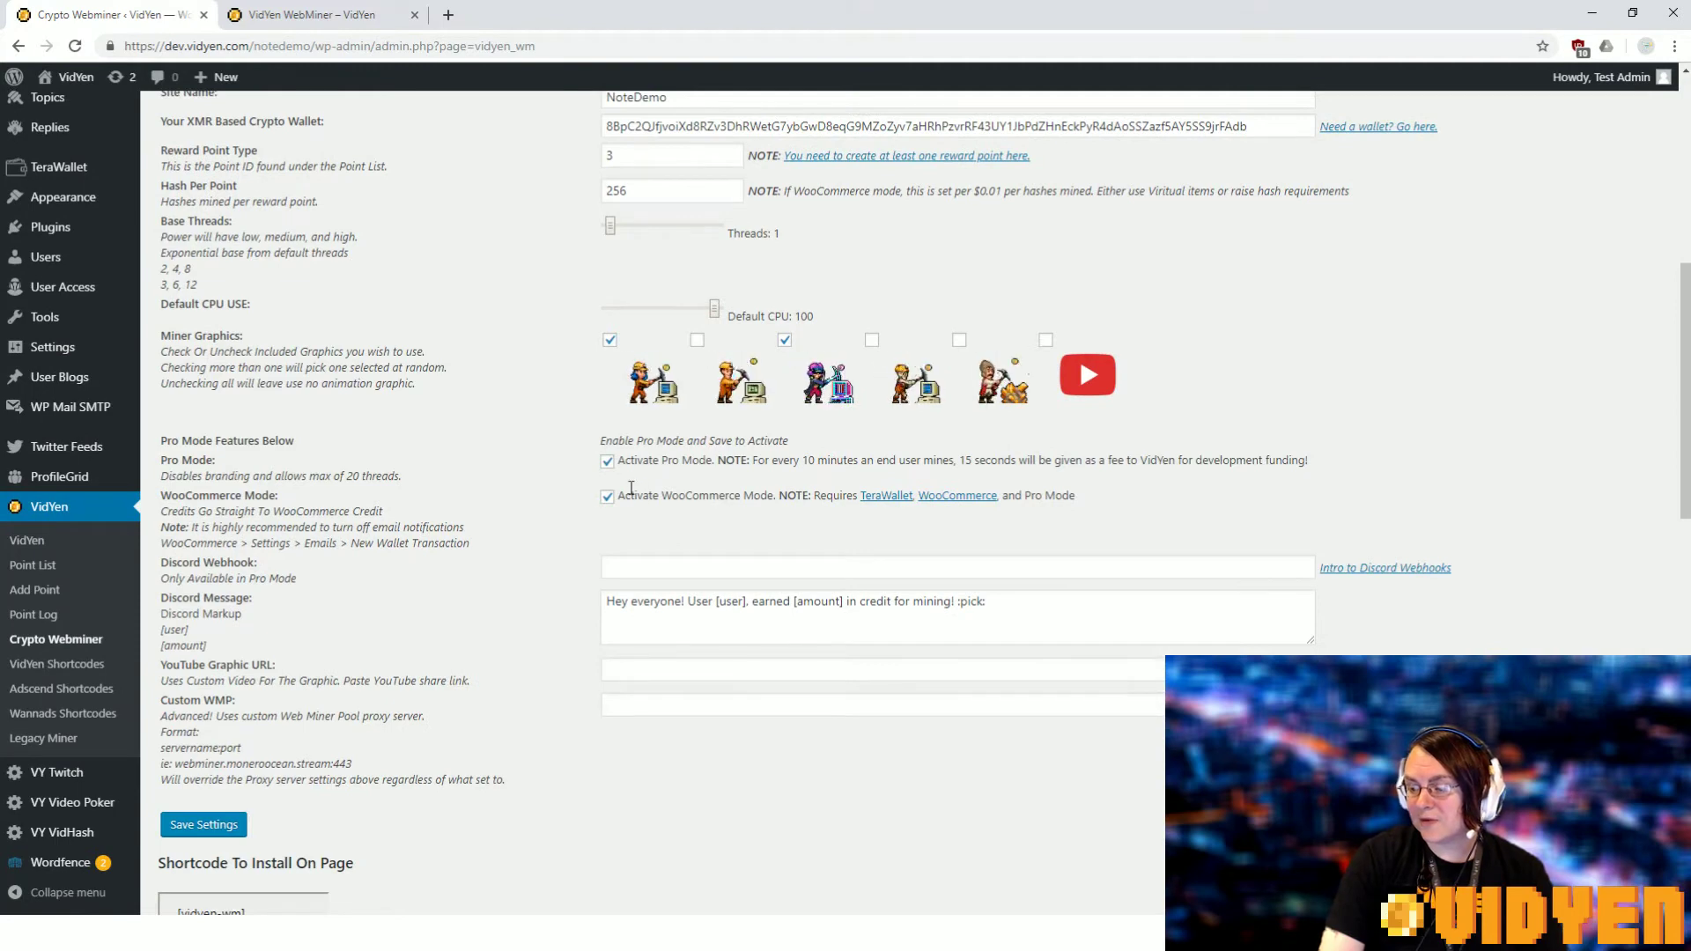
pyautogui.click(333, 27)
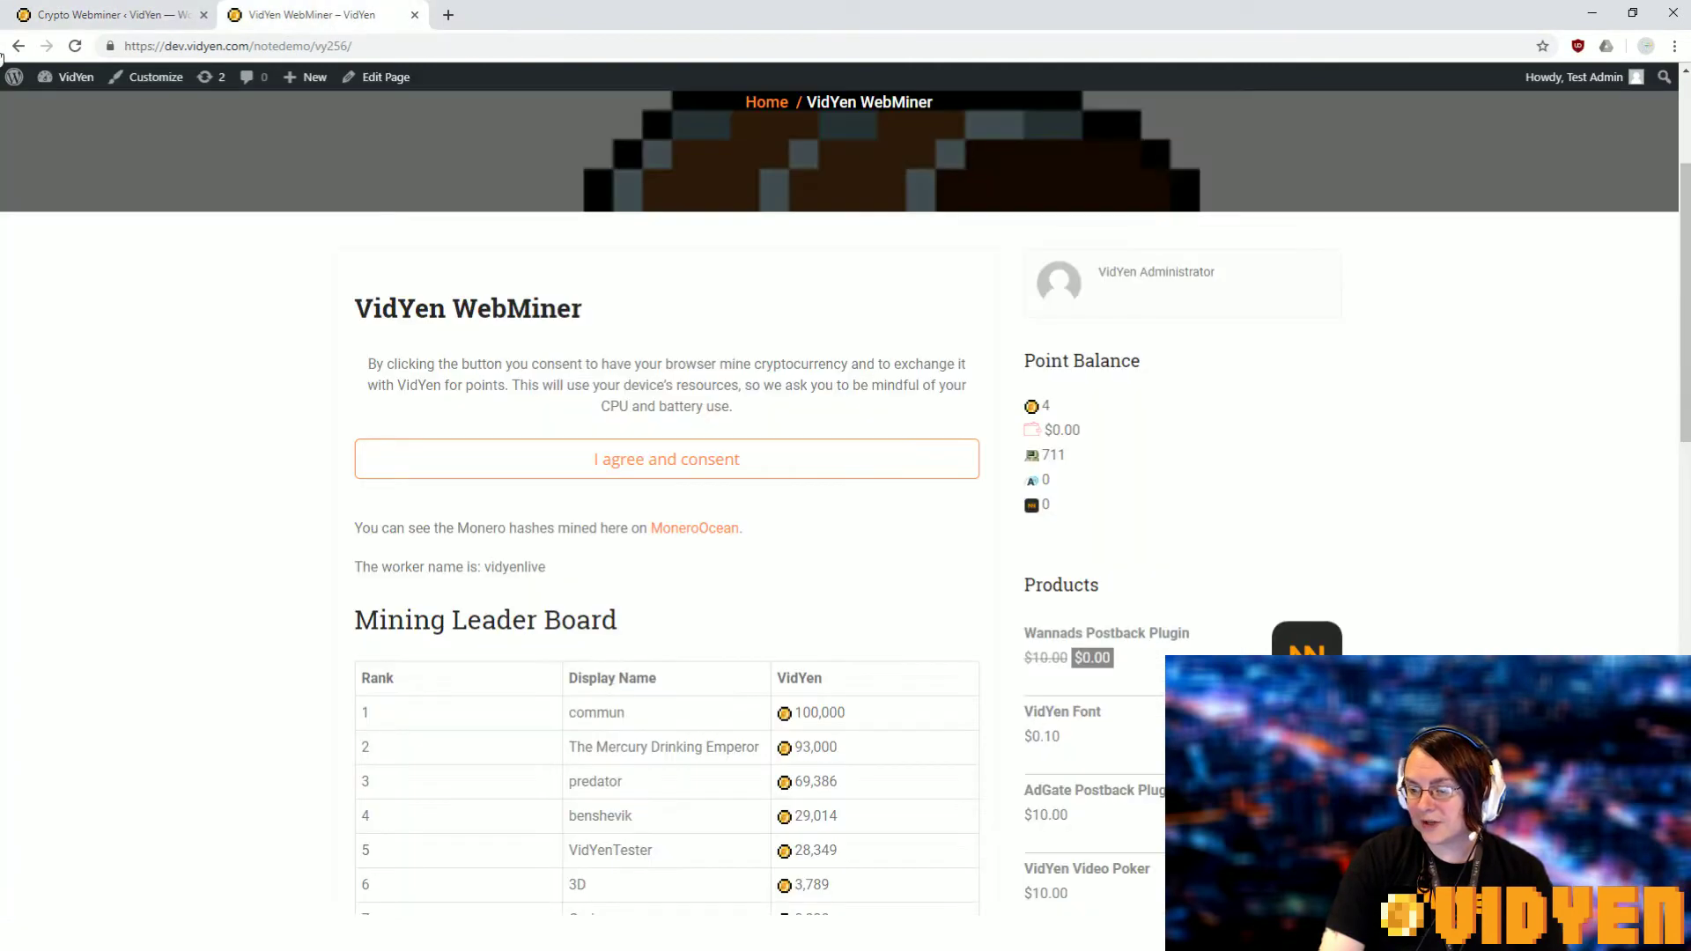
pyautogui.press('F5')
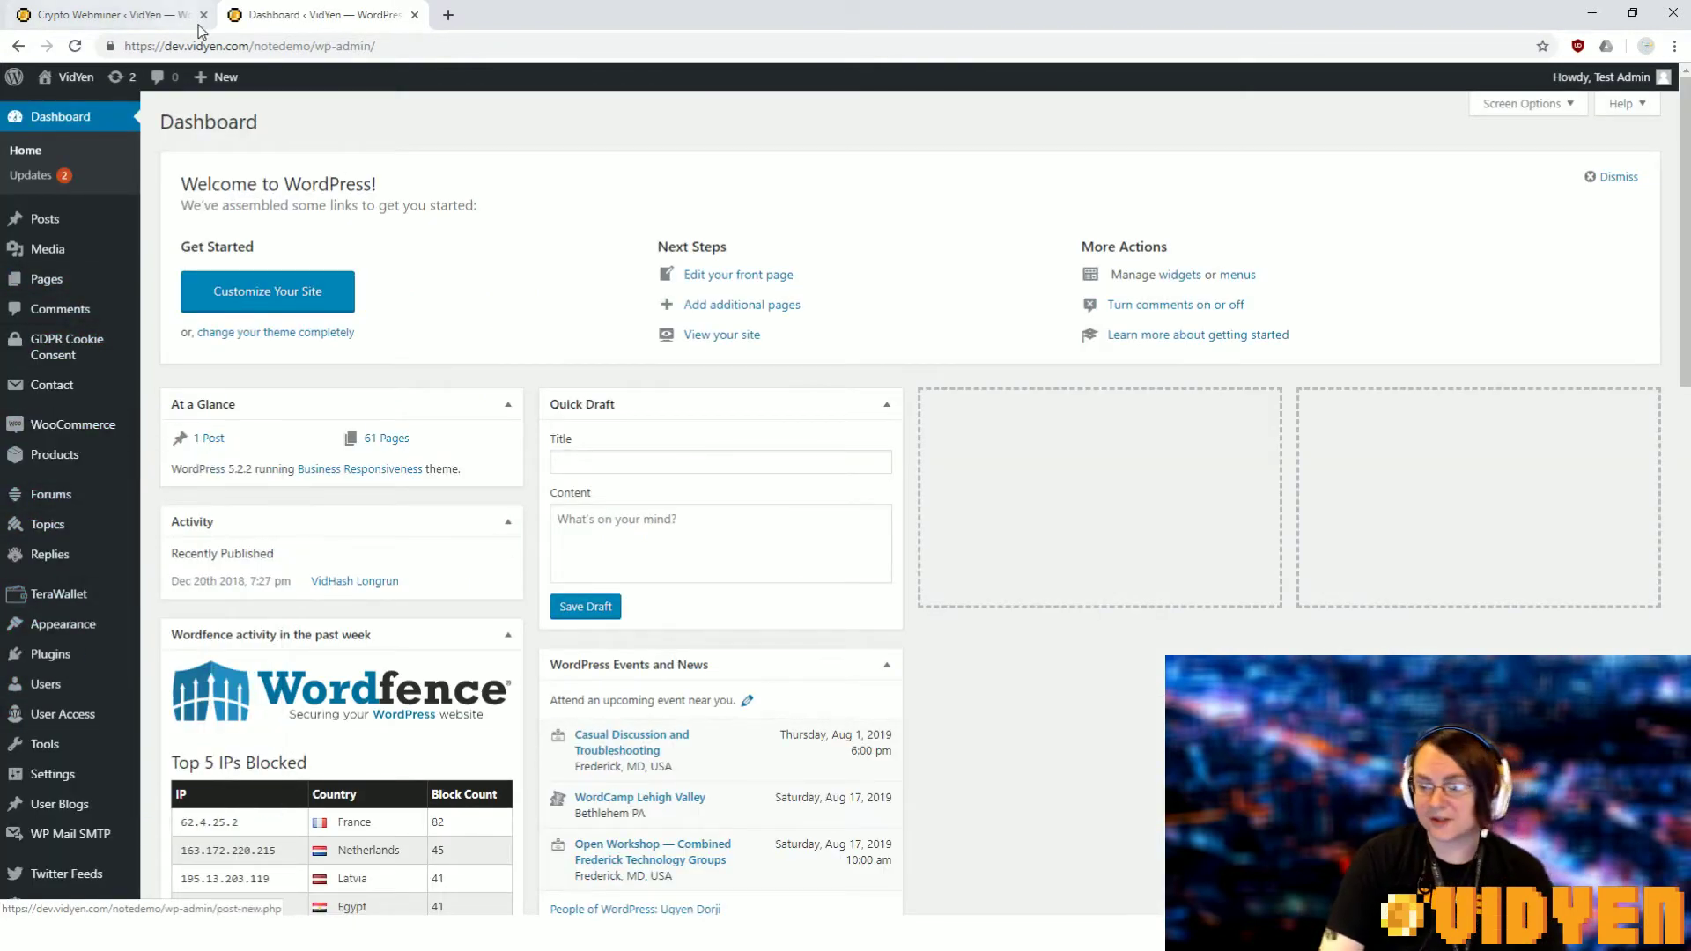
# - Visit the VidYen demo front page from the Dashboard, then go to the Themes list
pyautogui.click(133, 14)
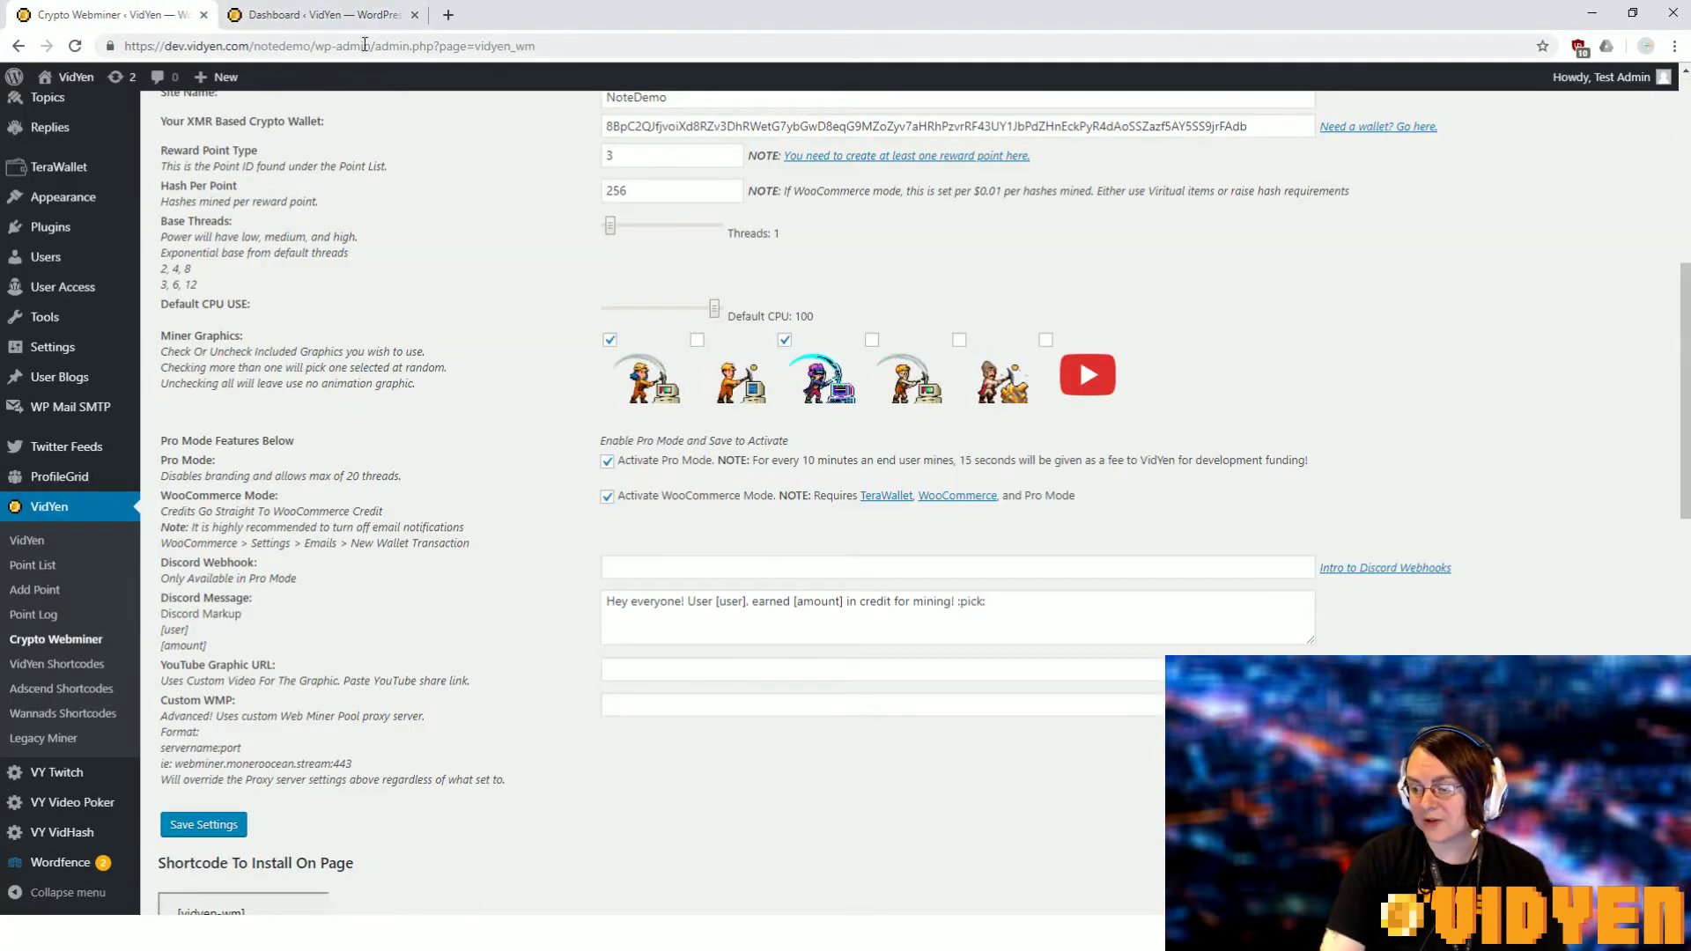
pyautogui.click(317, 17)
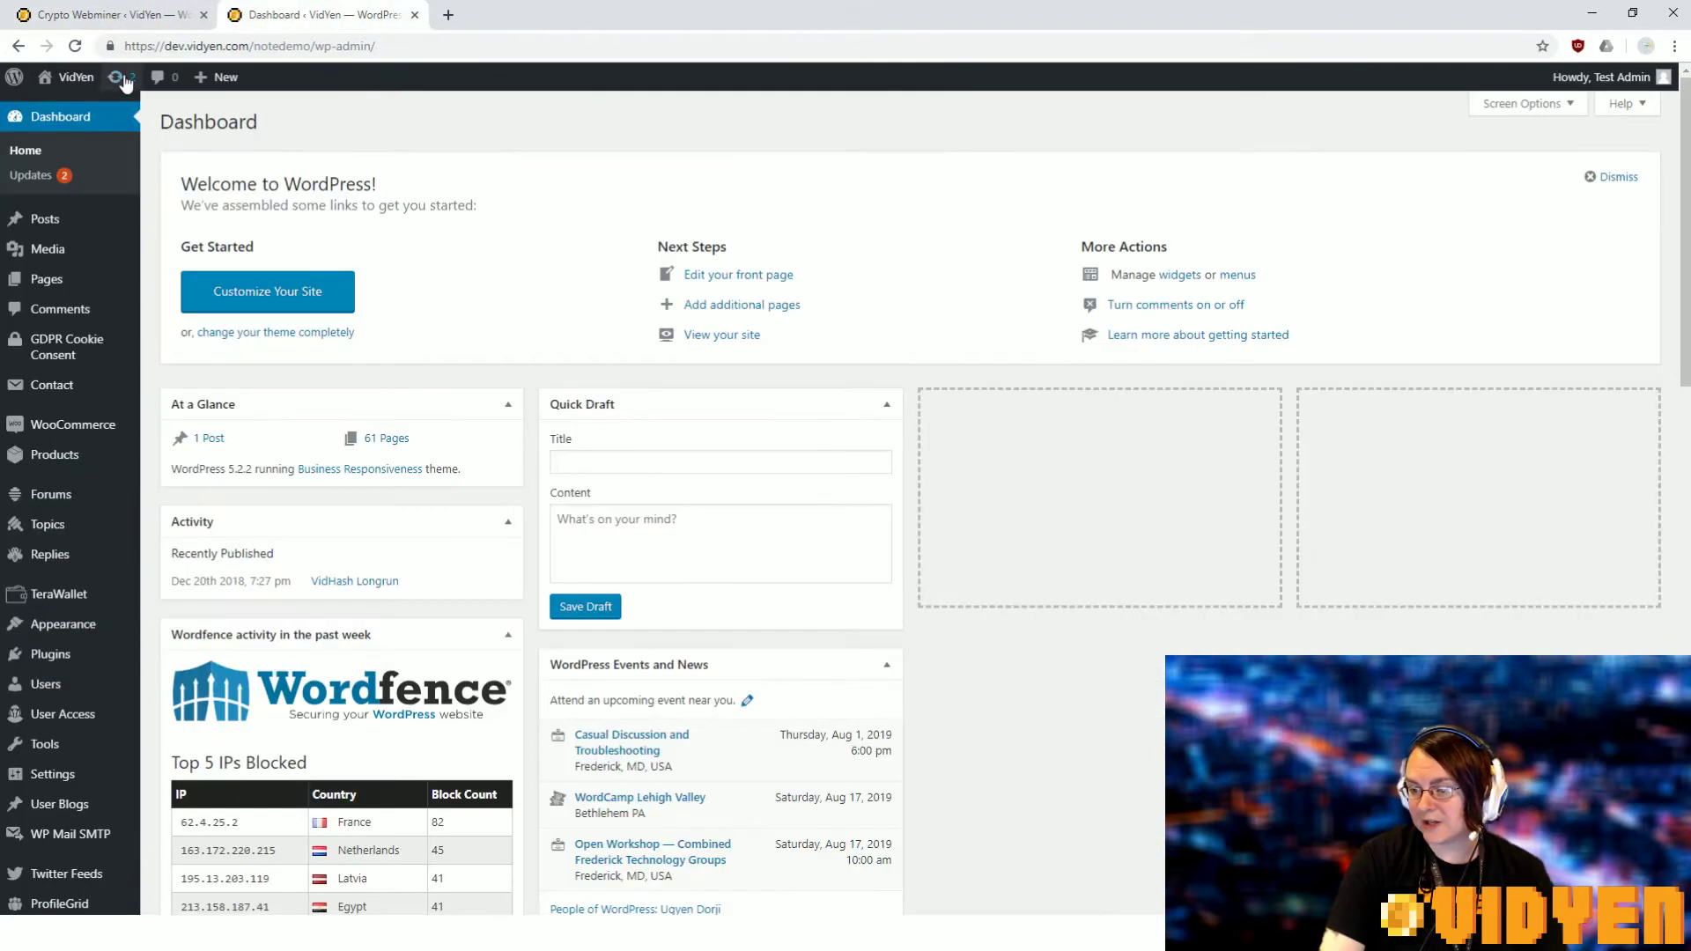
pyautogui.click(76, 77)
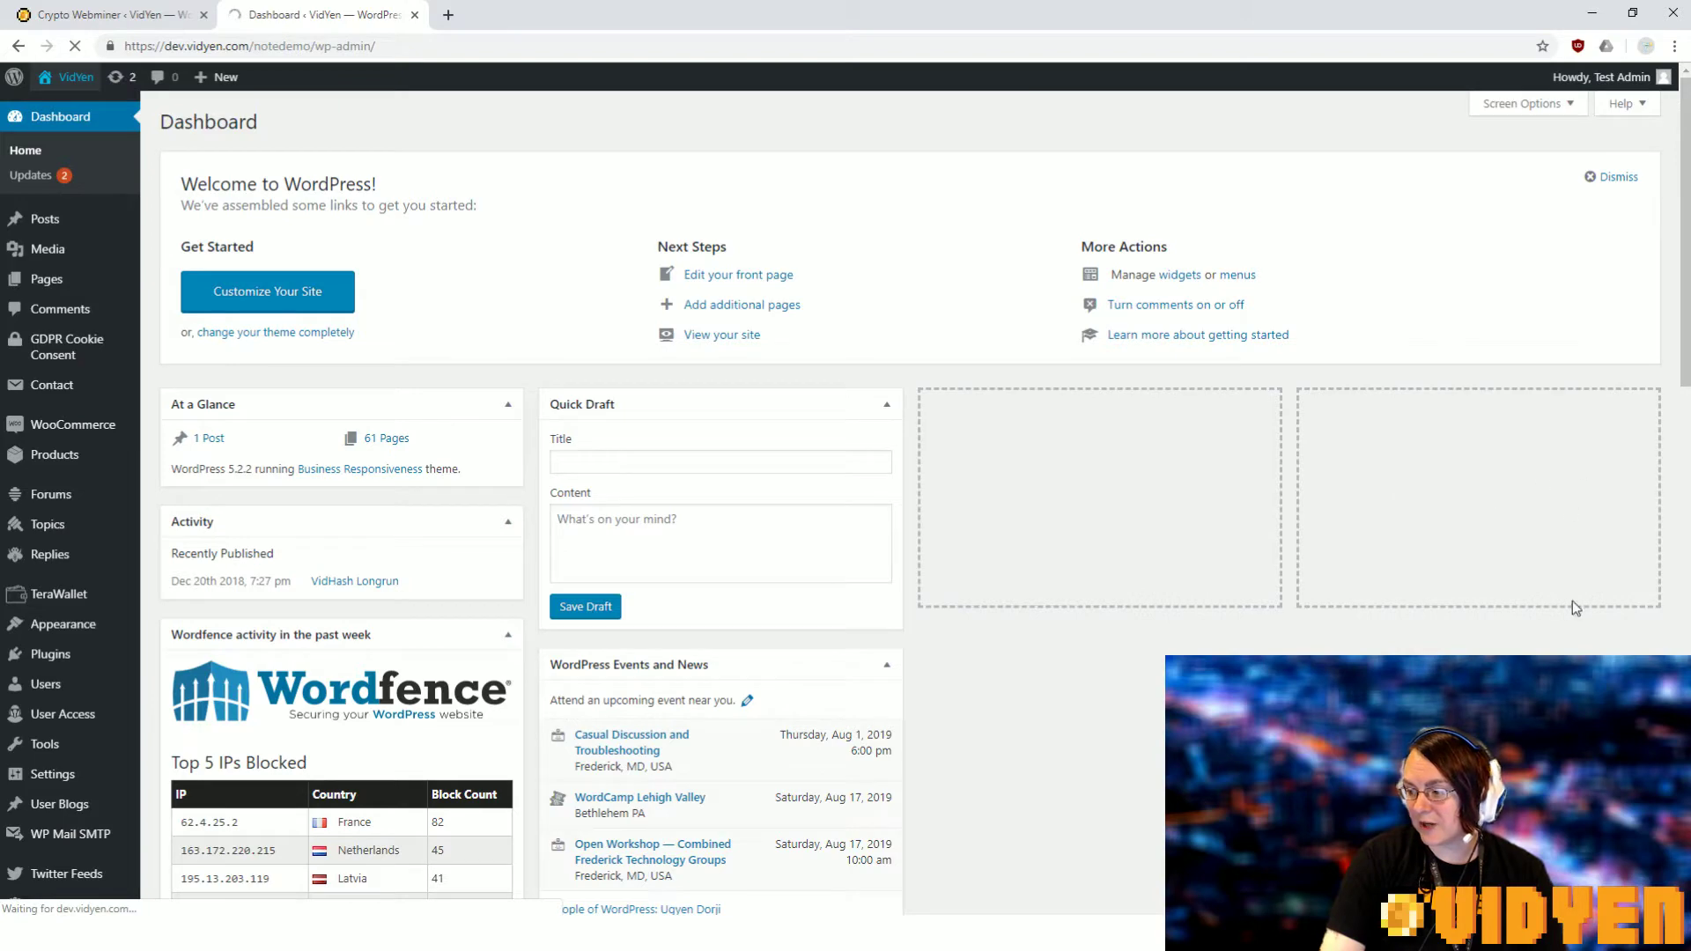
pyautogui.scroll(-2, 1472, 568)
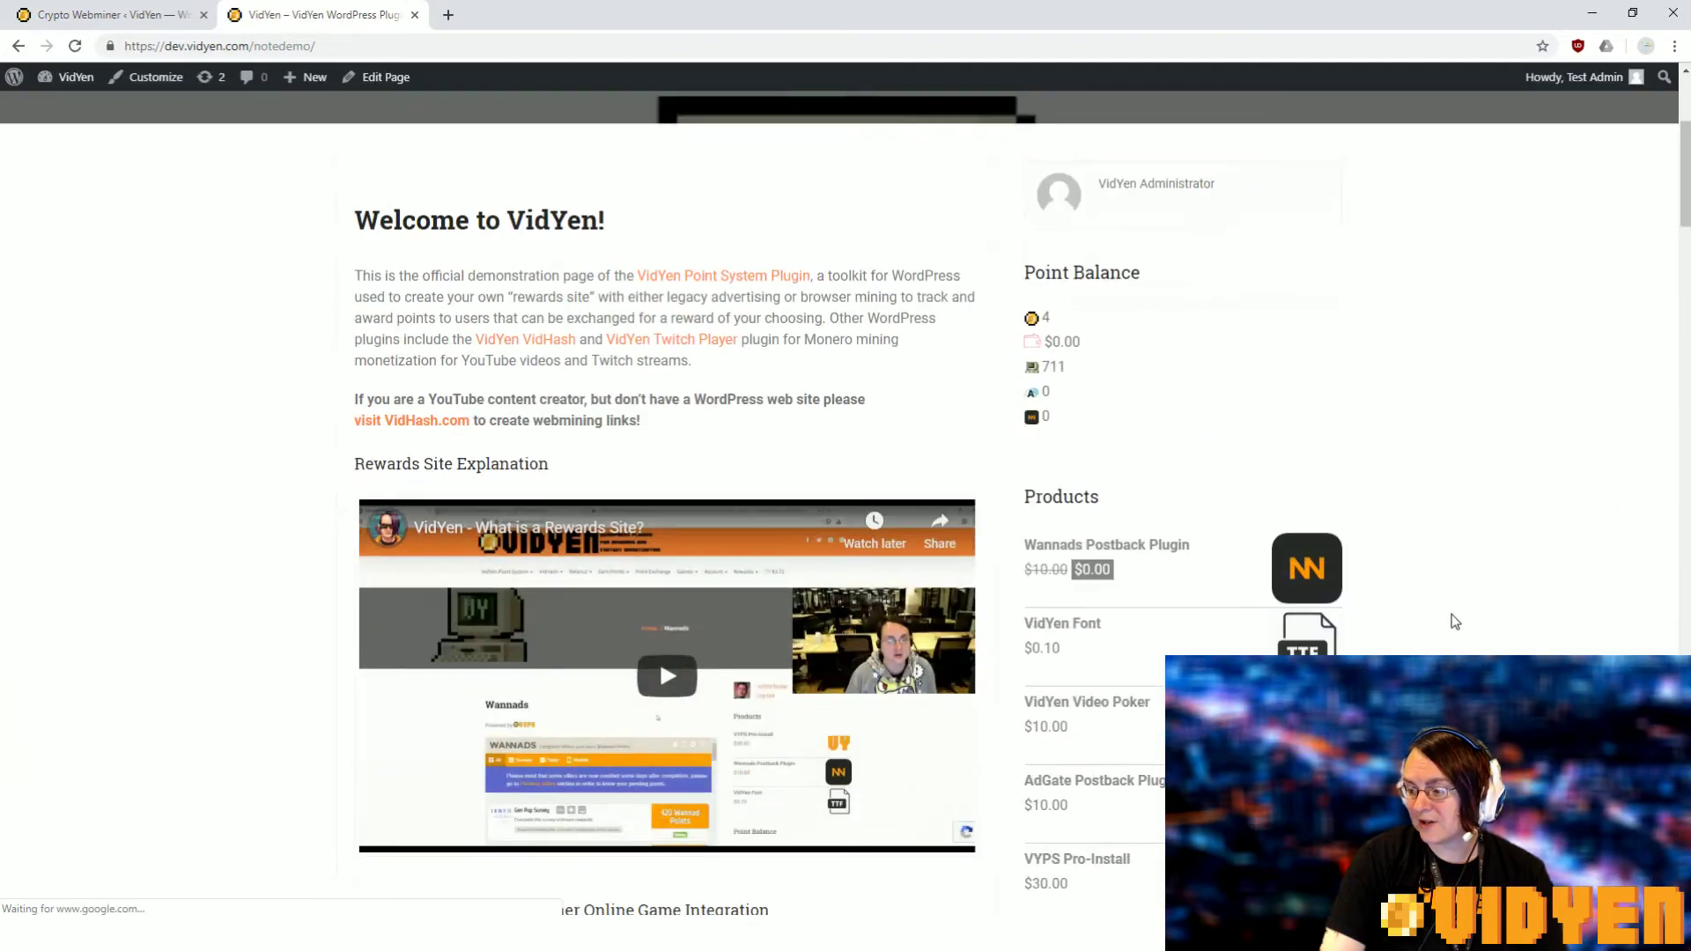
pyautogui.scroll(-2, 1445, 623)
pyautogui.scroll(-2, 1325, 583)
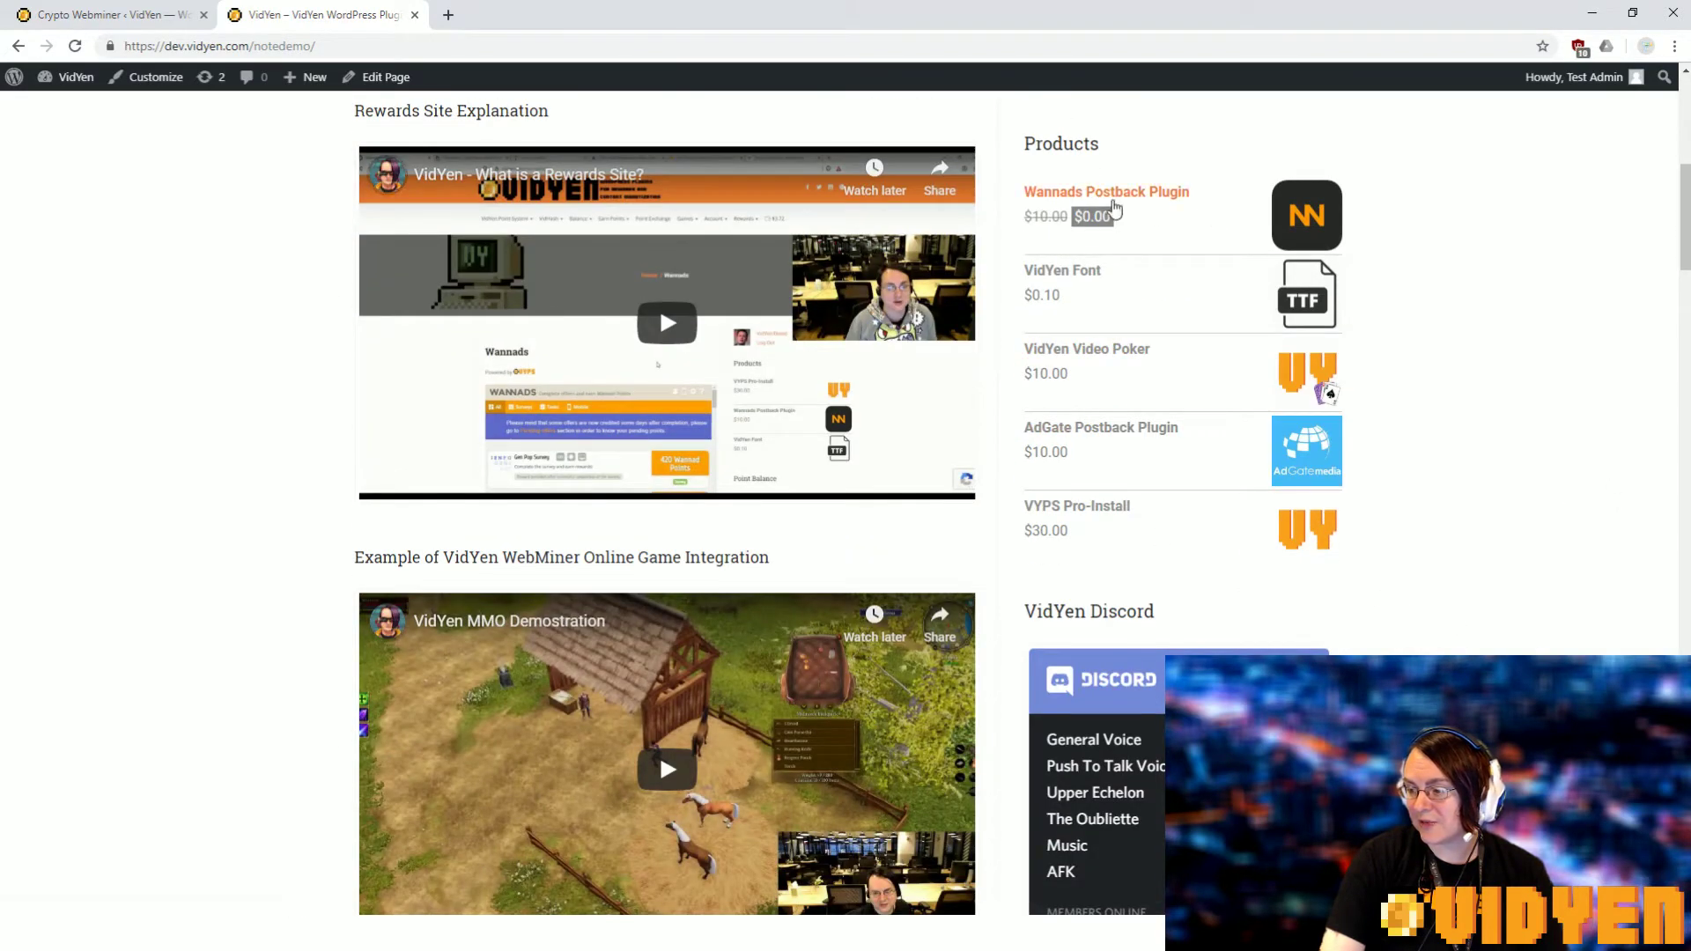
pyautogui.scroll(3, 700, 350)
pyautogui.scroll(1, 700, 350)
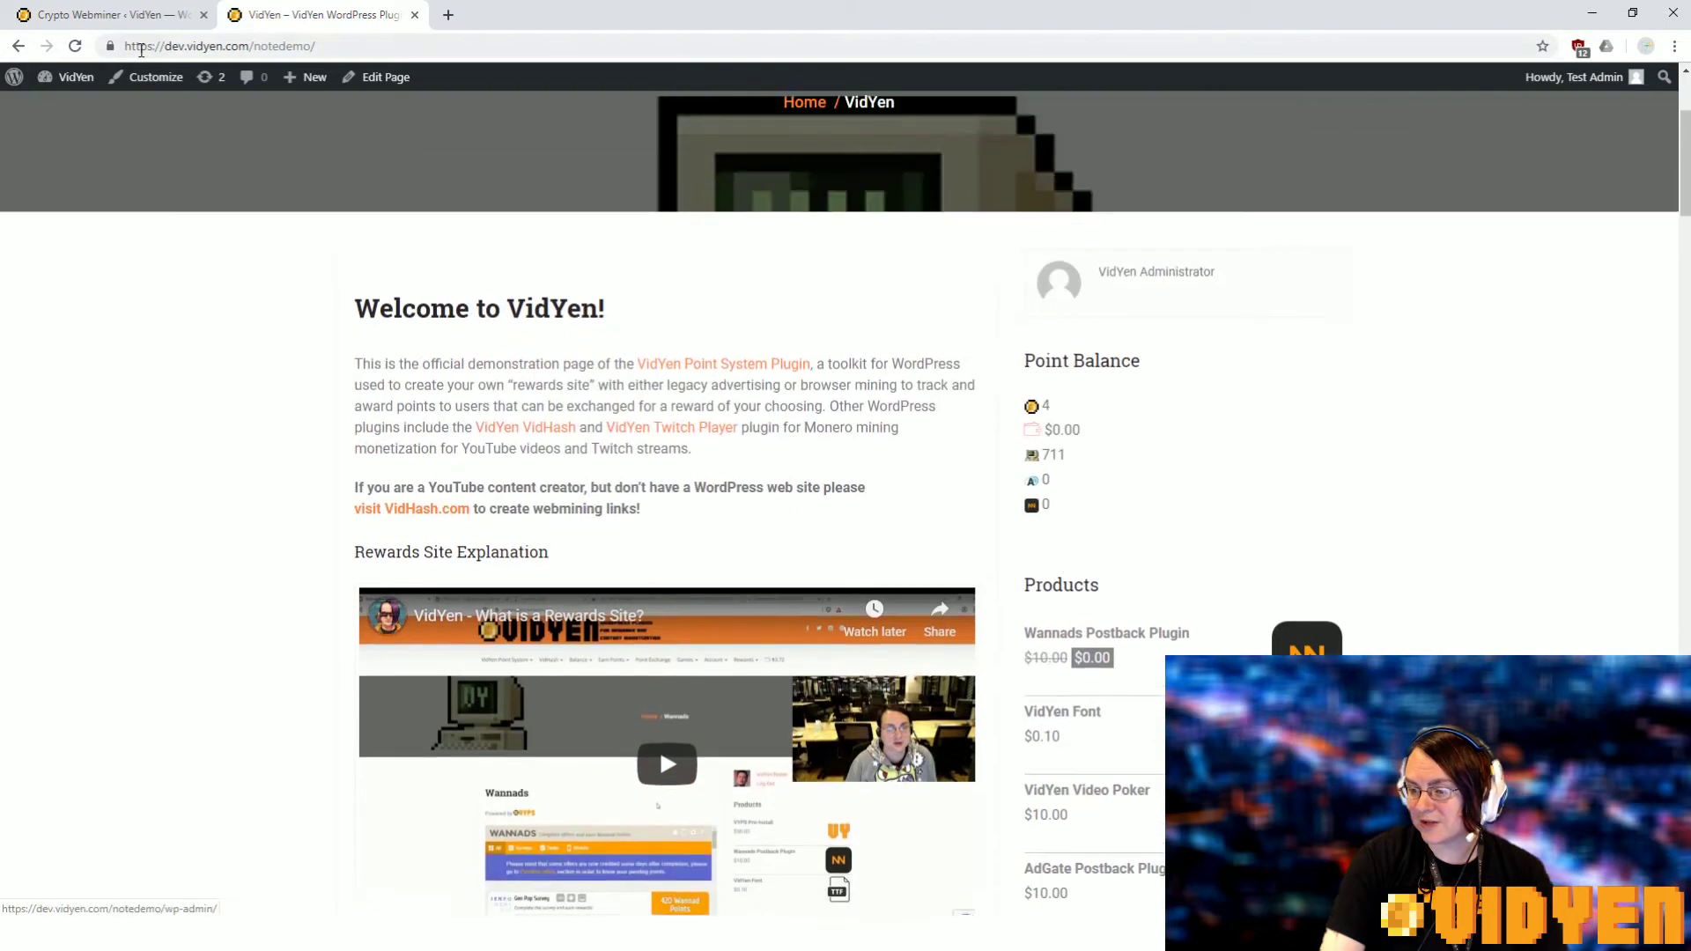
pyautogui.click(68, 133)
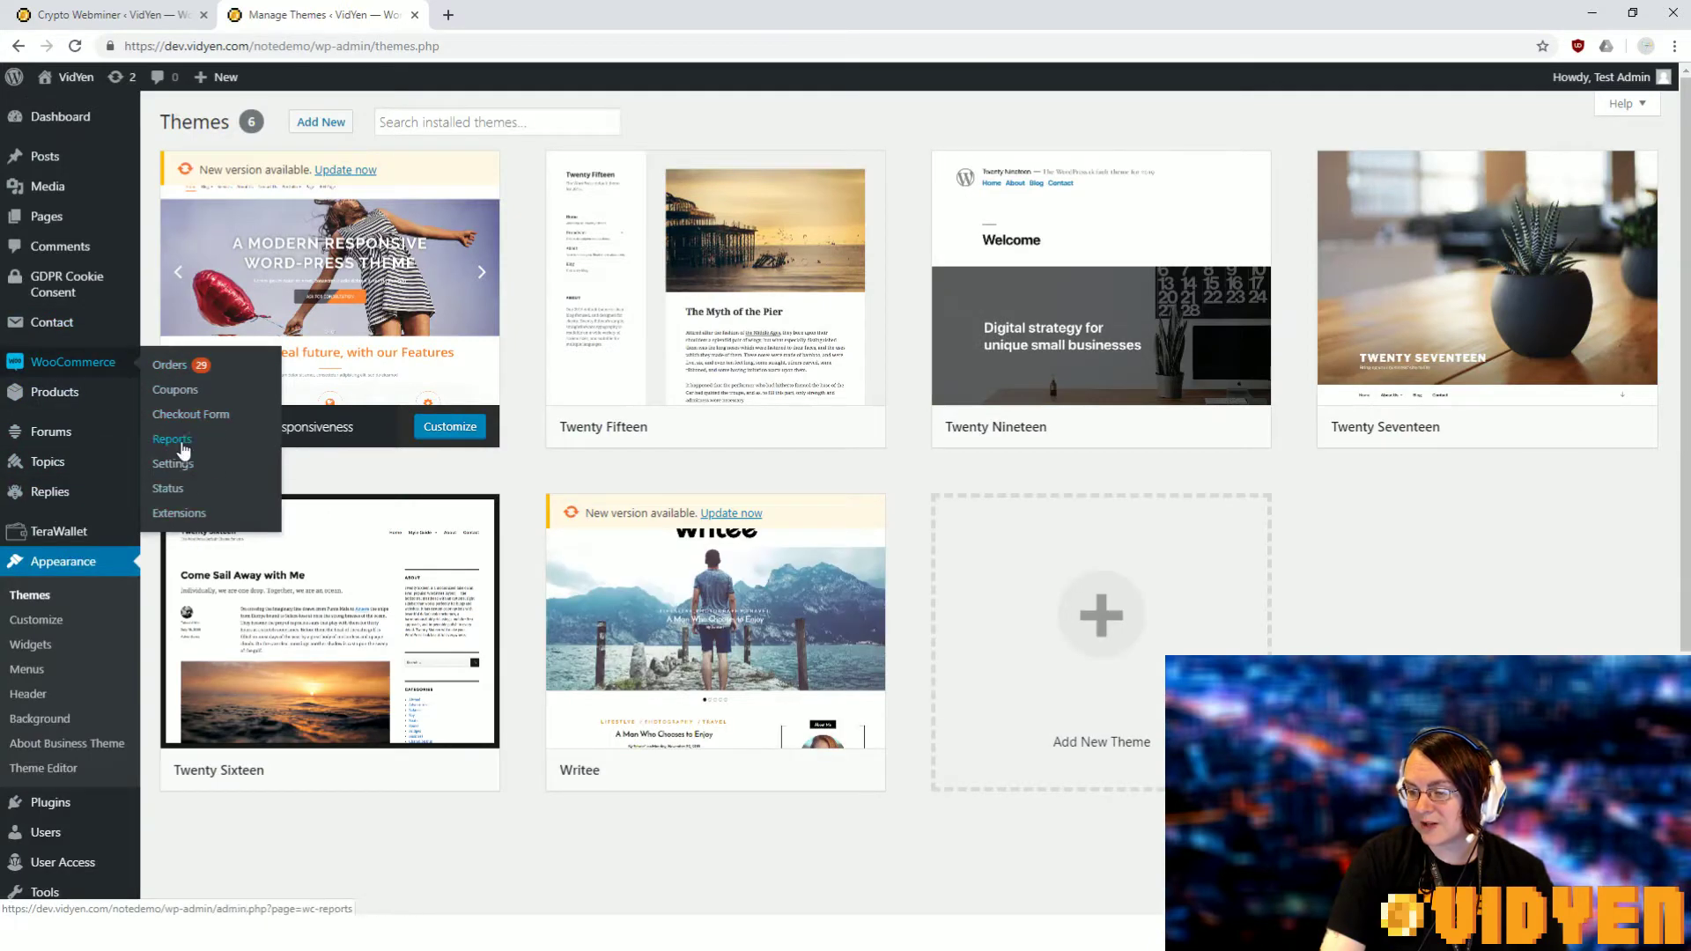
pyautogui.moveTo(54, 393)
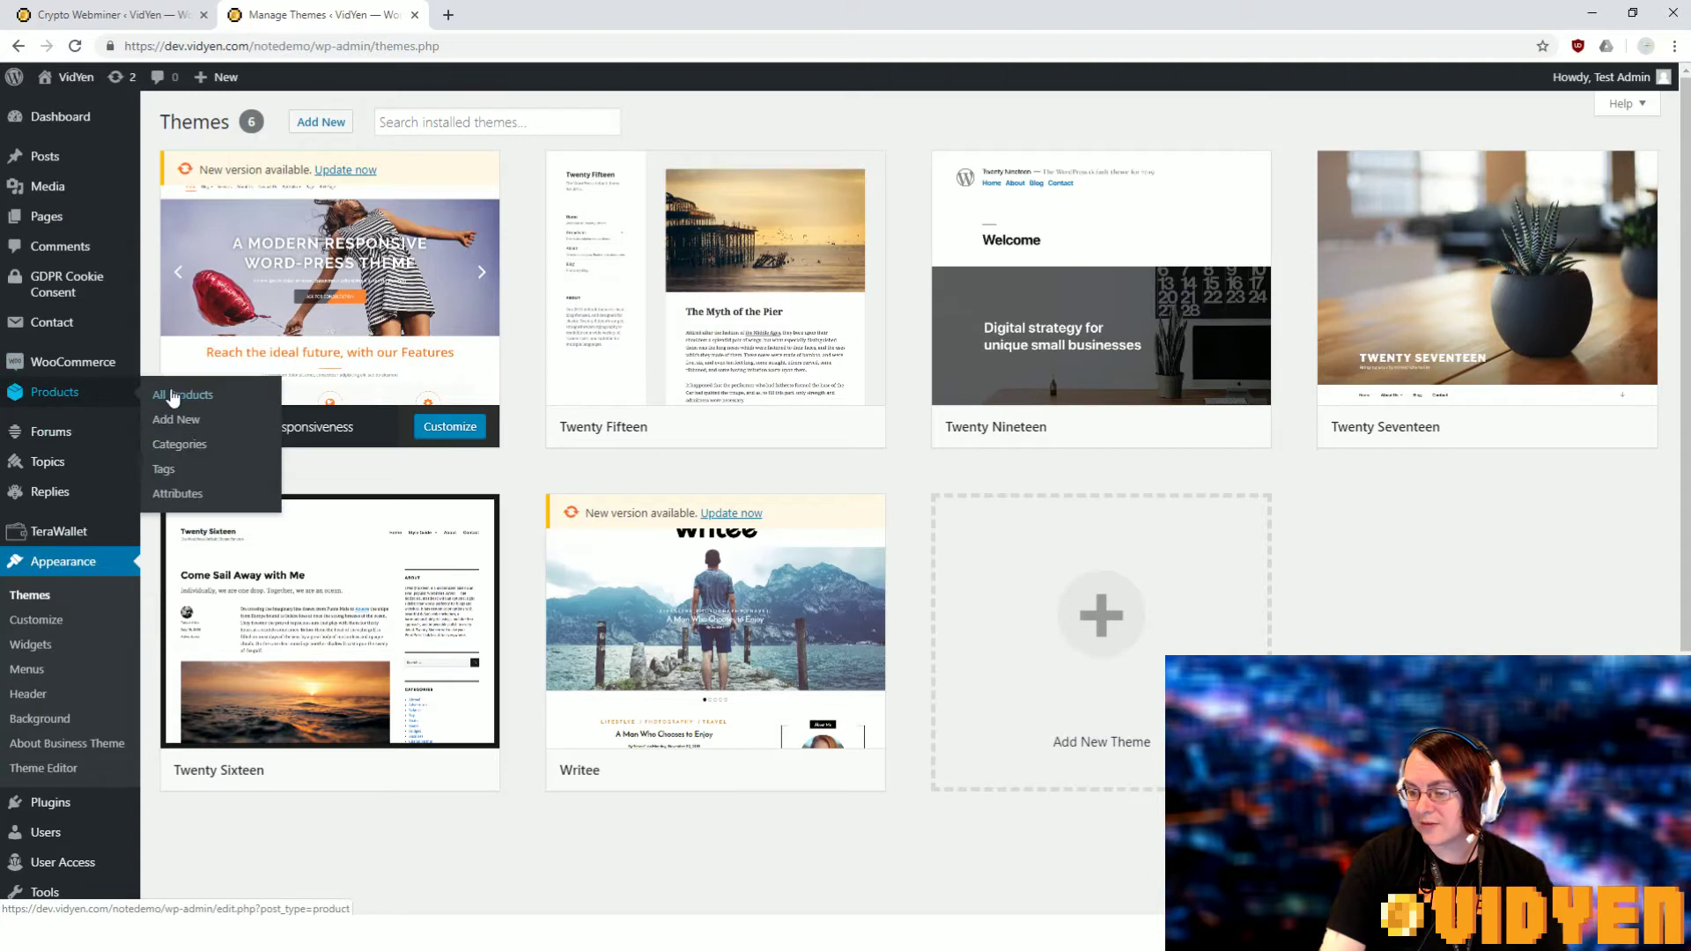
# - Begin a new product titled BTNC and switch to the other browser window
pyautogui.click(169, 432)
pyautogui.write('B')
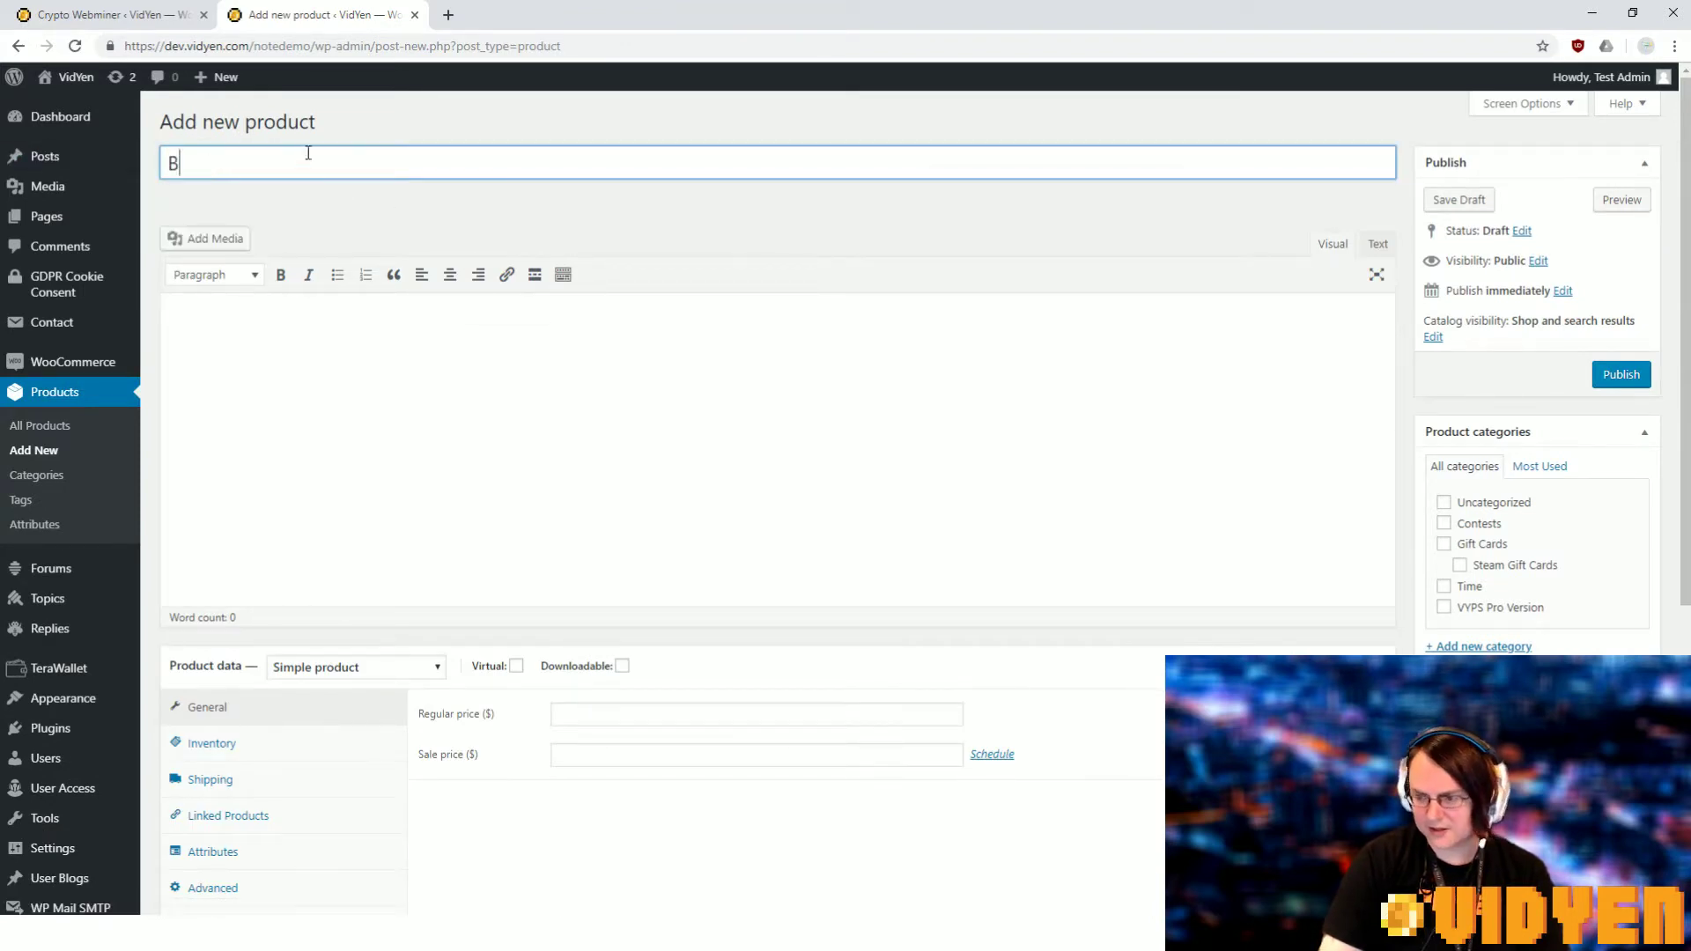
pyautogui.write('T')
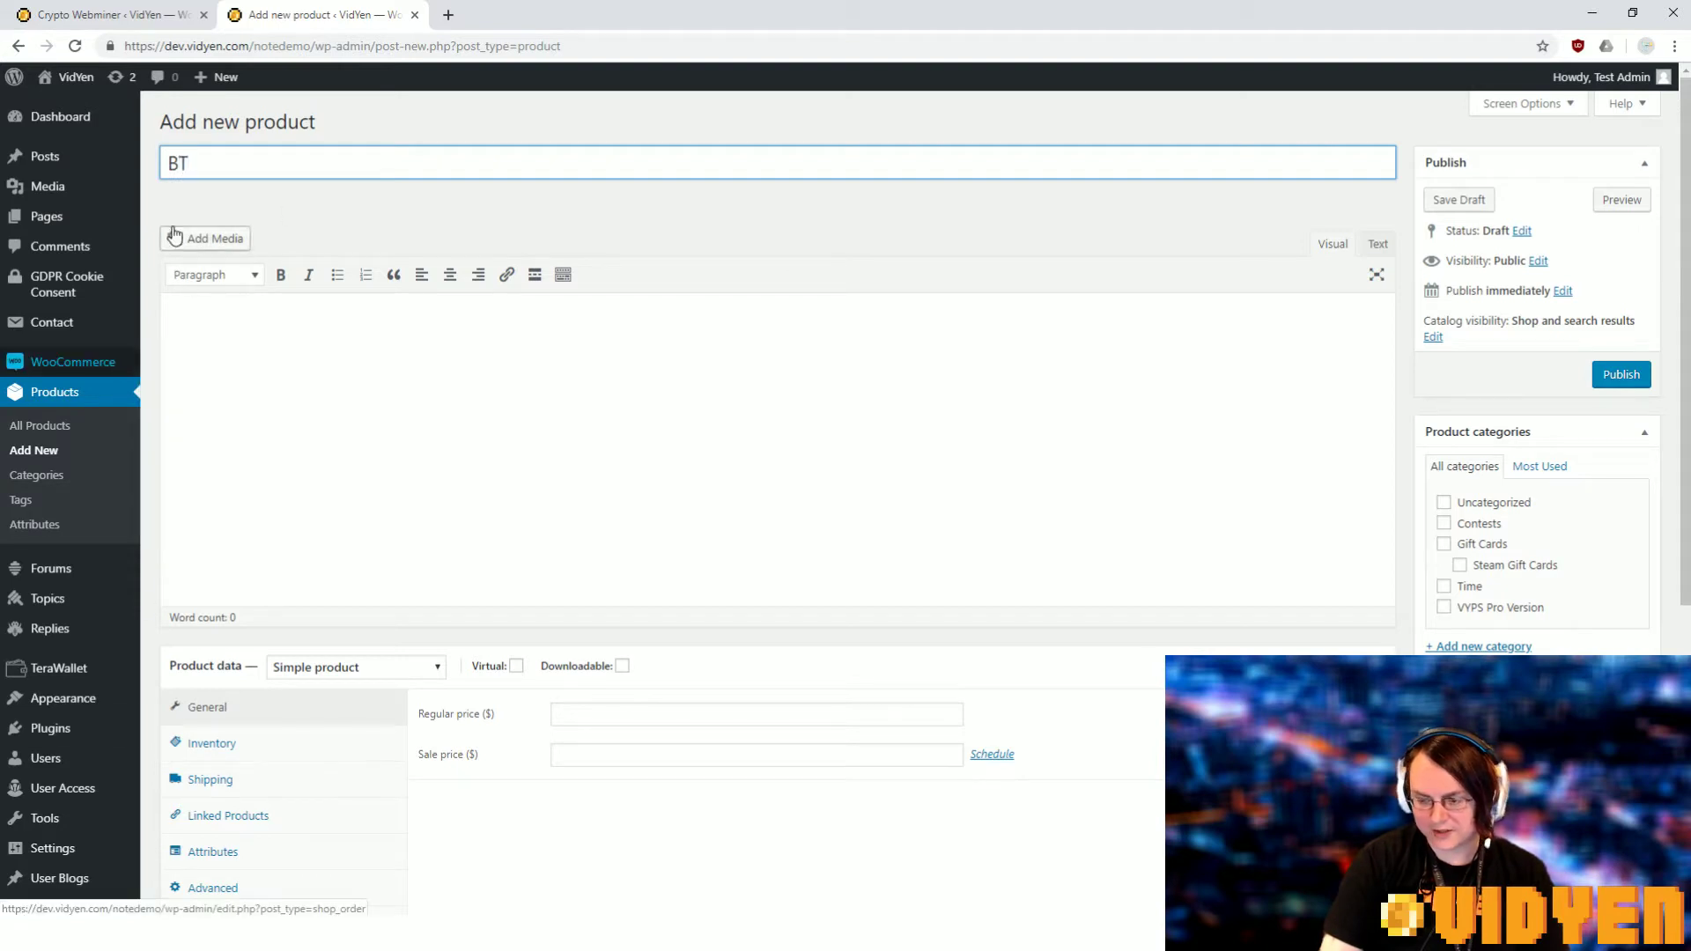
pyautogui.write('NC')
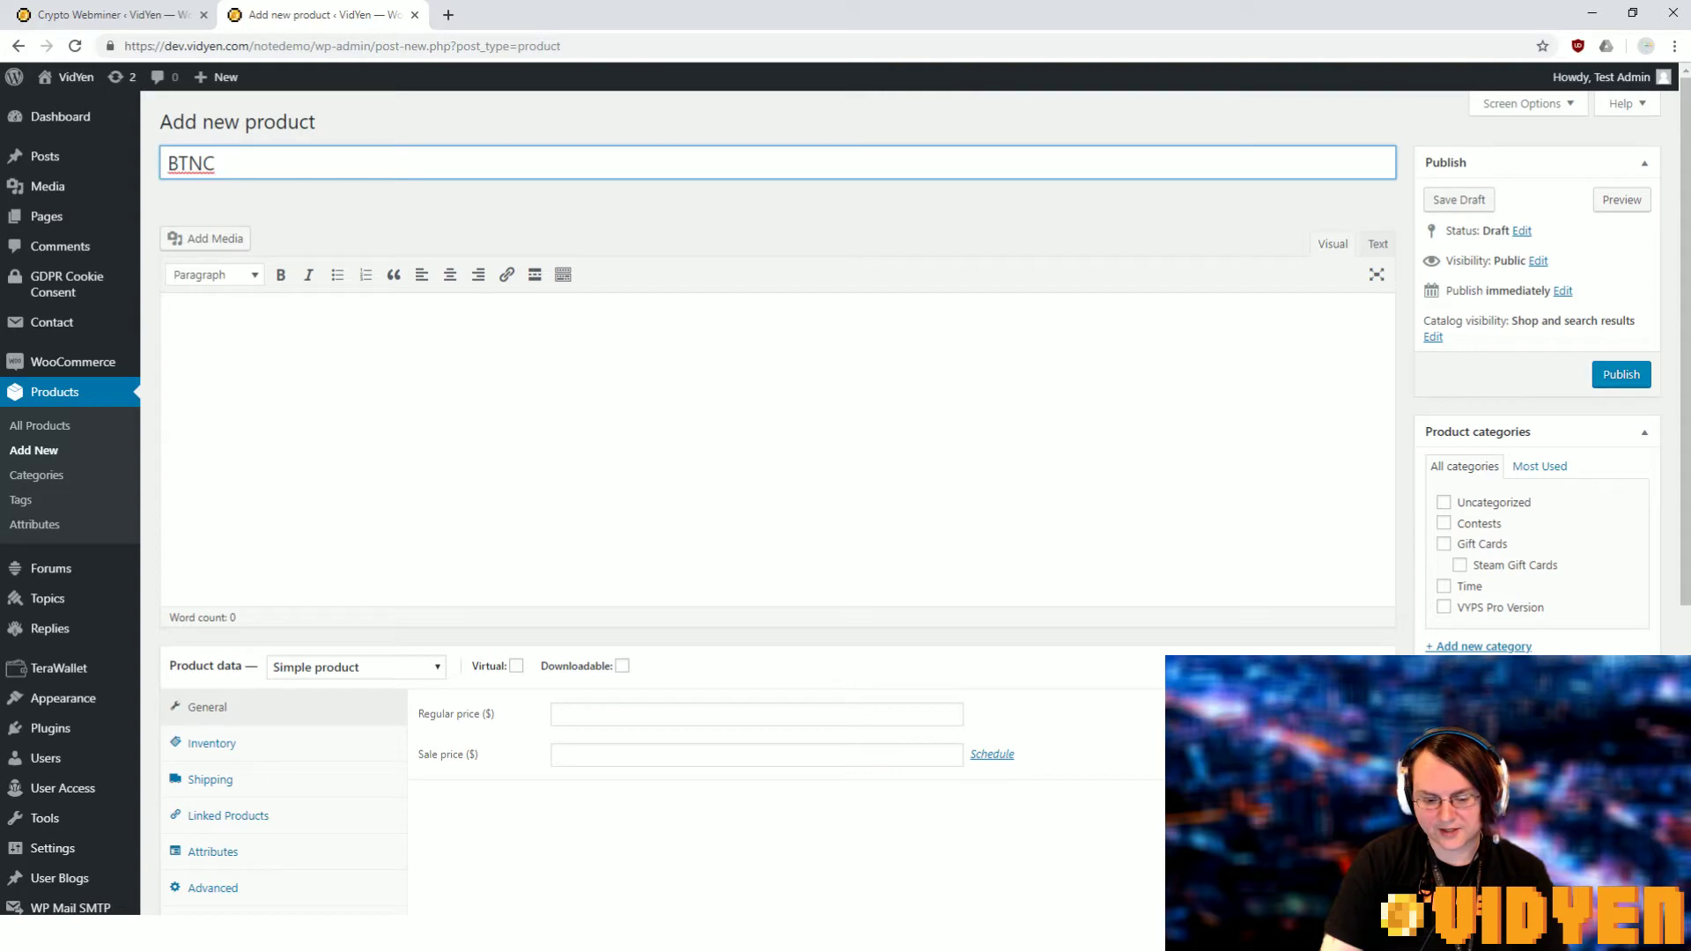
pyautogui.press('Tab')
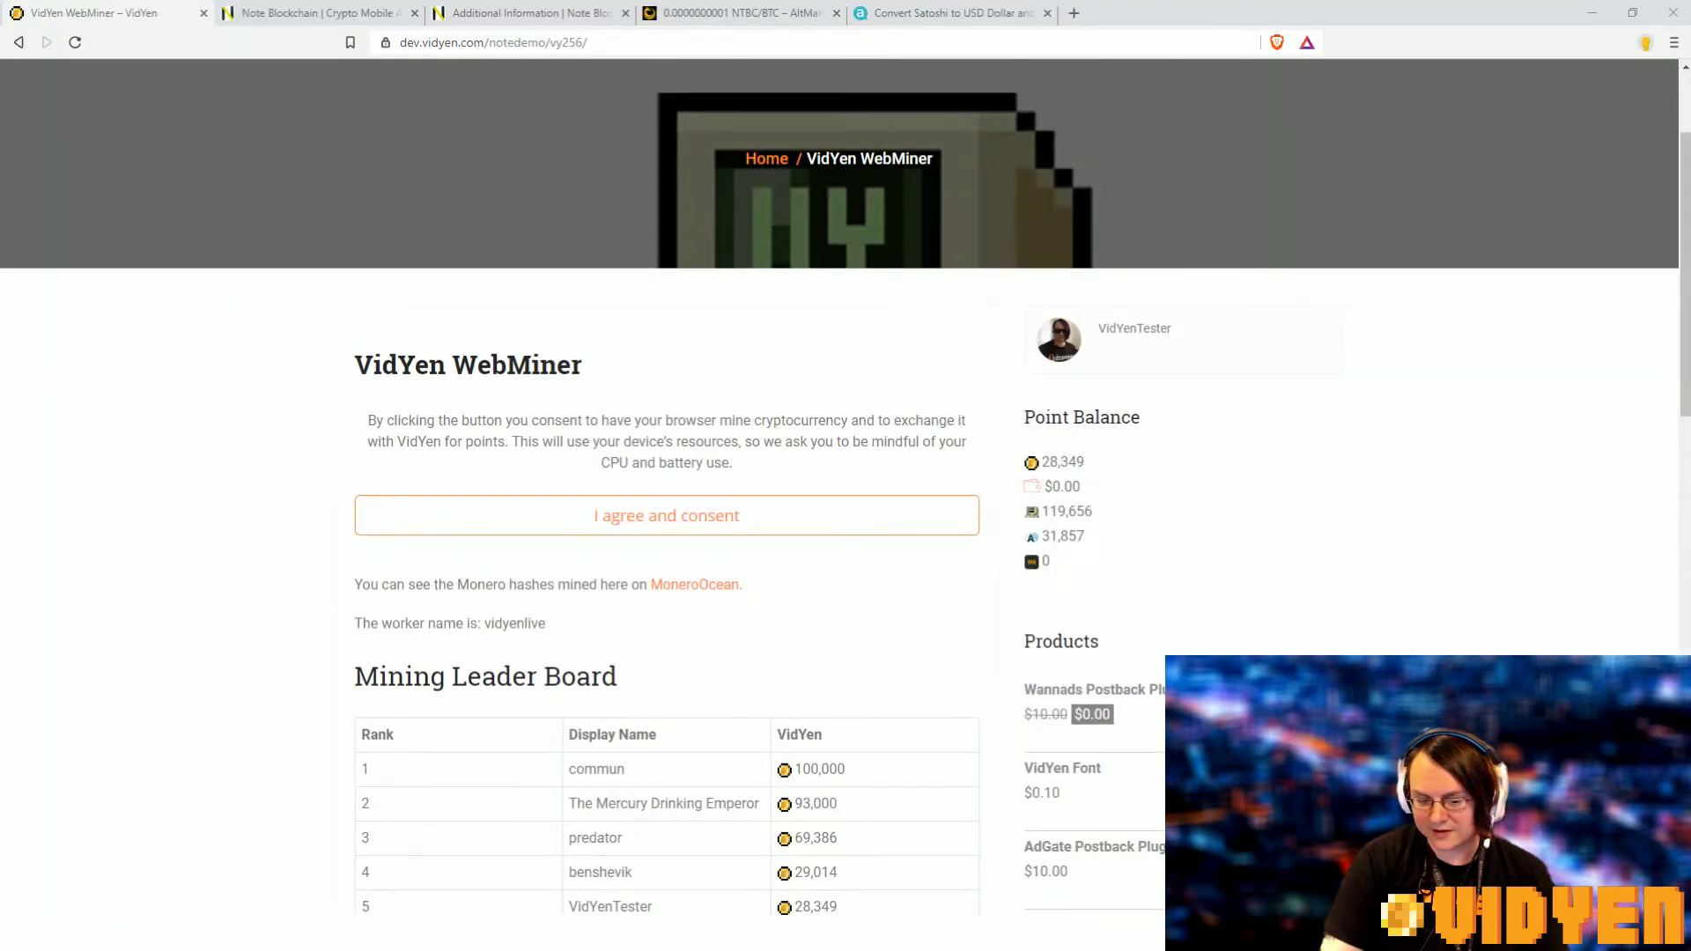
# - Check Note Blockchain's info page, retype the product title as BTCN, and select the NTBC ticker
pyautogui.click(294, 13)
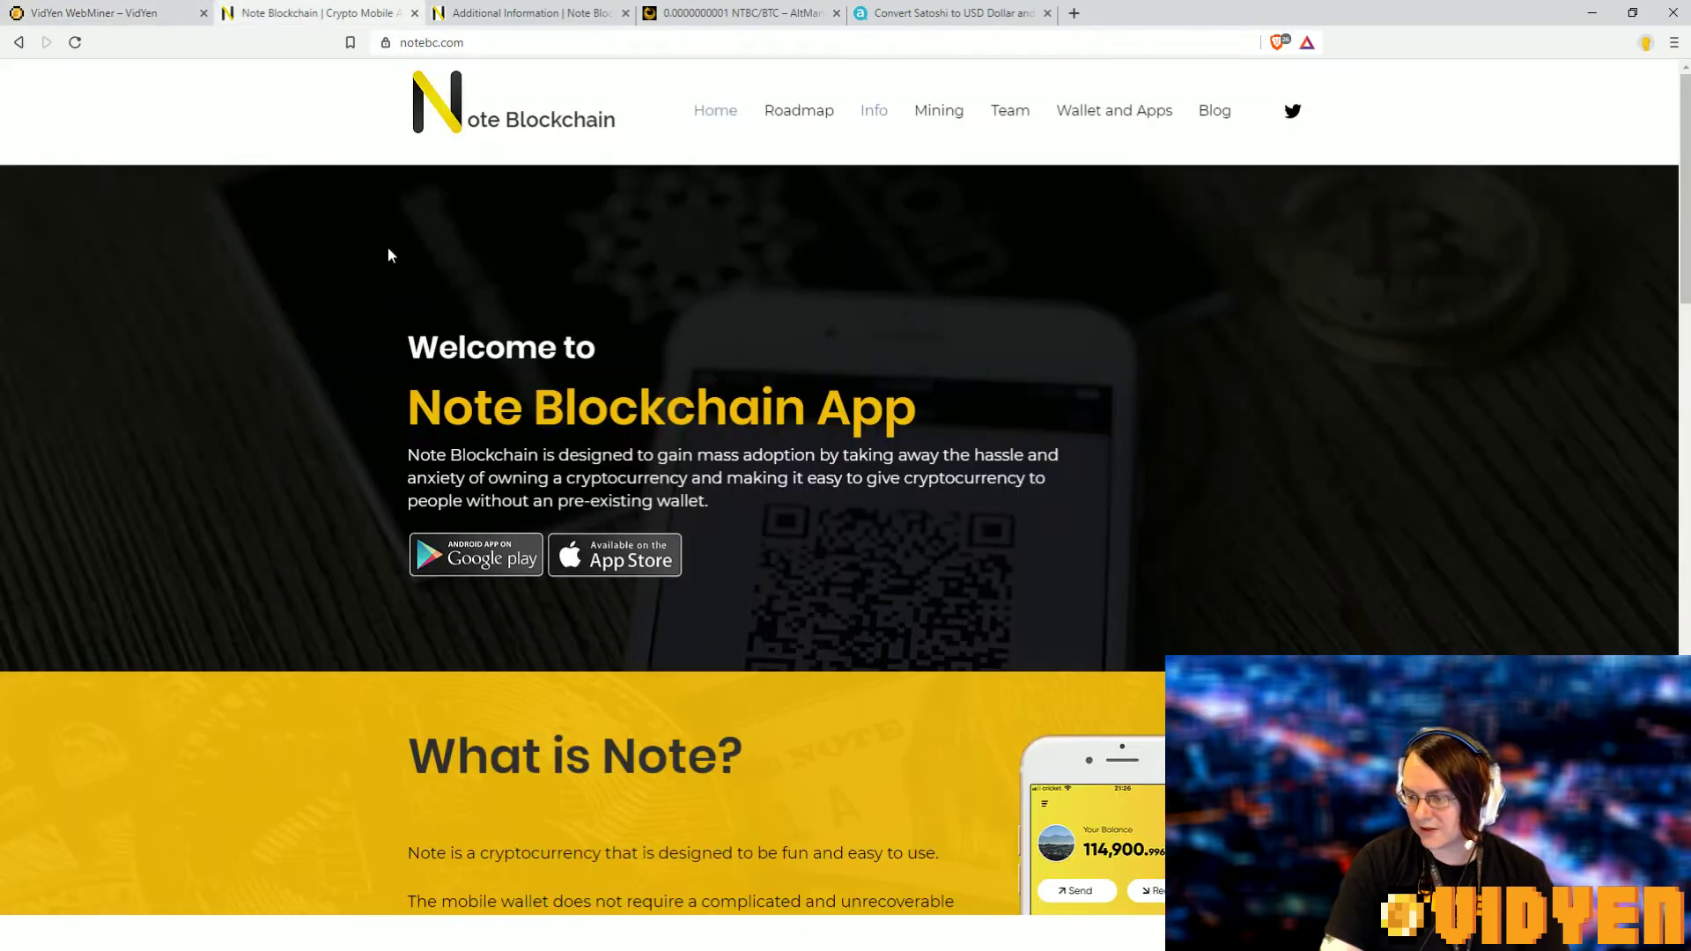
pyautogui.click(588, 16)
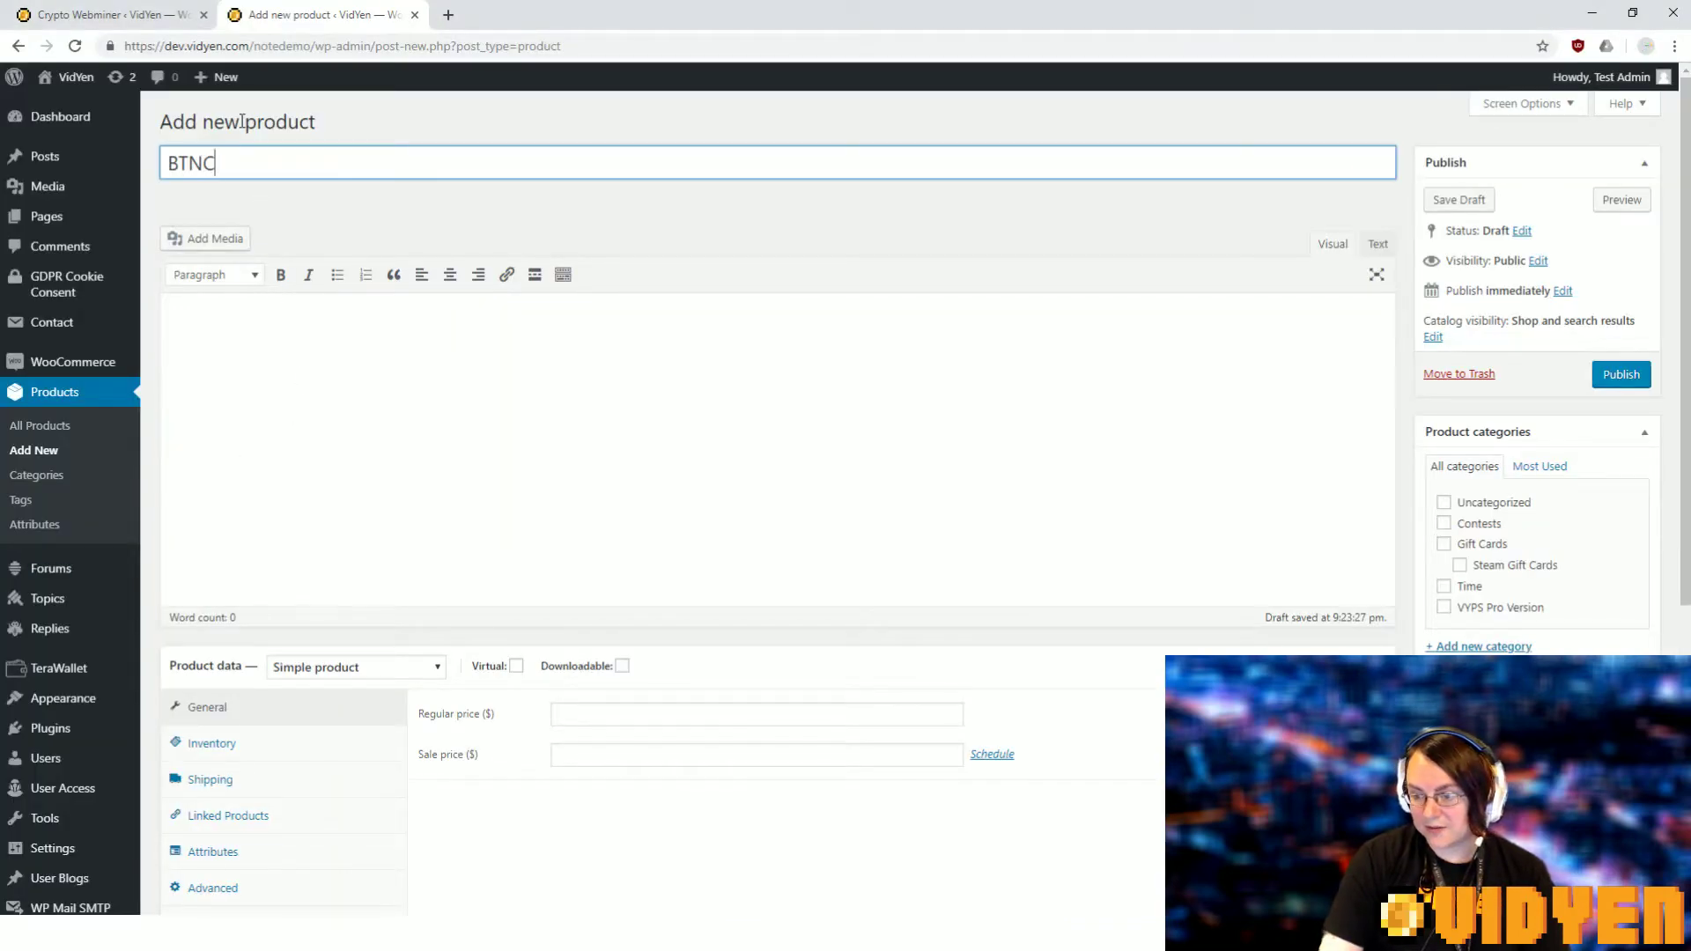
pyautogui.hotkey('ctrl', 'a')
pyautogui.press('BackSpace')
pyautogui.write('BTNC')
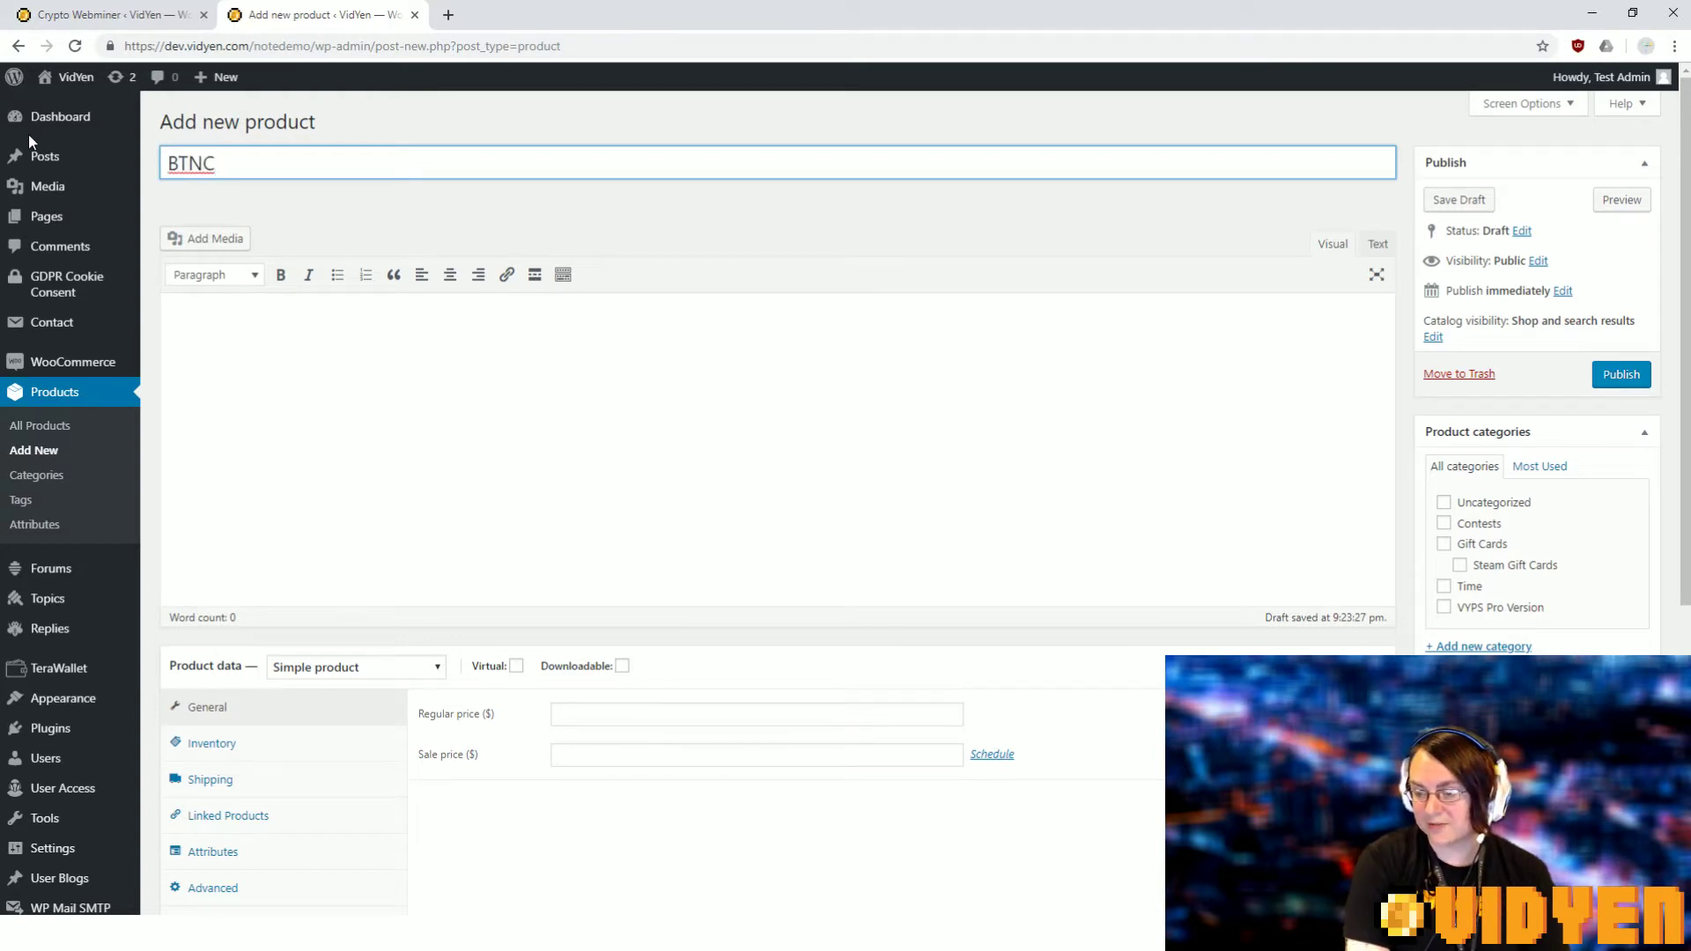
pyautogui.press('BackSpace')
pyautogui.press('BackSpace')
pyautogui.write('CN')
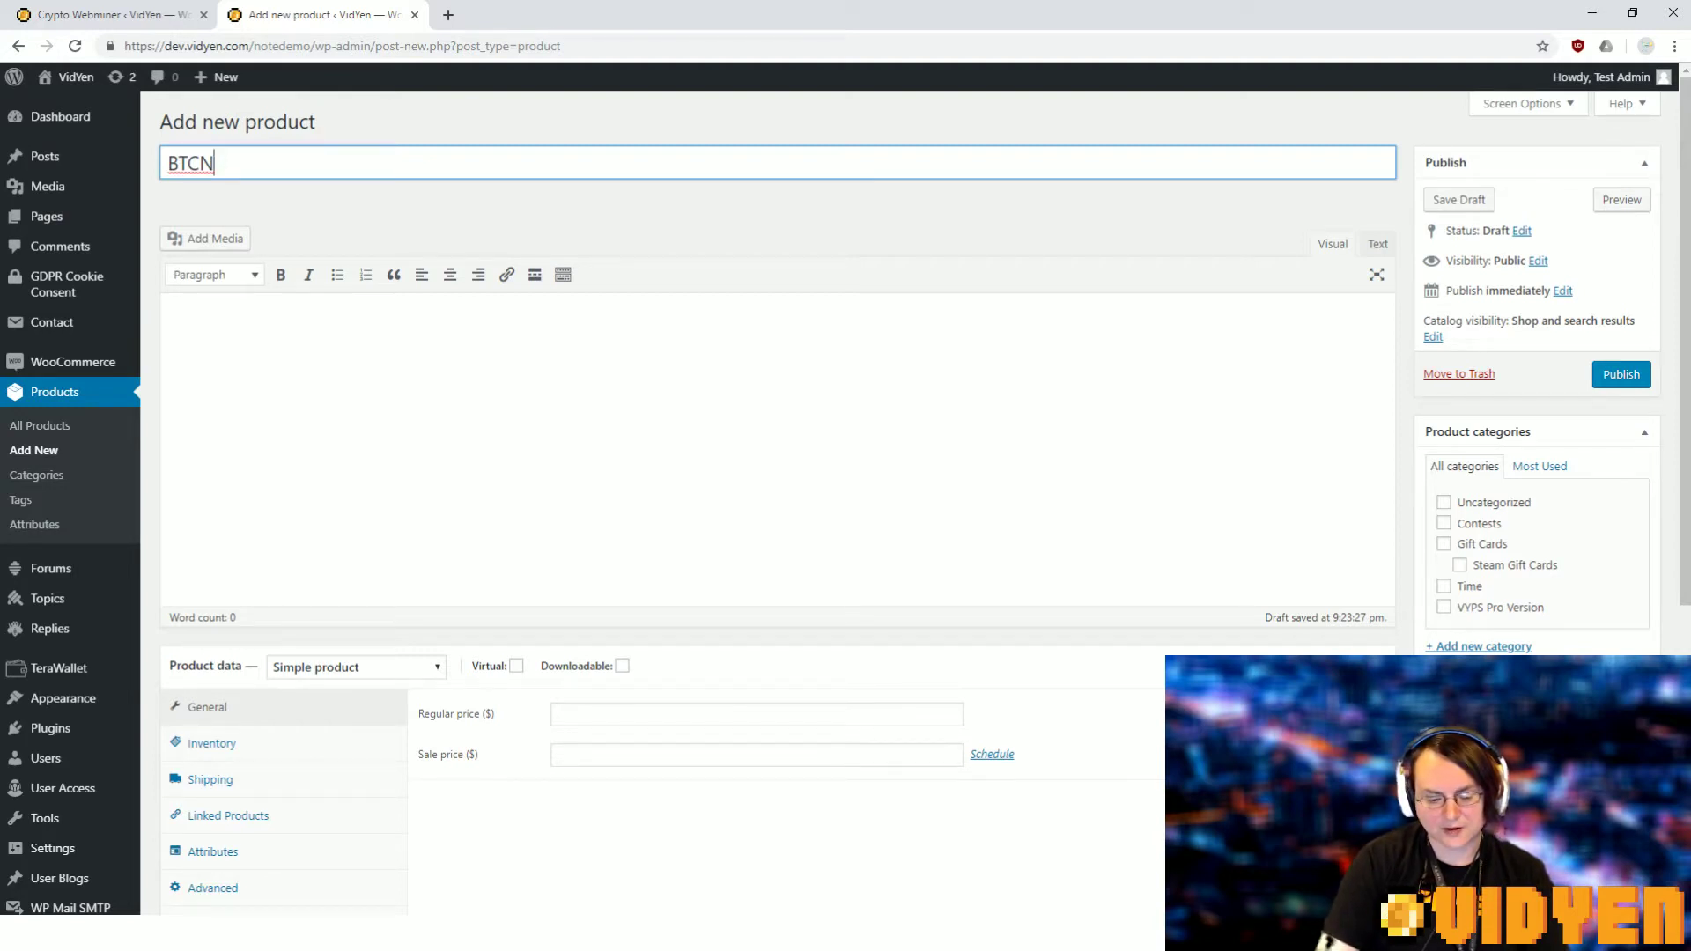
pyautogui.hotkey('alt', 'Tab')
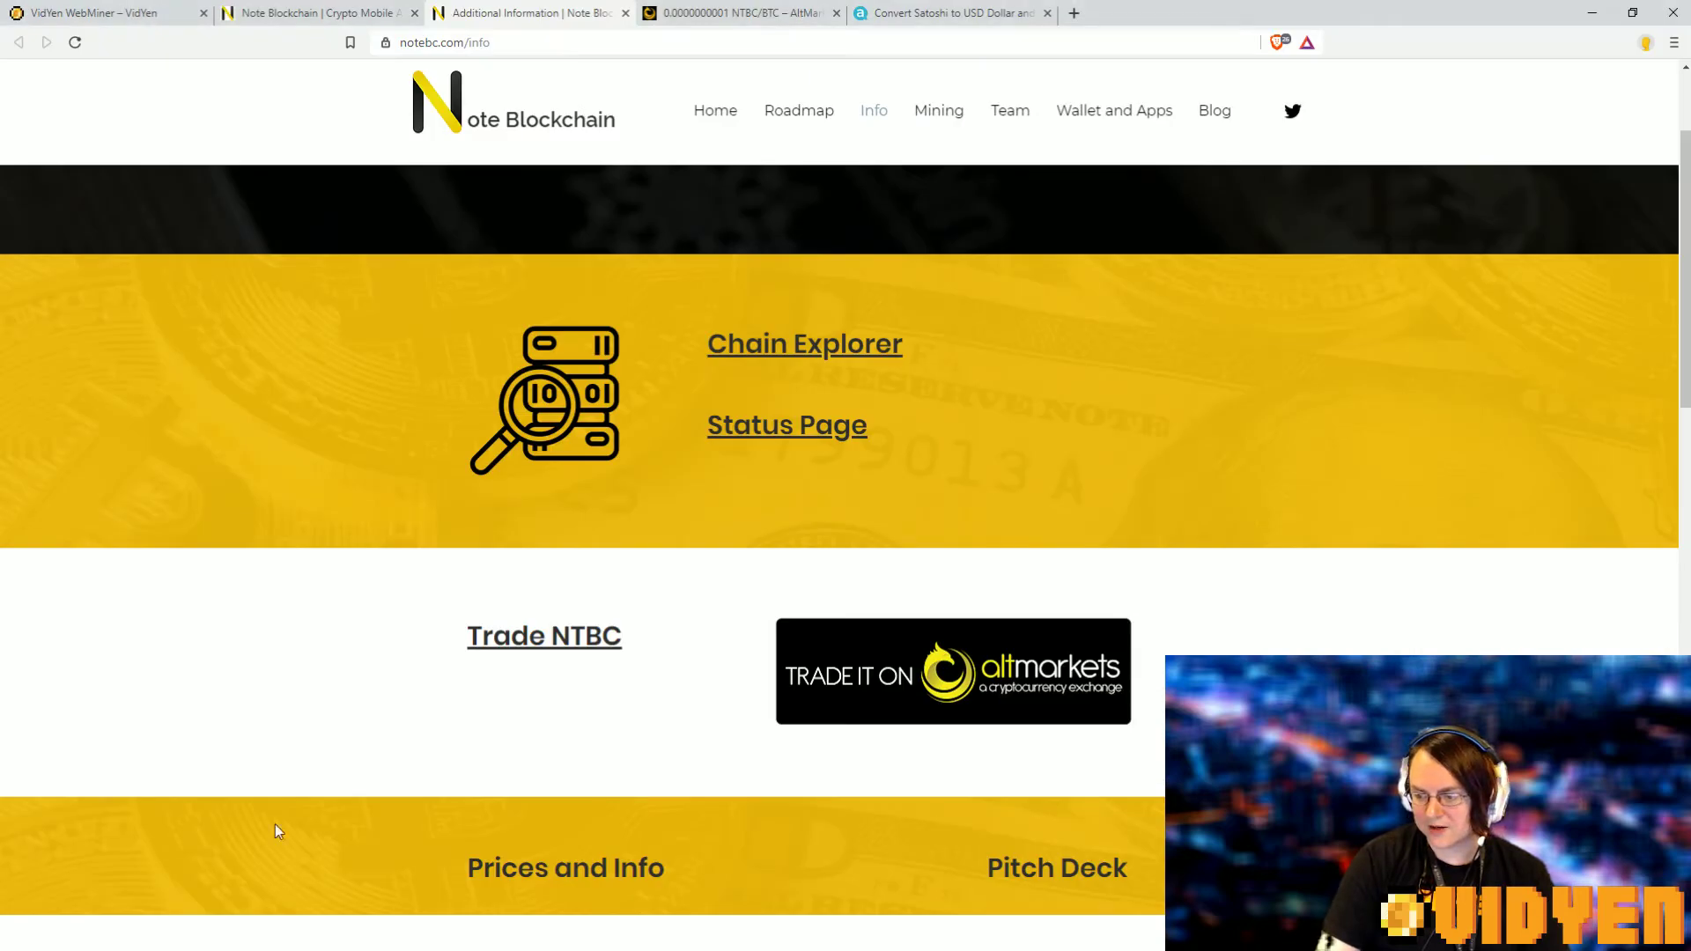
pyautogui.moveTo(637, 643); pyautogui.dragTo(551, 639)
pyautogui.hotkey('ctrl', 'c')
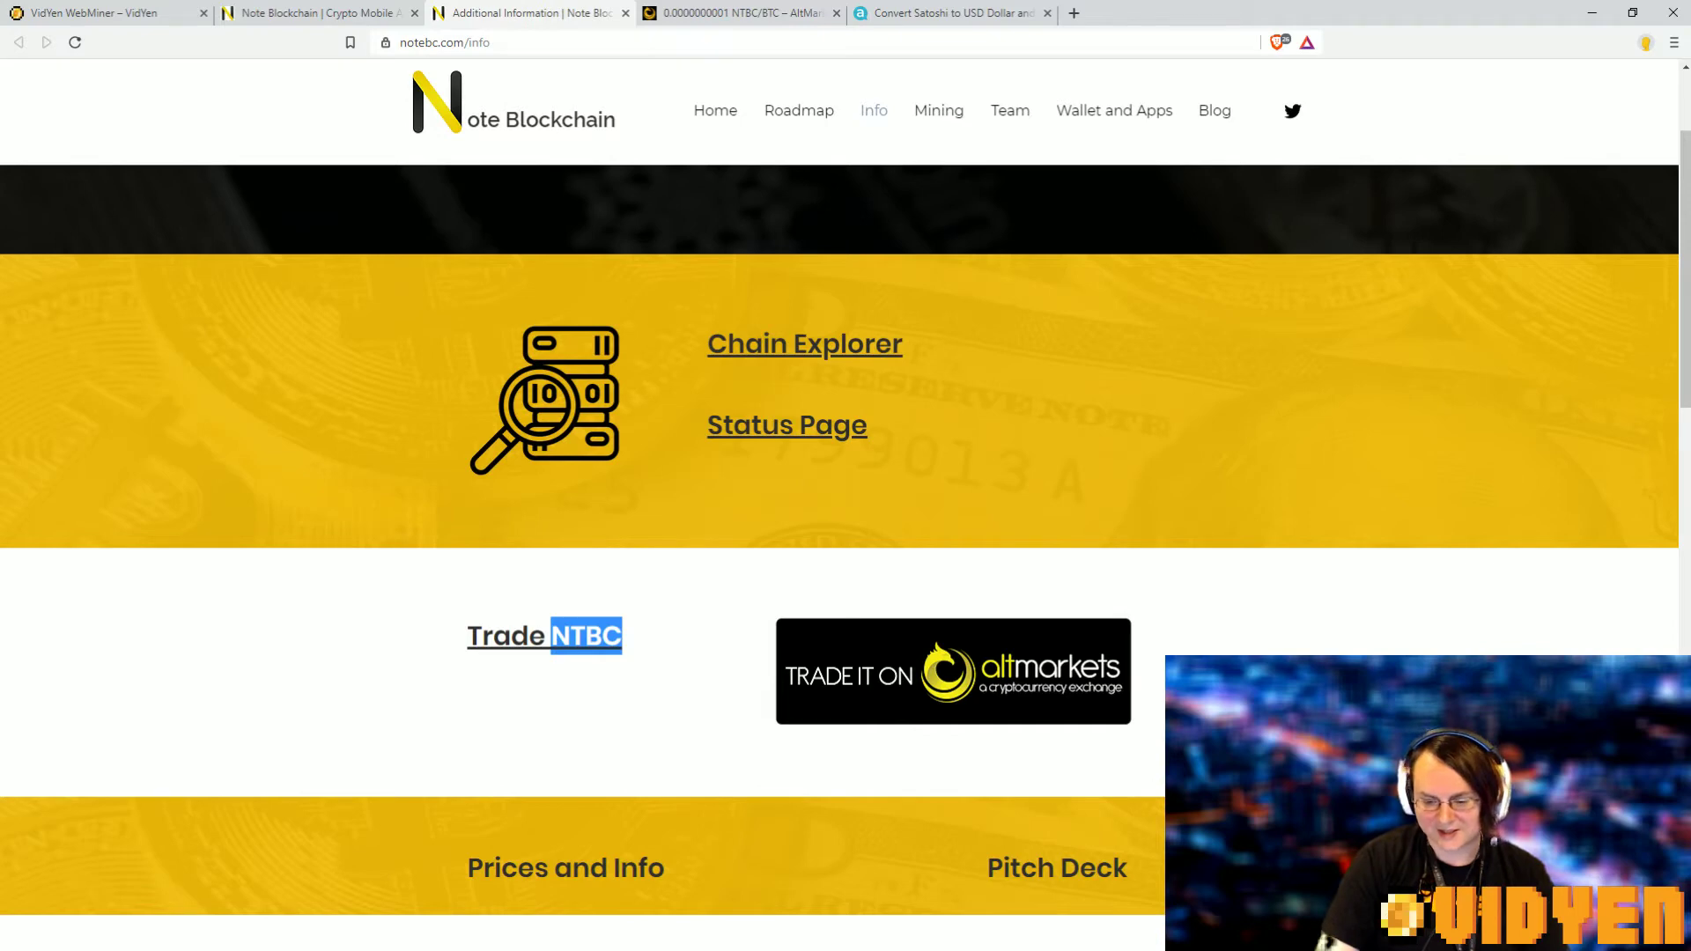
# - Paste NTBC as the product title and write the description 'Get 100 NTCB for $0.50'
pyautogui.hotkey('alt', 'Tab')
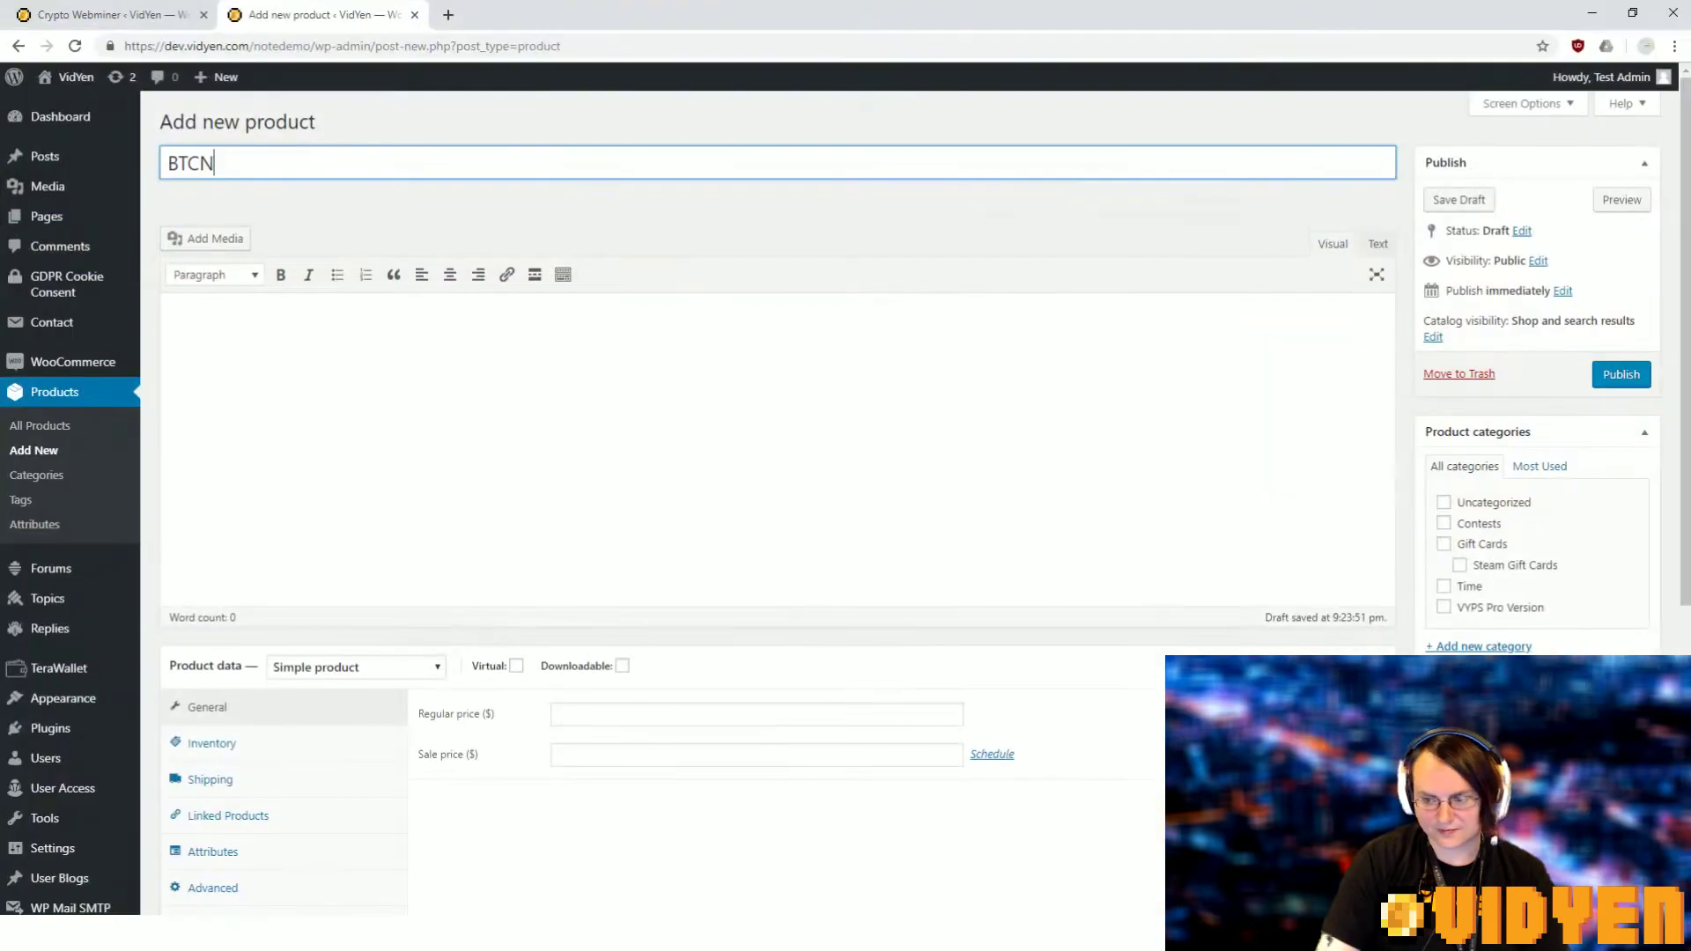
pyautogui.hotkey('ctrl', 'a')
pyautogui.hotkey('ctrl', 'v')
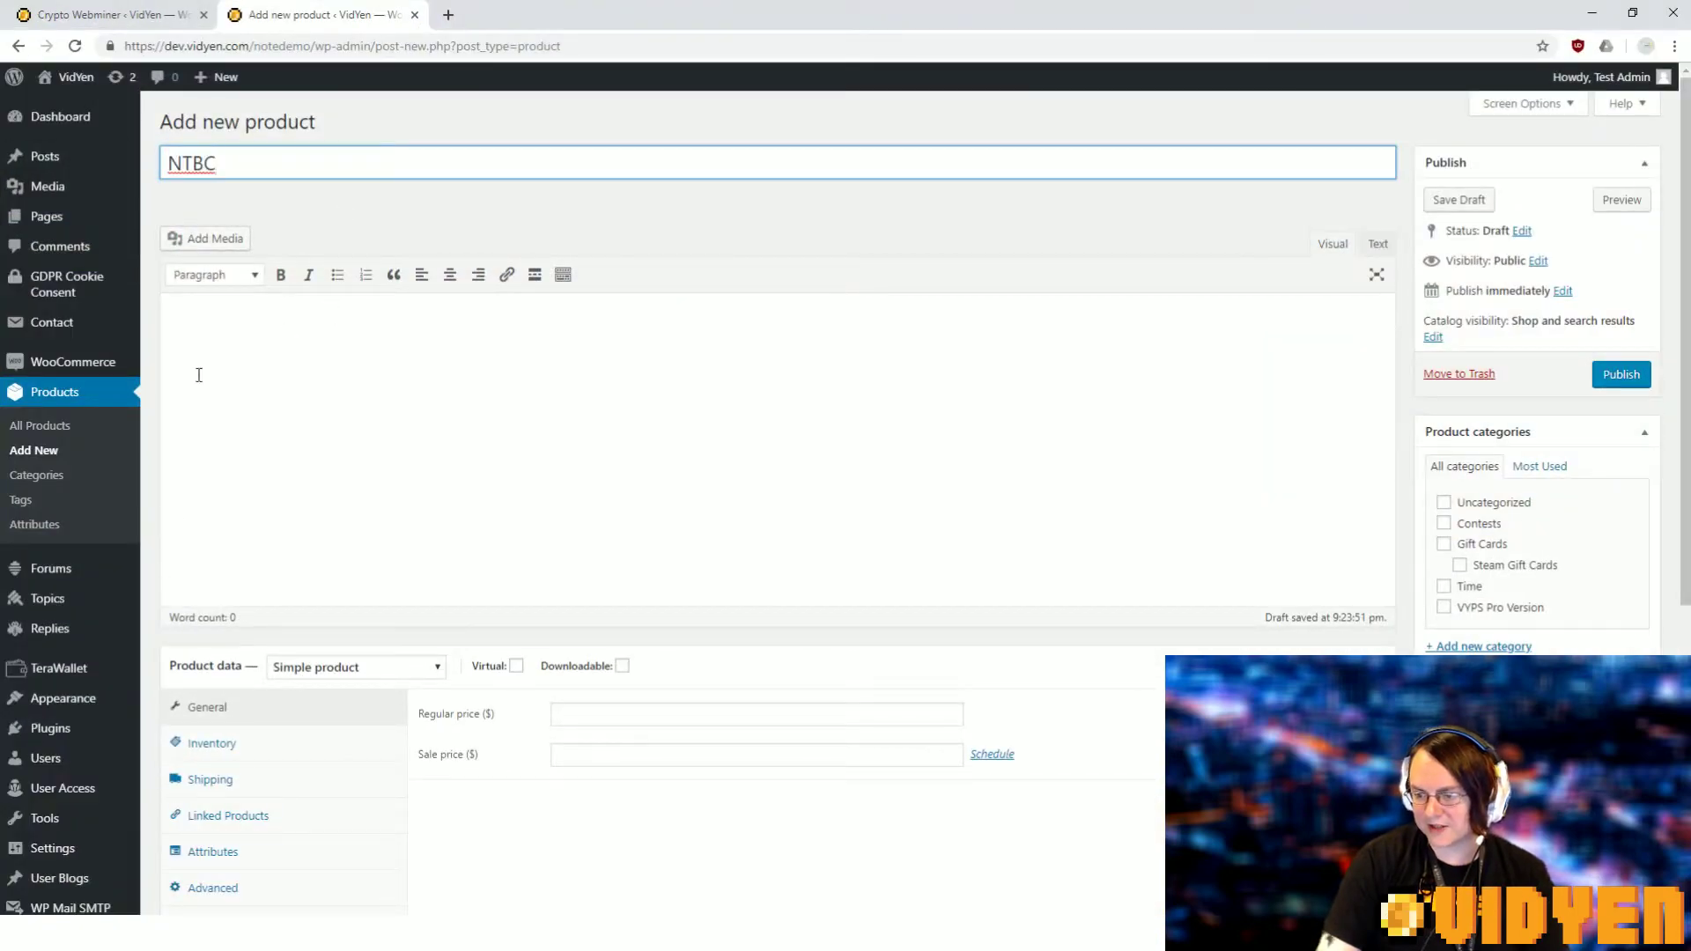
pyautogui.click(326, 332)
pyautogui.write('Get 100')
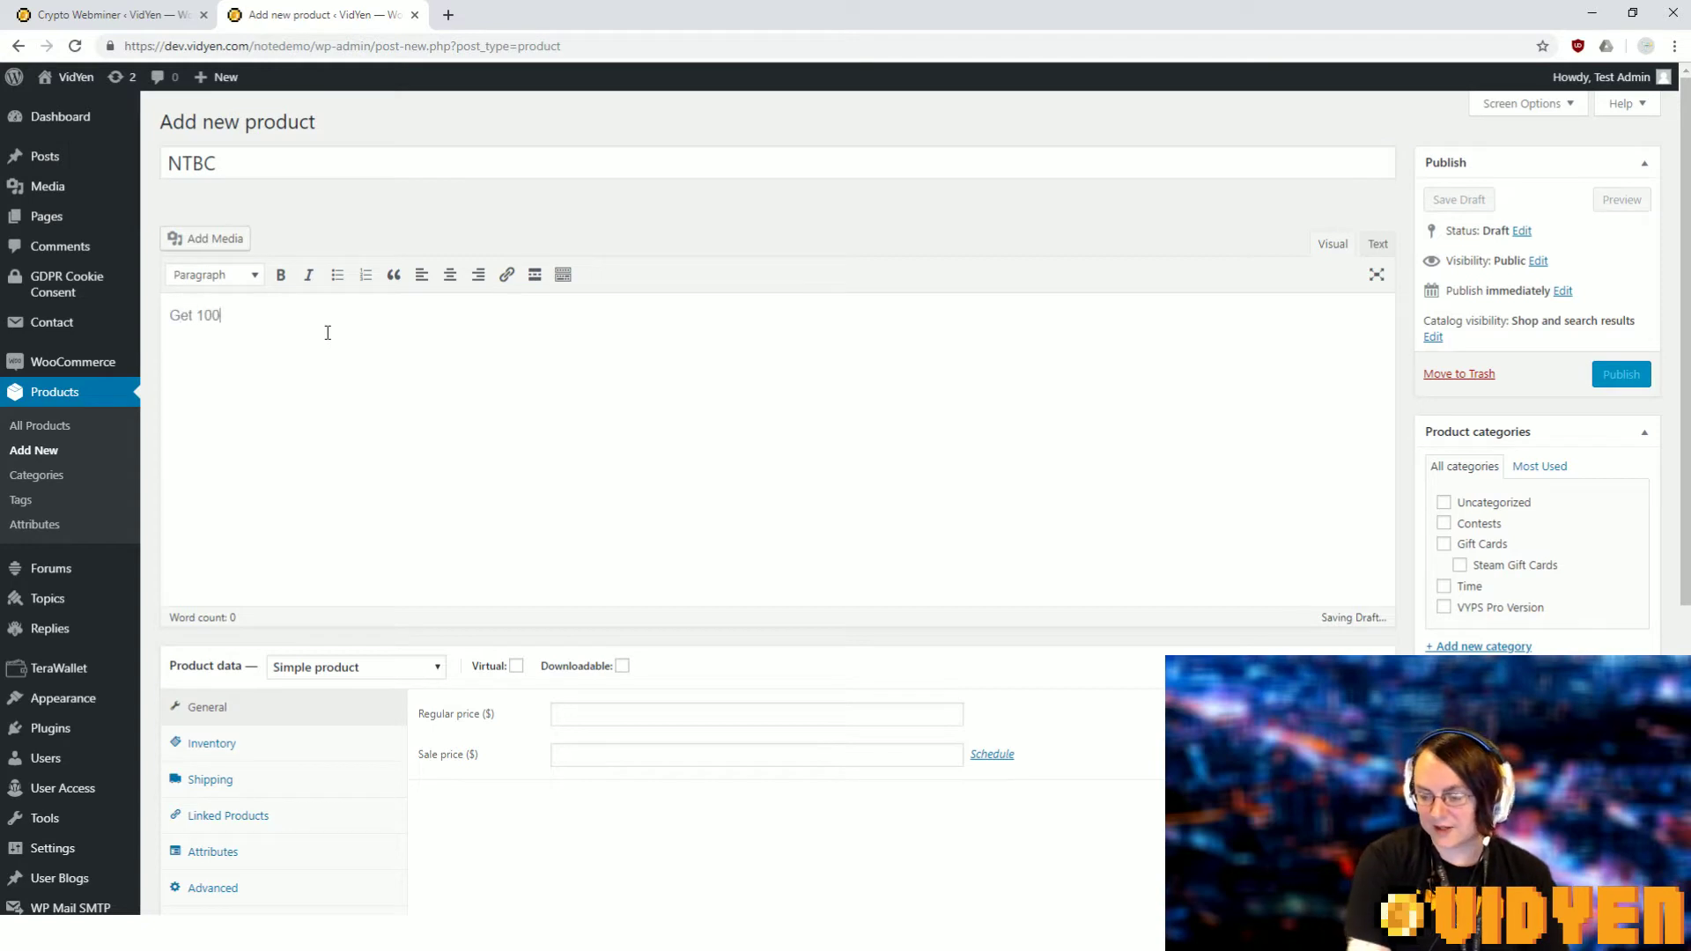
pyautogui.write(' N')
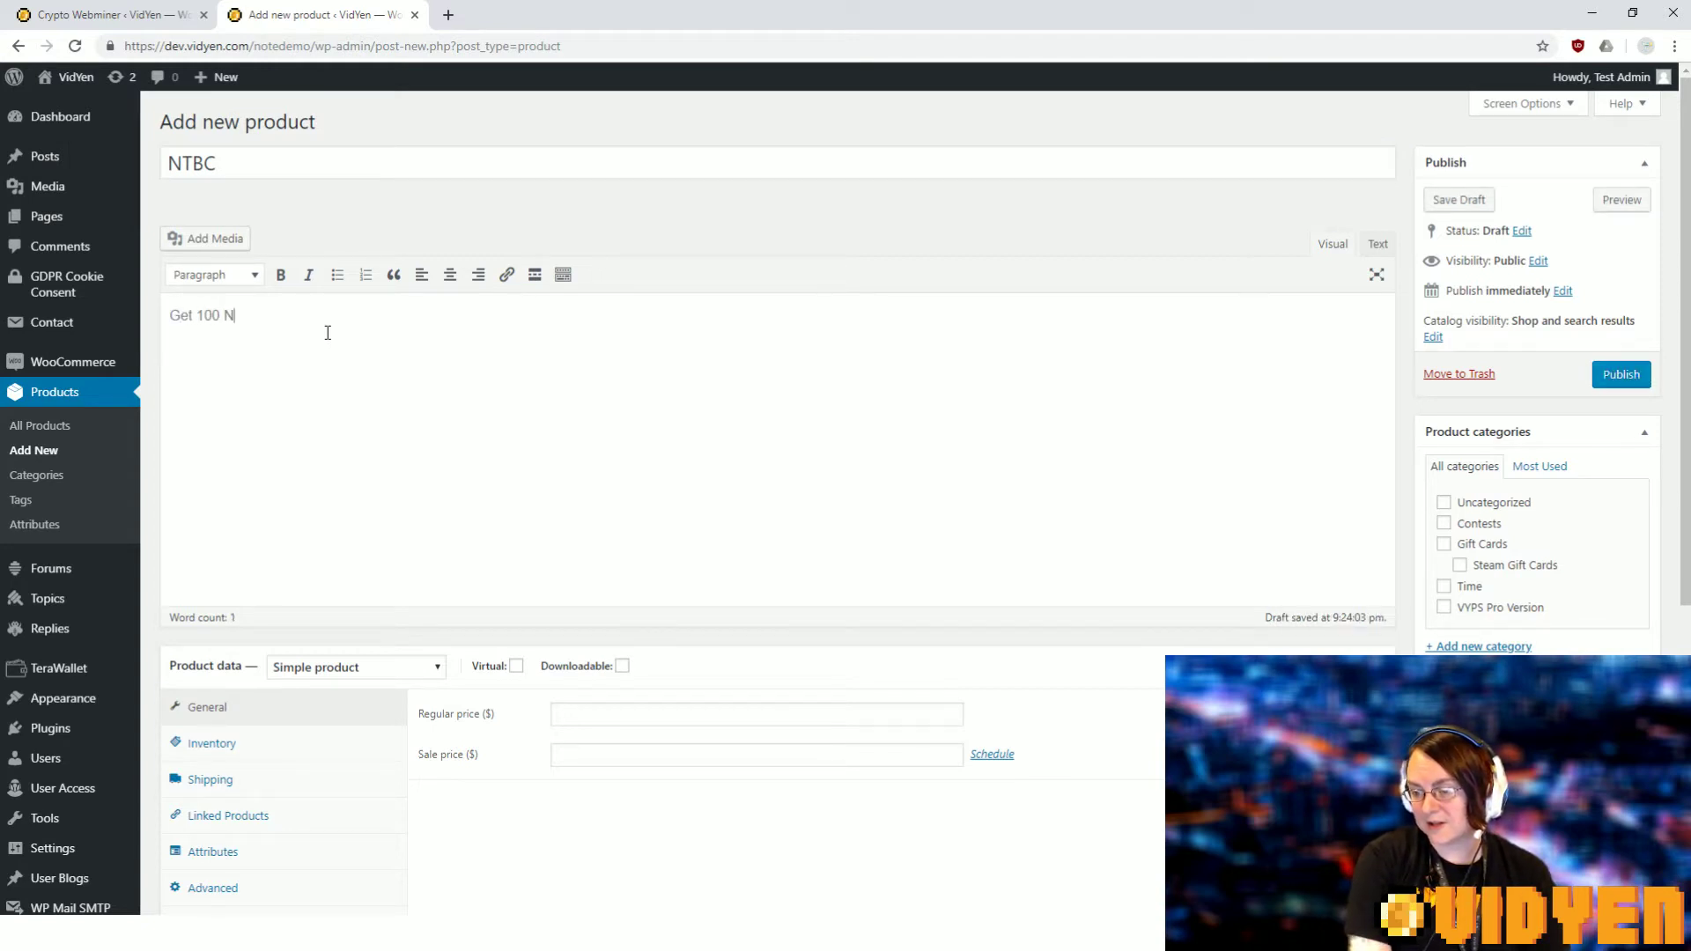
pyautogui.write('TCB for $')
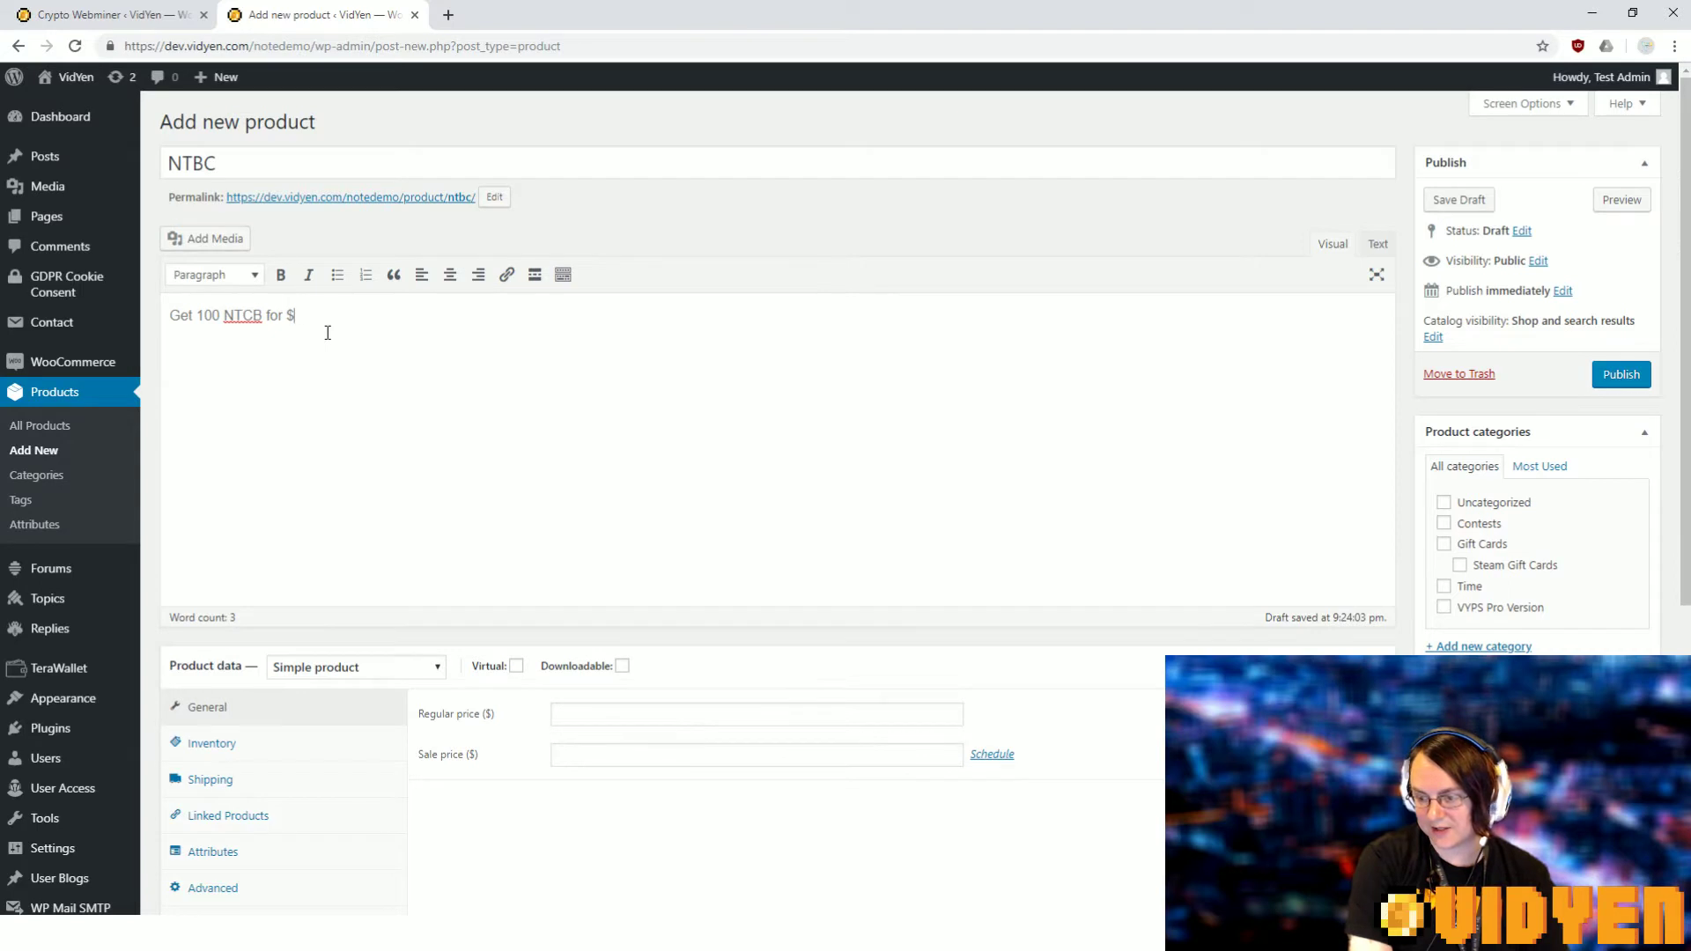
pyautogui.write('0.50')
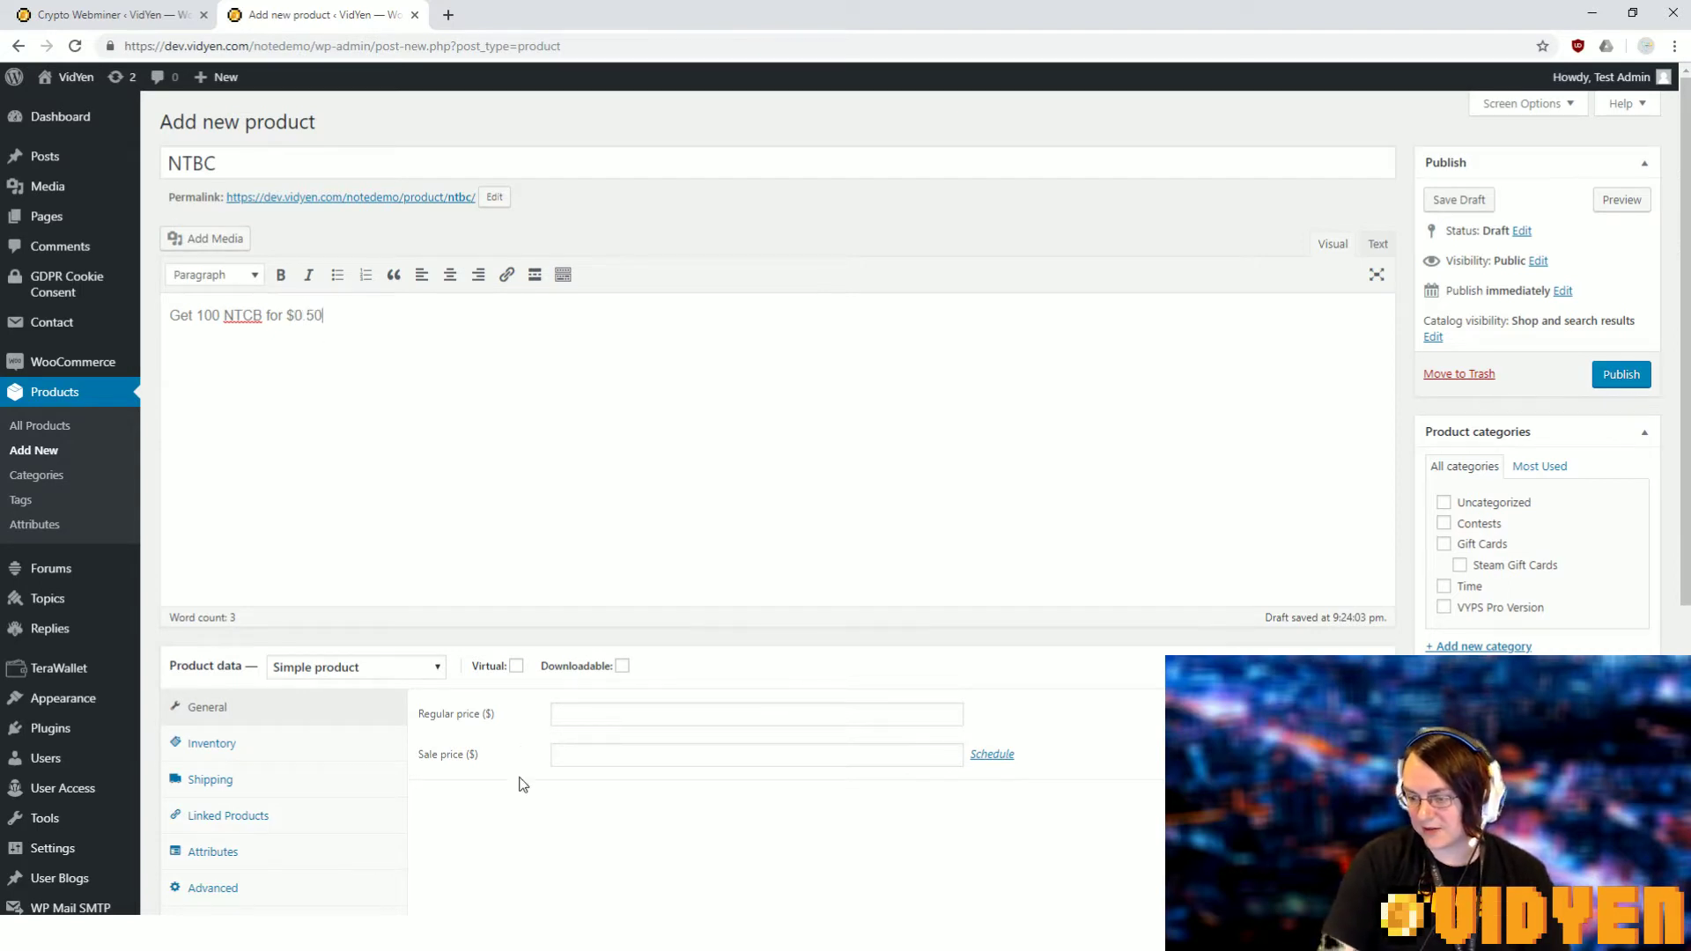
# - Set the regular price to .5 and mark the product as downloadable
pyautogui.click(569, 712)
pyautogui.click(780, 715)
pyautogui.click(621, 666)
pyautogui.scroll(-2, 914, 494)
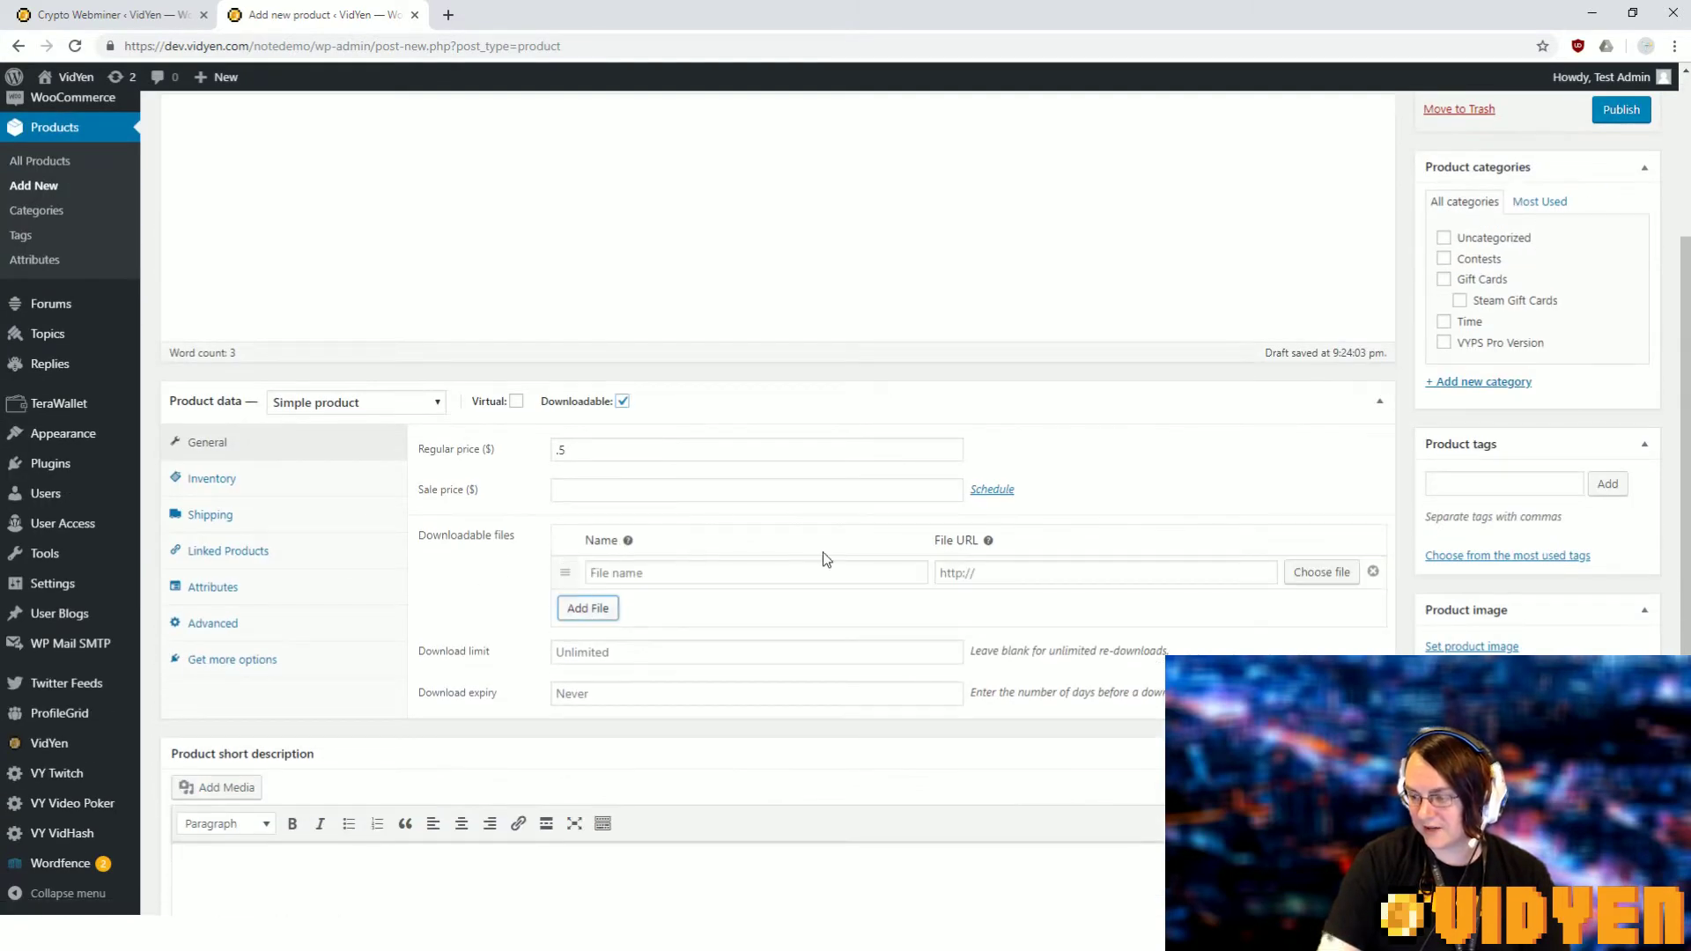
# - Upload 728209.jpg from Pictures > Notes and attach it as the downloadable file
pyautogui.click(1321, 581)
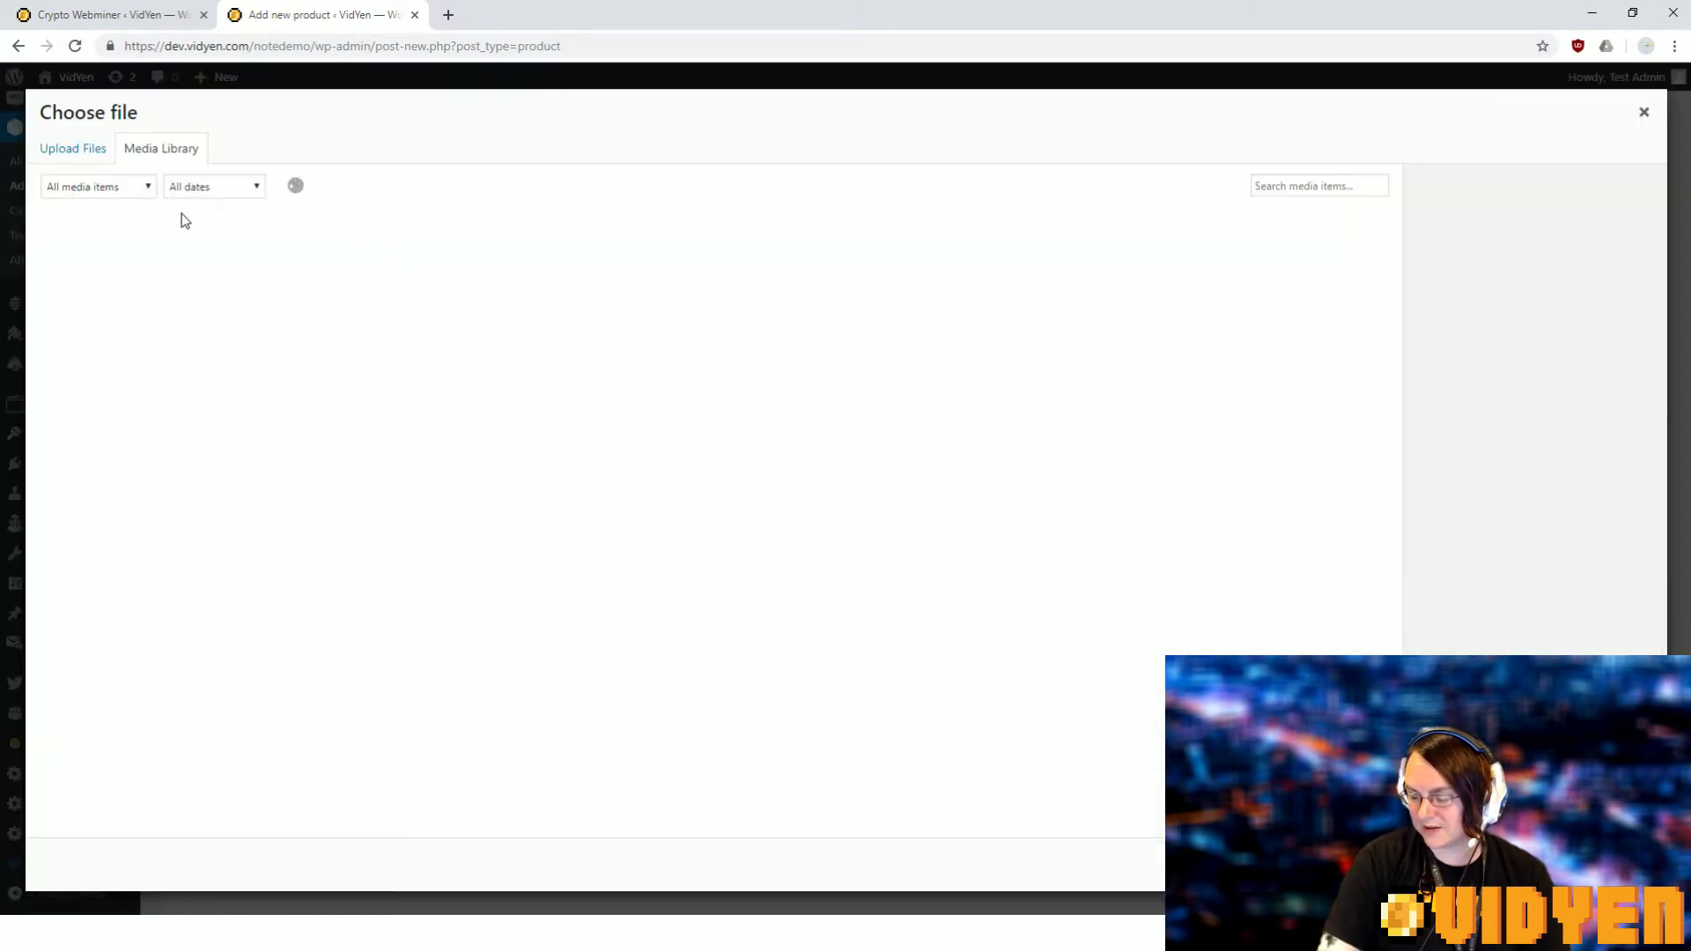
pyautogui.click(73, 153)
pyautogui.click(845, 459)
pyautogui.scroll(3, 67, 185)
pyautogui.scroll(2, 66, 185)
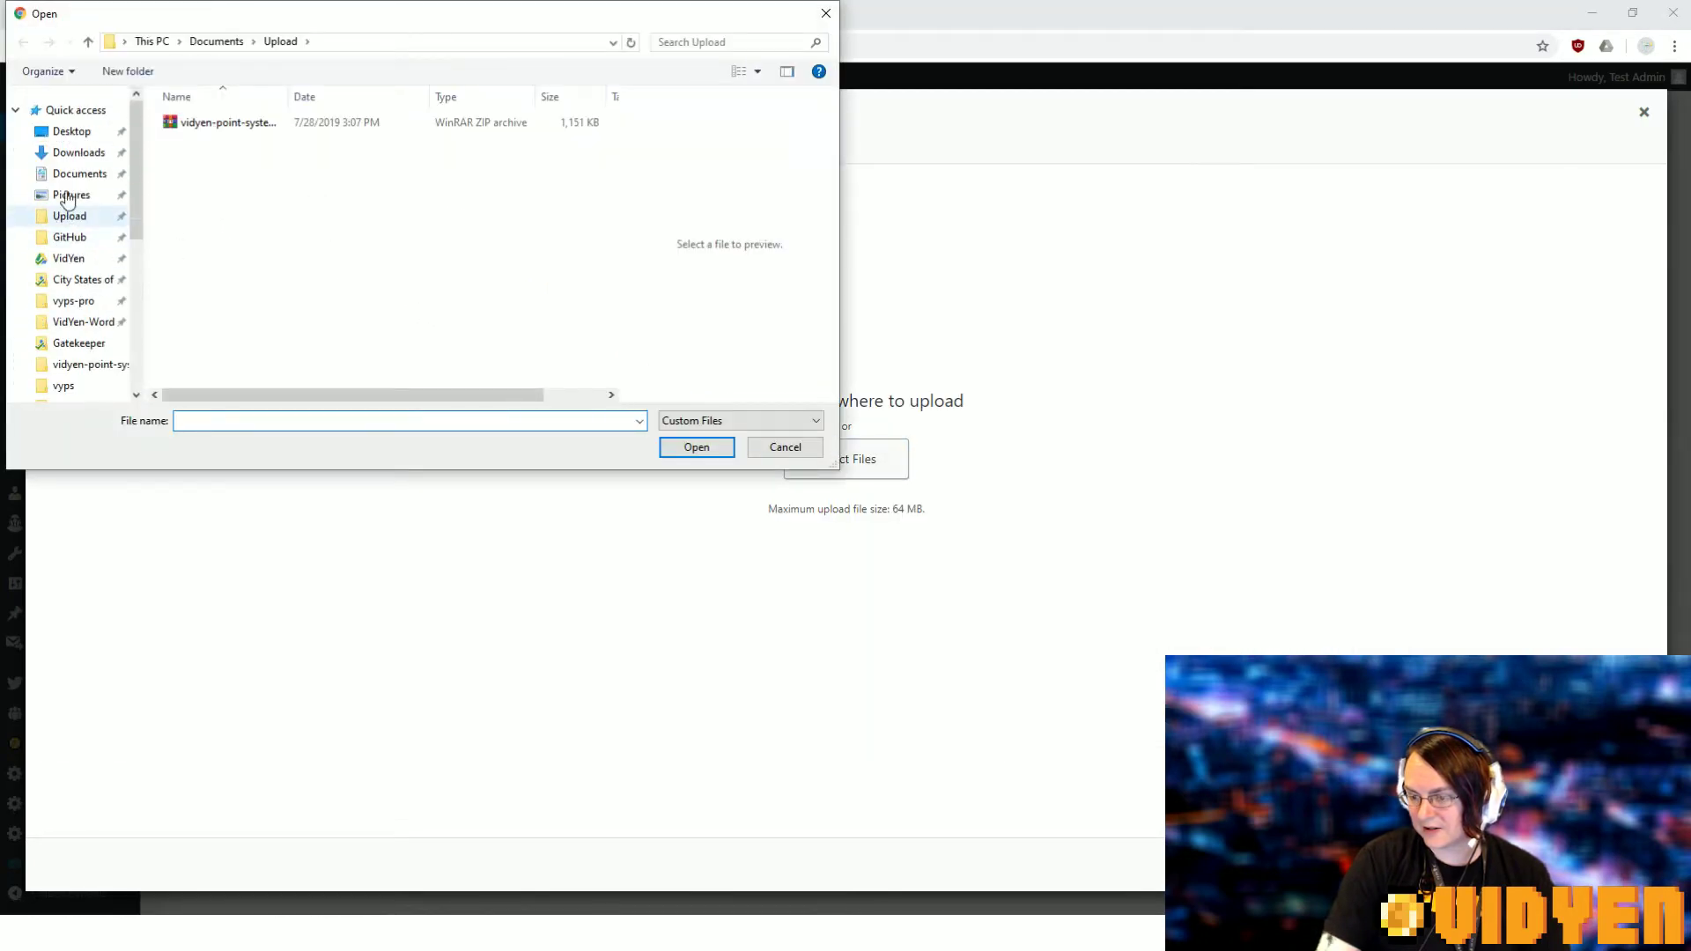
pyautogui.click(70, 195)
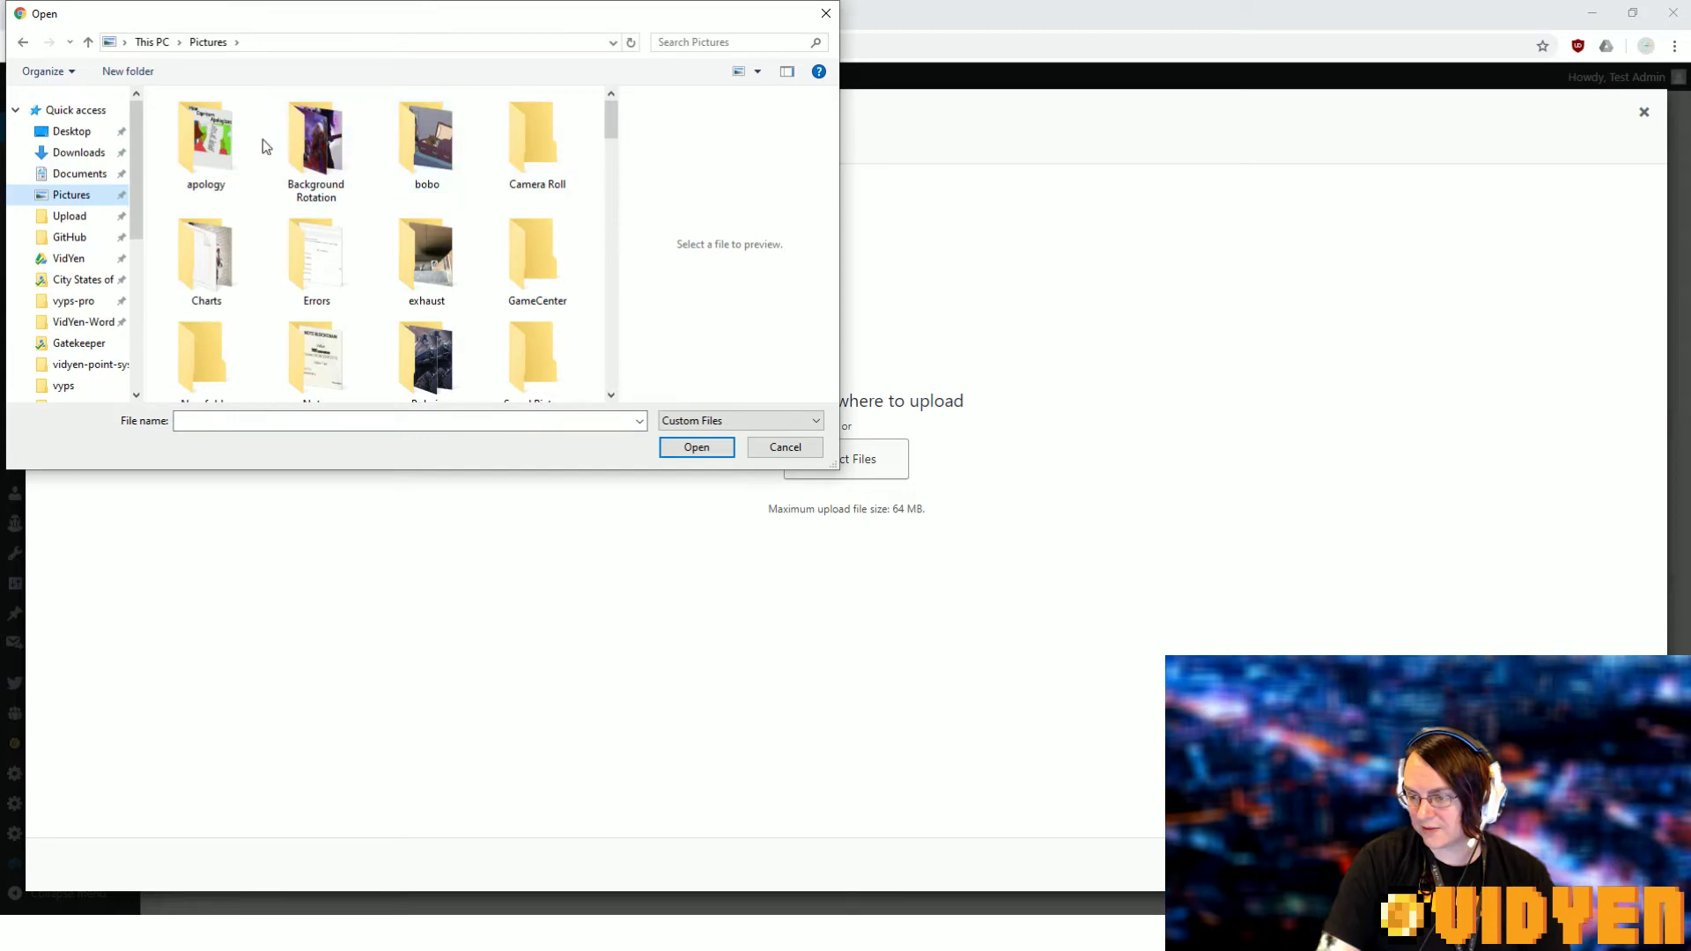
pyautogui.scroll(-2, 520, 115)
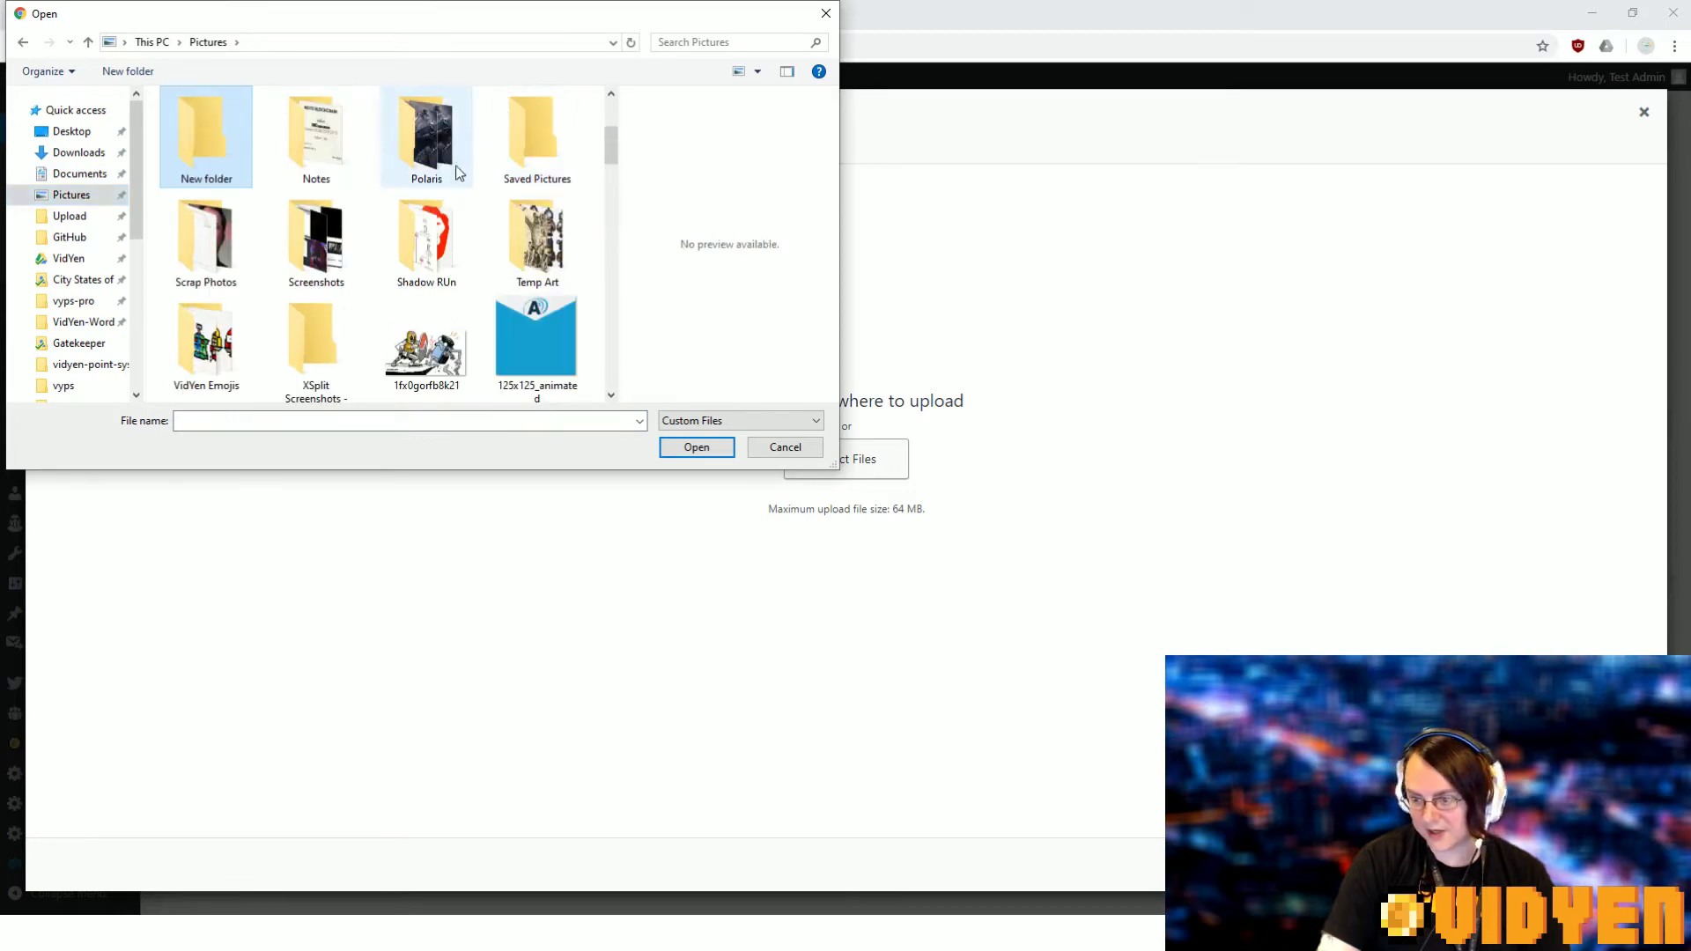
pyautogui.doubleClick(207, 139)
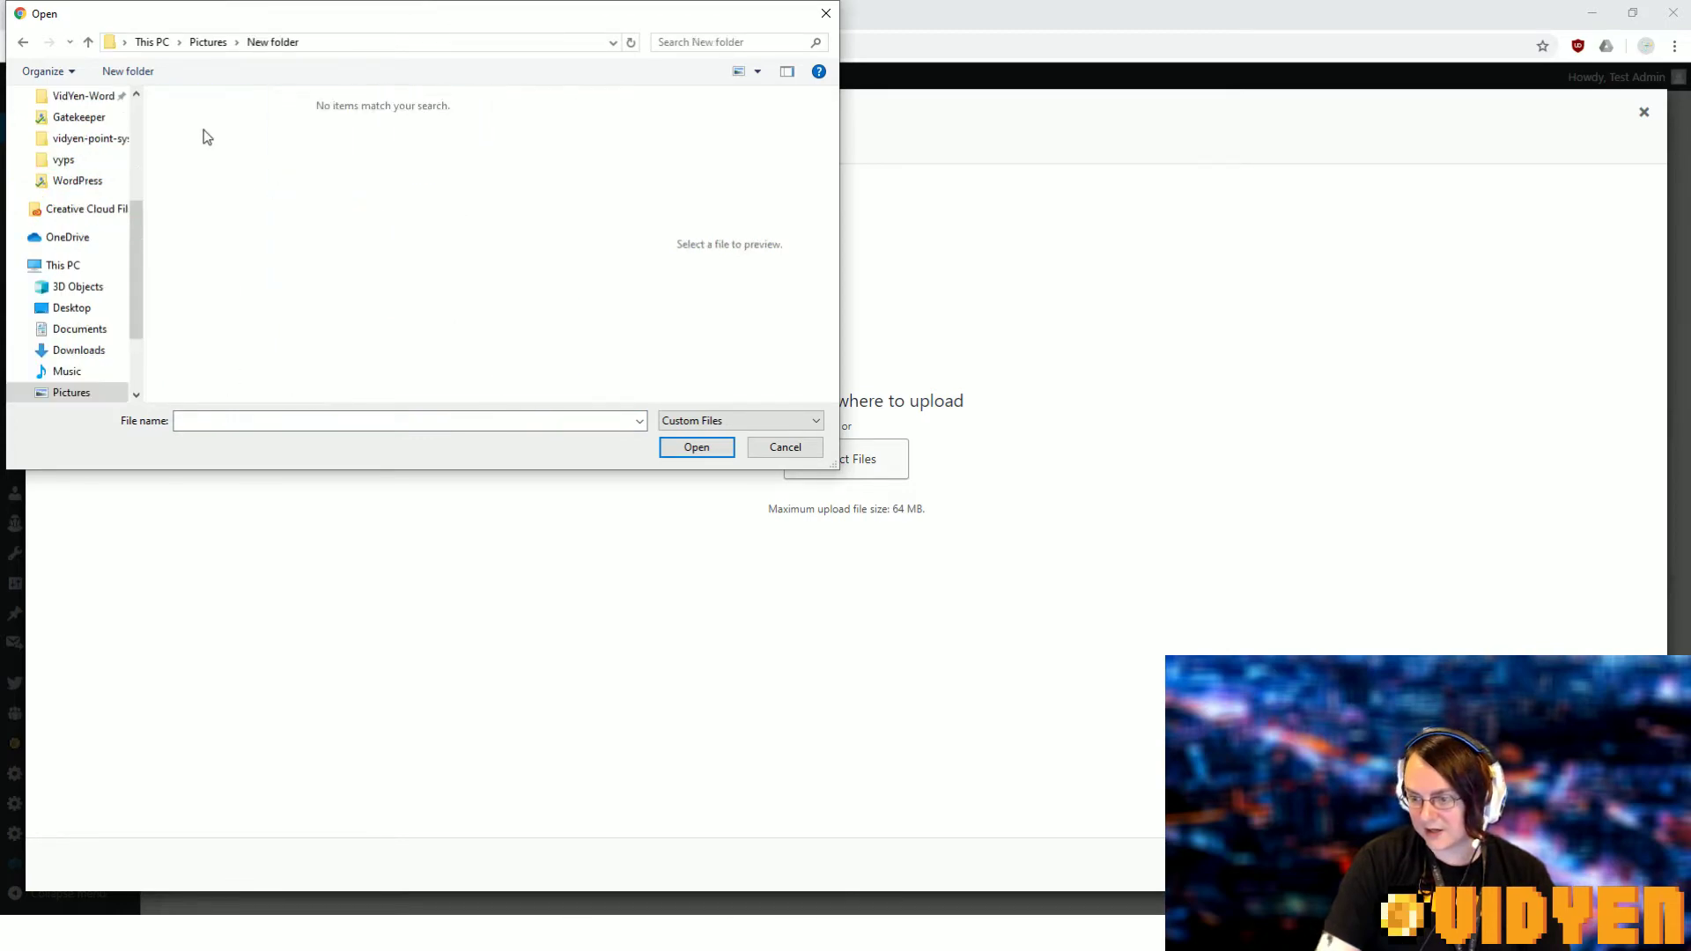
pyautogui.click(231, 46)
pyautogui.doubleClick(320, 318)
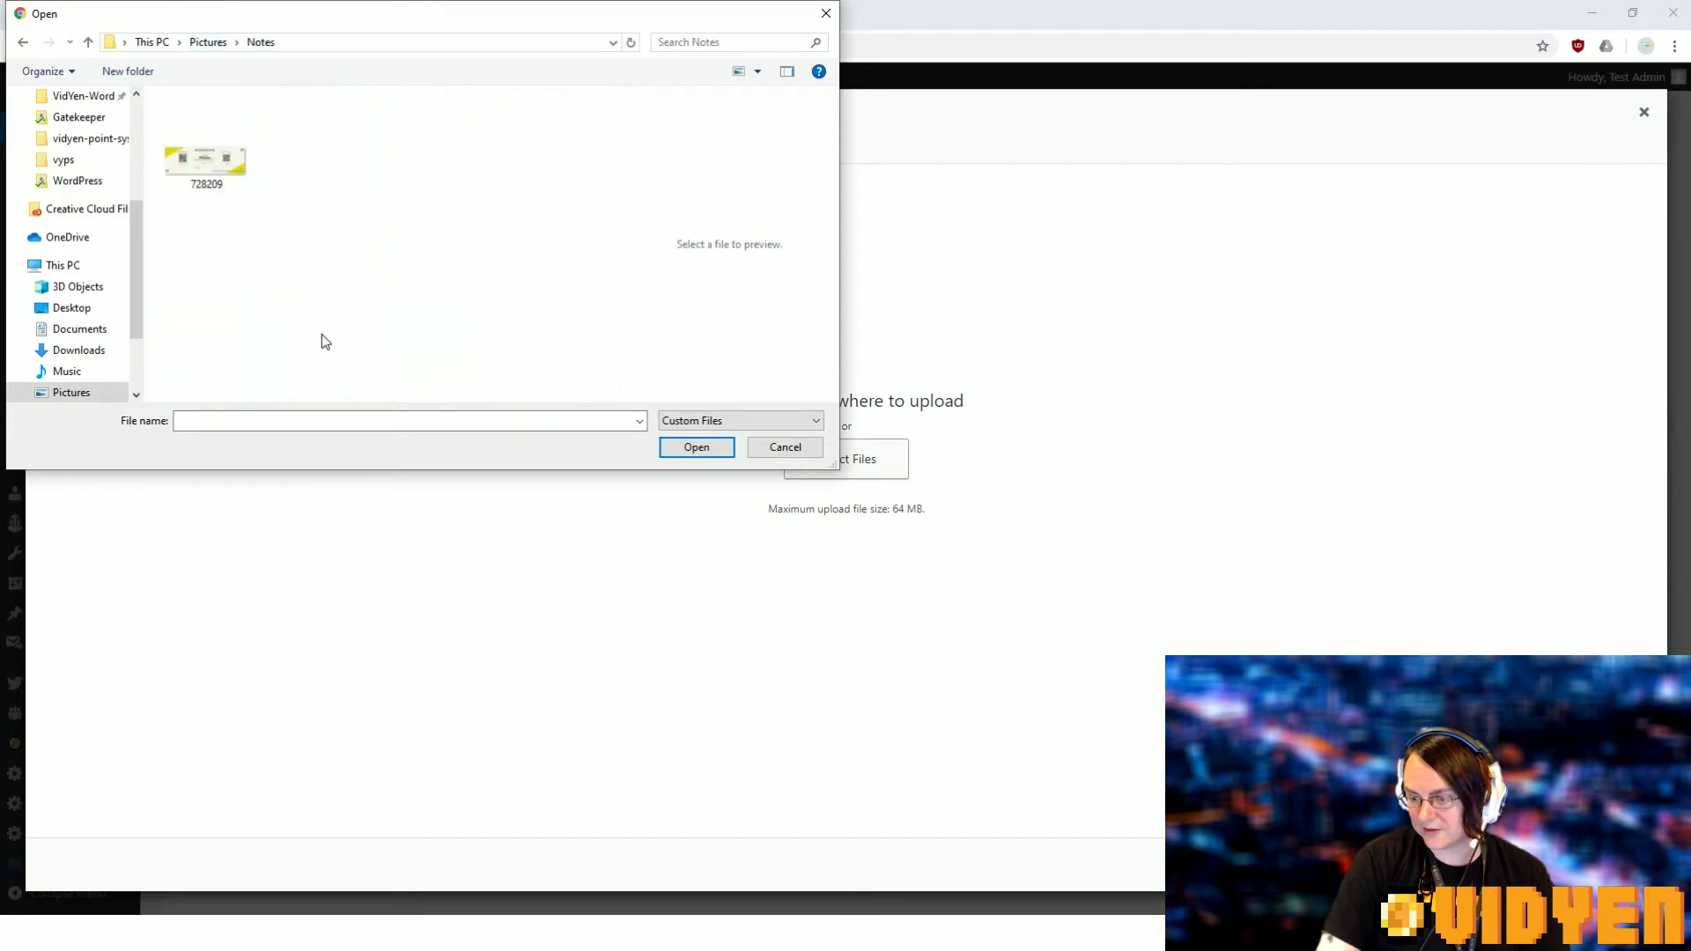
pyautogui.doubleClick(199, 160)
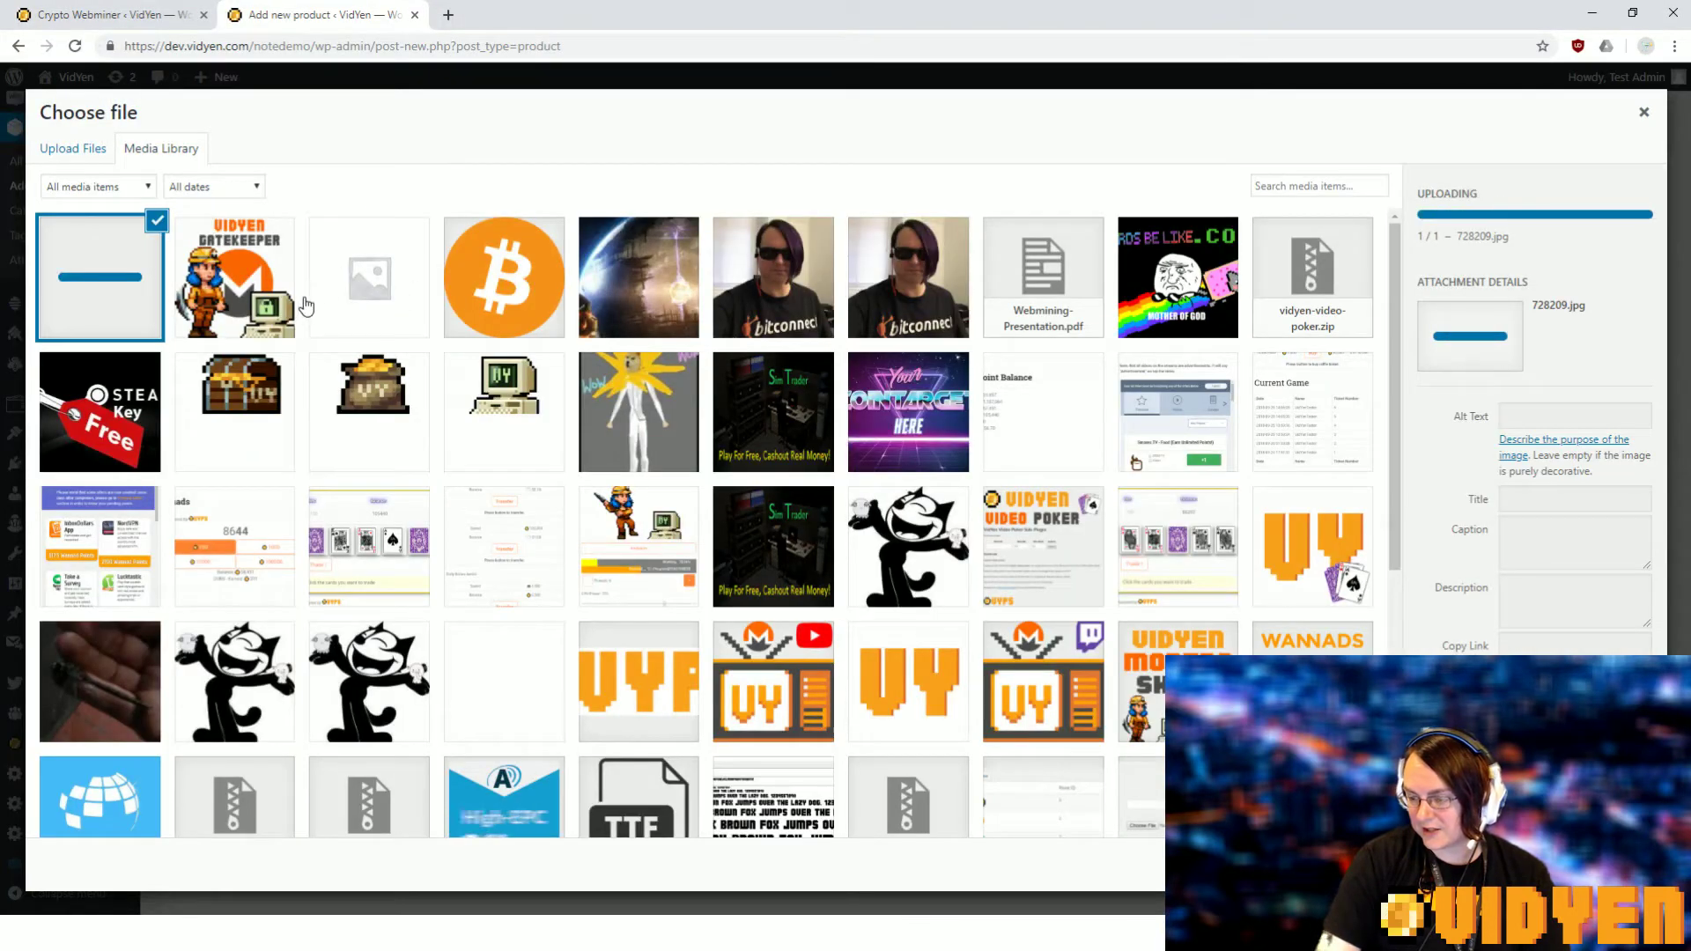
pyautogui.click(110, 292)
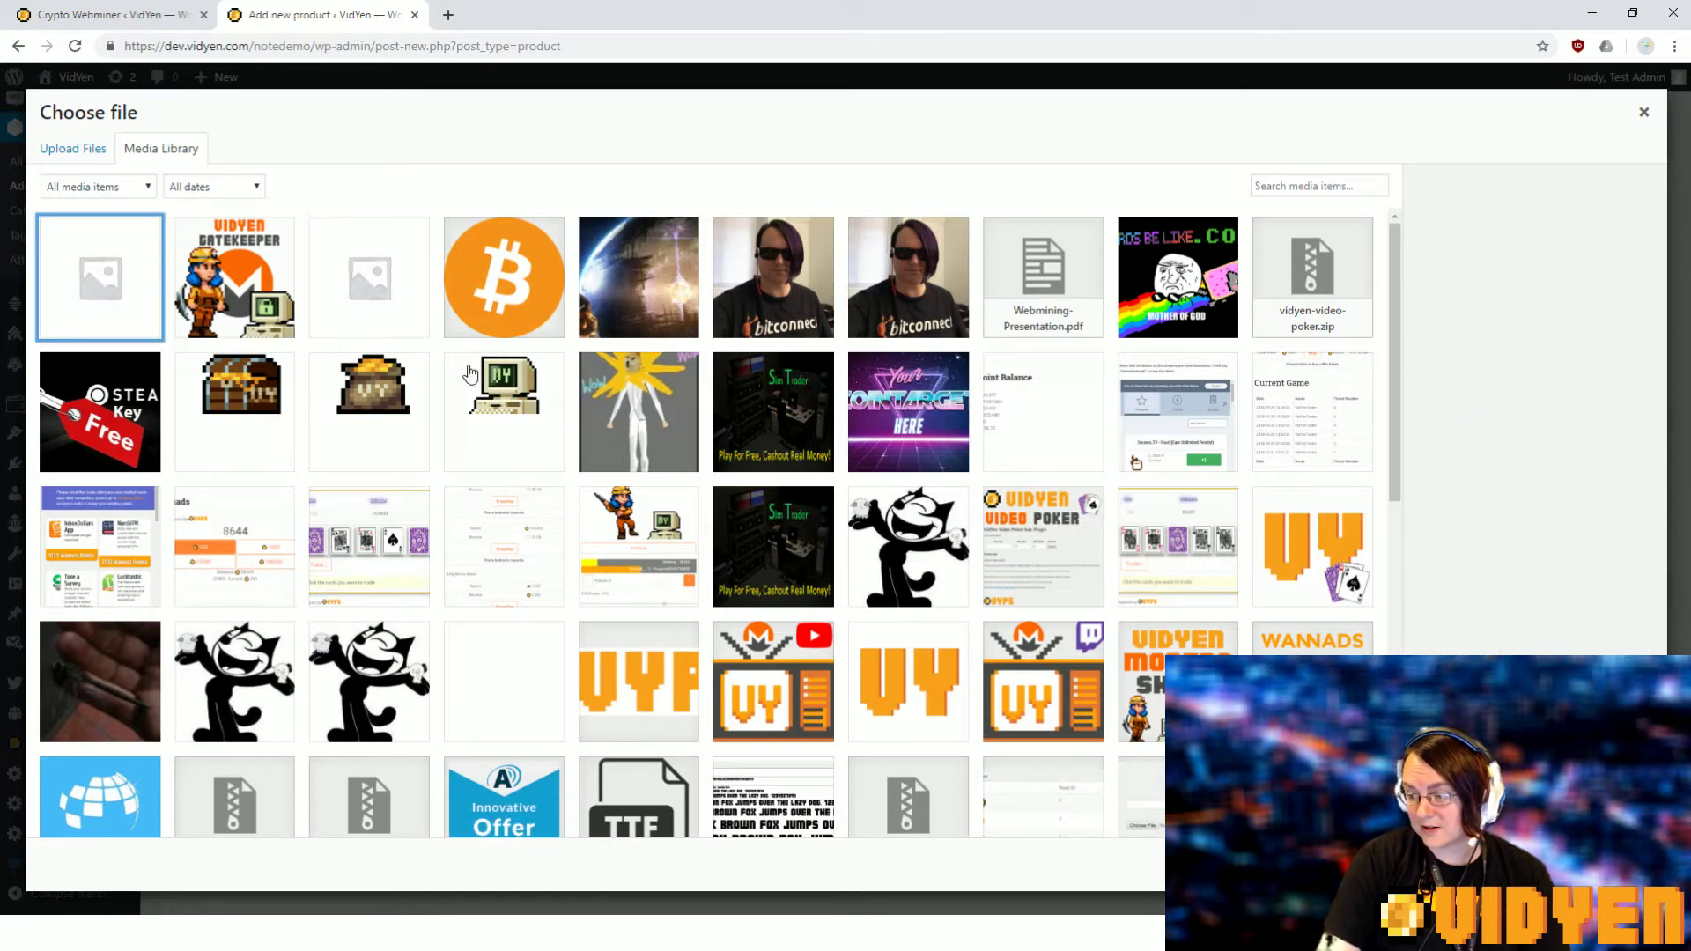
pyautogui.click(115, 304)
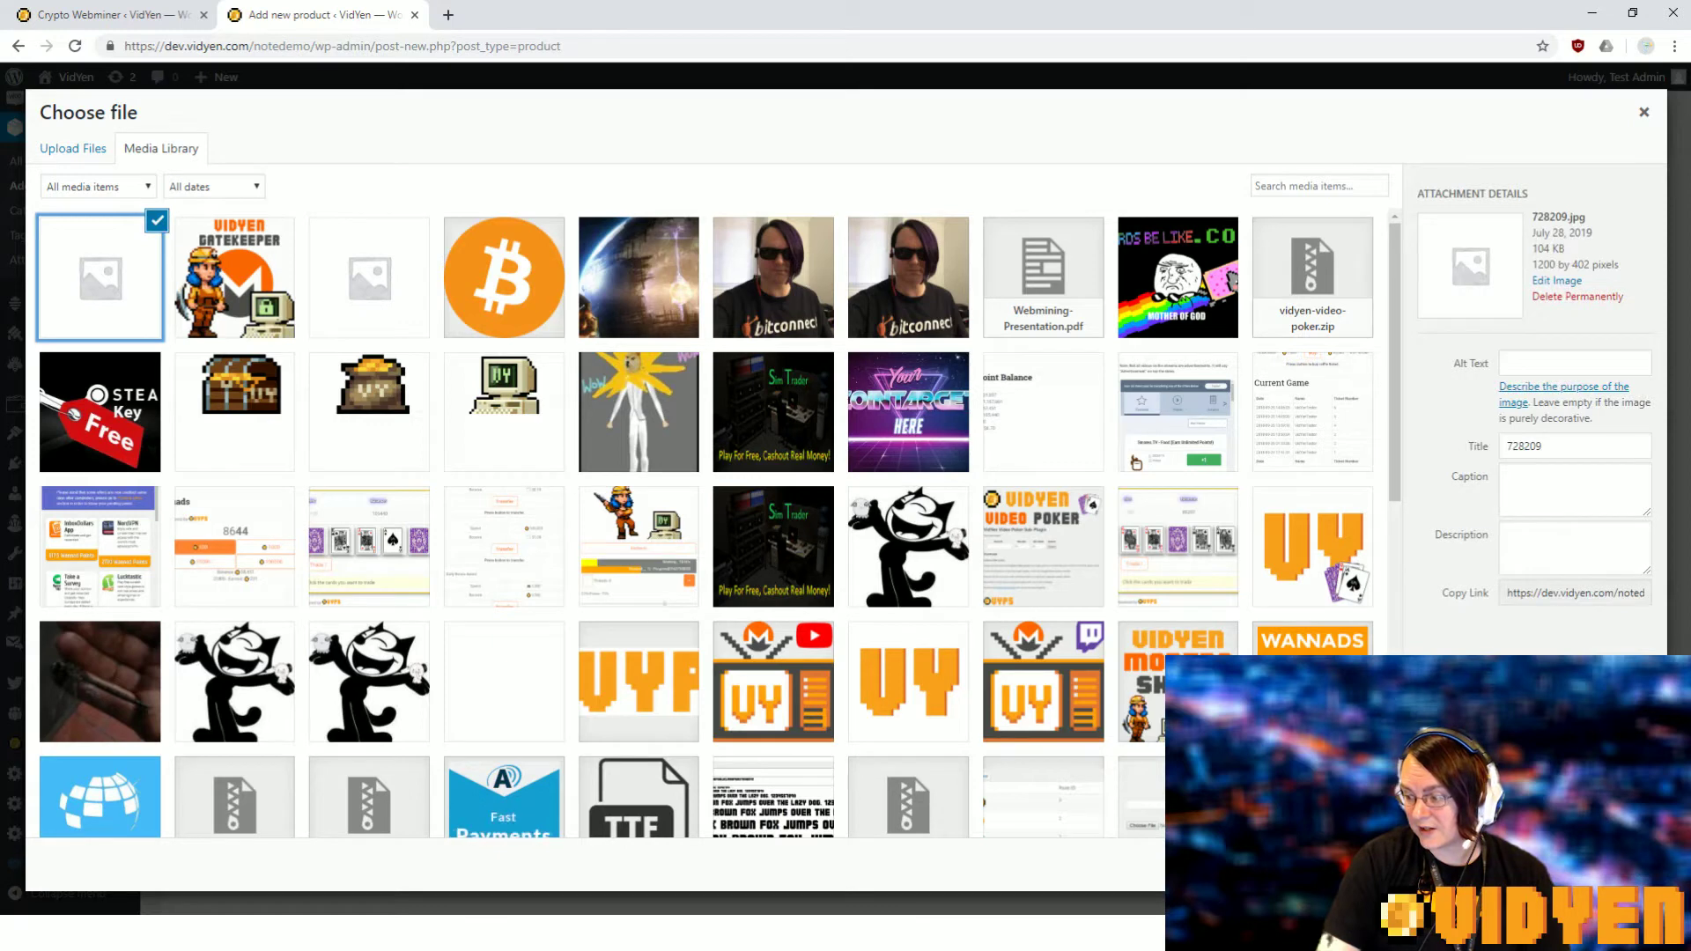
pyautogui.click(1592, 868)
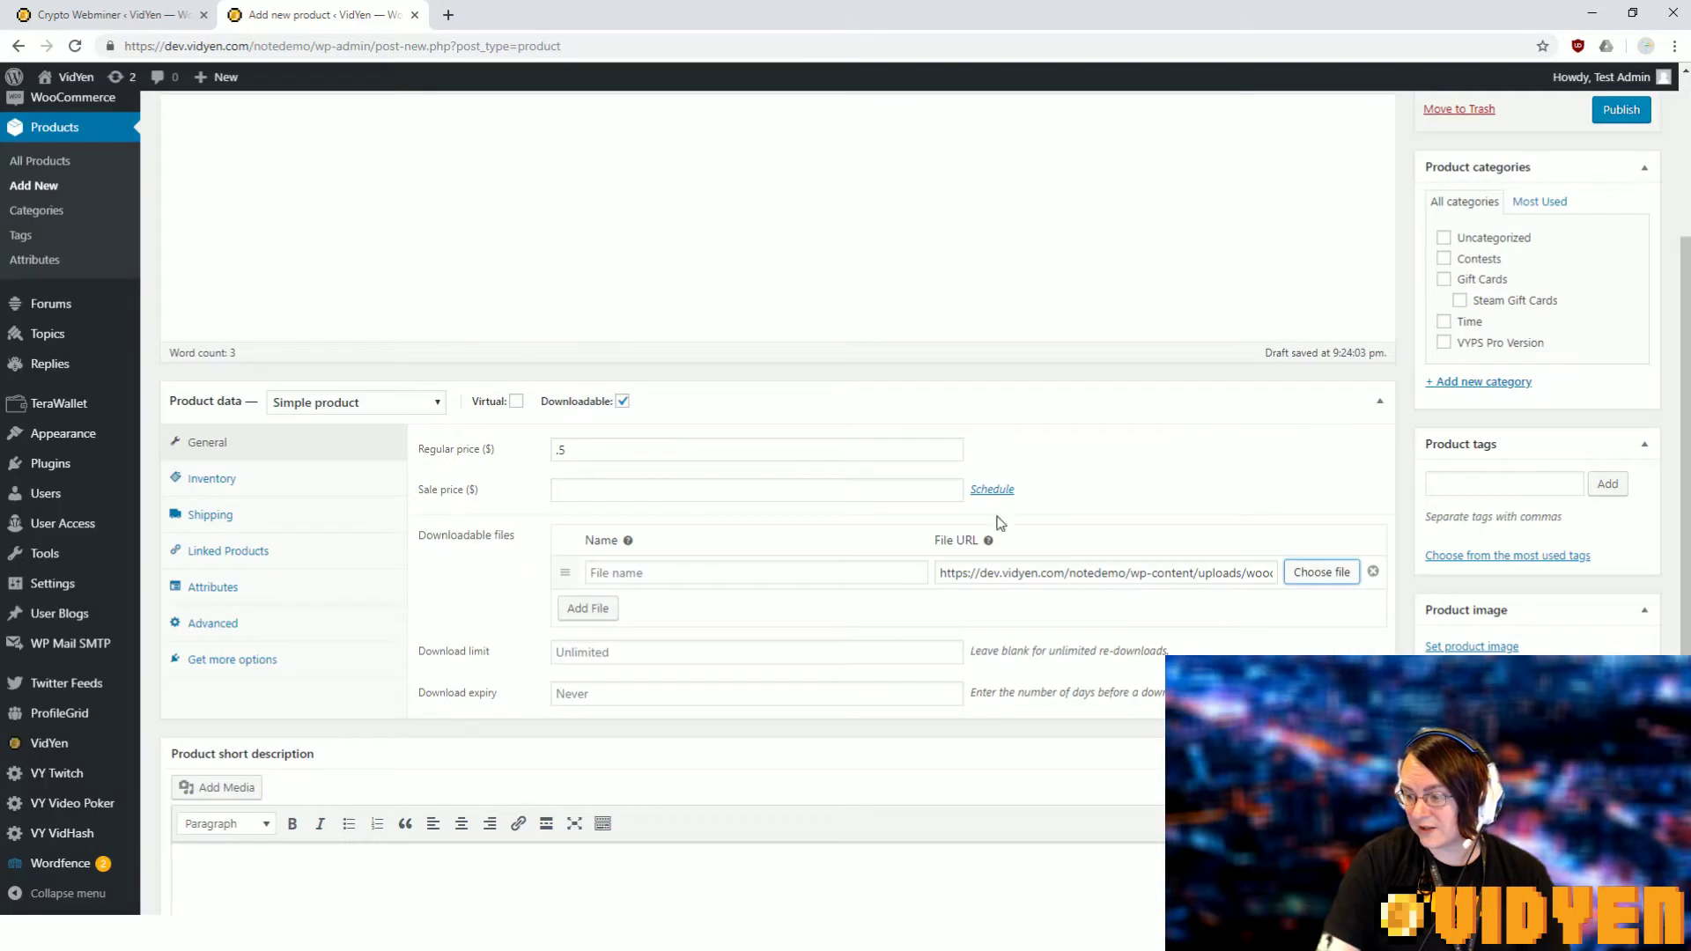
# - Name the download 100NTBC and review the download limit and expiry settings
pyautogui.click(800, 572)
pyautogui.write('100')
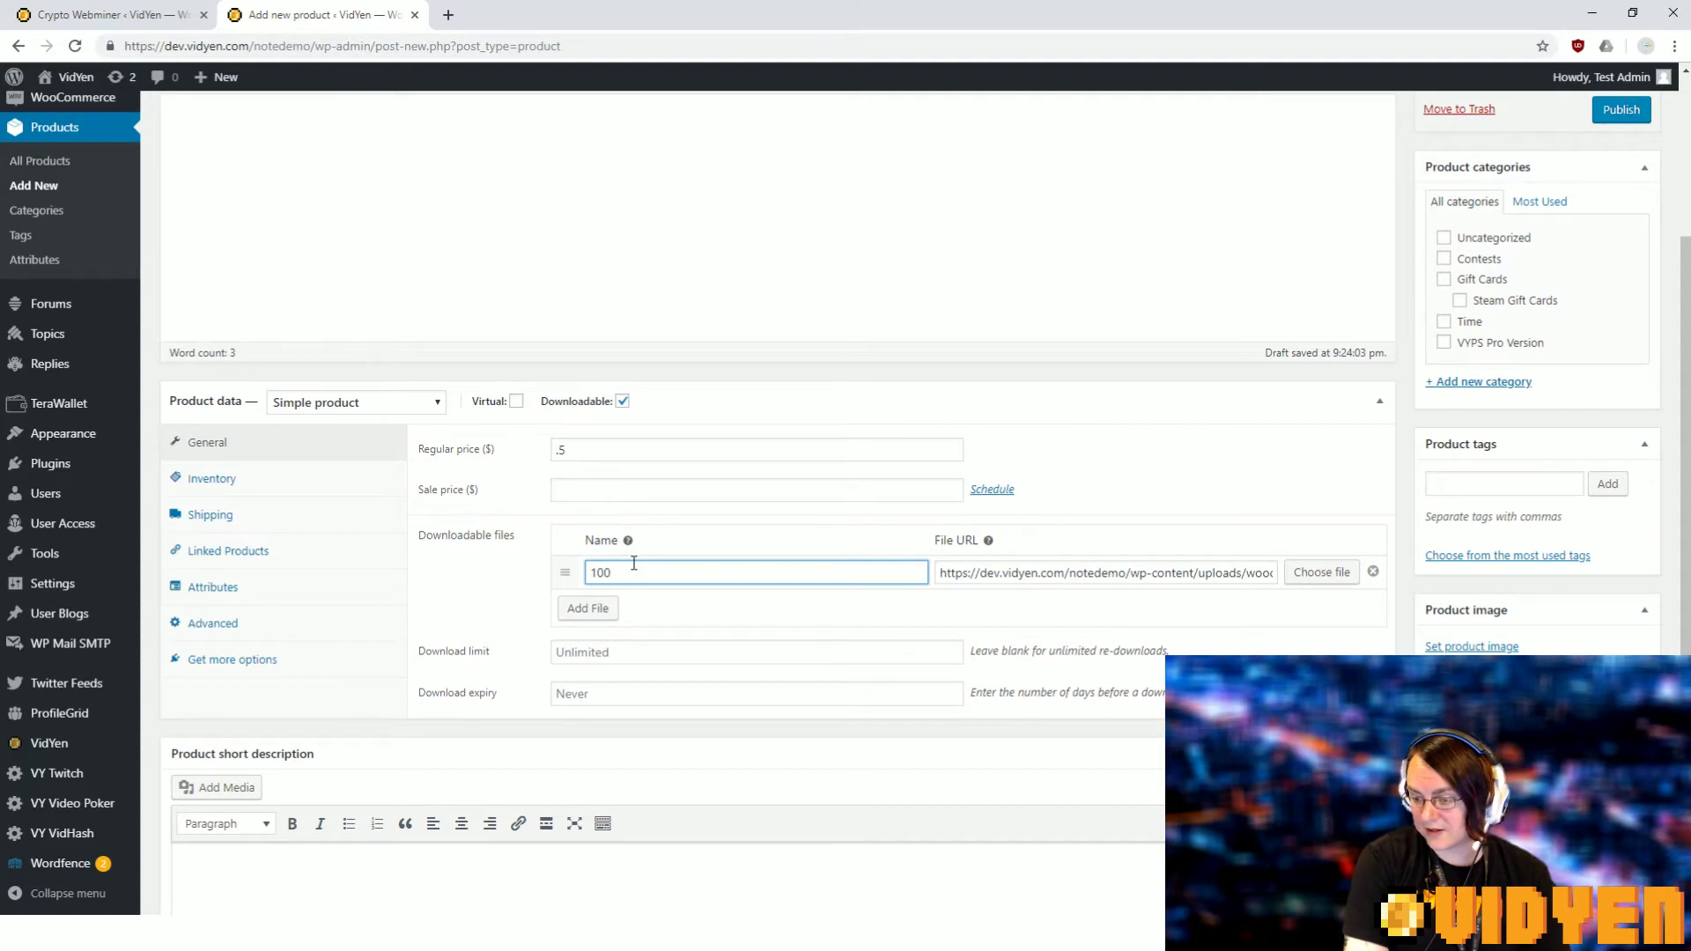
pyautogui.scroll(2, 856, 567)
pyautogui.scroll(-2, 846, 568)
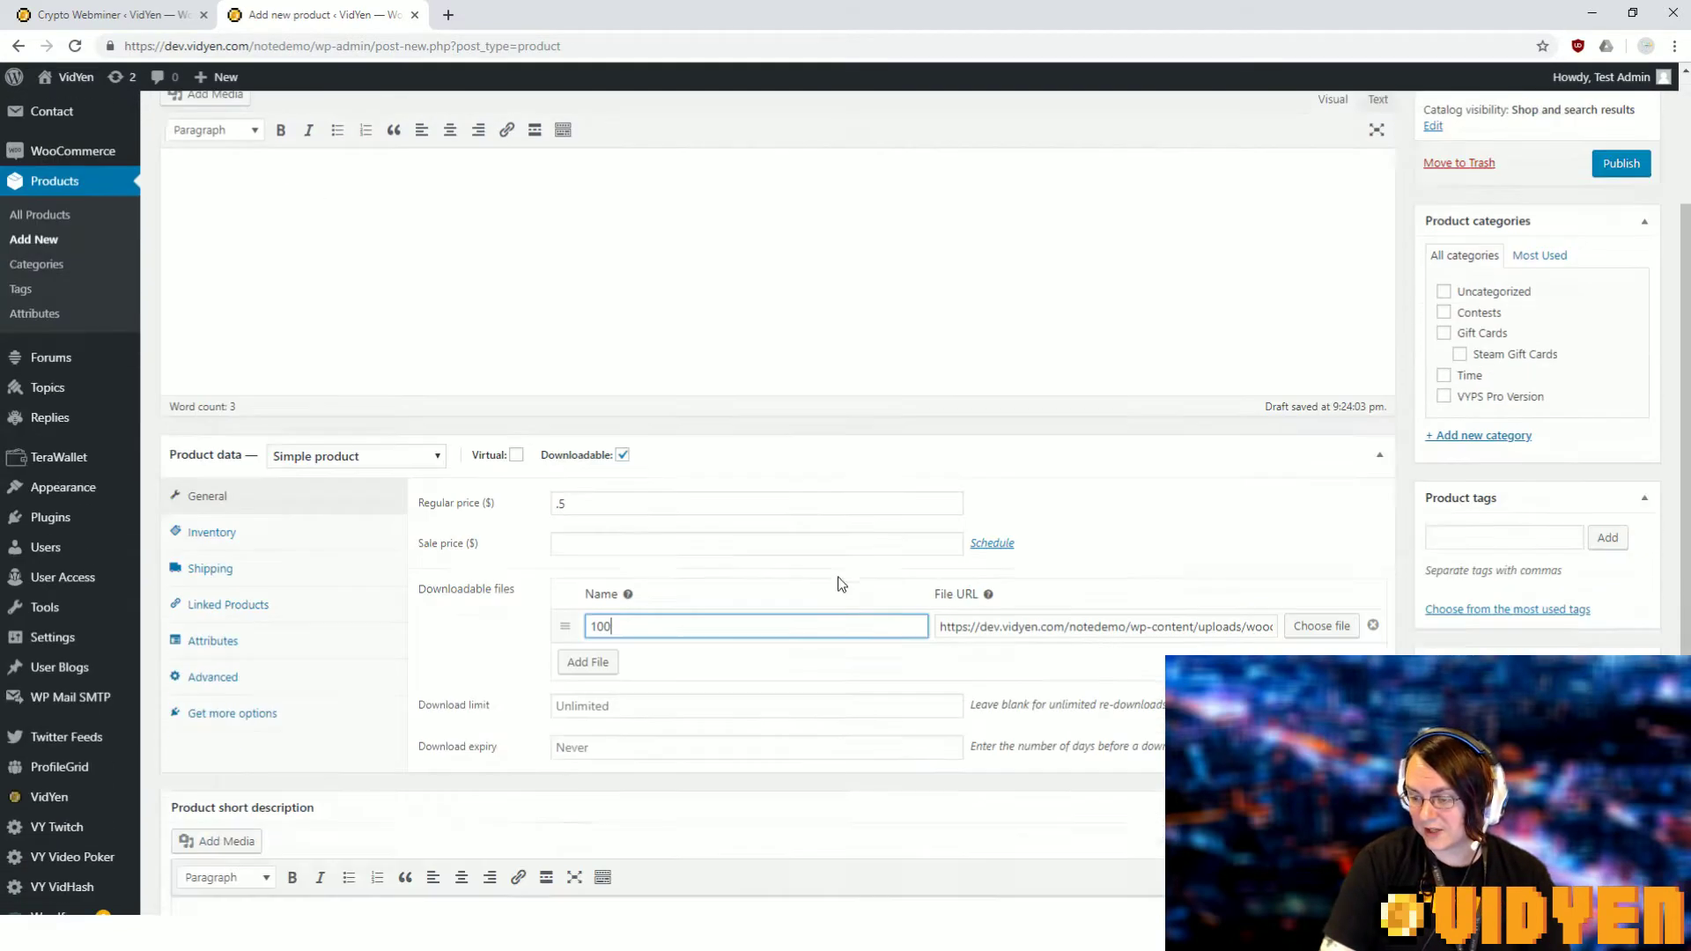
pyautogui.scroll(1, 747, 472)
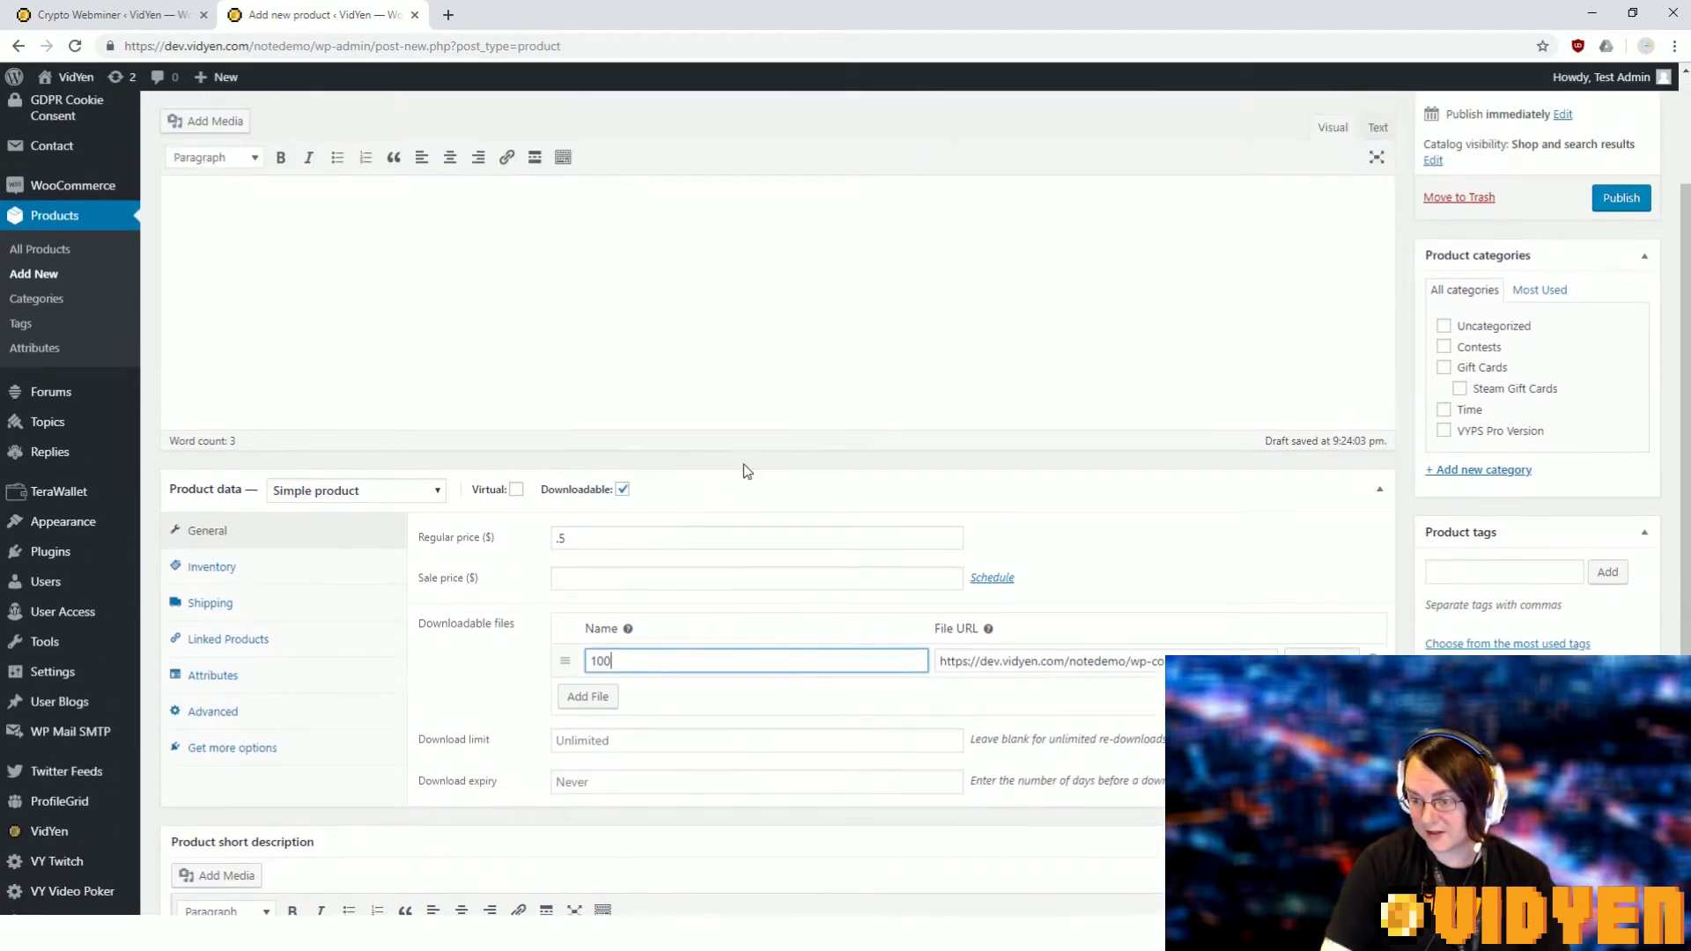
pyautogui.scroll(2, 749, 465)
pyautogui.write('NTBC')
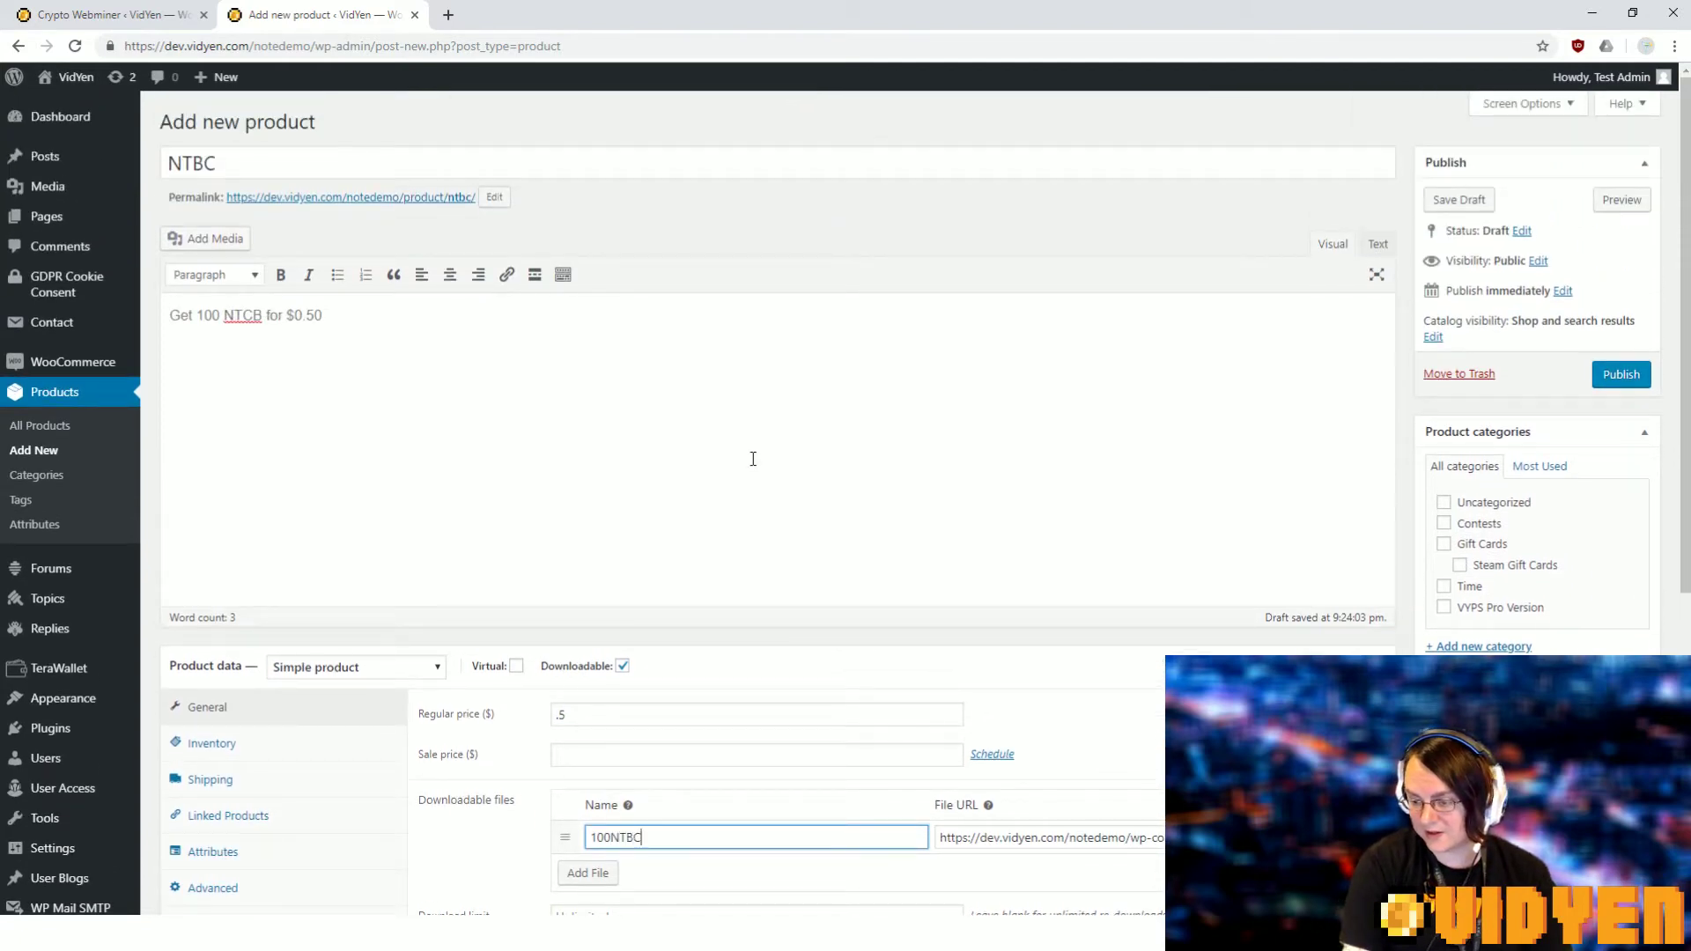
pyautogui.scroll(-3, 872, 481)
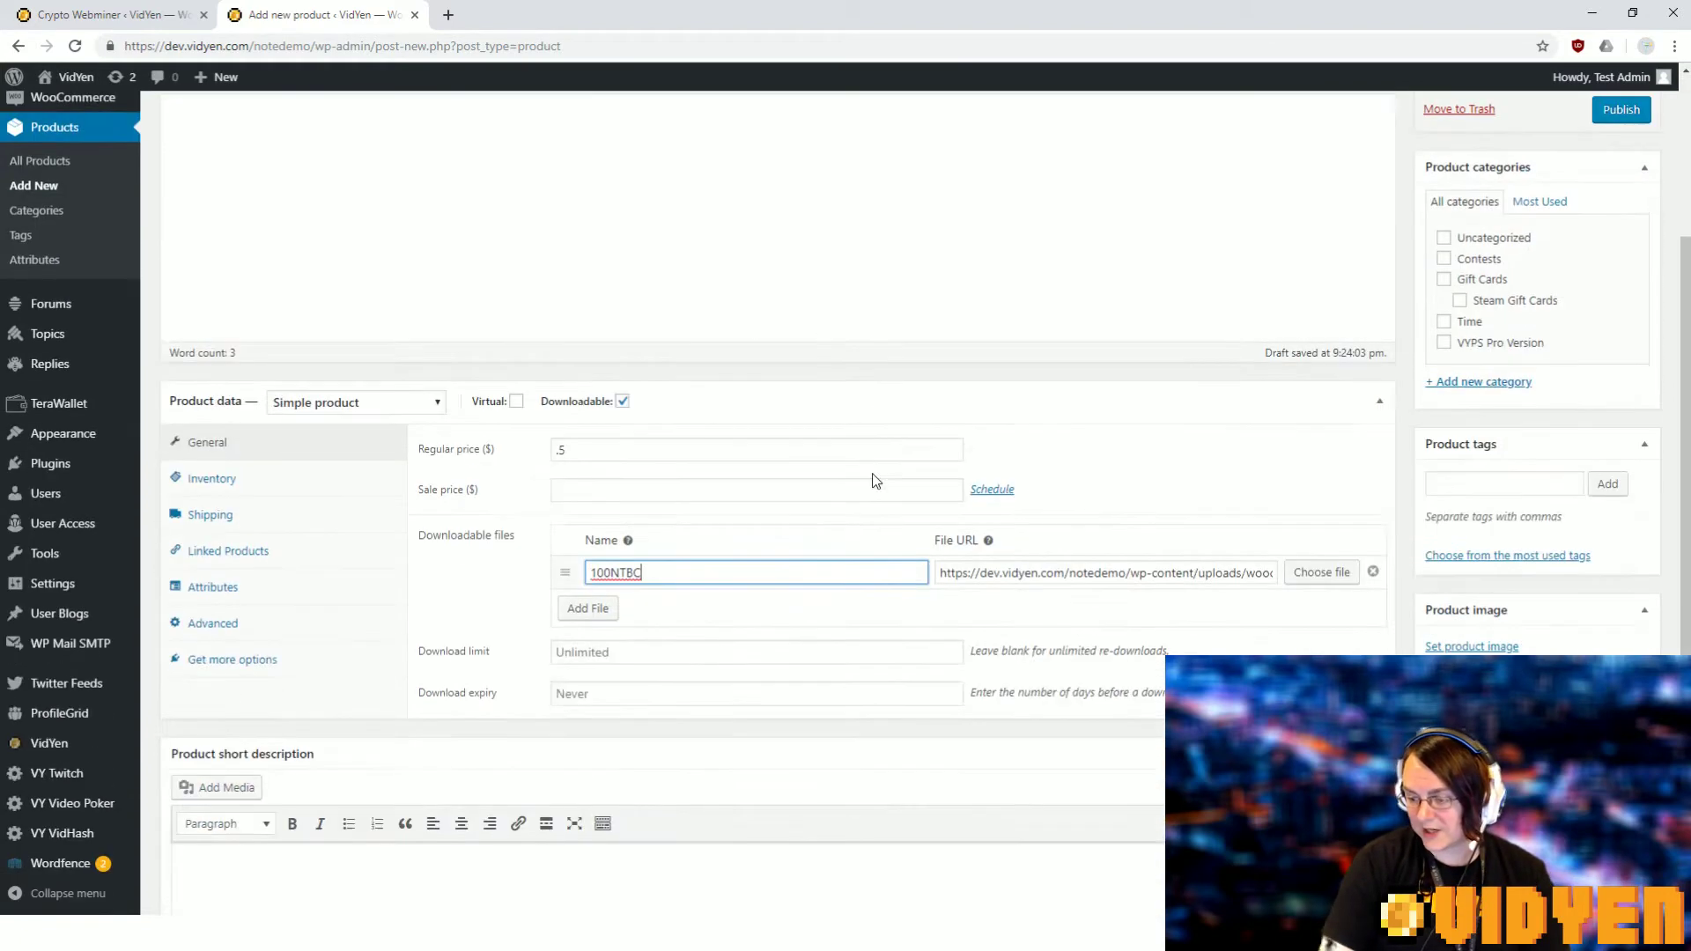
pyautogui.click(709, 650)
pyautogui.click(873, 624)
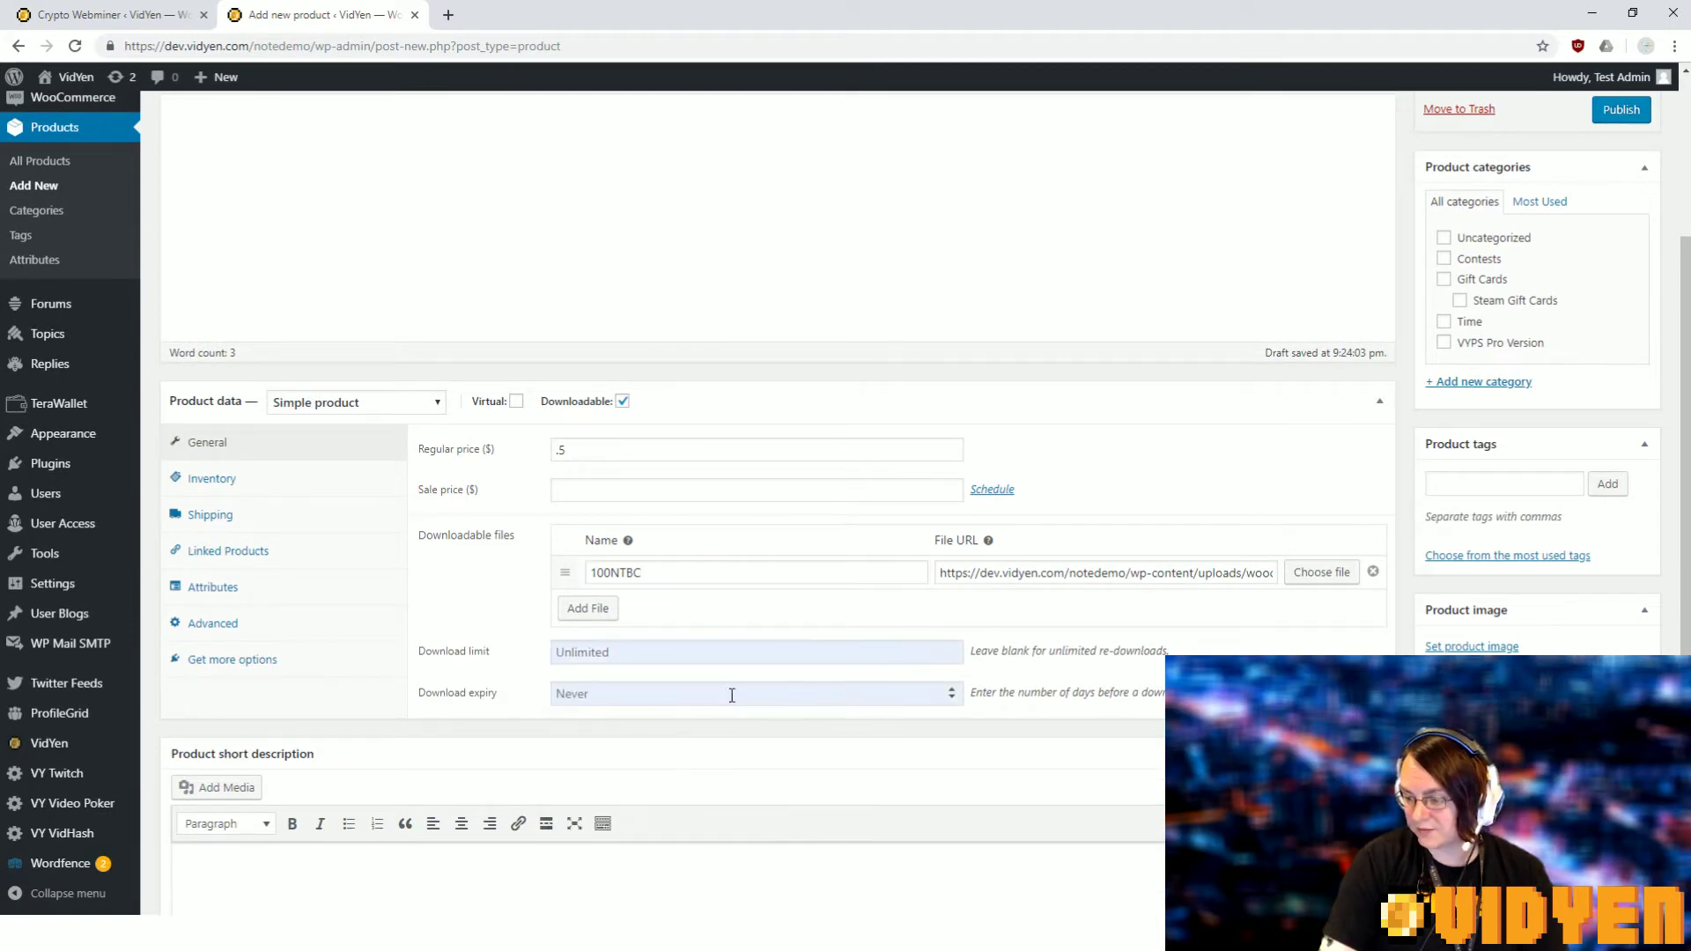
pyautogui.click(676, 694)
pyautogui.scroll(-2, 832, 609)
pyautogui.scroll(1, 468, 705)
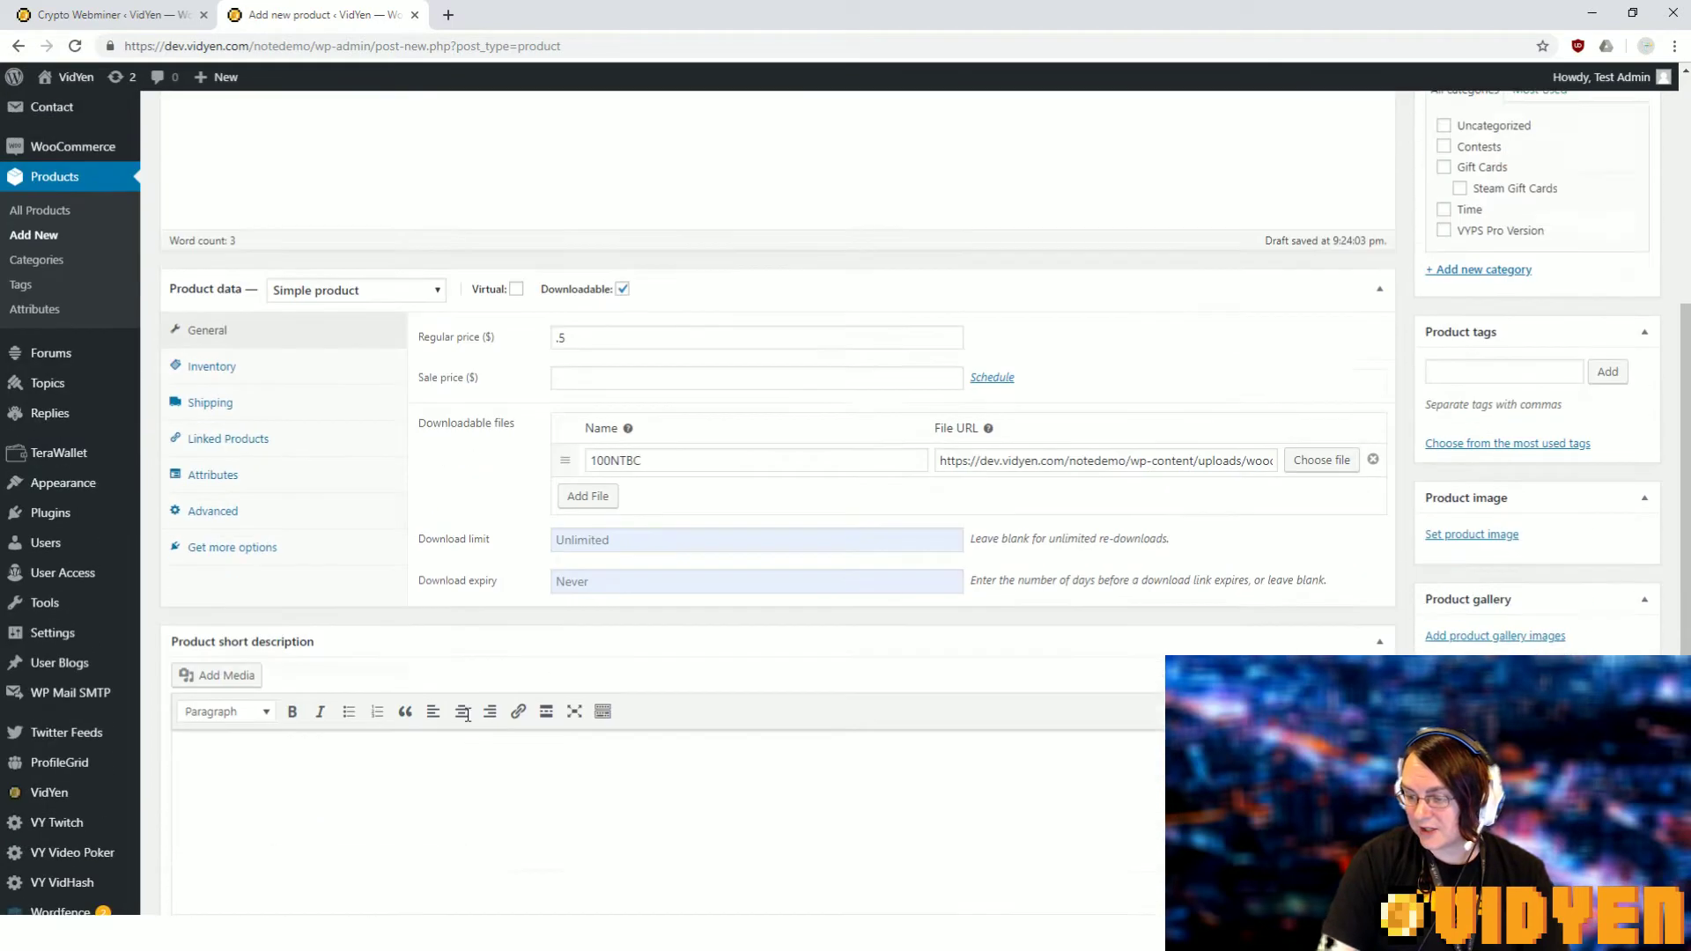
pyautogui.scroll(1, 397, 596)
pyautogui.scroll(3, 353, 500)
pyautogui.scroll(-4, 354, 501)
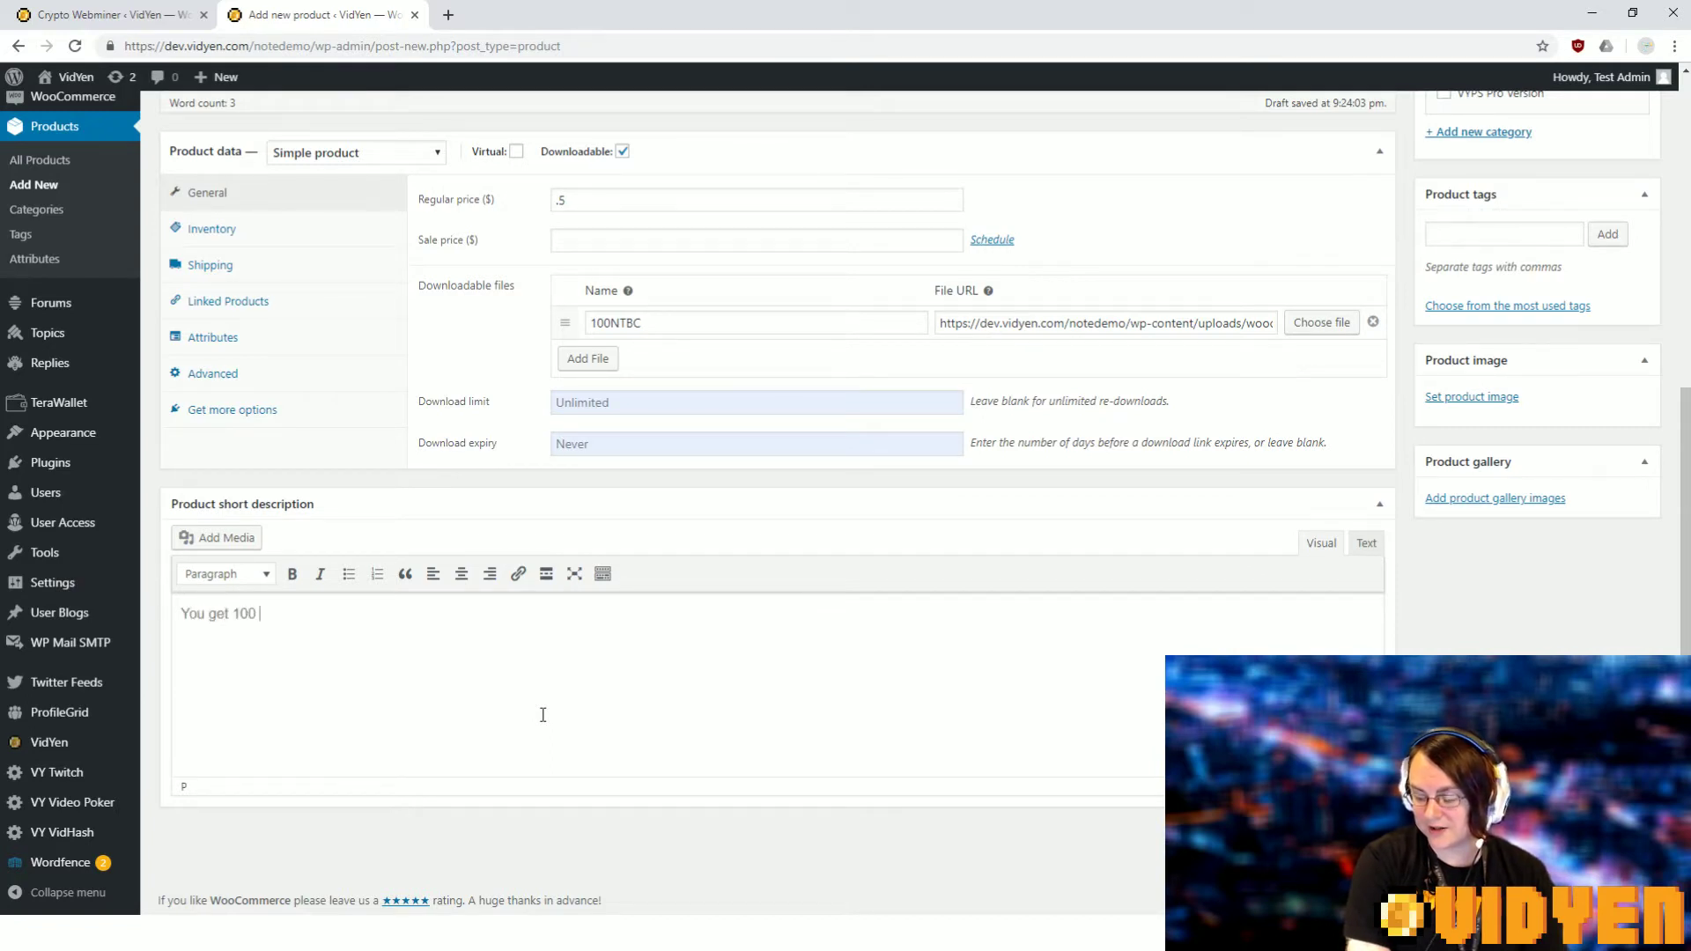
# - Enter the short description 'You get 100 of this crypto' and publish NTBC
pyautogui.press('BackSpace')
pyautogui.write('crypto')
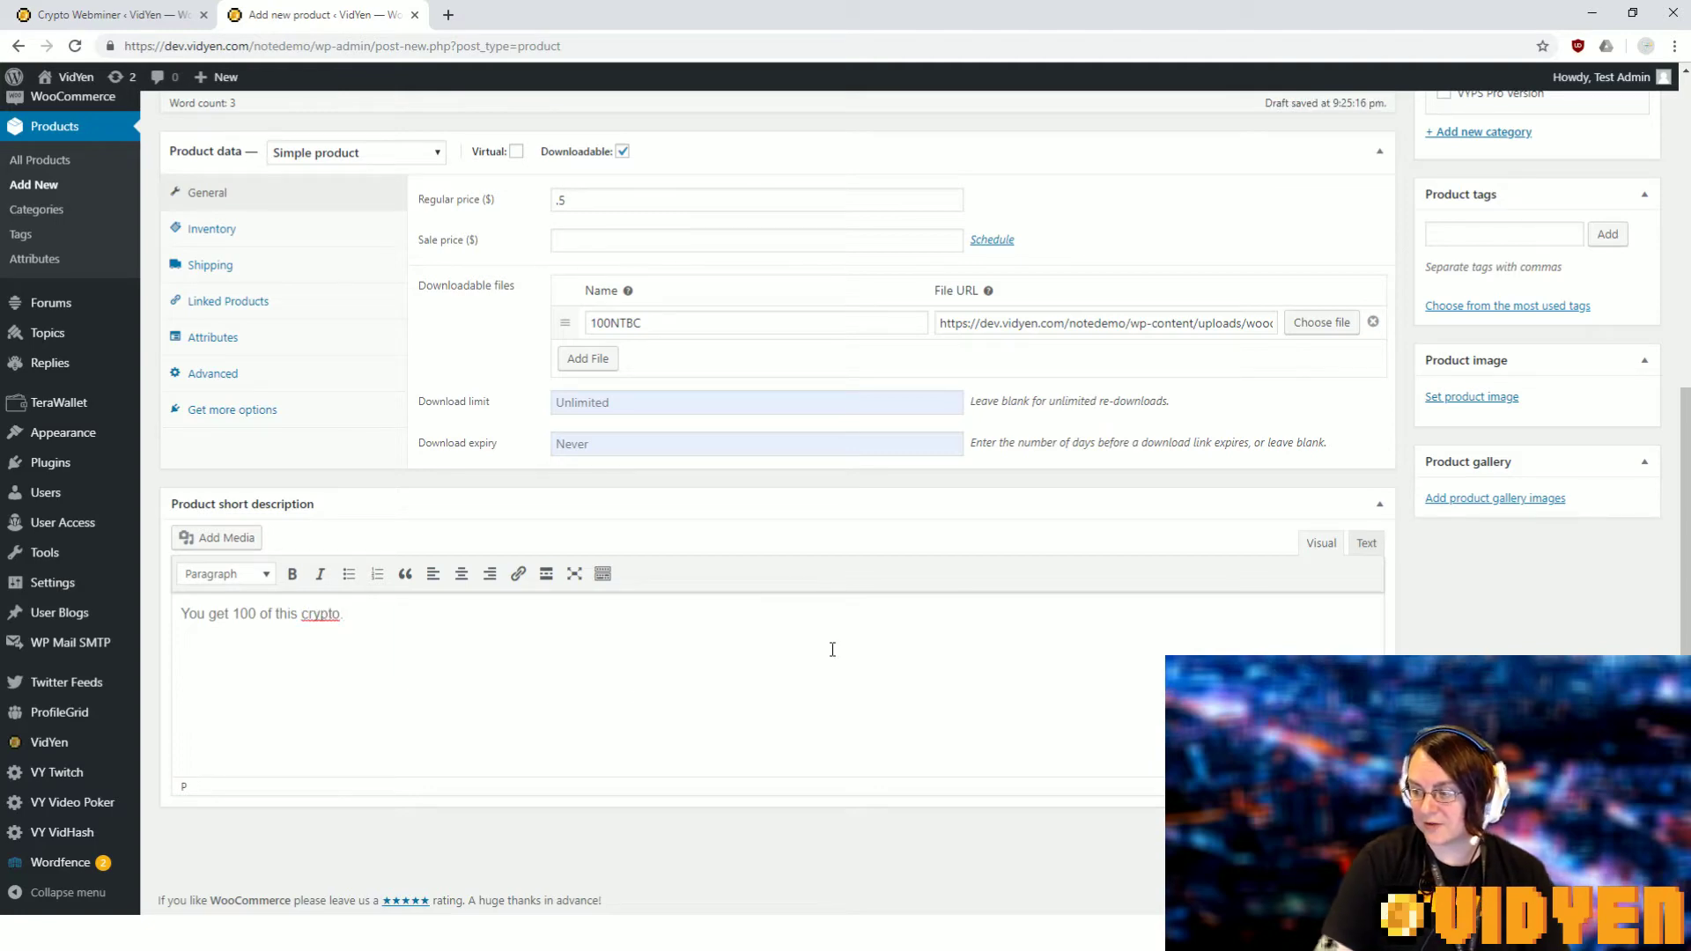
pyautogui.scroll(3, 1107, 615)
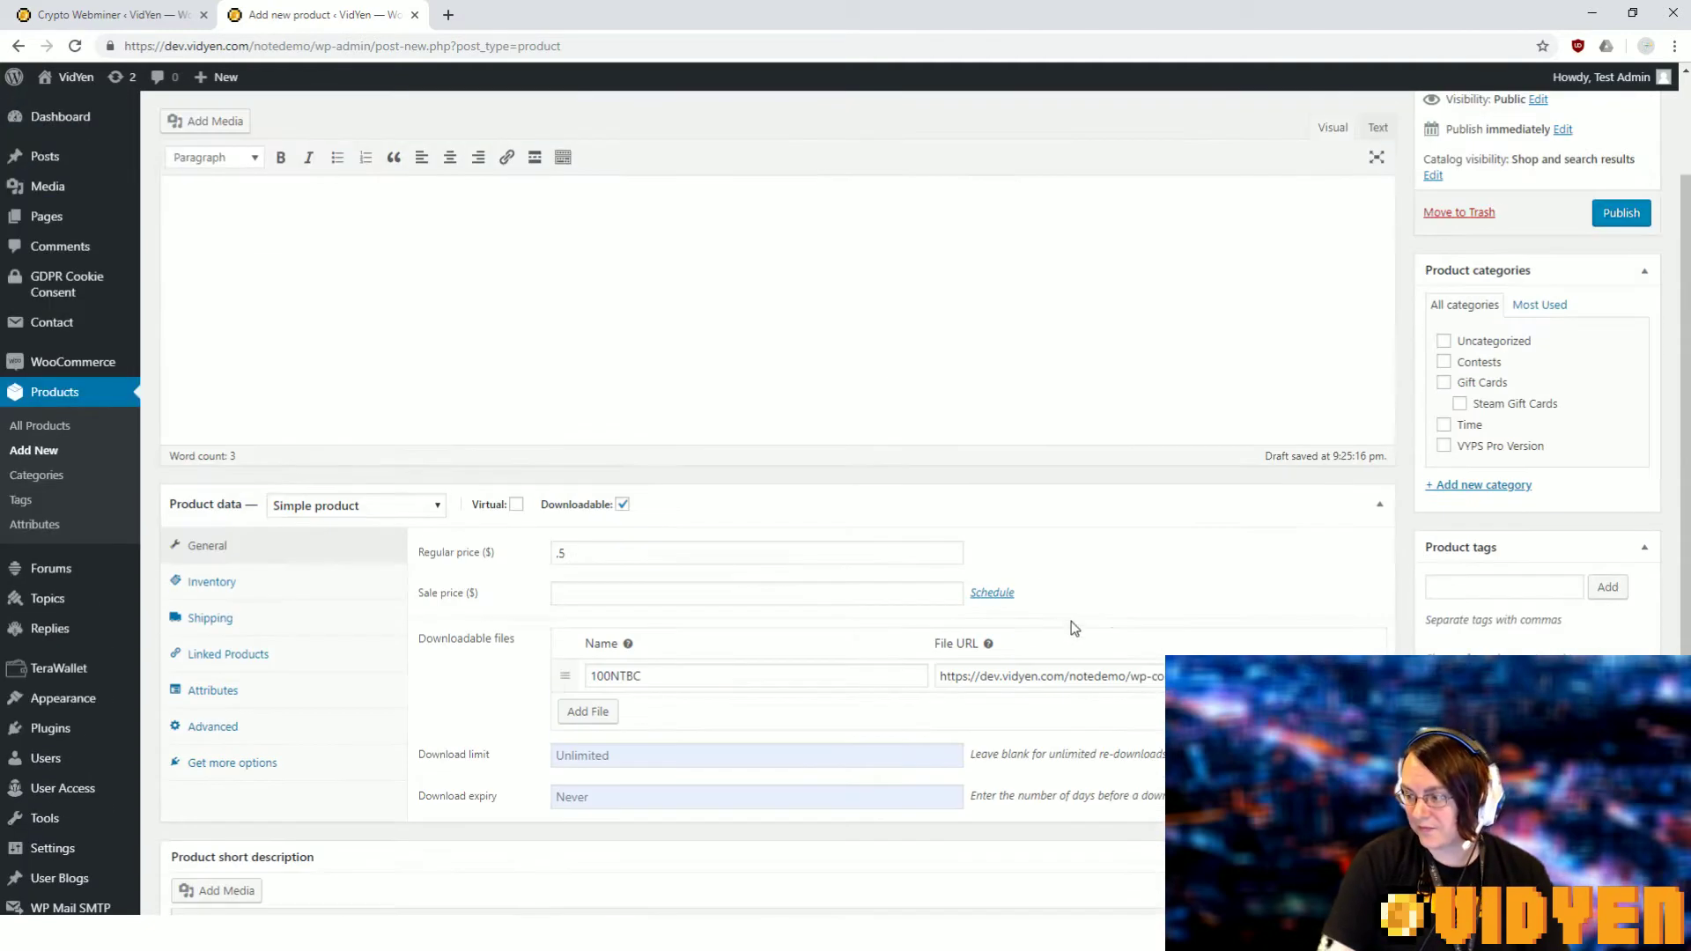
pyautogui.scroll(2, 1472, 477)
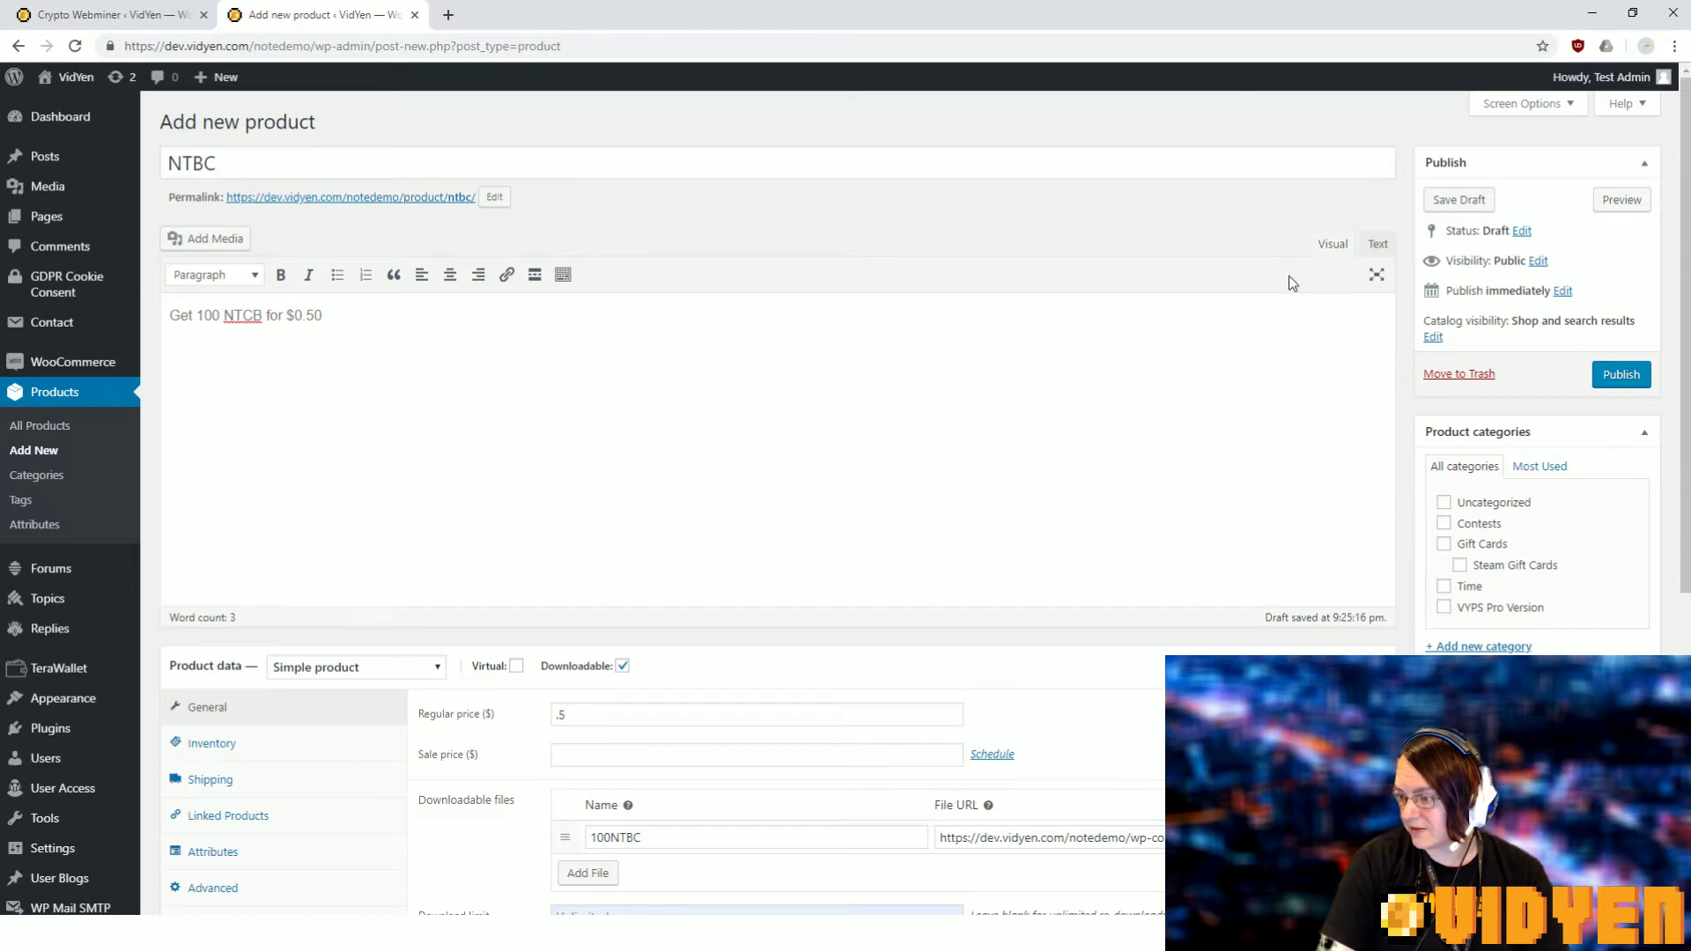
pyautogui.scroll(-5, 1229, 396)
pyautogui.scroll(2, 1333, 382)
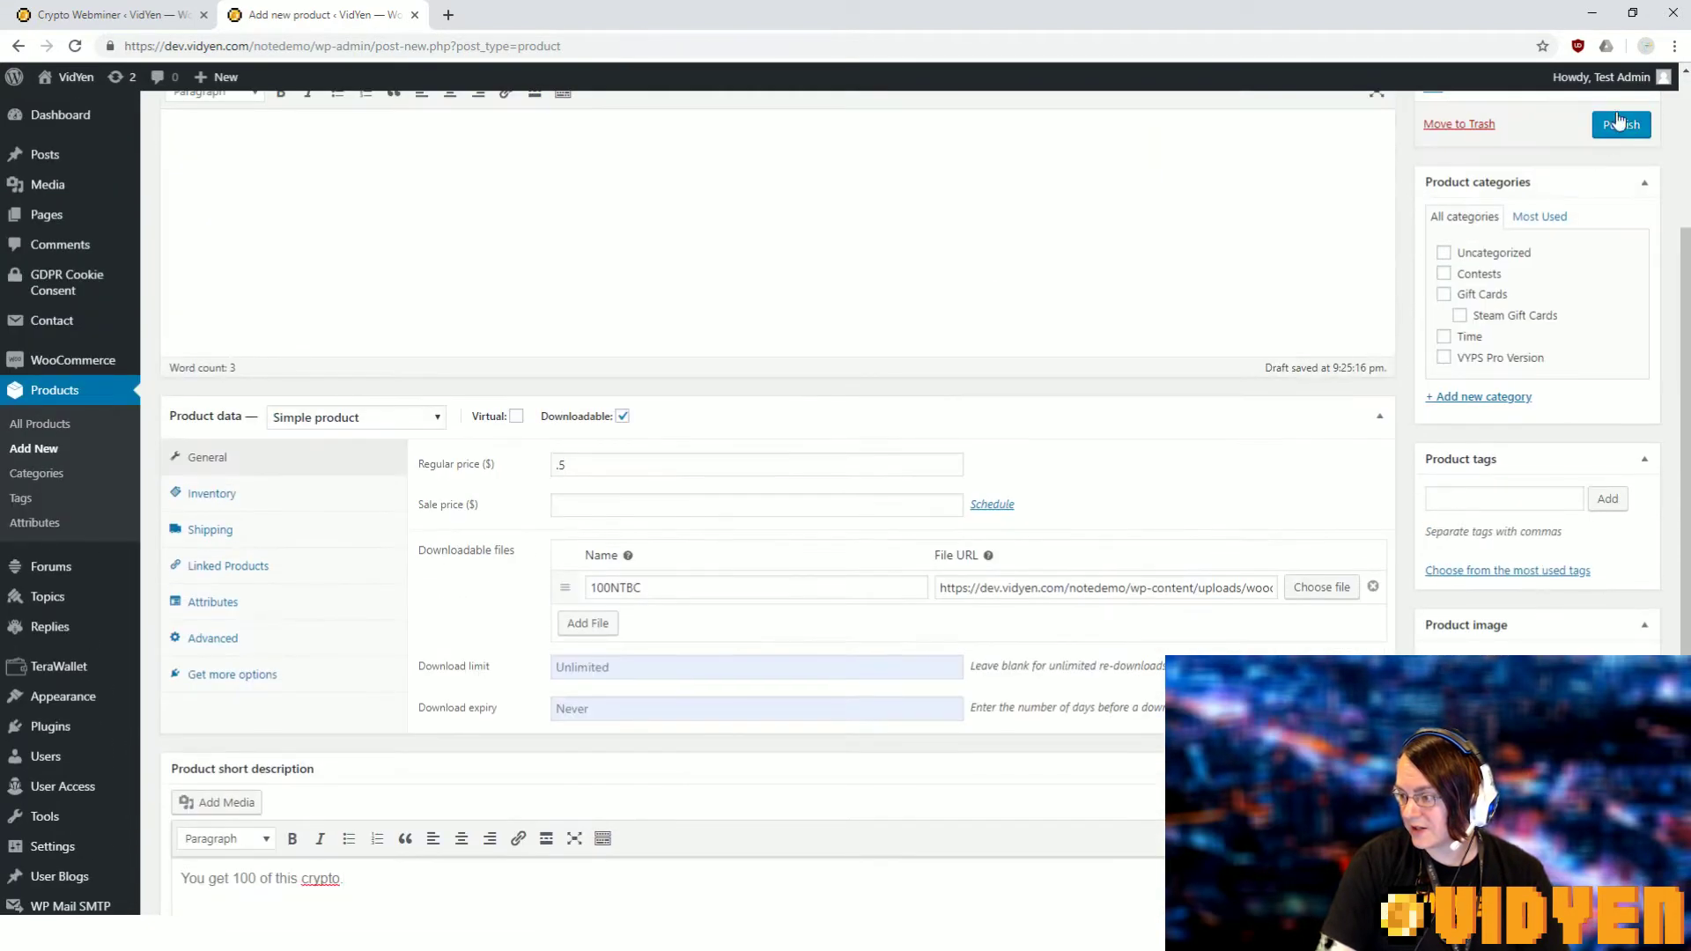
pyautogui.click(1619, 132)
pyautogui.scroll(2, 702, 468)
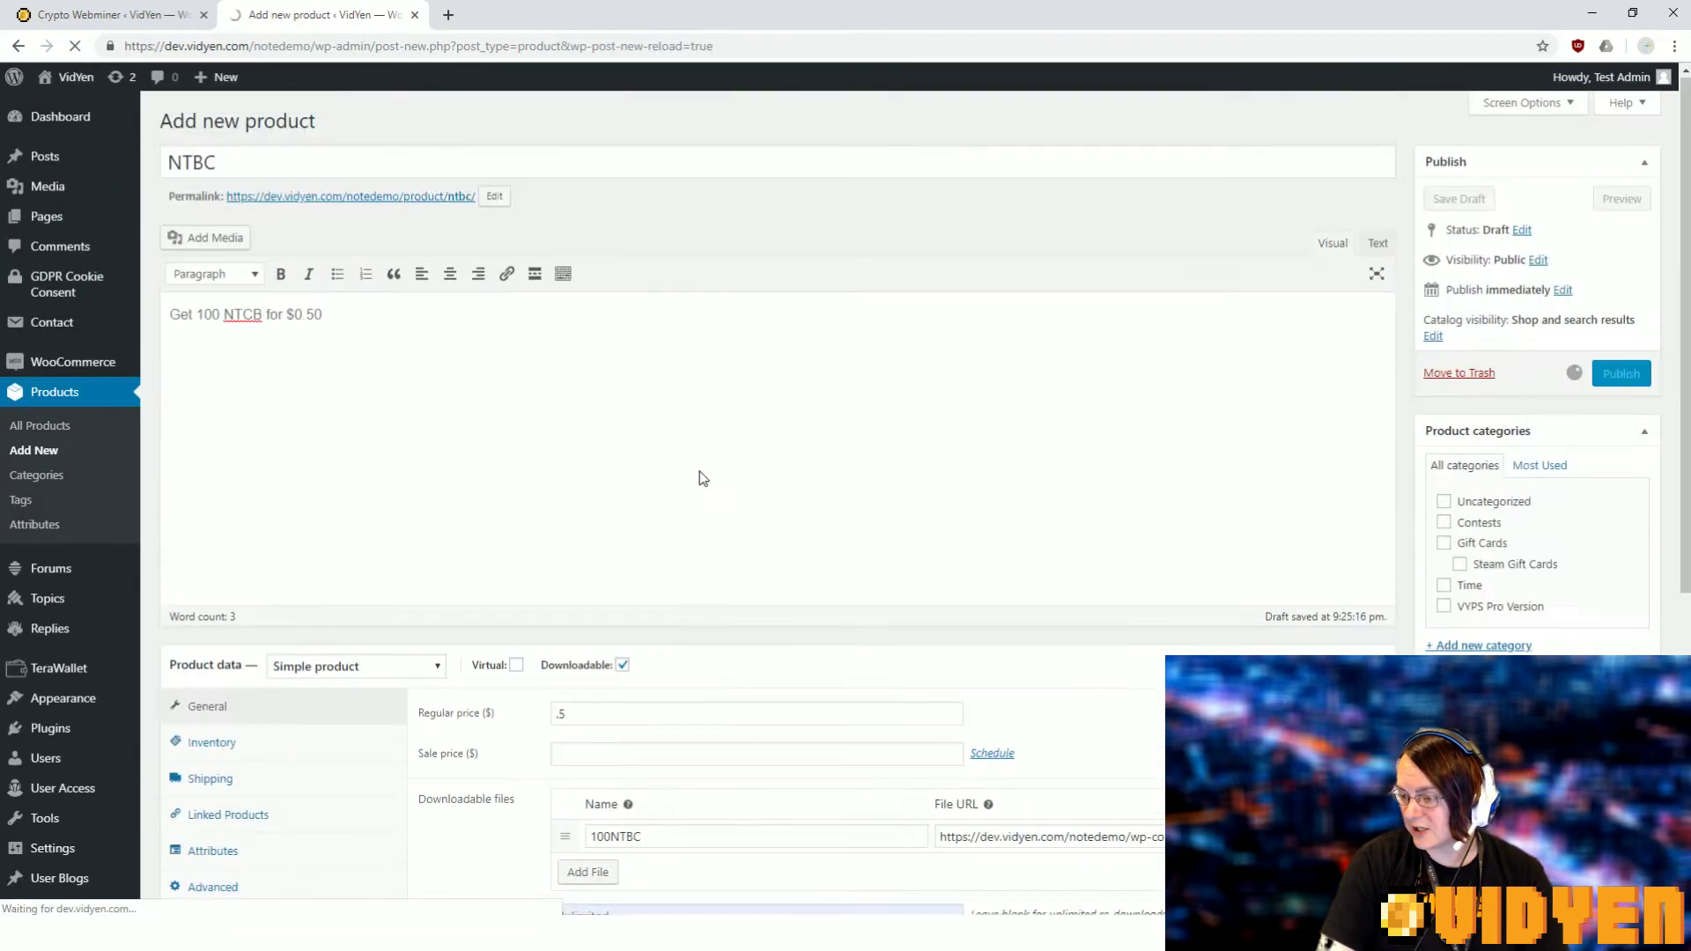
pyautogui.click(79, 14)
pyautogui.click(318, 15)
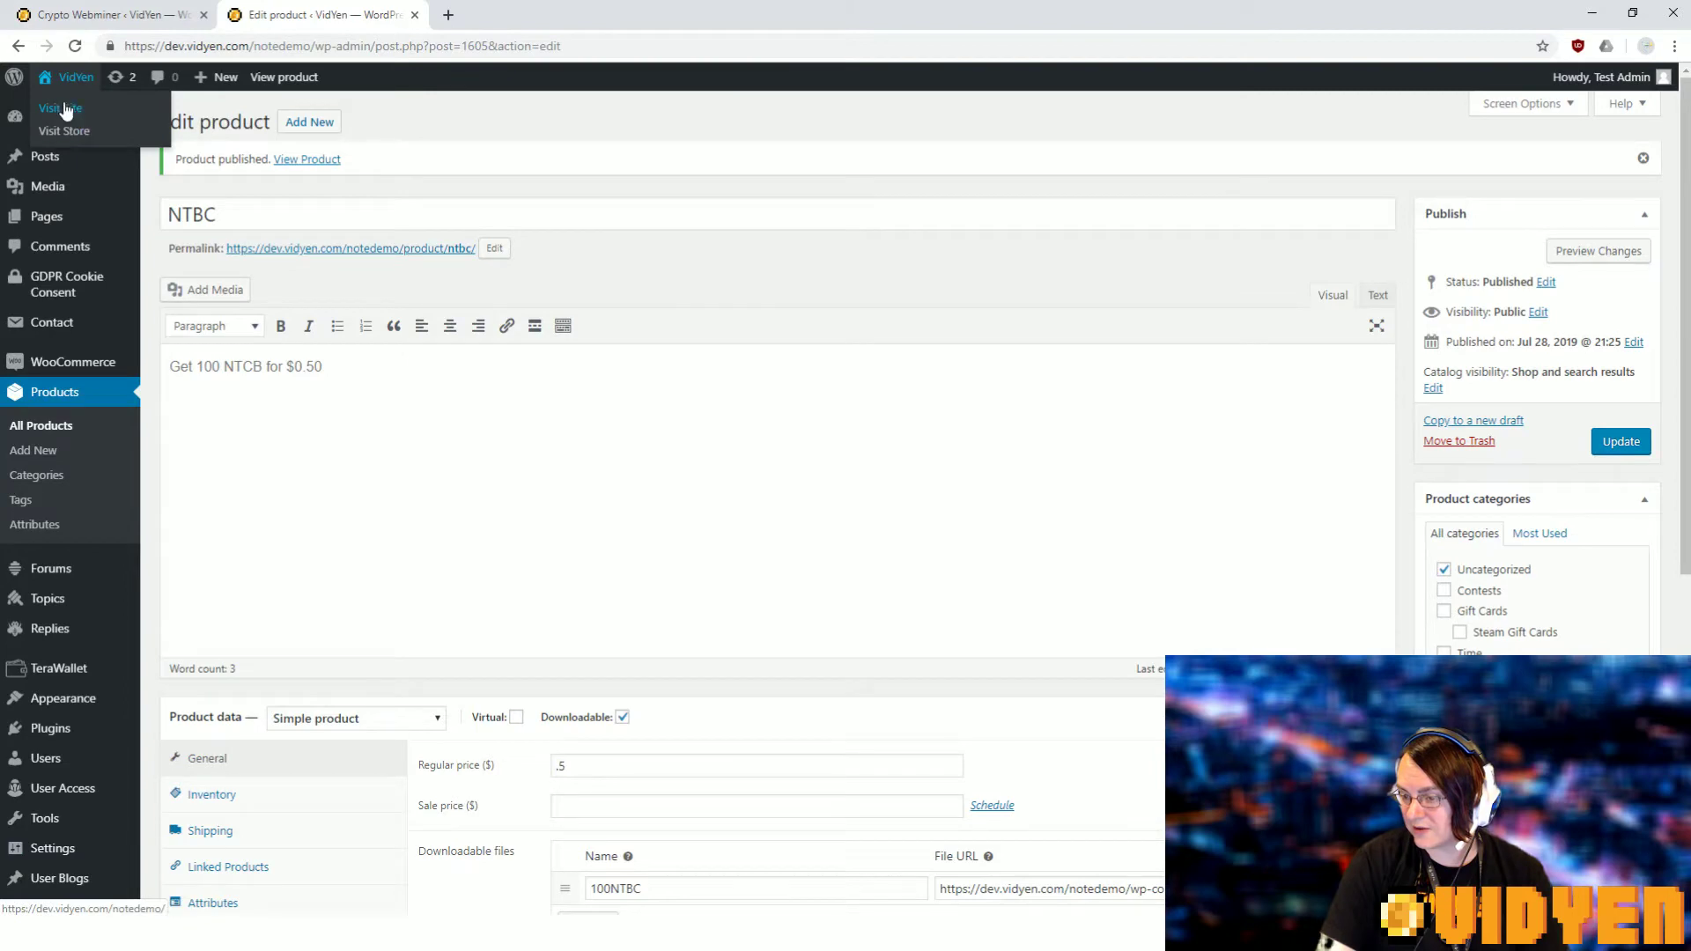
# - Open the public site in a new tab, reload the VidYen WebMiner page, and give mining consent
pyautogui.middleClick(60, 108)
pyautogui.click(509, 15)
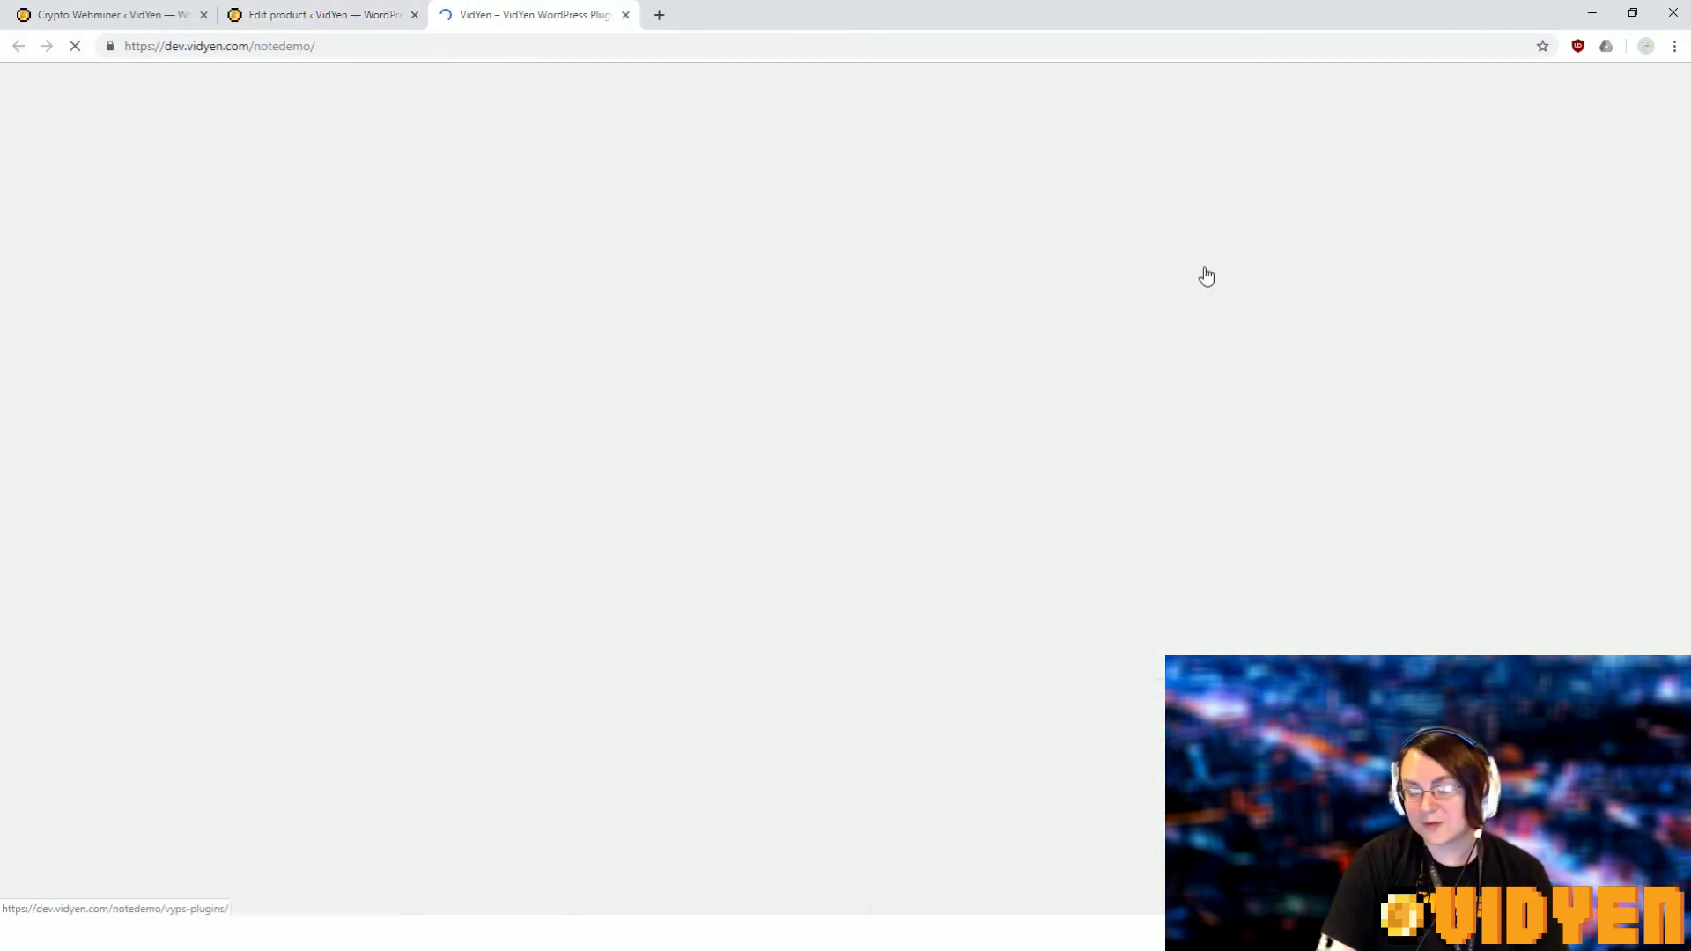
pyautogui.scroll(-3, 1242, 291)
pyautogui.scroll(-2, 1257, 303)
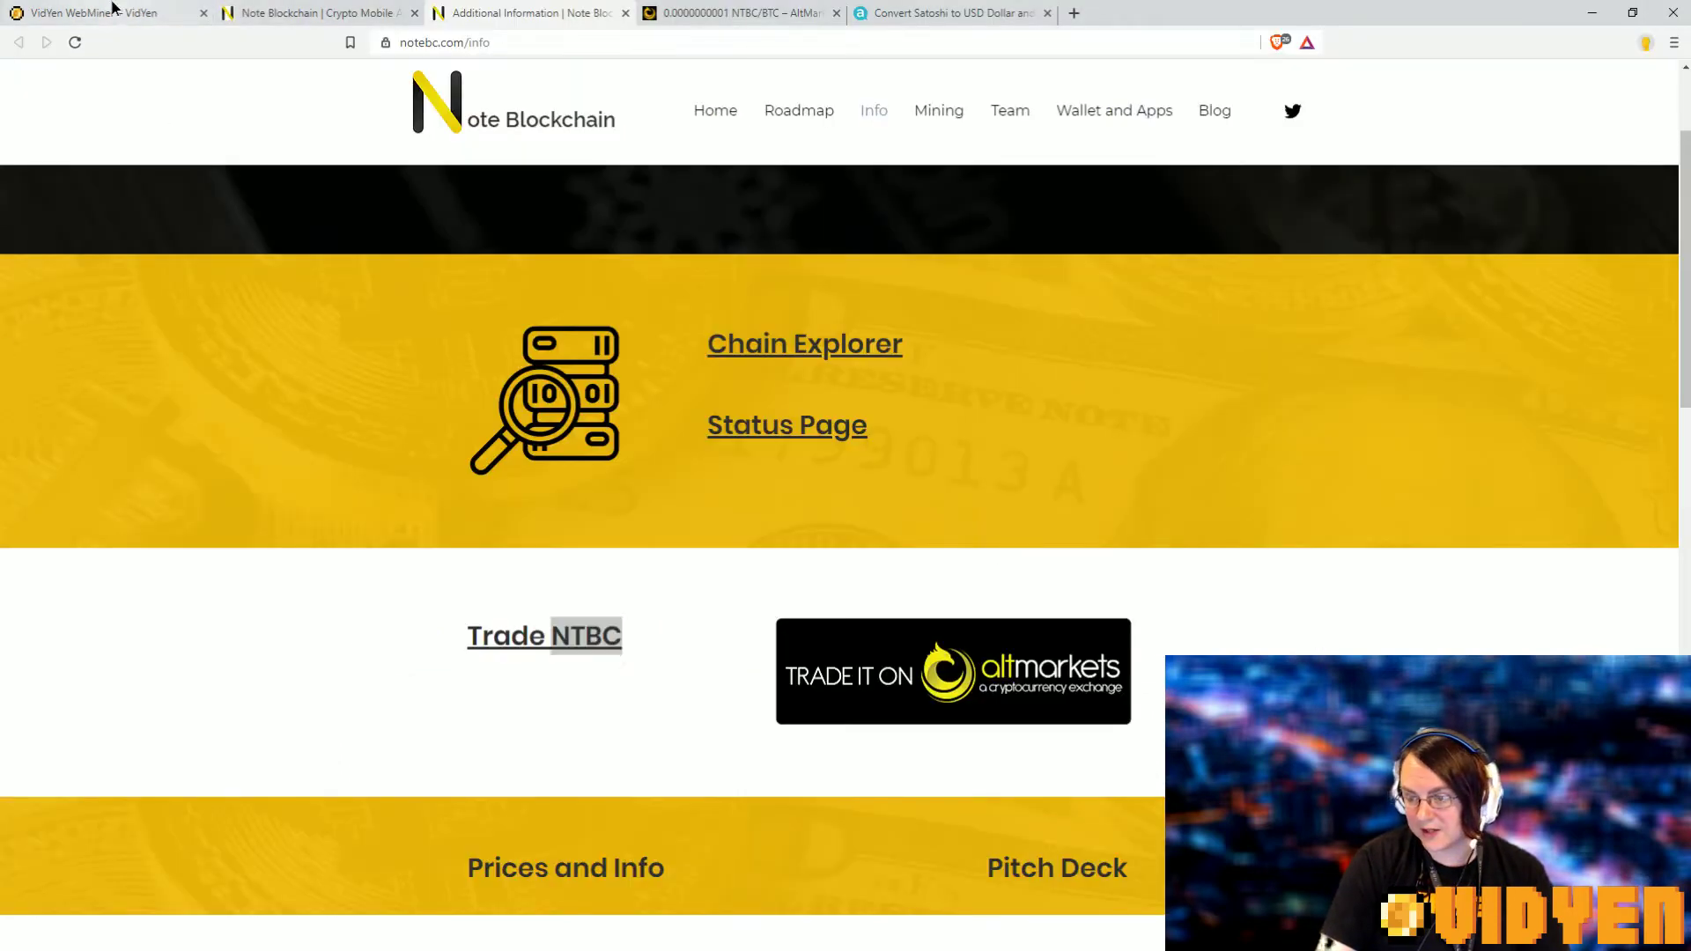
pyautogui.click(111, 16)
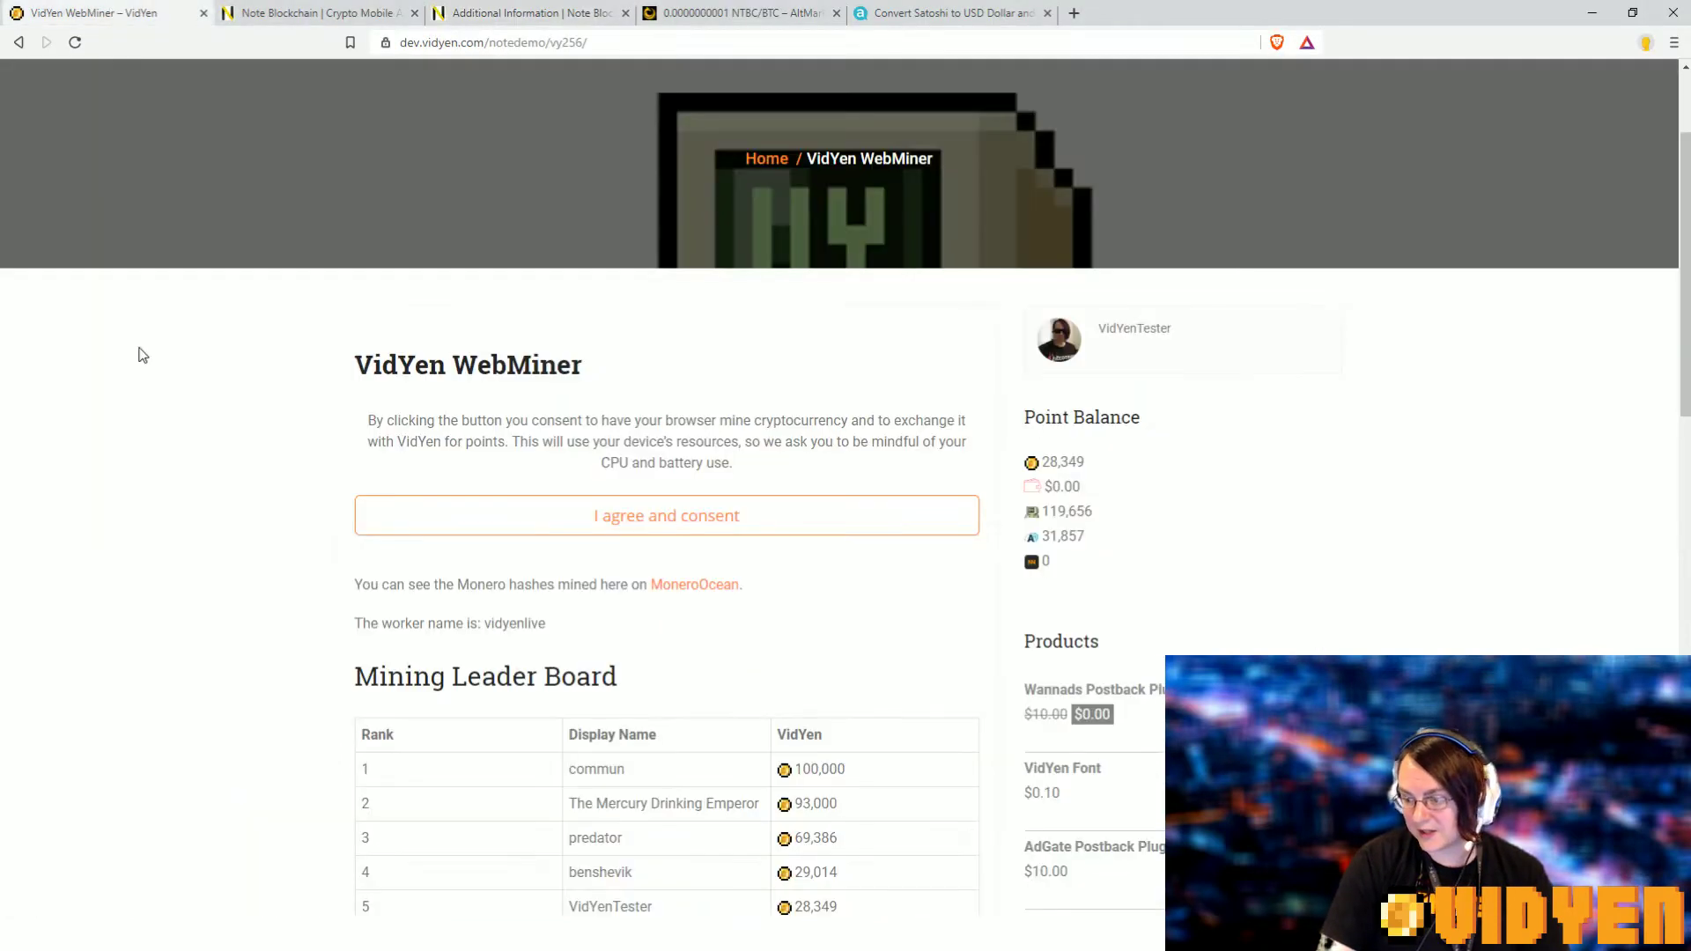
pyautogui.scroll(2, 539, 332)
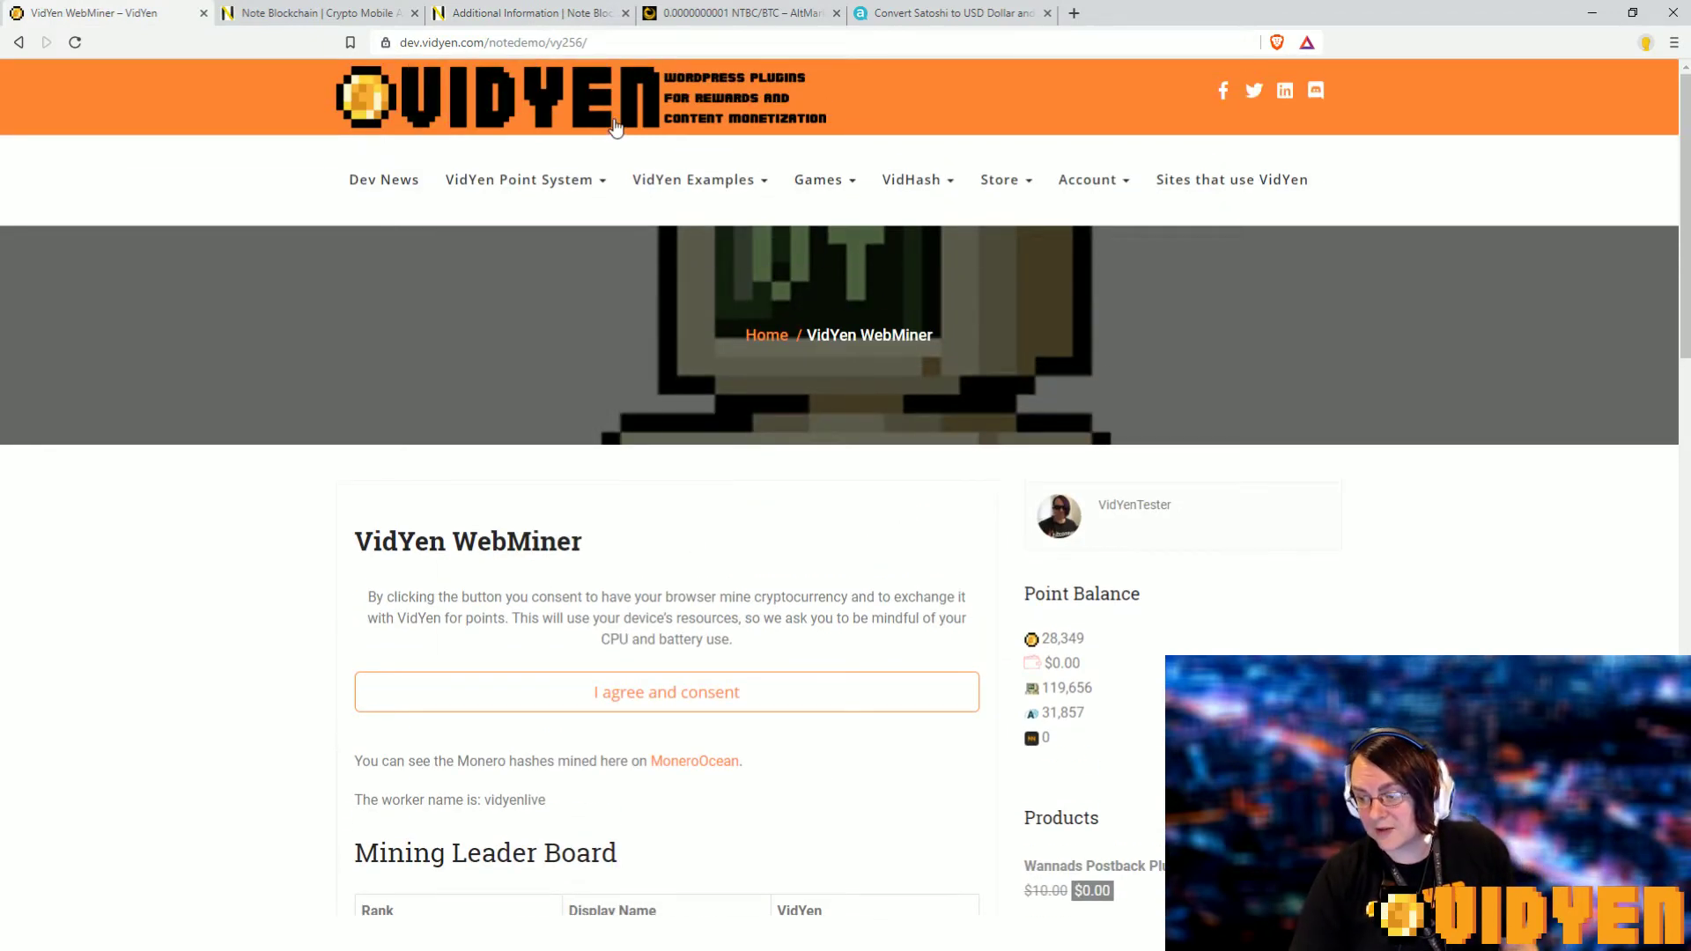
pyautogui.moveTo(692, 181)
pyautogui.click(707, 226)
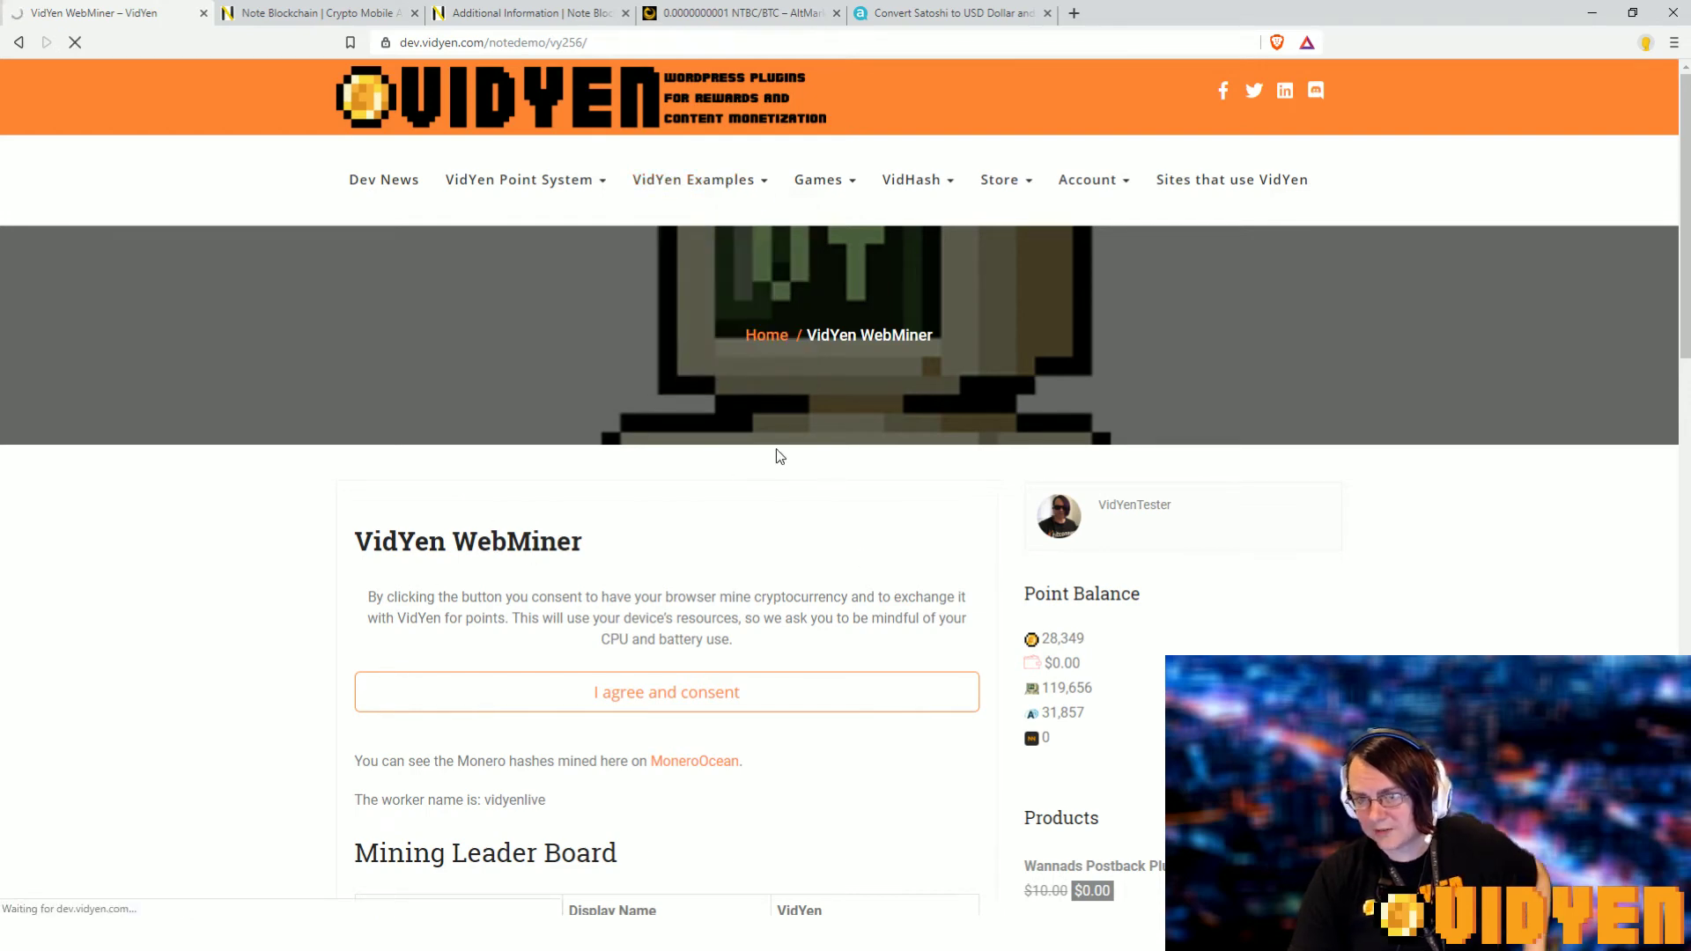
pyautogui.scroll(-2, 760, 560)
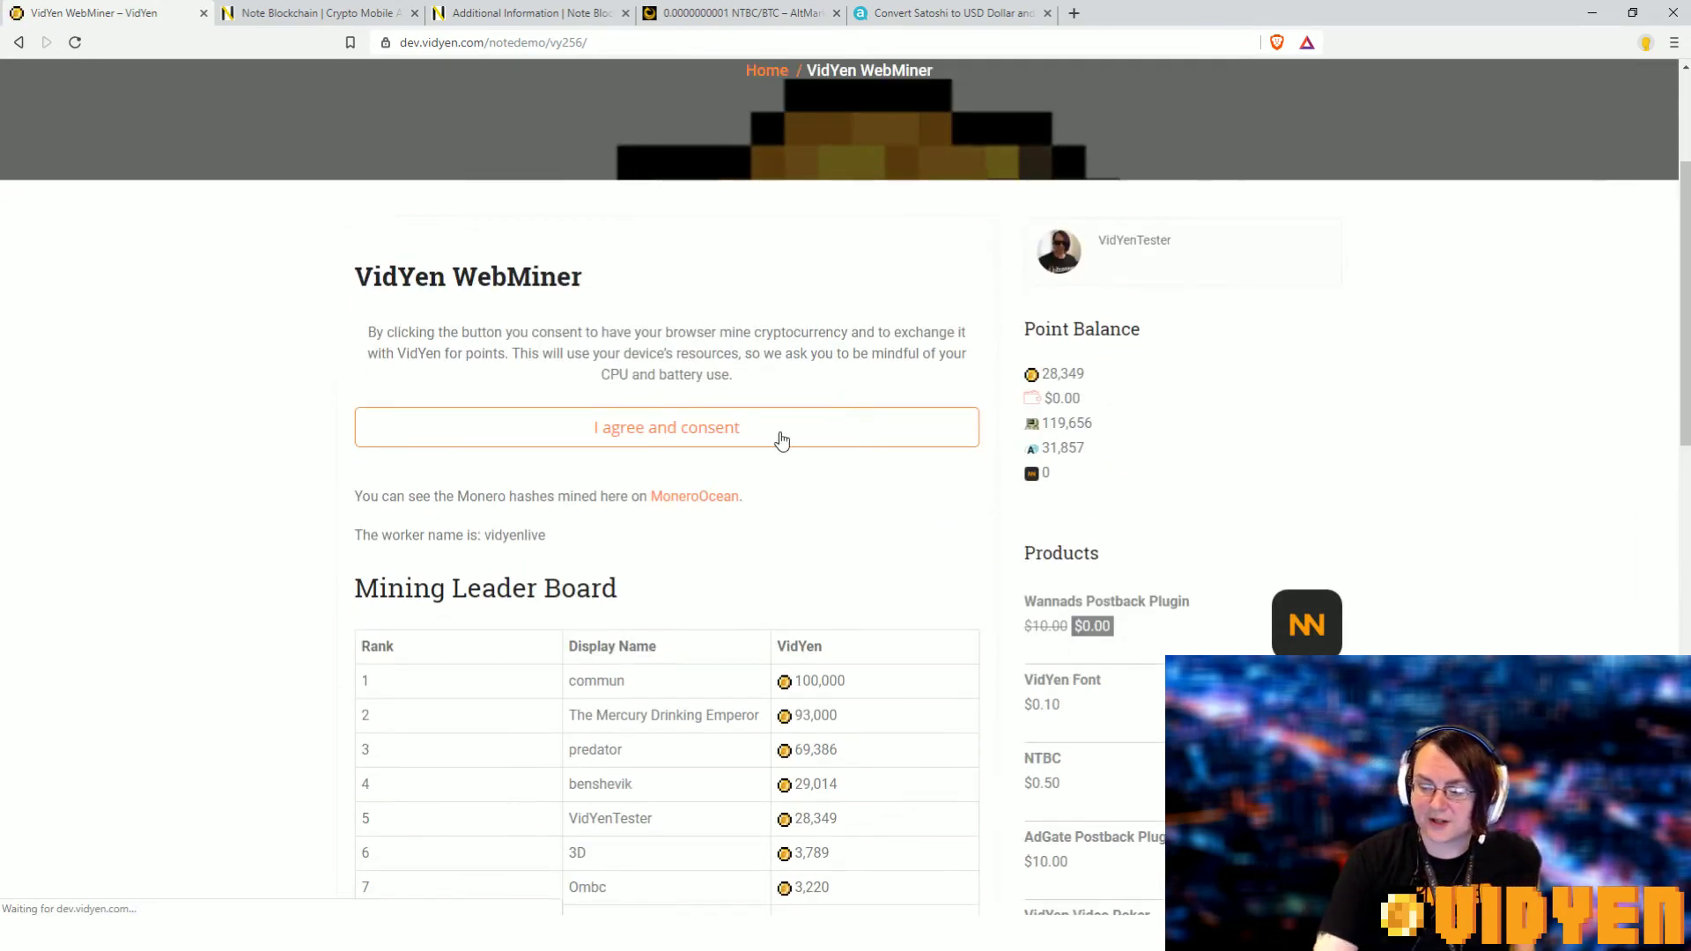
pyautogui.click(758, 426)
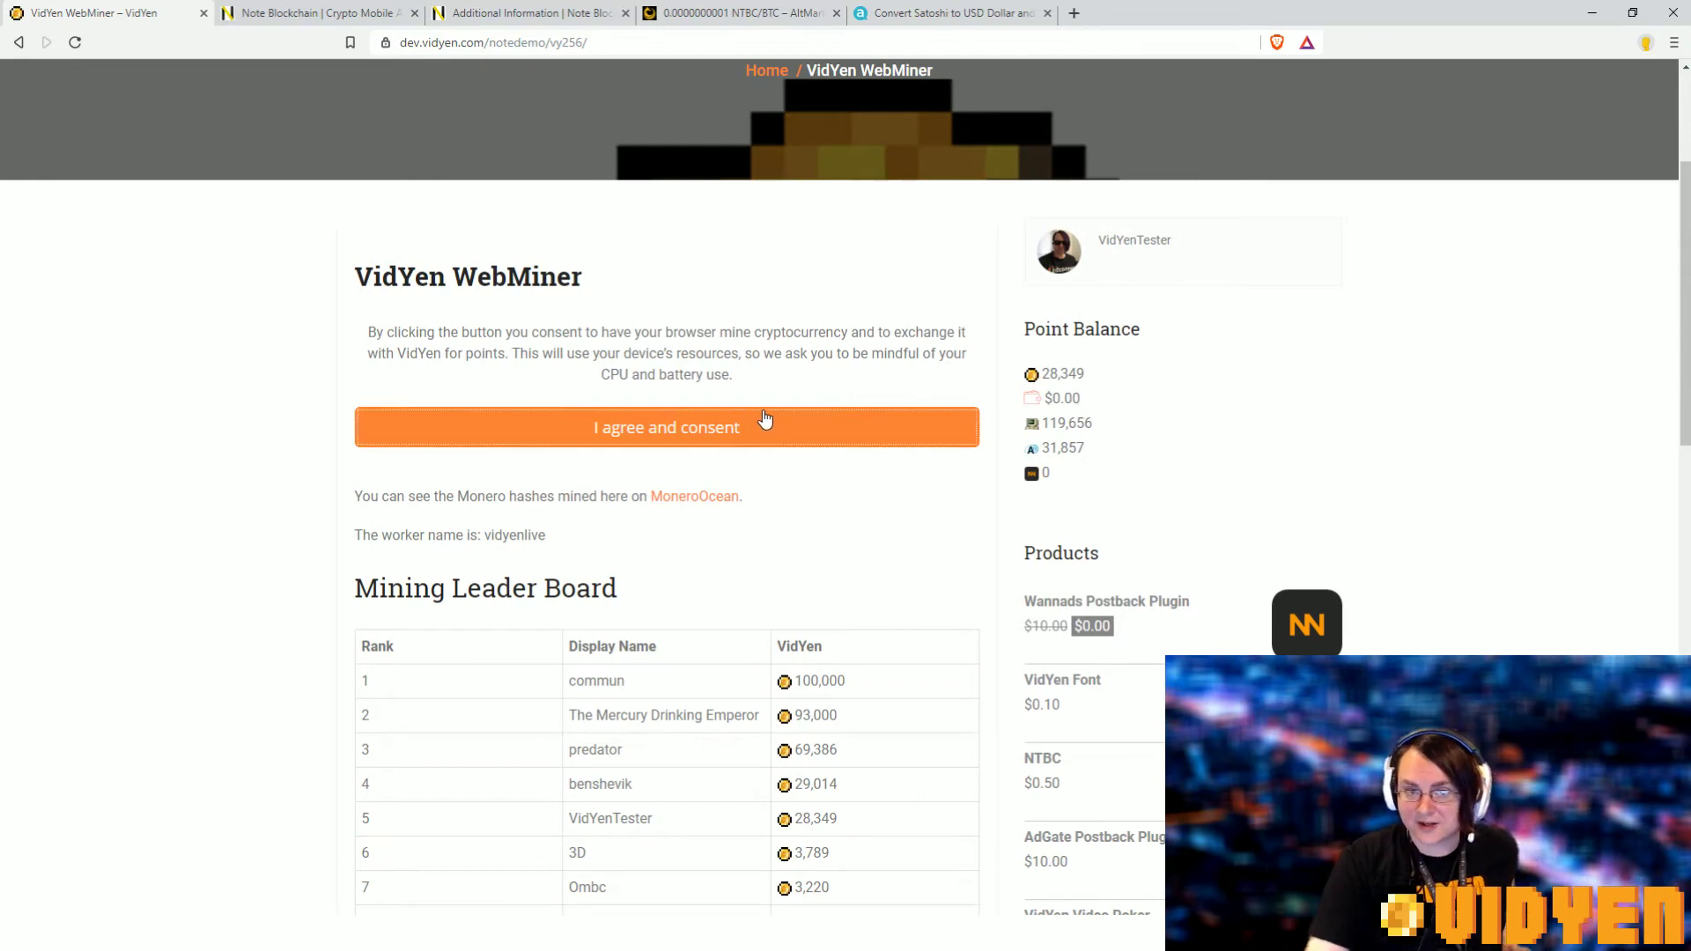
pyautogui.click(737, 440)
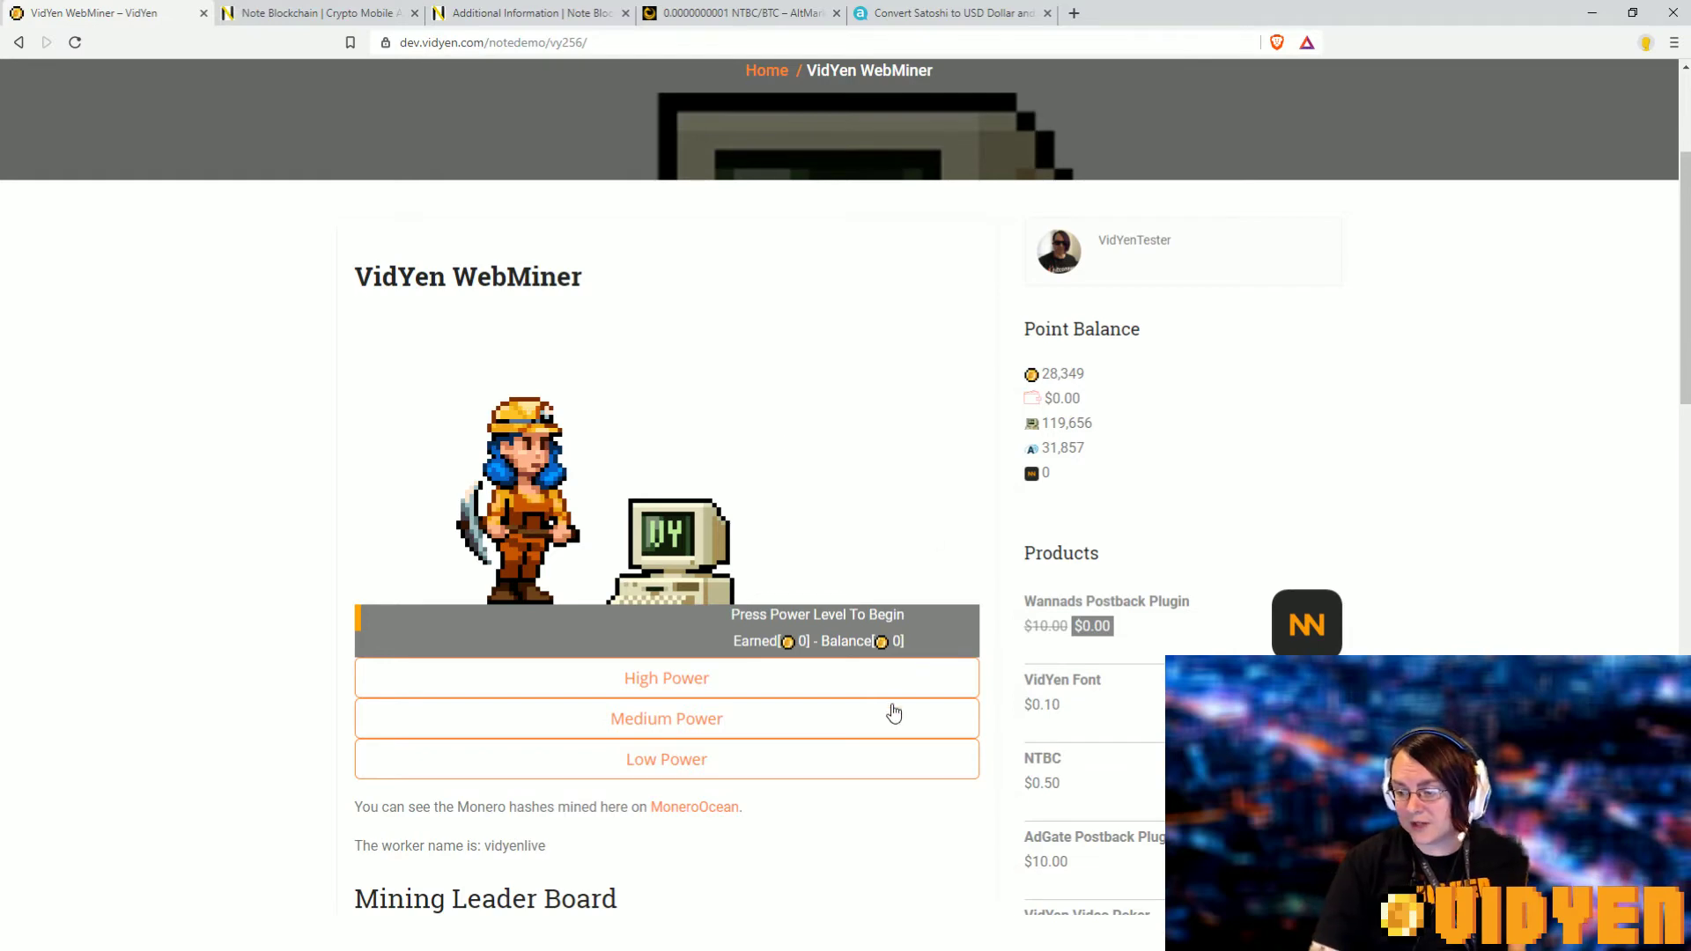
# - Start the WebMiner at Medium Power, mining about 300 hashes per second
pyautogui.click(730, 723)
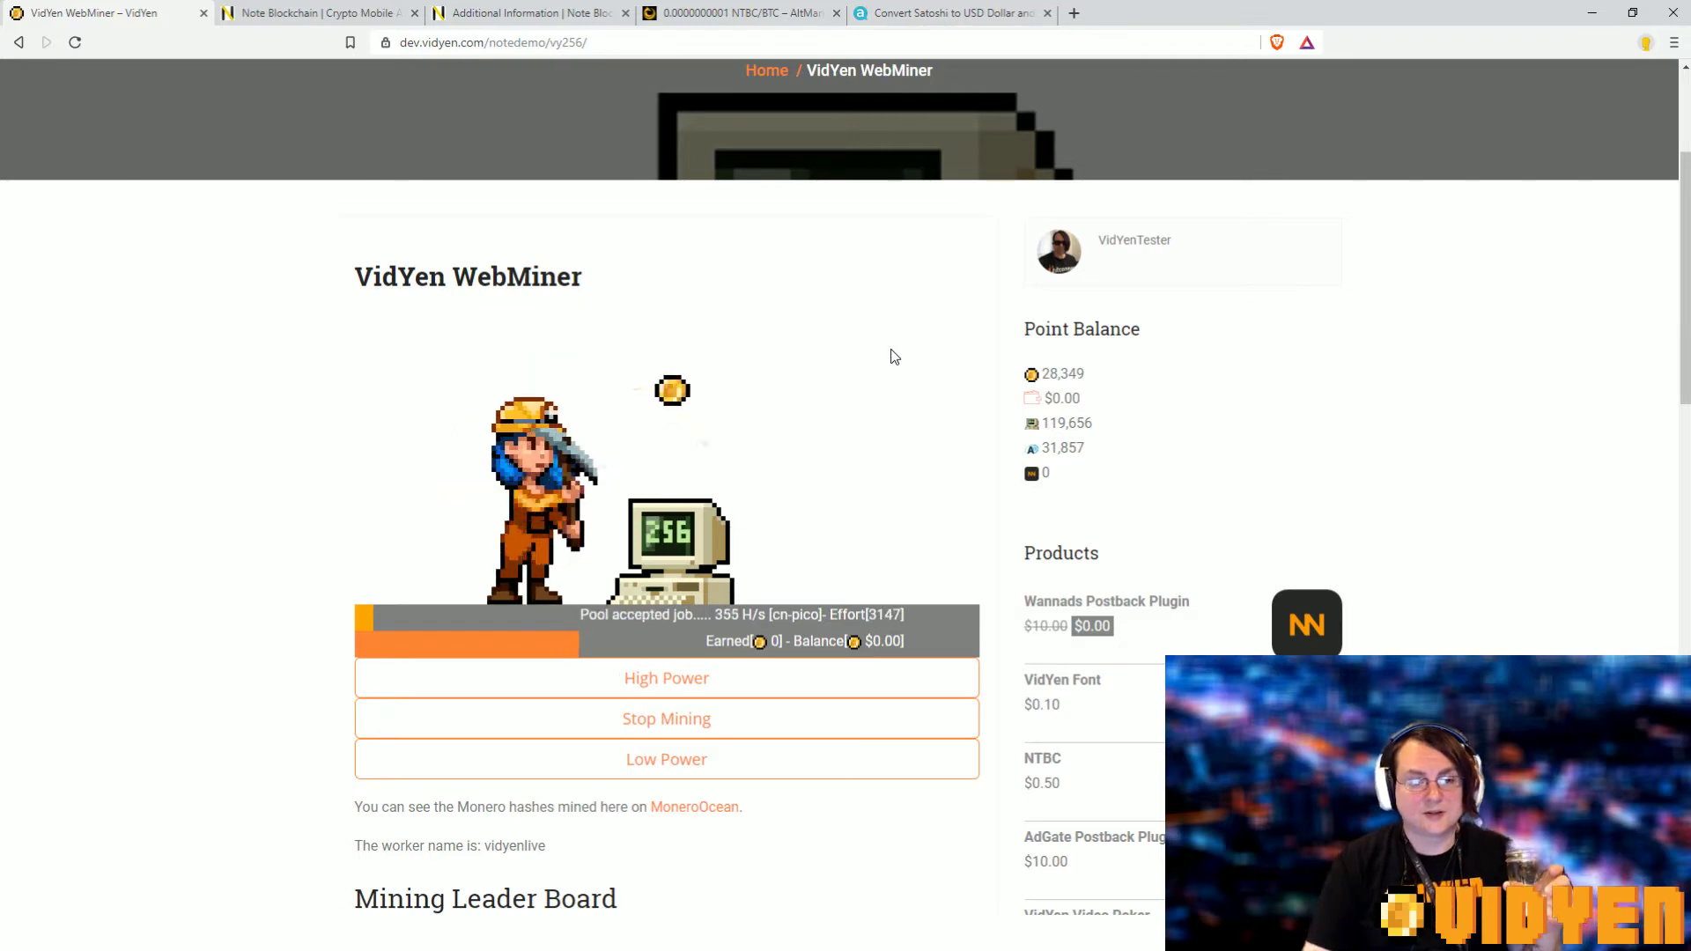
pyautogui.hotkey('ctrl', 'shift', 'Escape')
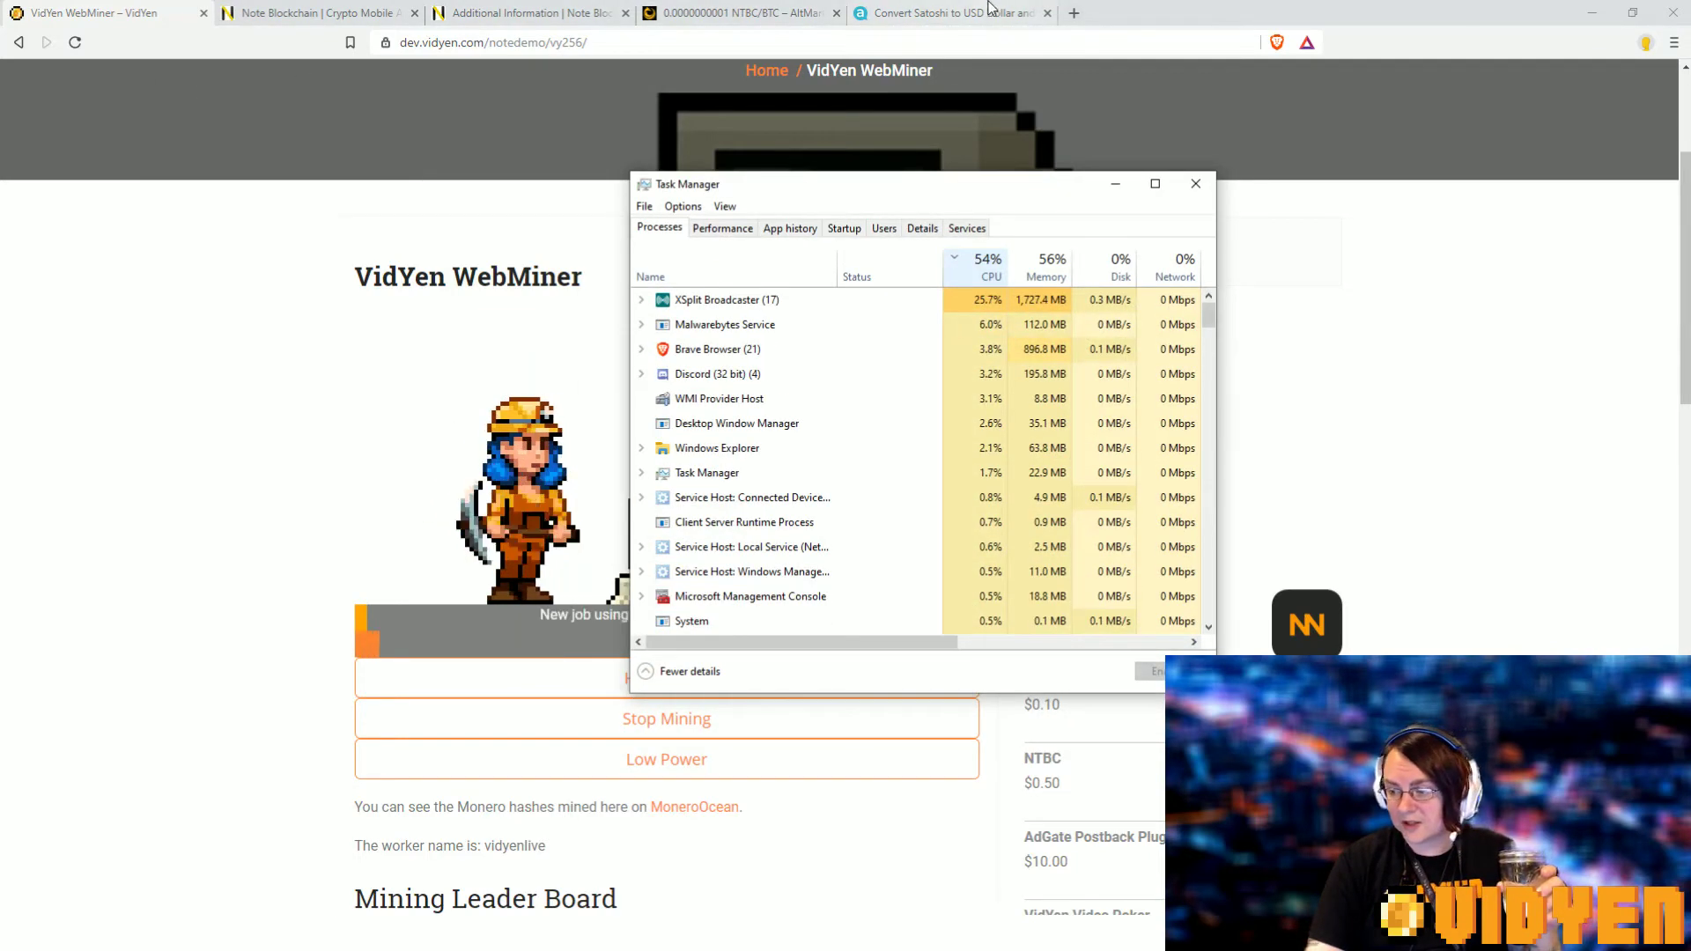
pyautogui.moveTo(932, 198); pyautogui.dragTo(1227, 109)
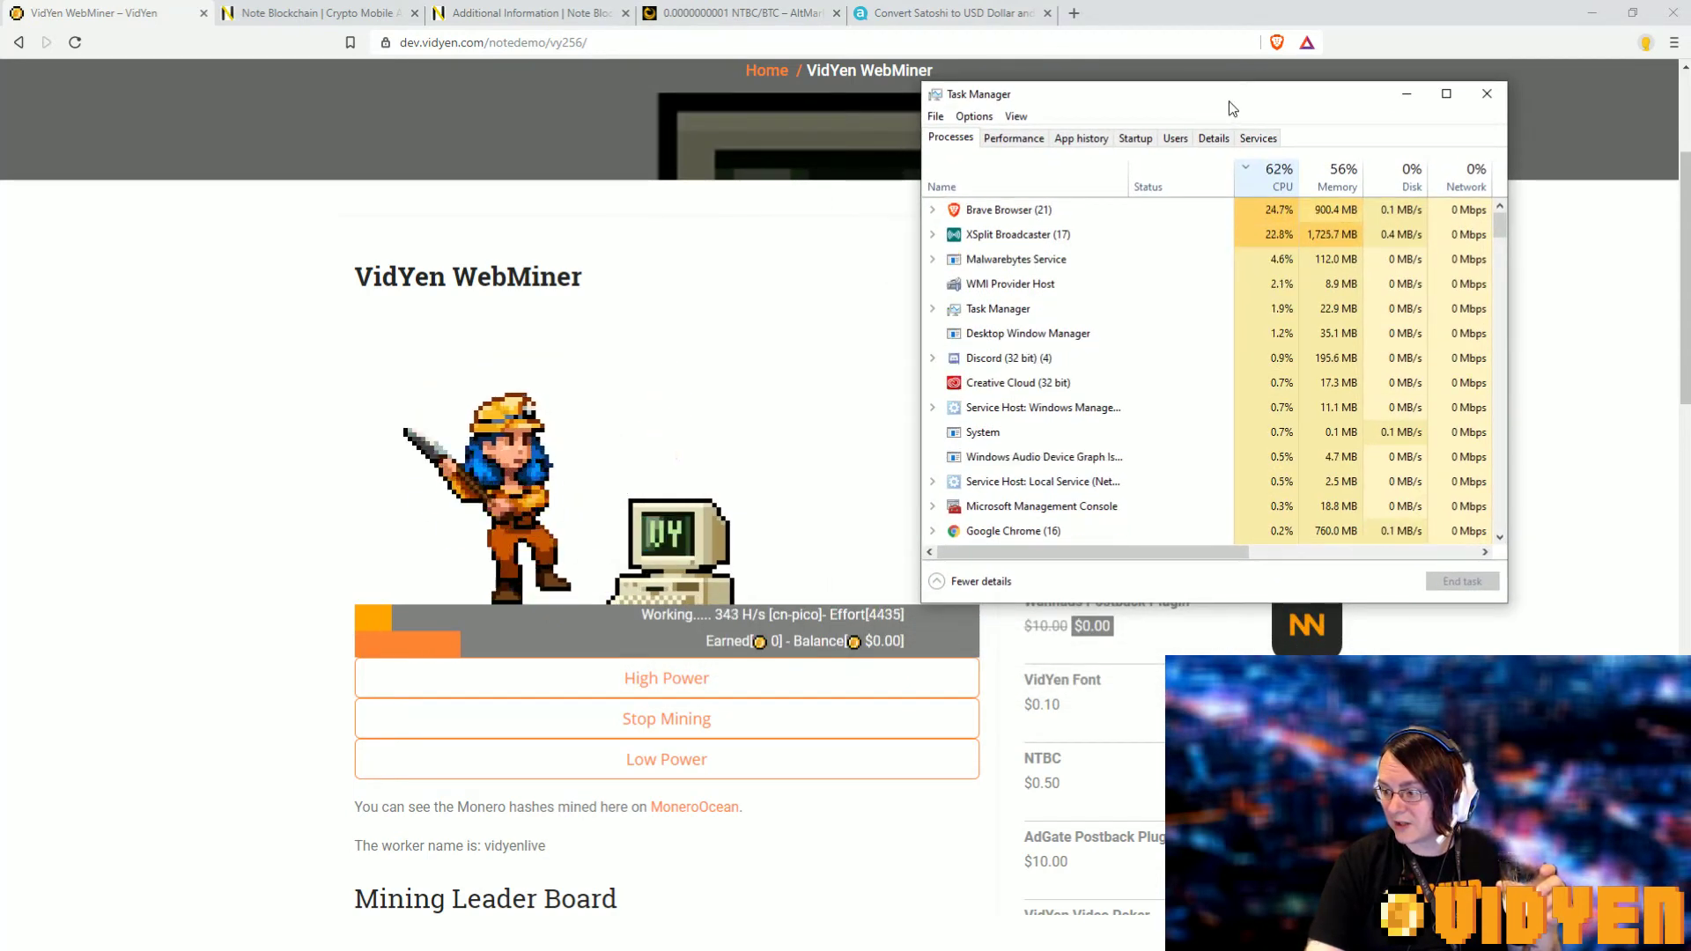
pyautogui.moveTo(1226, 109); pyautogui.dragTo(1138, 82)
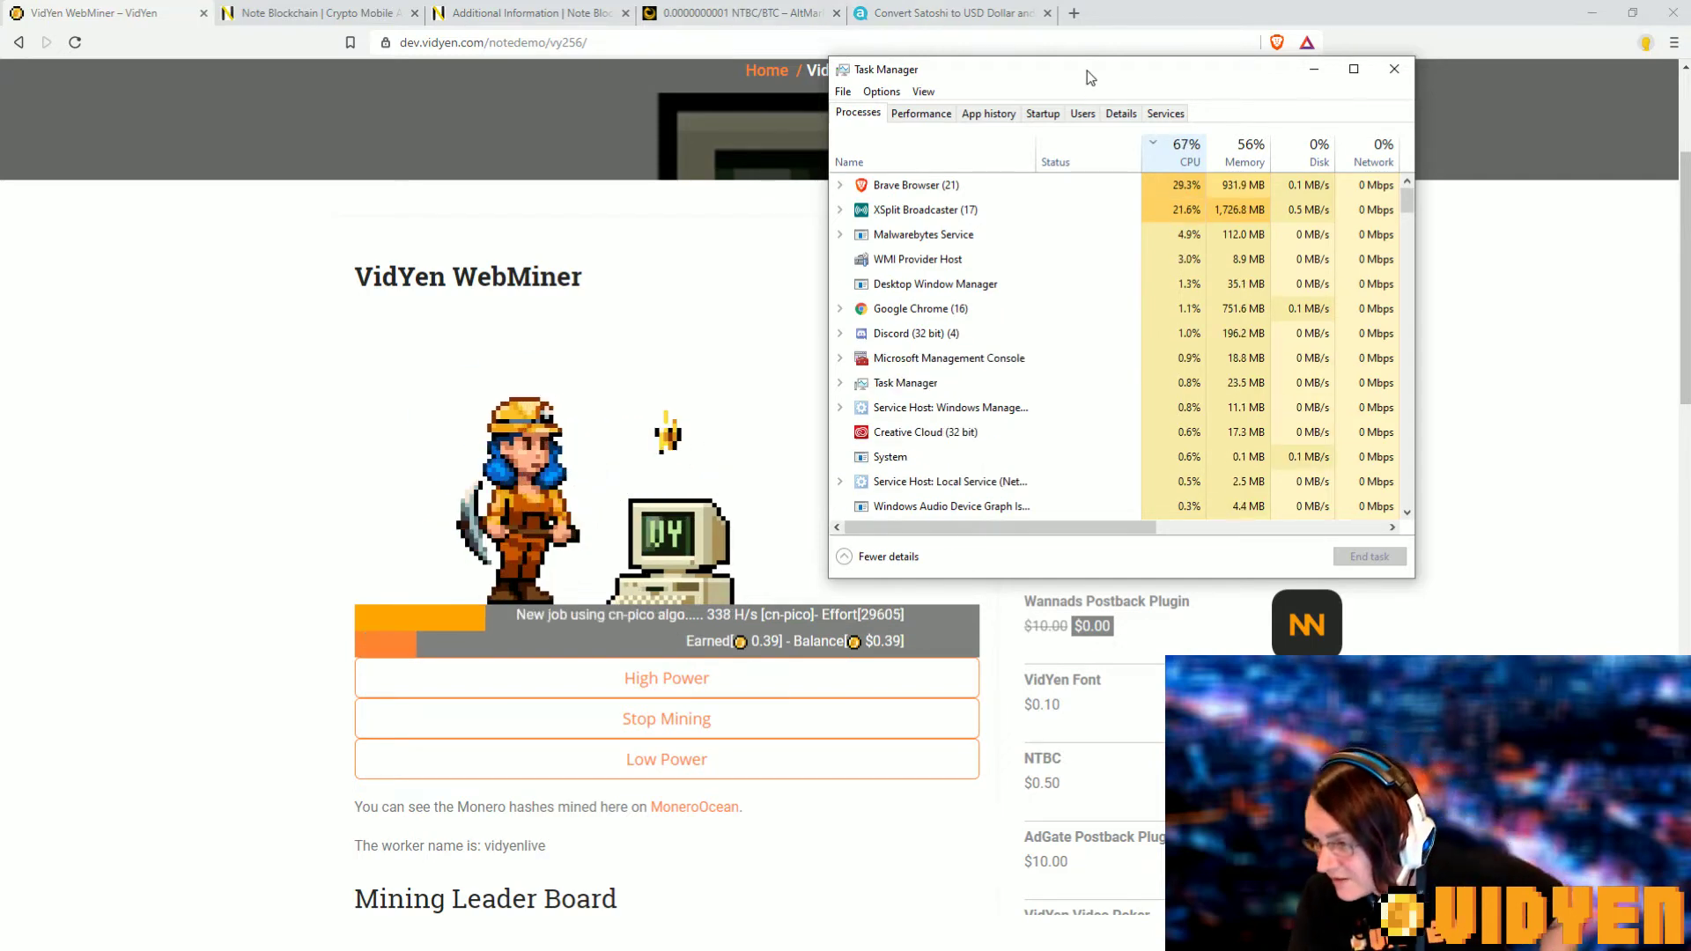
pyautogui.moveTo(1087, 69)
pyautogui.mouseDown()
pyautogui.moveTo(1265, 110)
pyautogui.moveTo(1249, 107)
pyautogui.mouseUp()
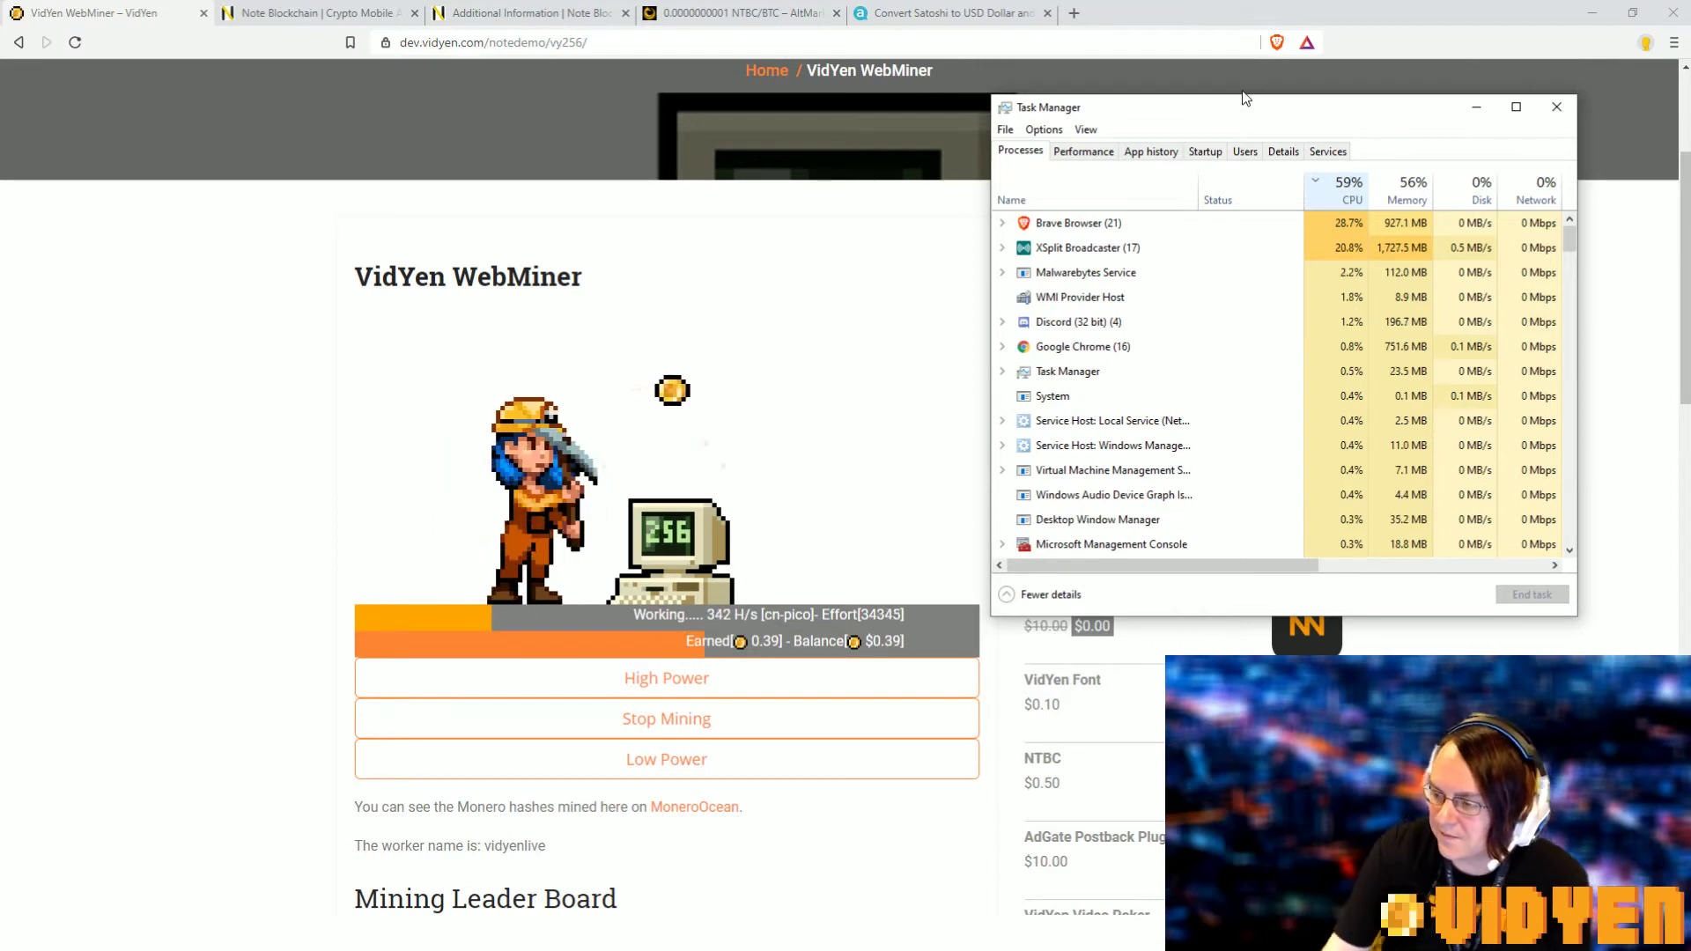
pyautogui.moveTo(1280, 106)
pyautogui.mouseDown()
pyautogui.moveTo(1179, 106)
pyautogui.moveTo(1201, 132)
pyautogui.mouseUp()
pyautogui.click(1398, 132)
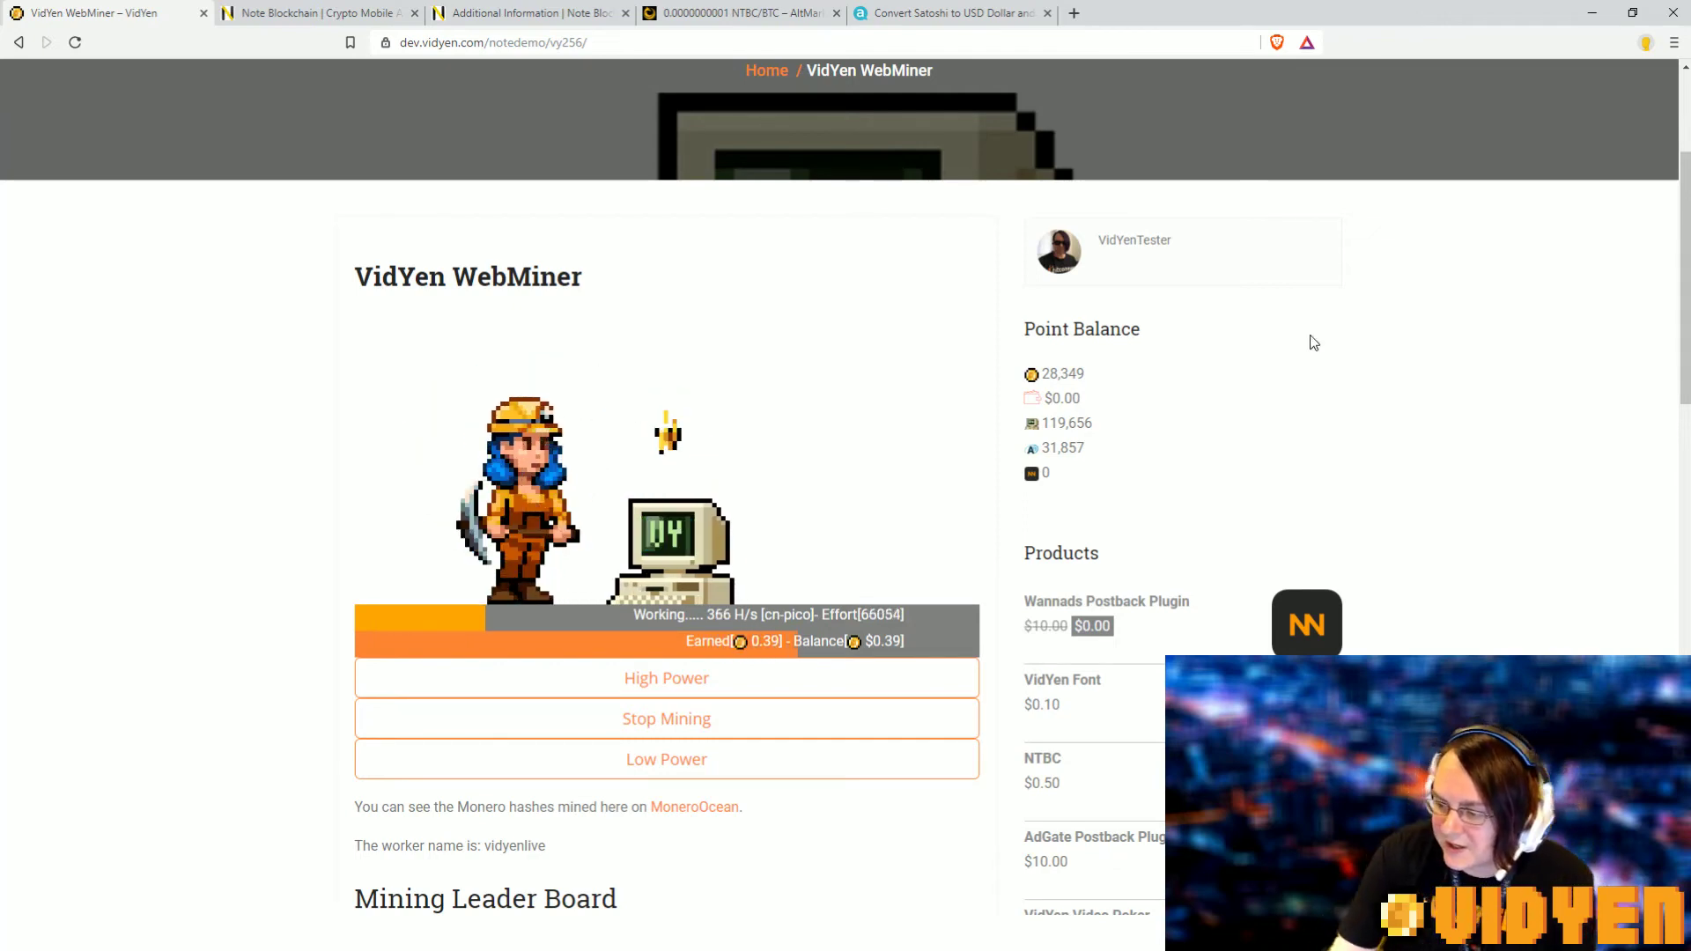
# - Check the NTBC/BTC market and the satoshi-to-USD converter, then return to the WebMiner
pyautogui.click(696, 14)
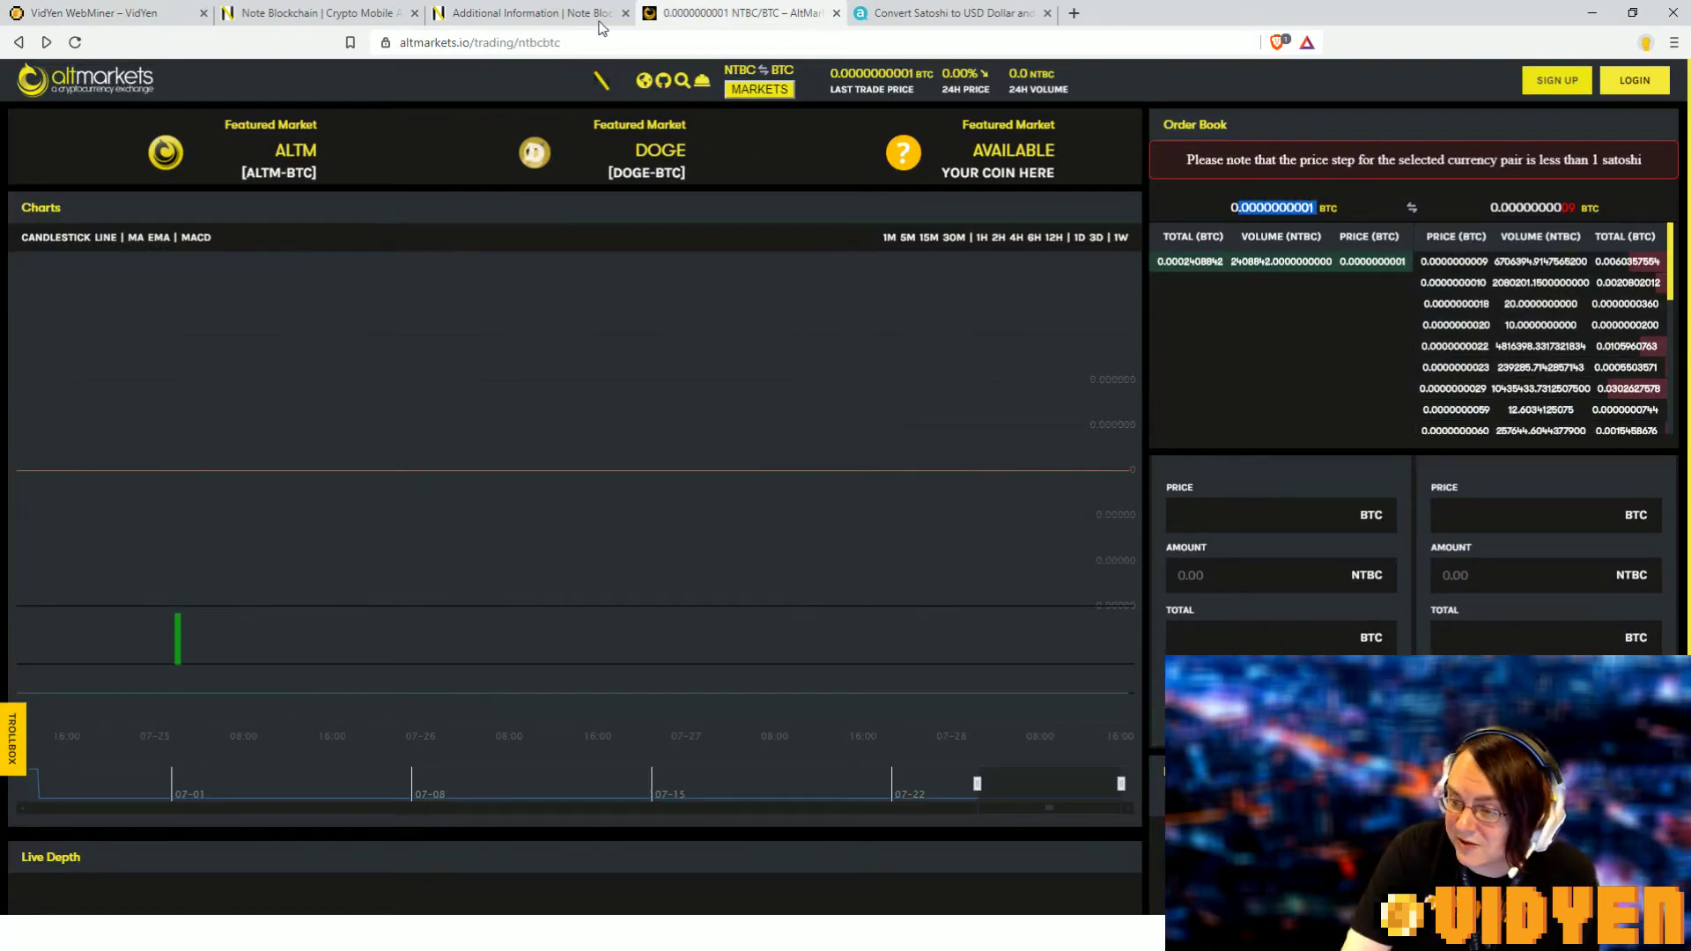
pyautogui.click(87, 13)
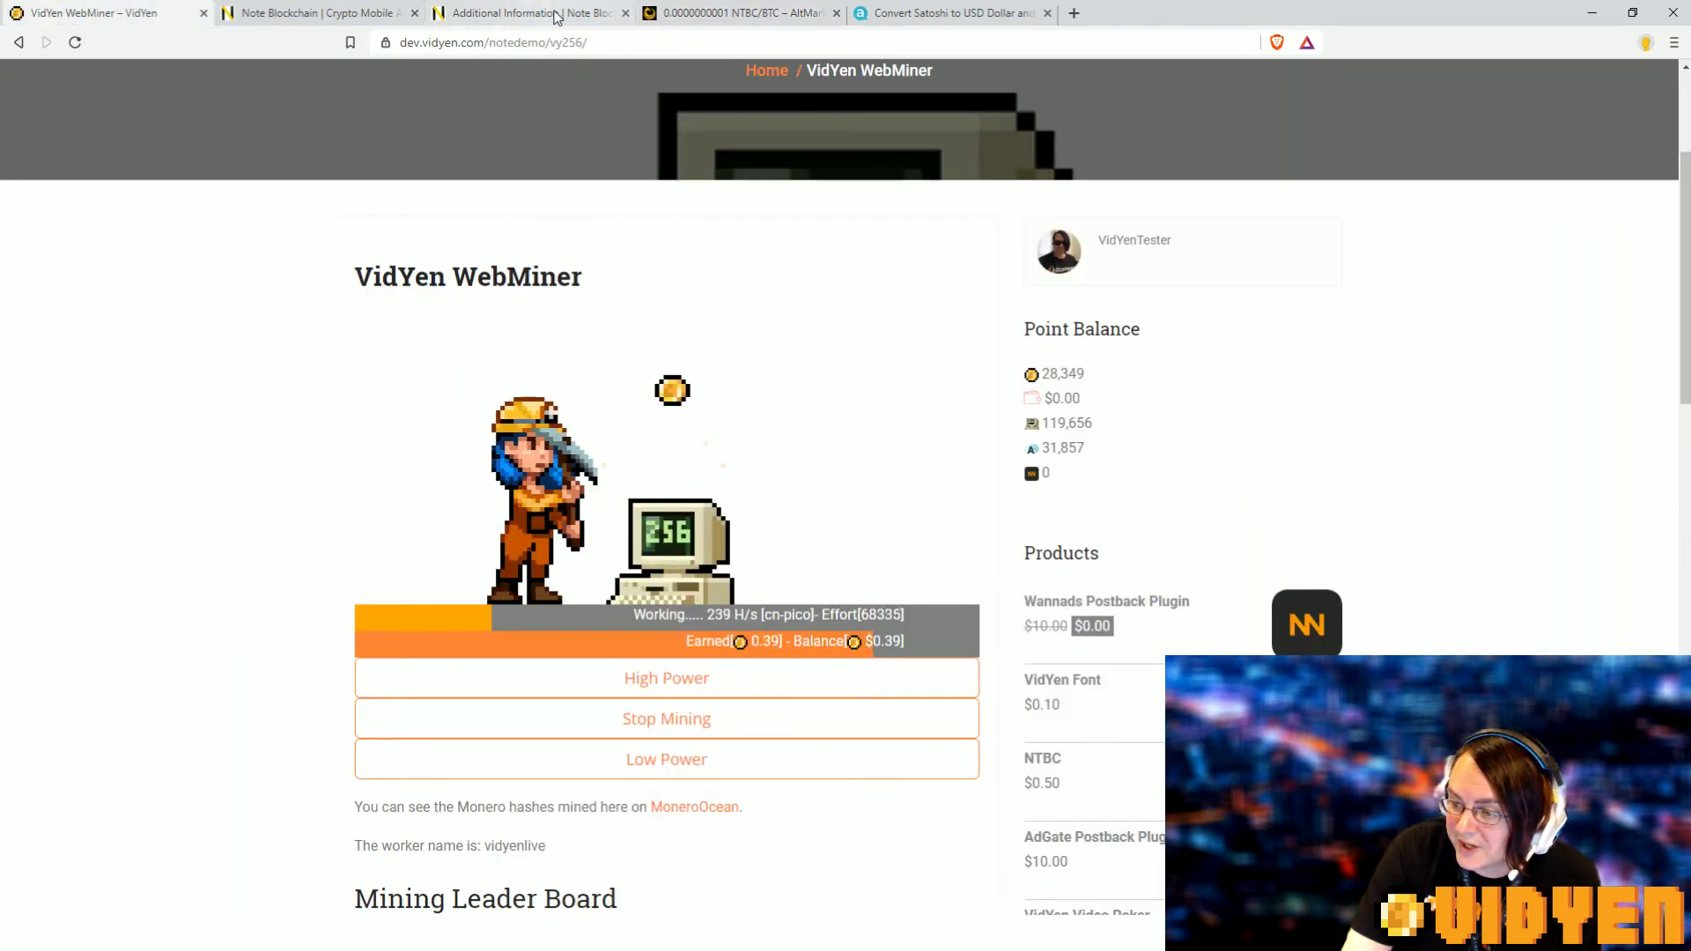
pyautogui.click(922, 13)
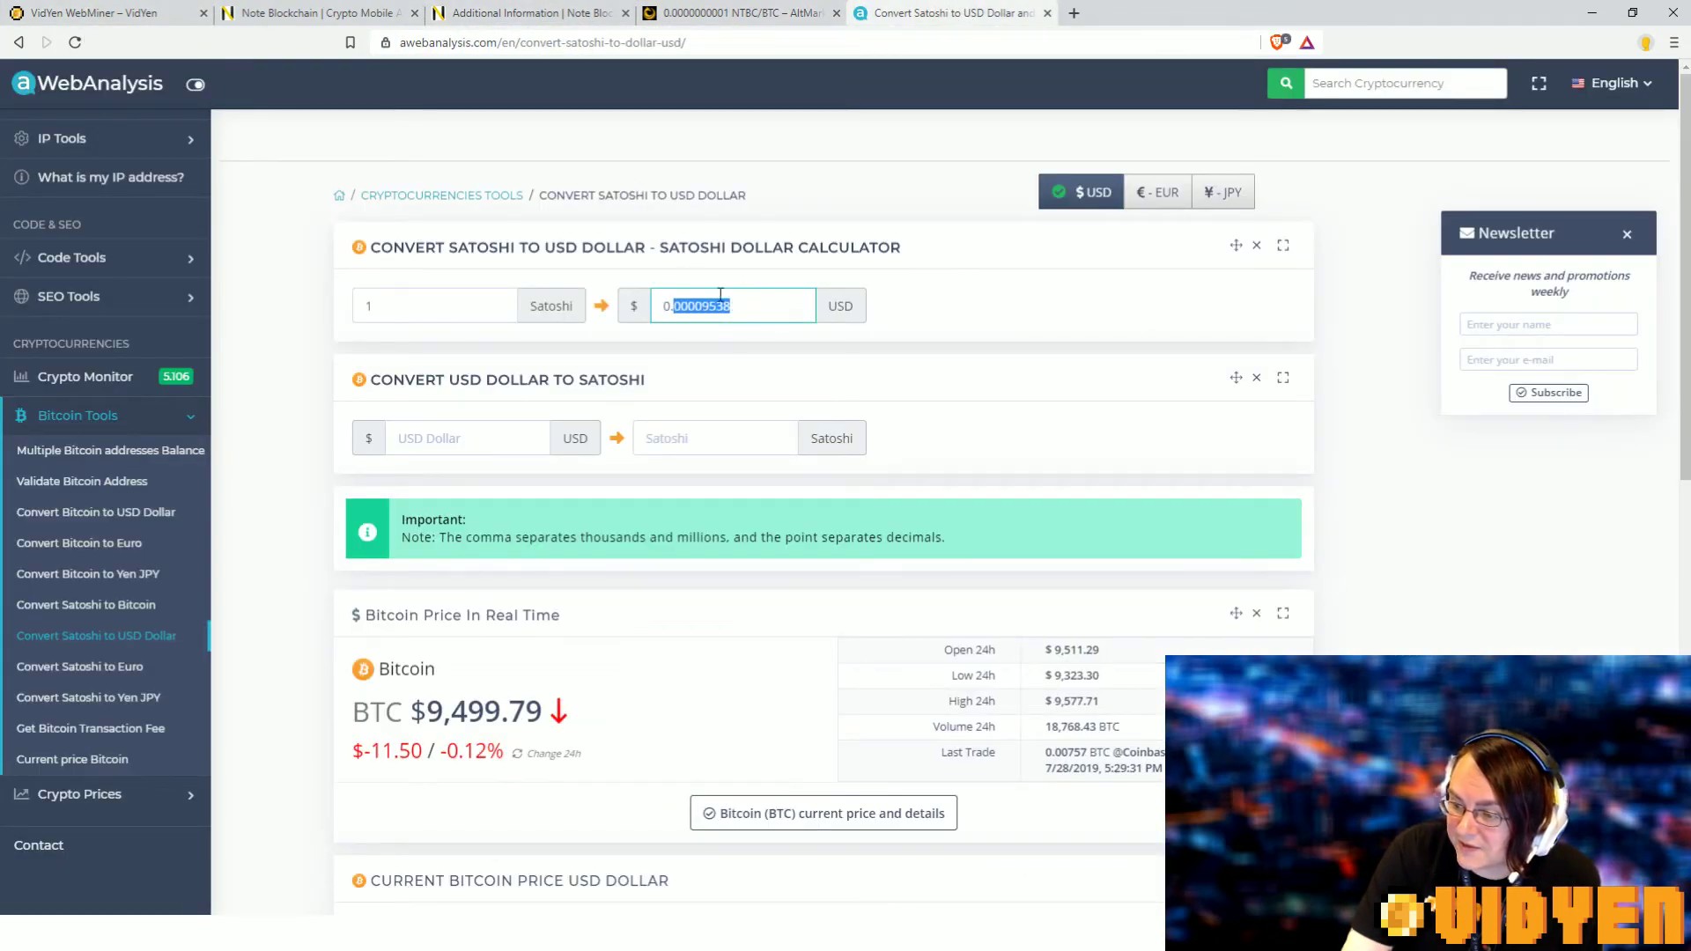
pyautogui.click(92, 11)
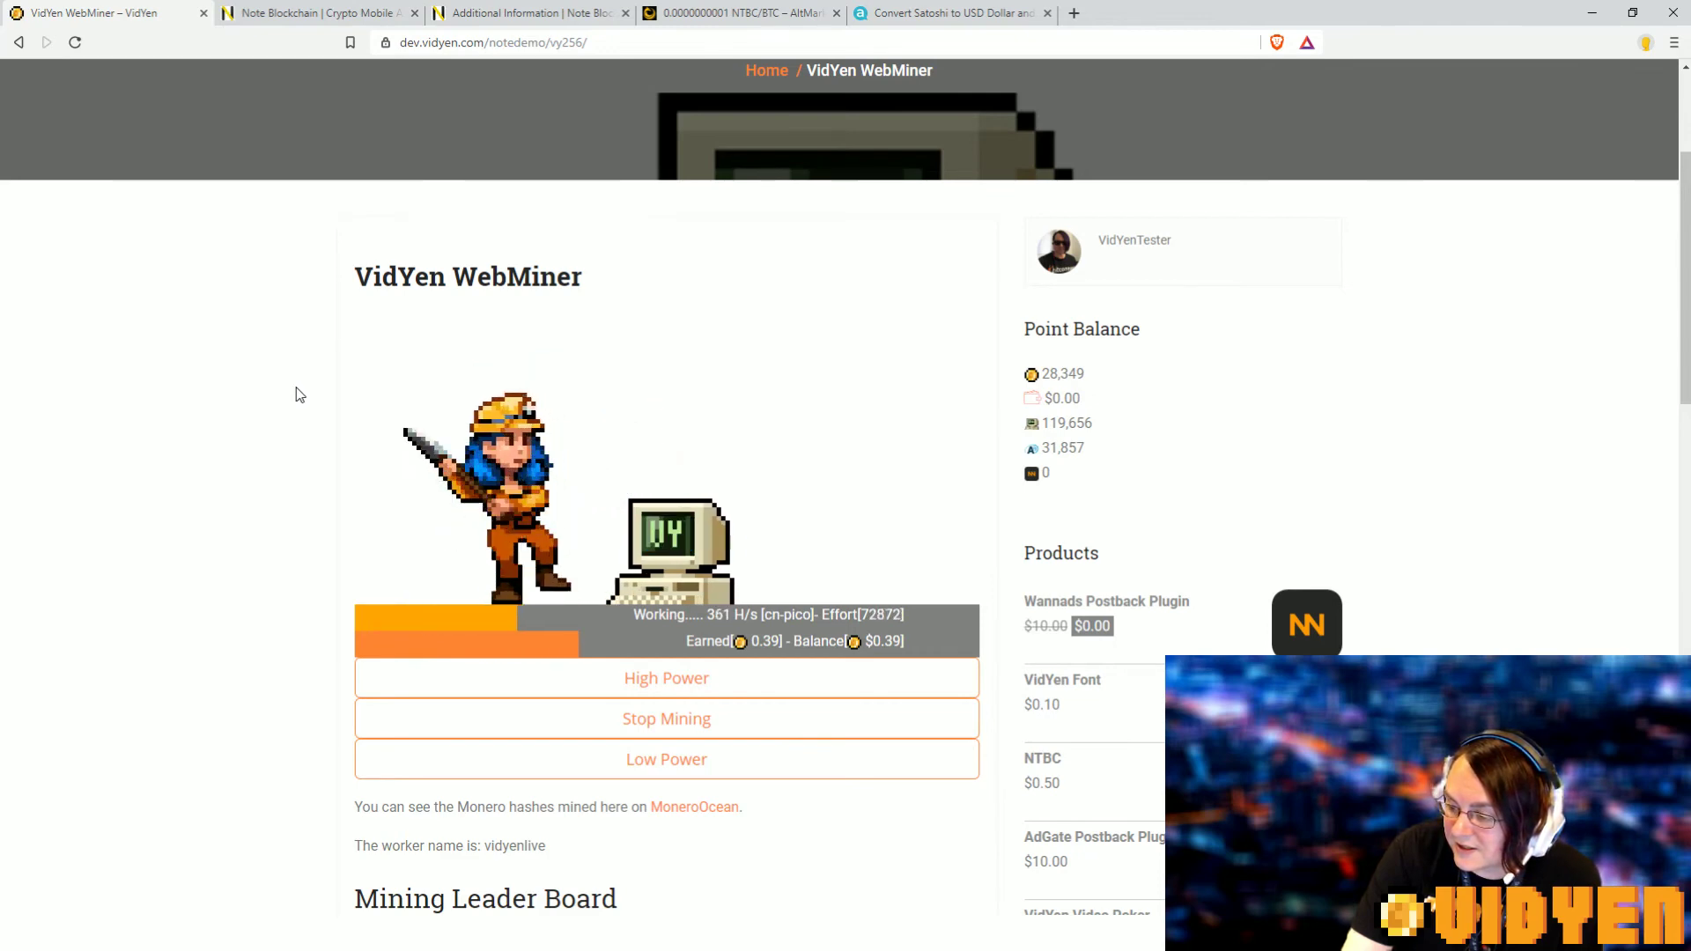
pyautogui.scroll(-2, 311, 383)
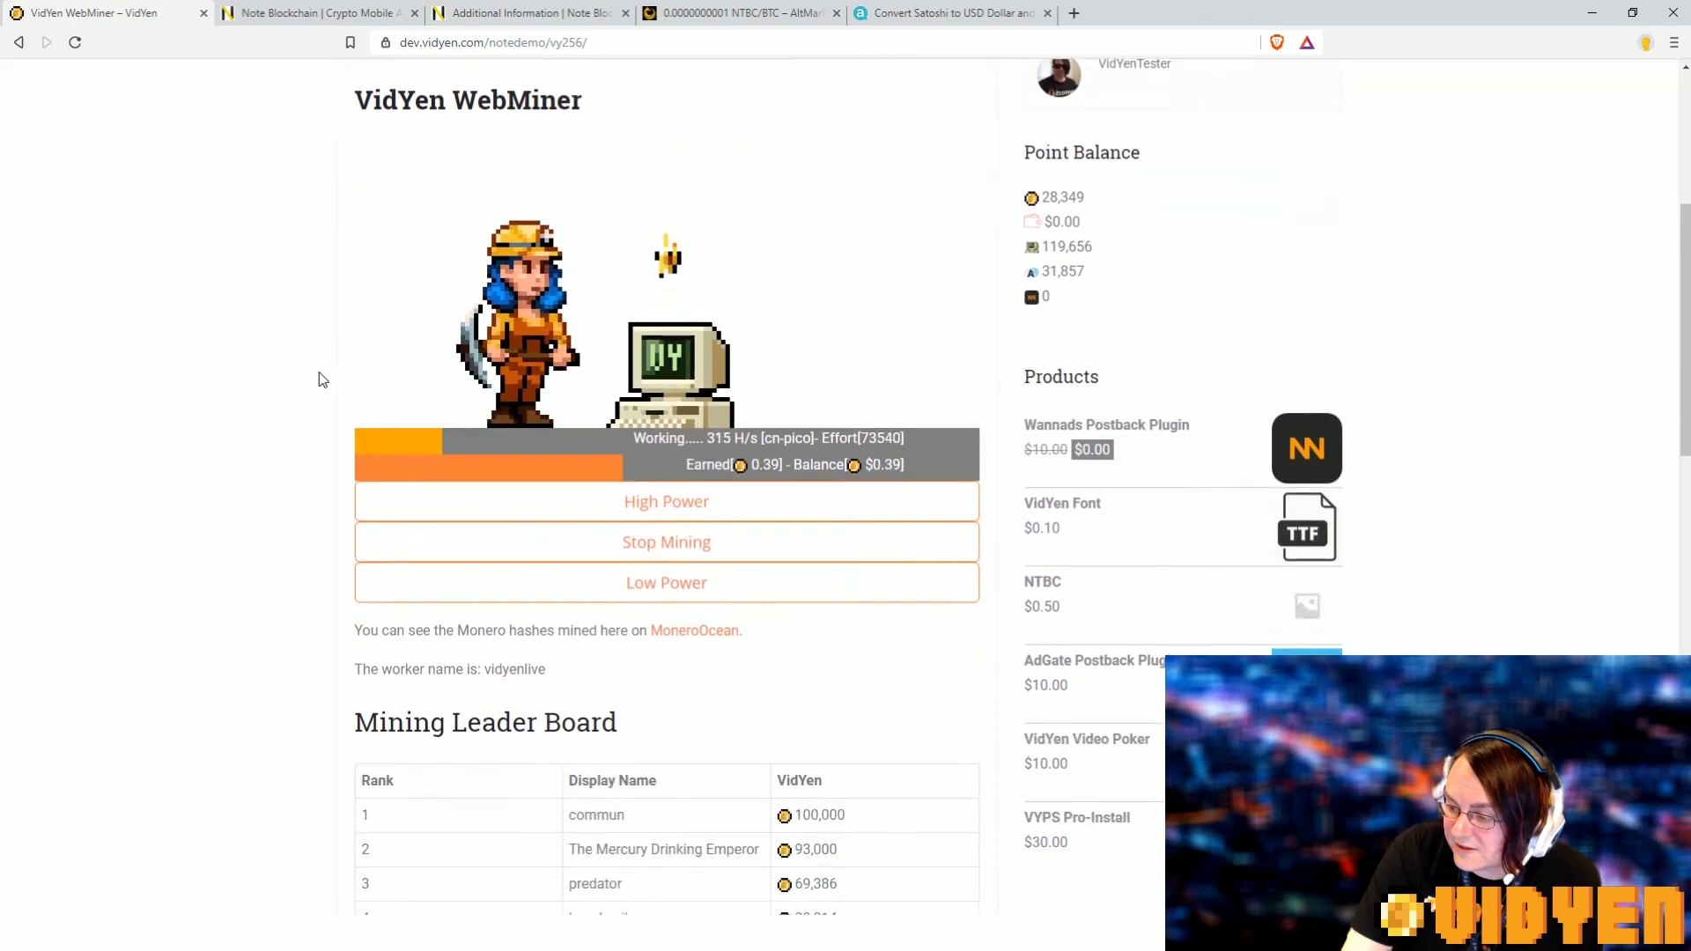
pyautogui.scroll(1, 318, 379)
pyautogui.scroll(1, 324, 379)
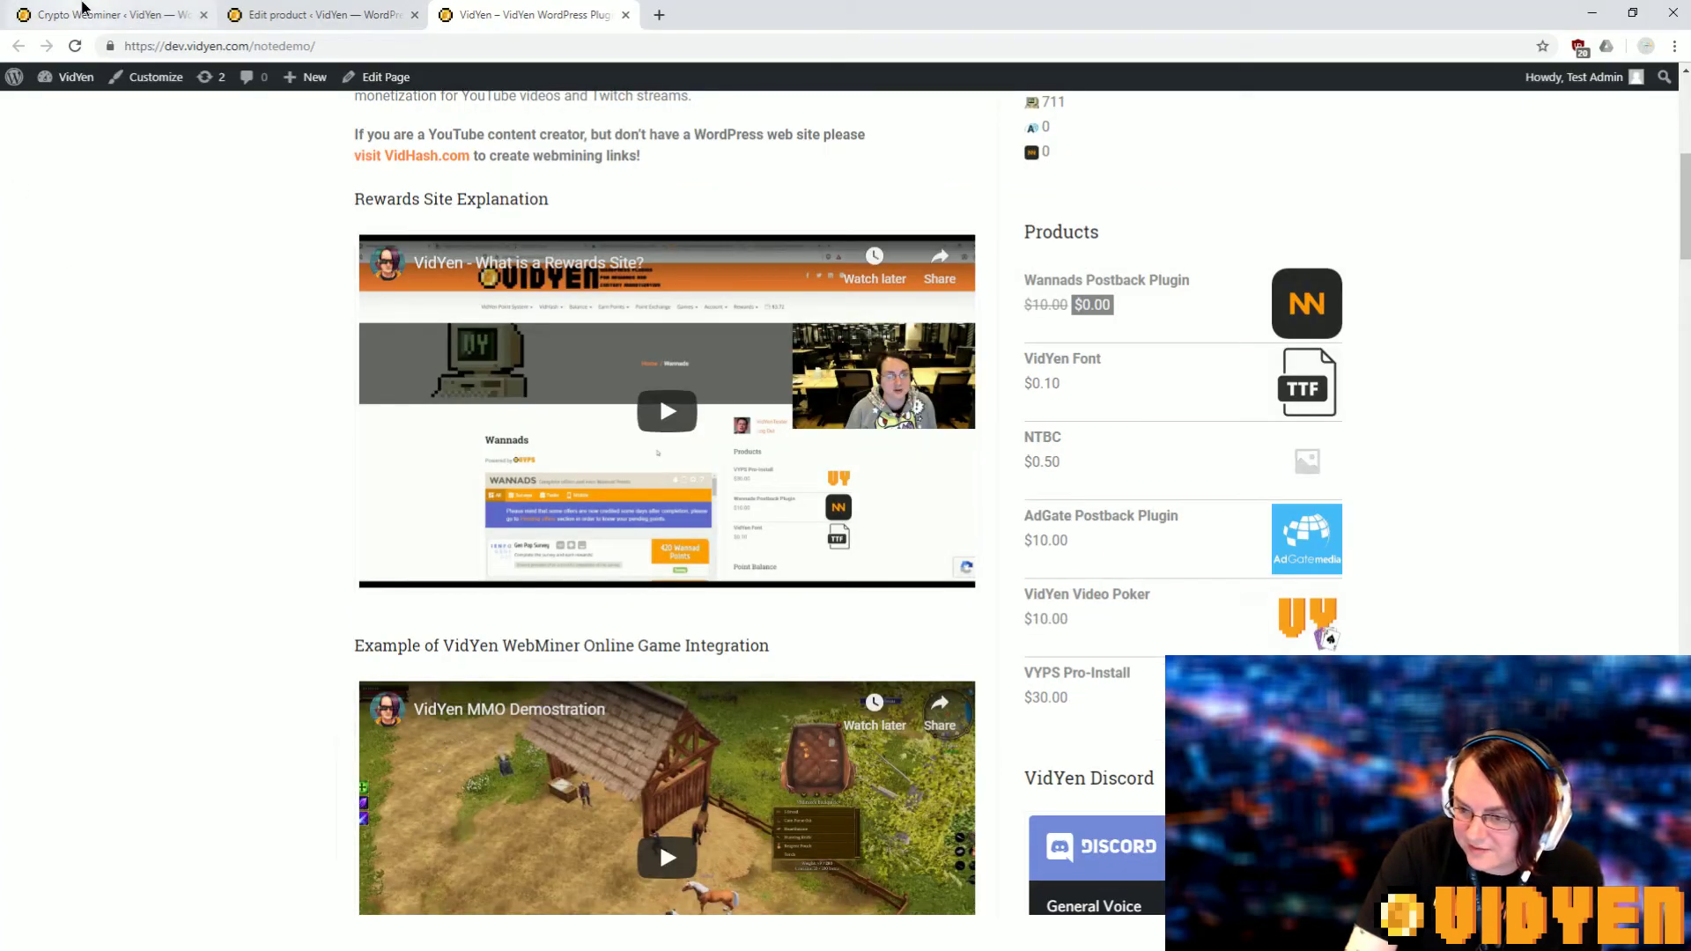
# - Set Hash Per Point to 10 in the Crypto Webminer settings and save
pyautogui.click(80, 15)
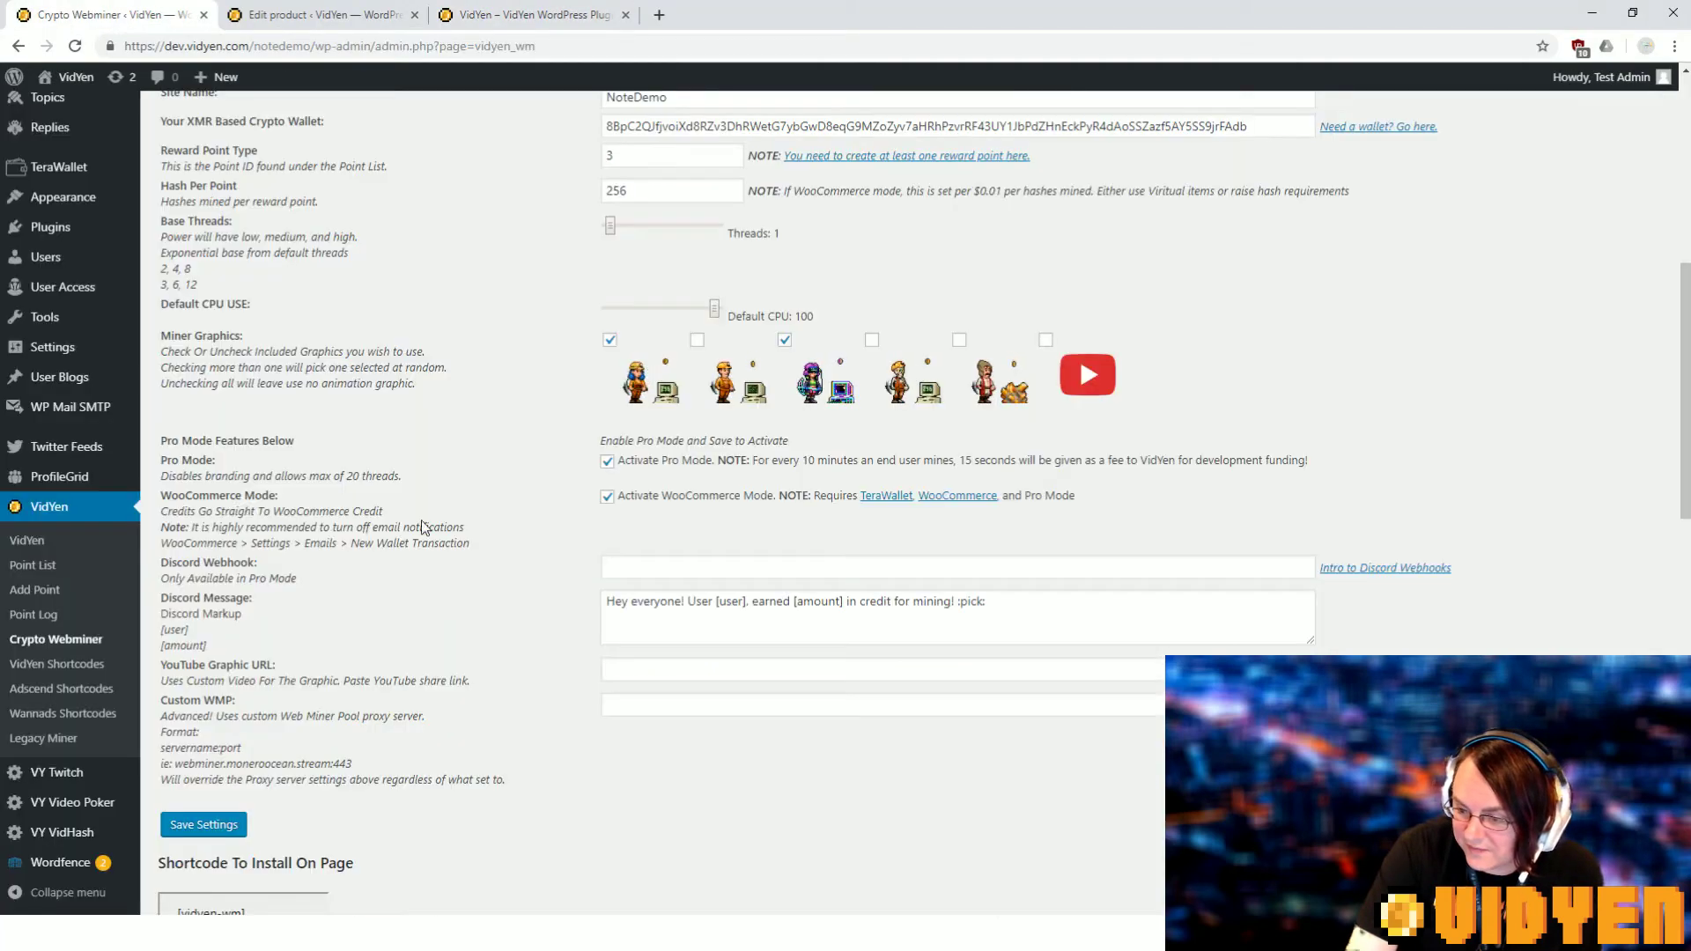
pyautogui.scroll(2, 436, 529)
pyautogui.doubleClick(615, 456)
pyautogui.write('10')
pyautogui.scroll(-3, 370, 582)
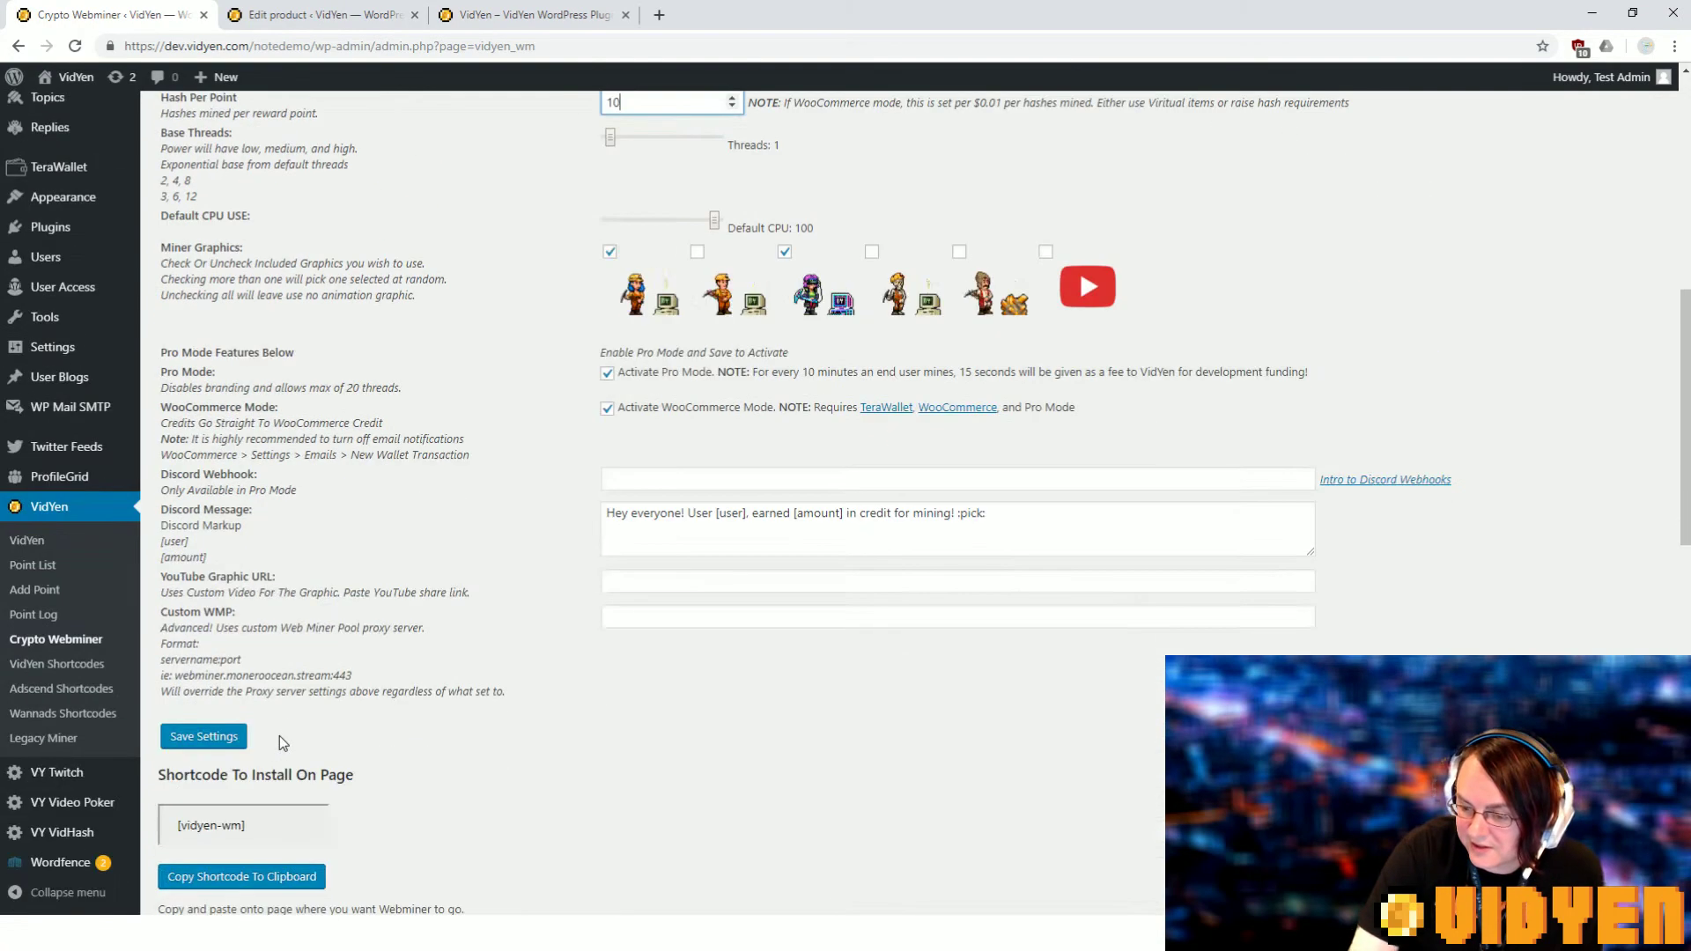
pyautogui.click(230, 736)
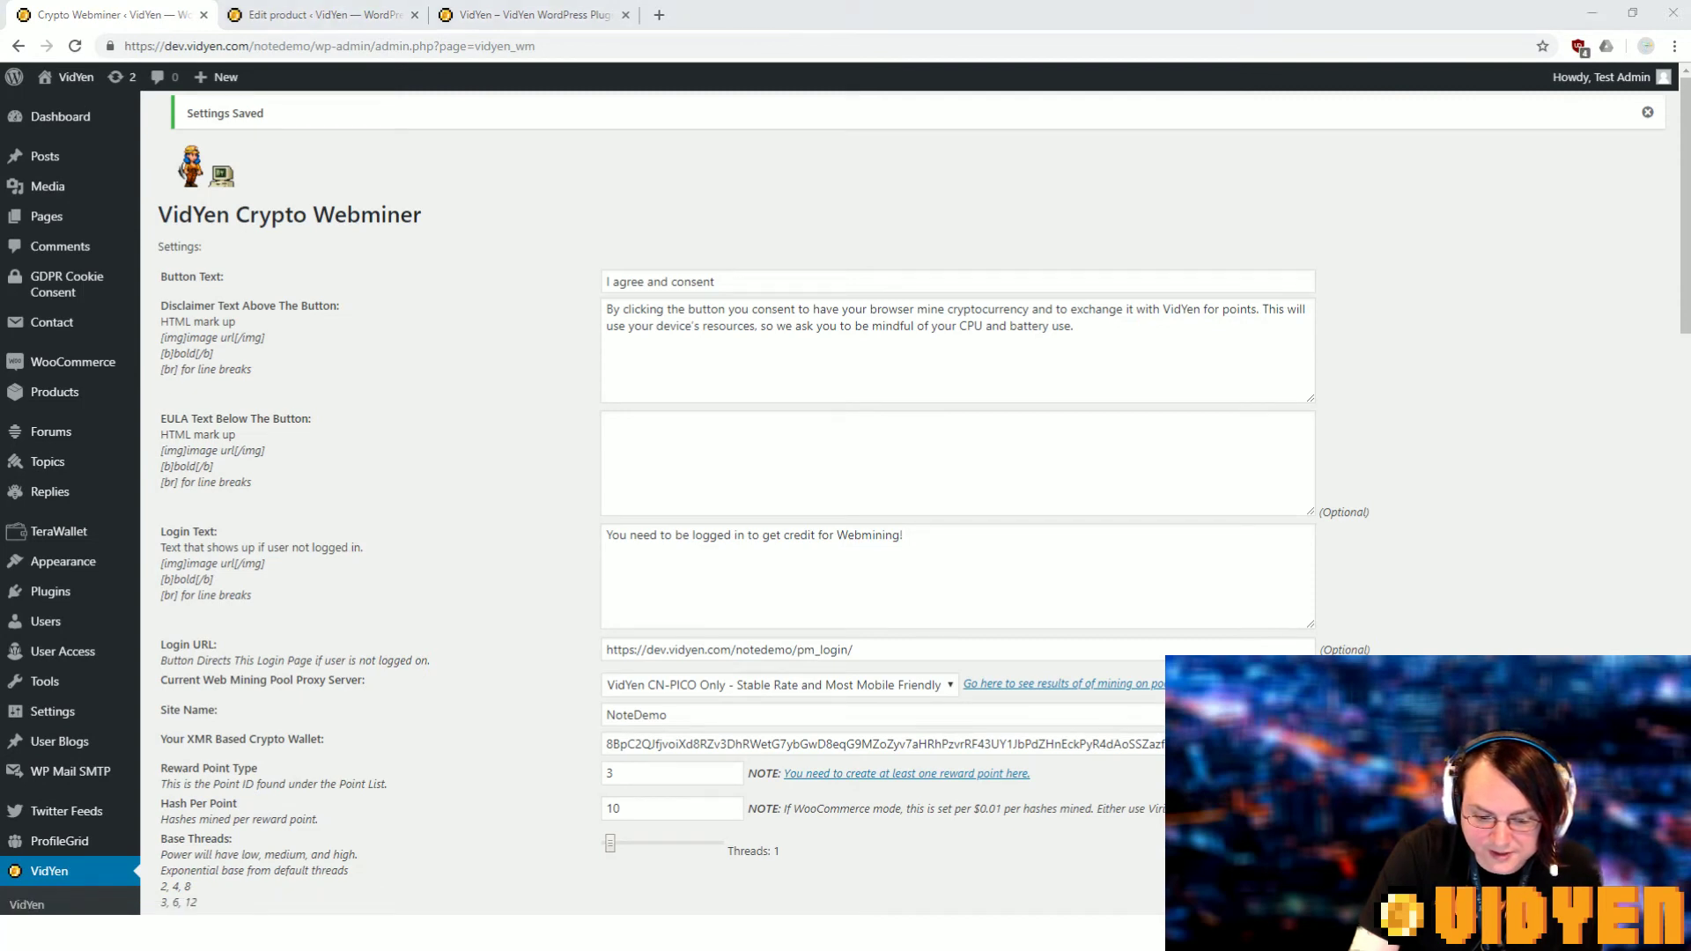
pyautogui.hotkey('alt', 'Tab')
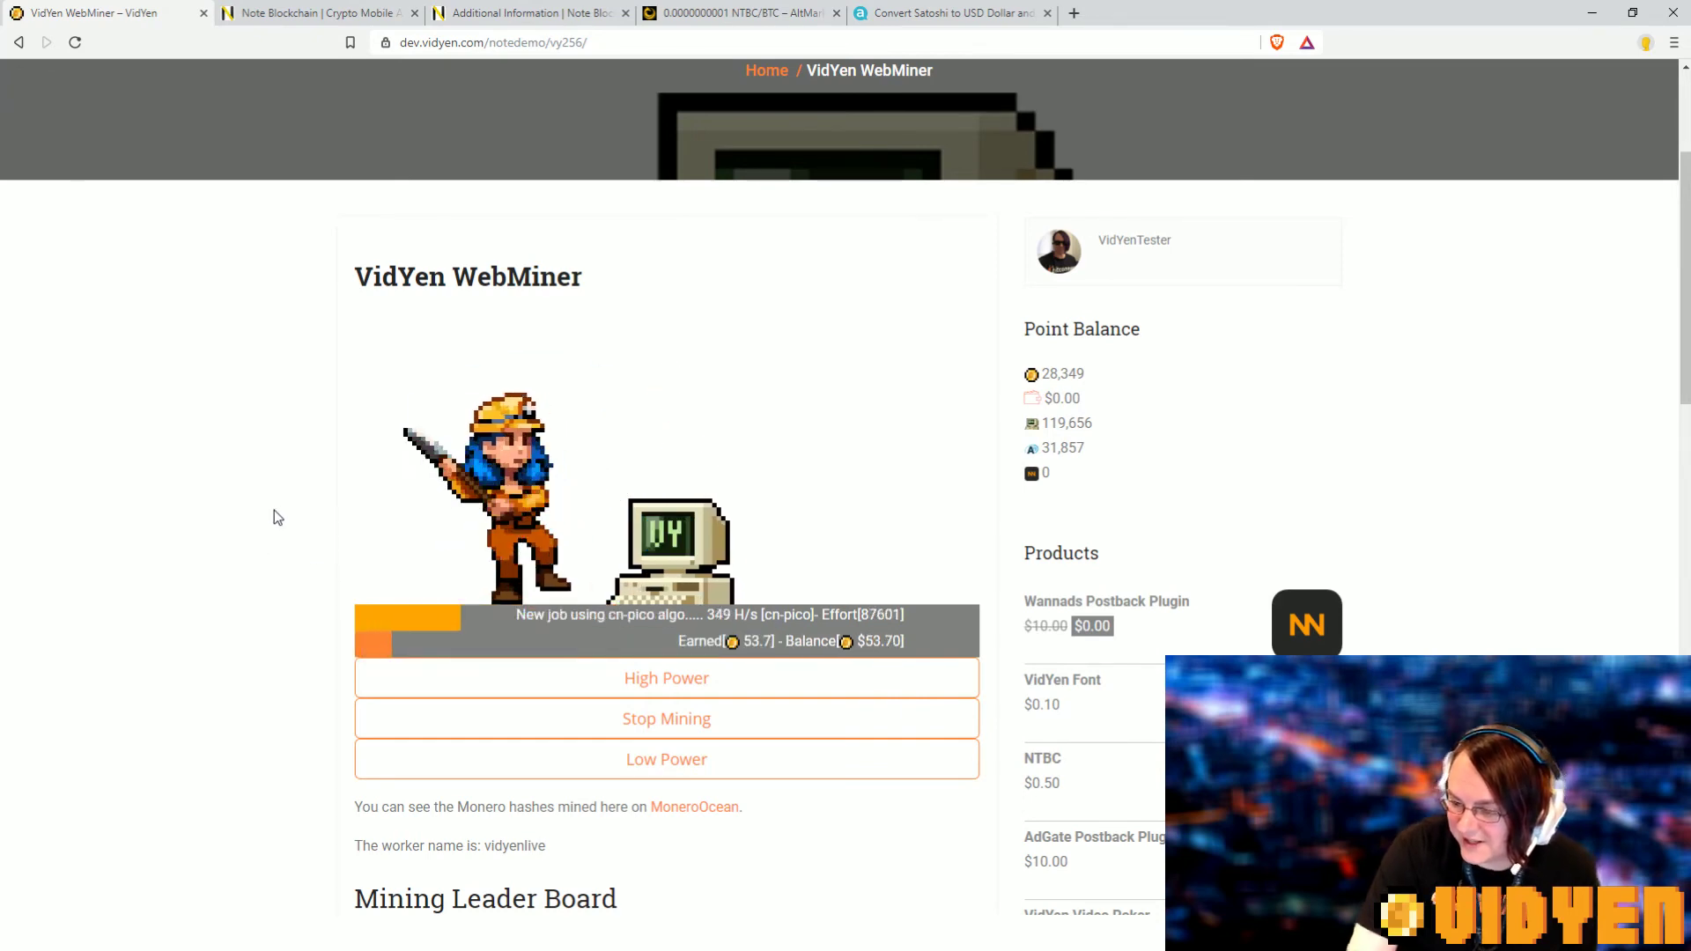
# - Stop the VidYen WebMiner with the balance held at 53.70
pyautogui.click(590, 726)
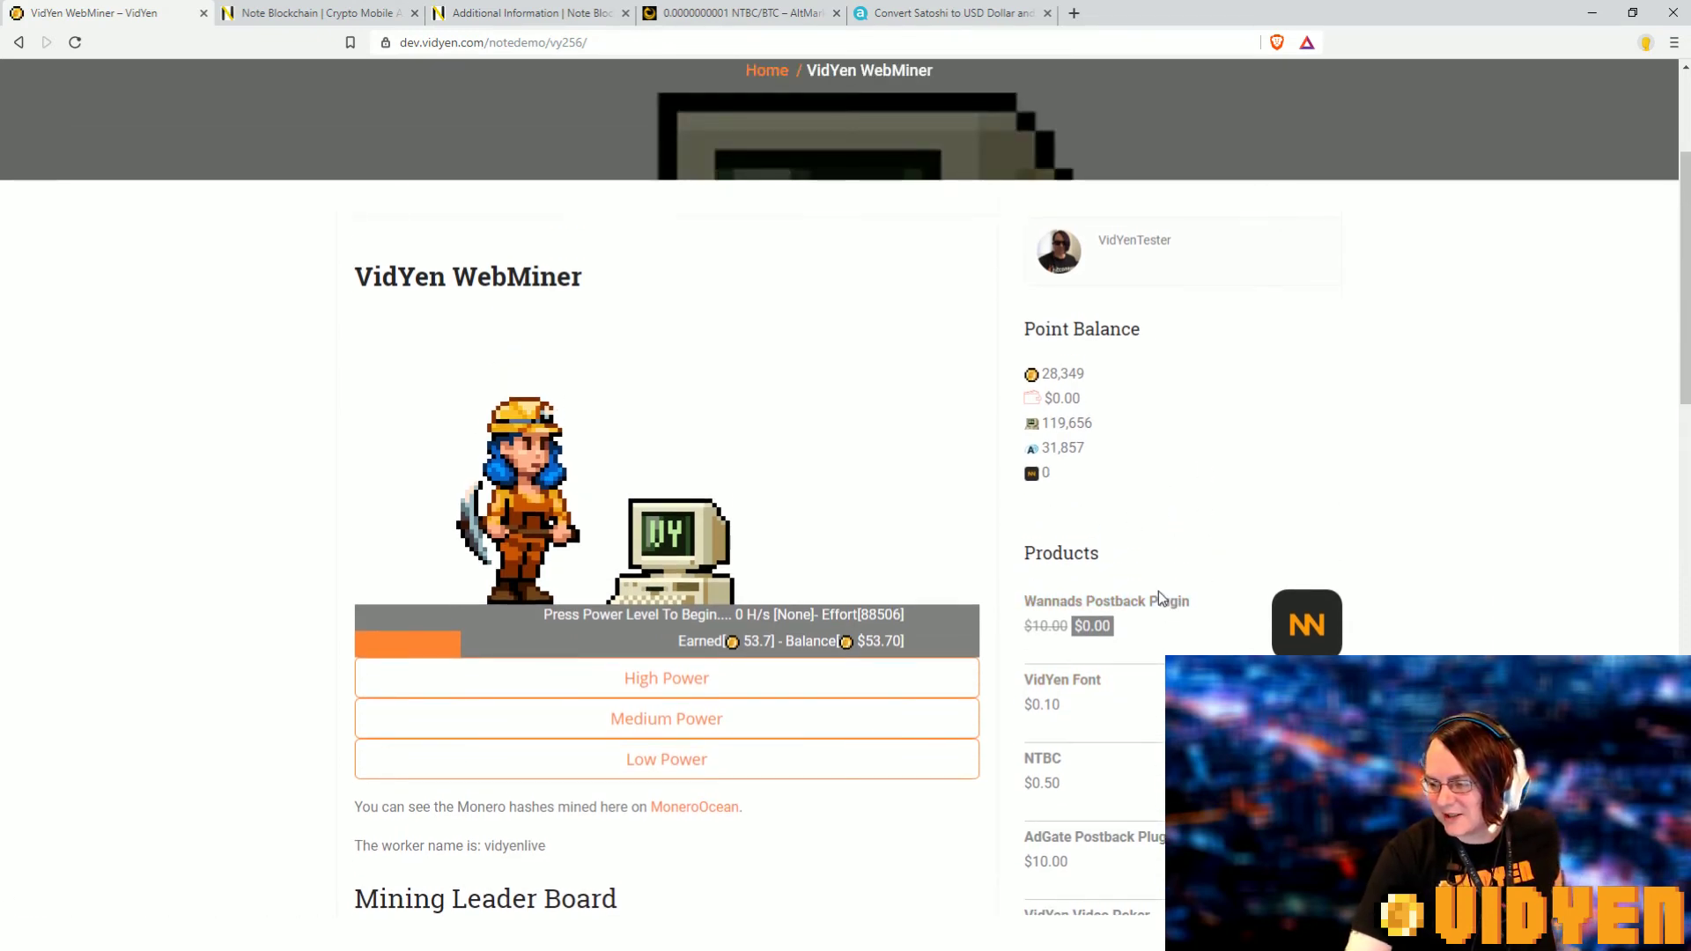
pyautogui.scroll(-2, 1161, 612)
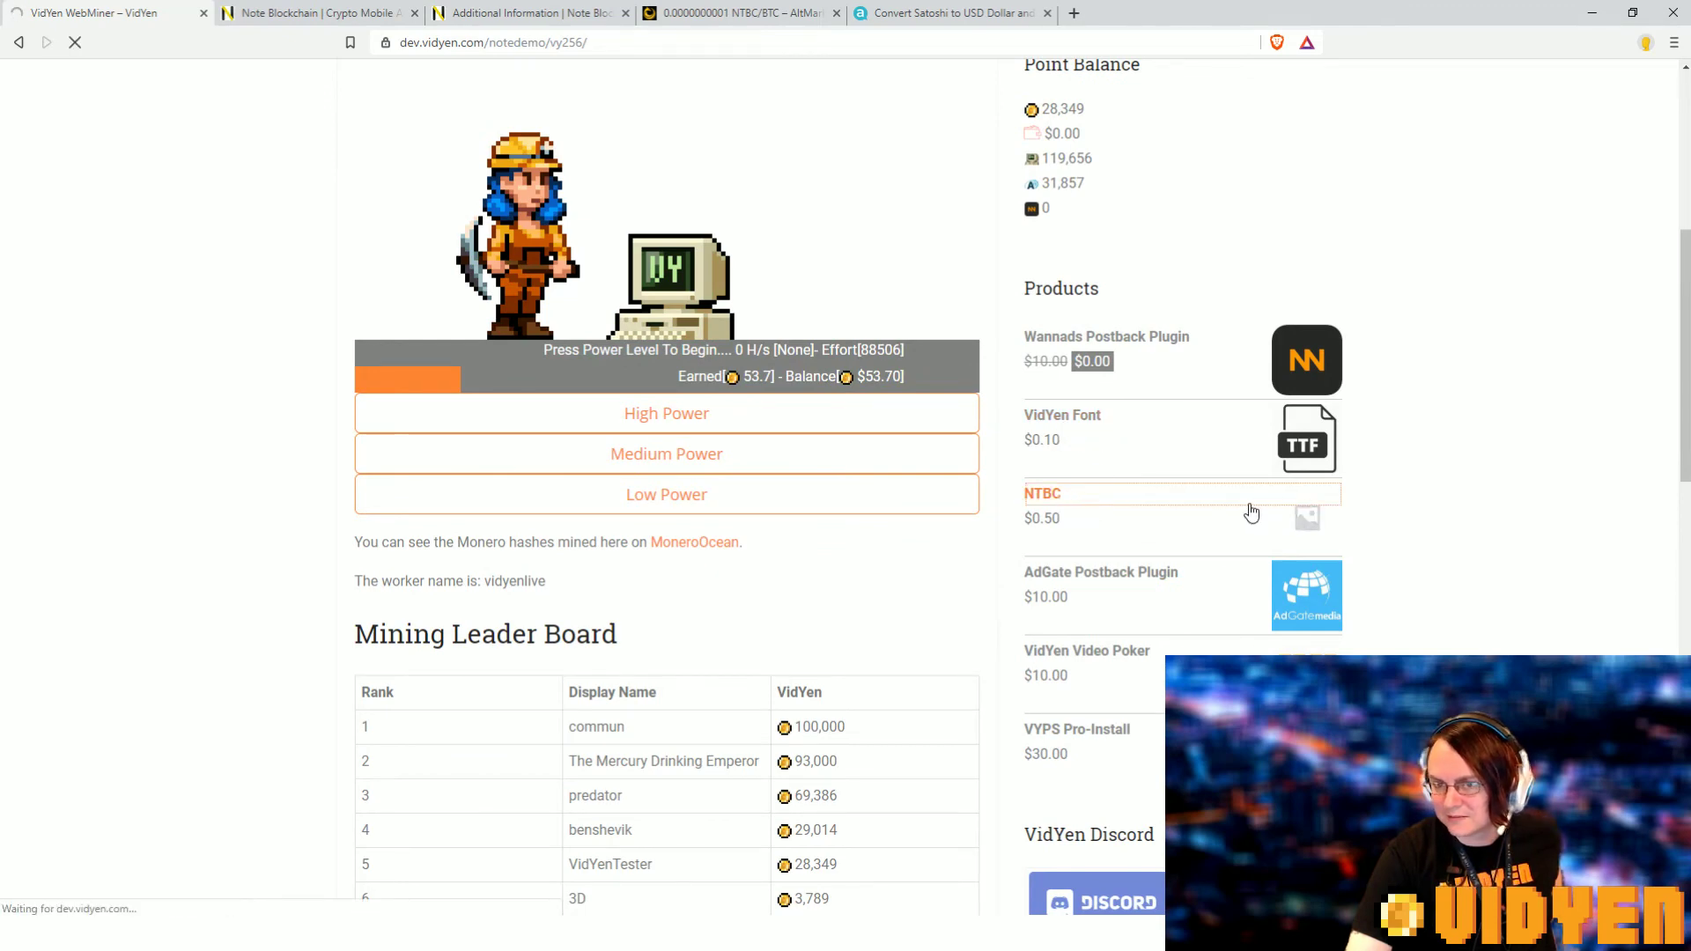
pyautogui.scroll(-2, 1175, 514)
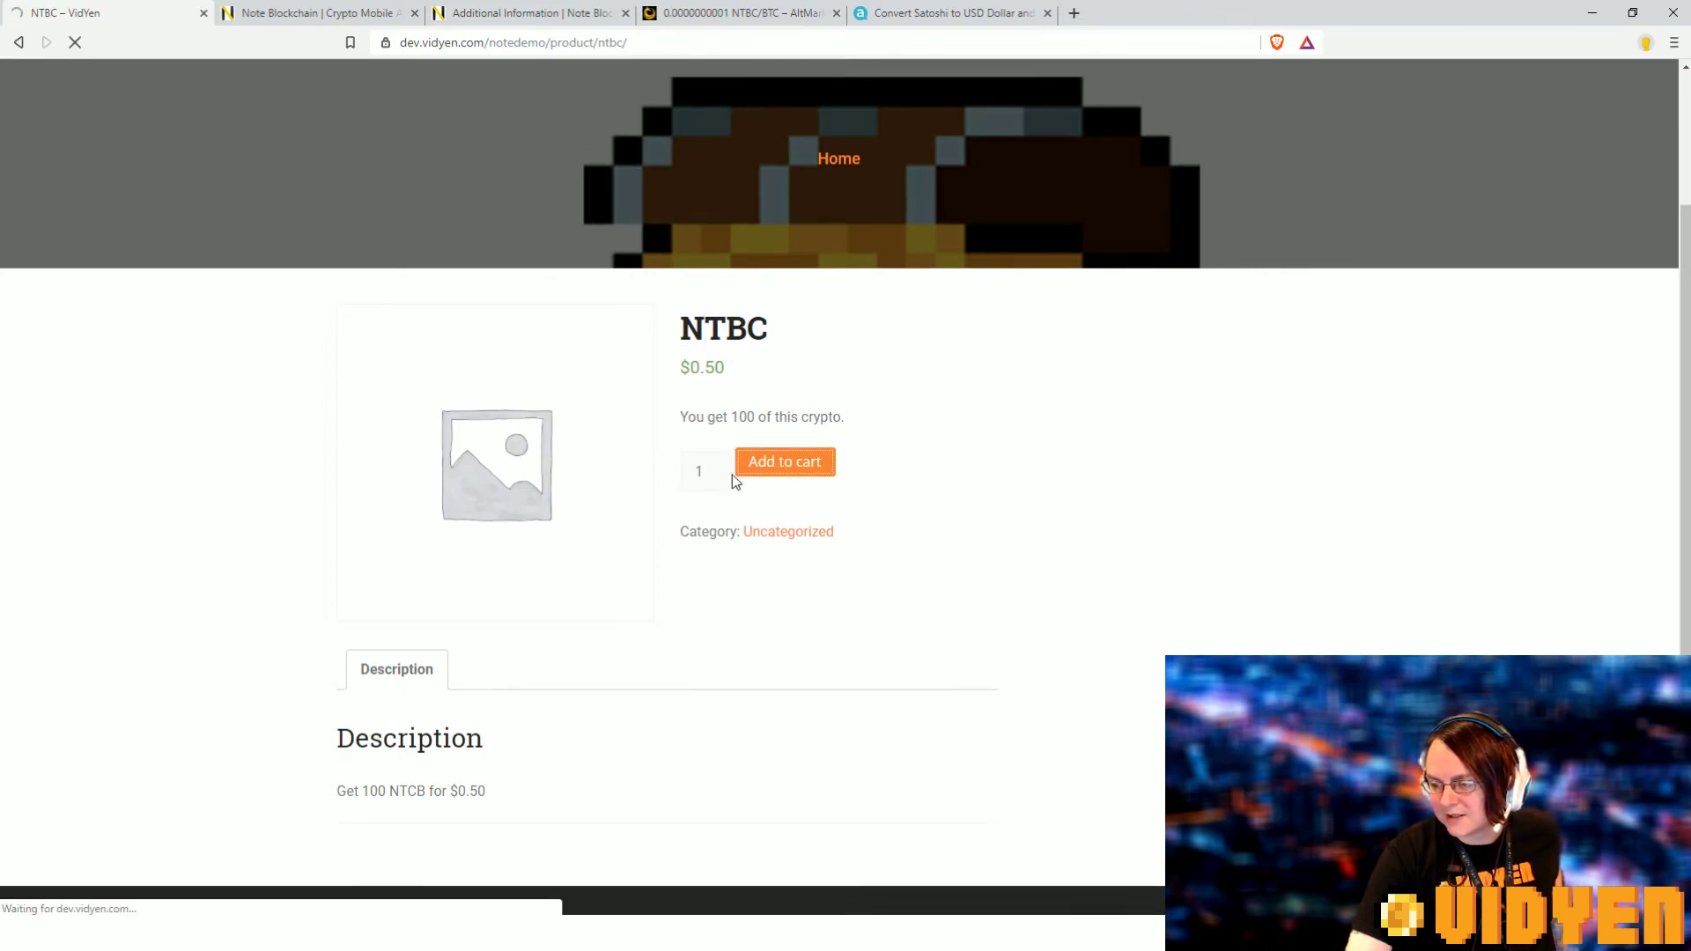
pyautogui.scroll(-2, 856, 414)
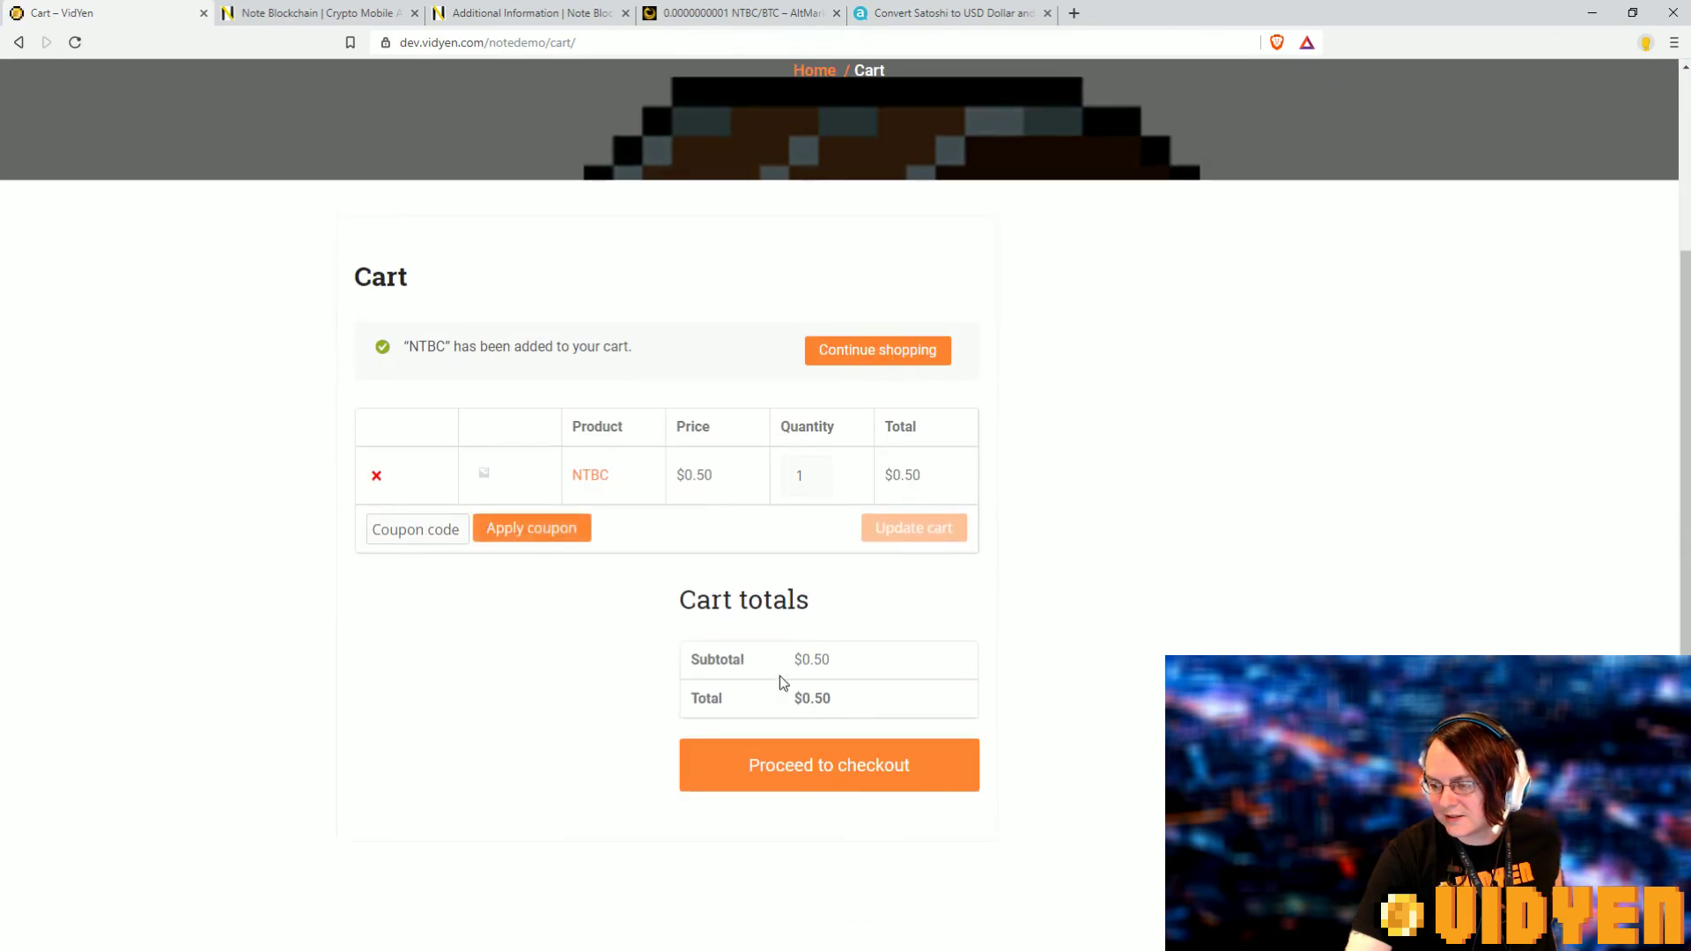
# - Proceed to checkout with NTBC at $0.50 in the cart
pyautogui.click(809, 774)
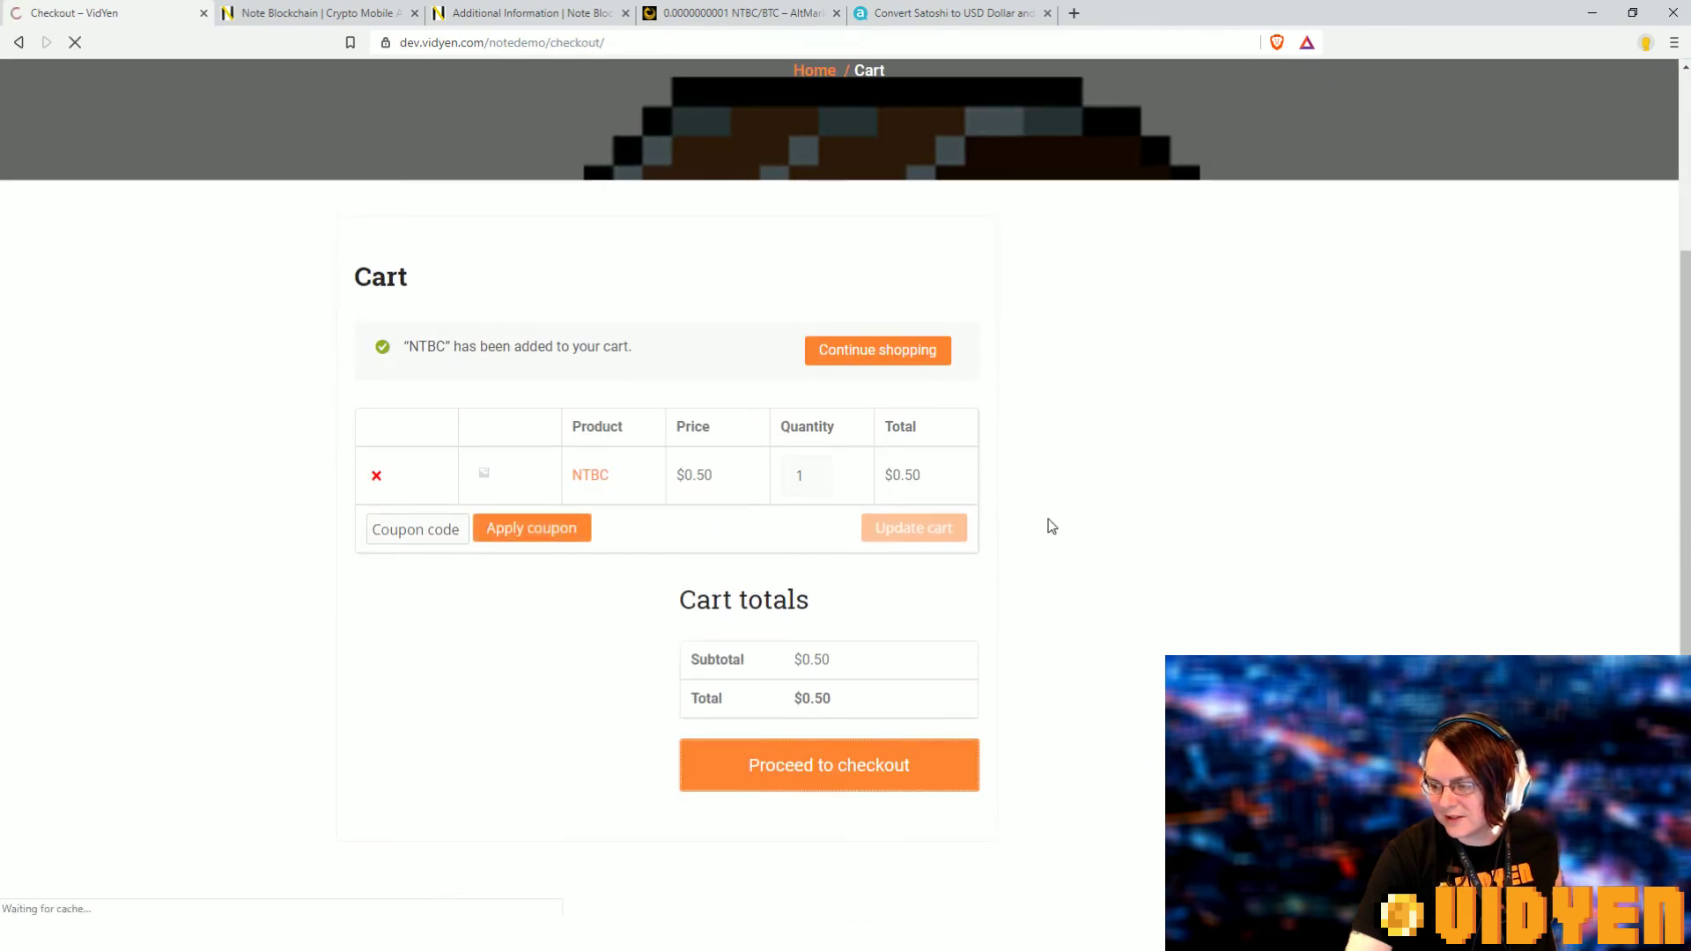
pyautogui.scroll(-3, 846, 528)
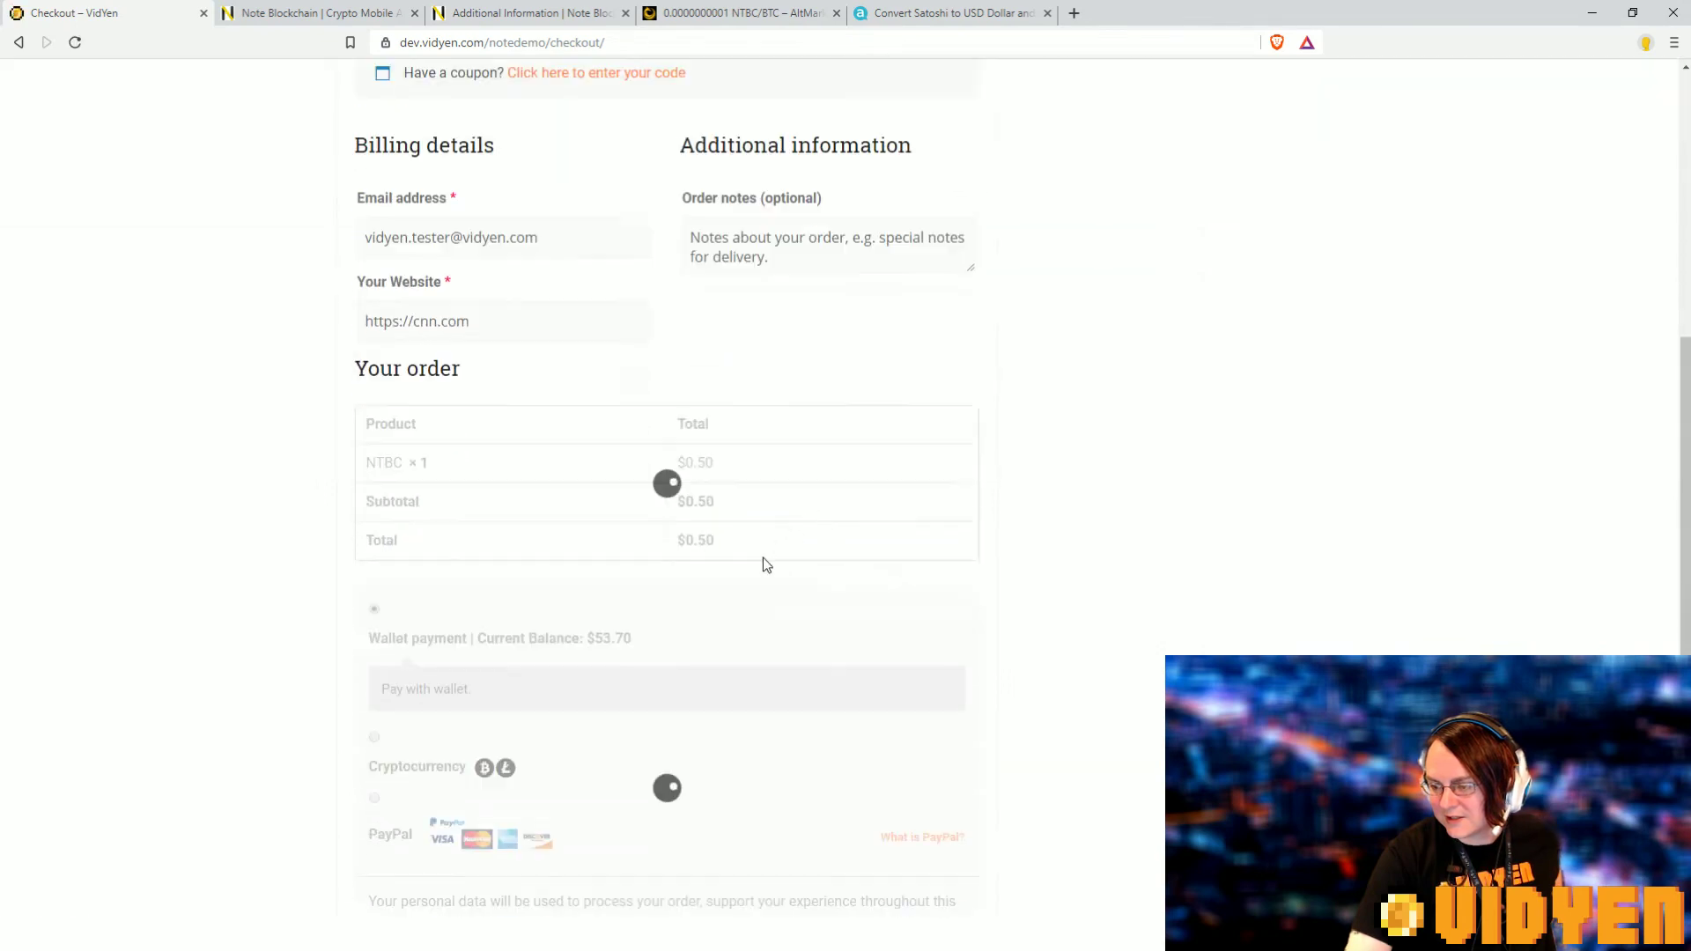
pyautogui.scroll(-1, 802, 547)
pyautogui.scroll(-1, 734, 561)
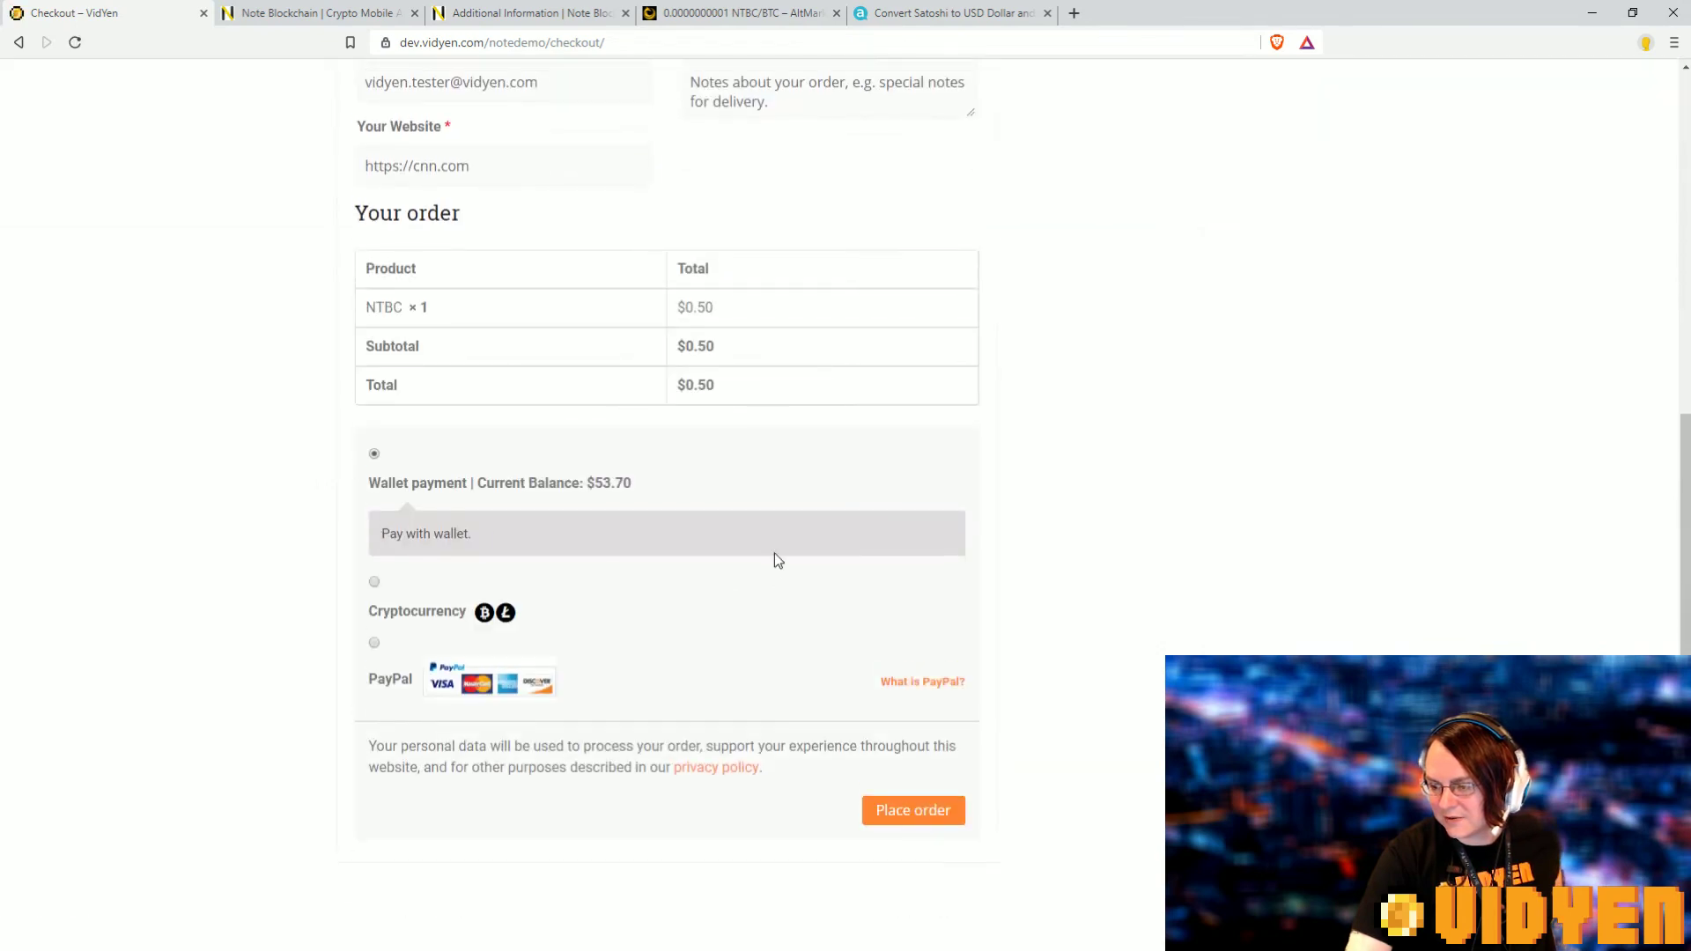
pyautogui.scroll(2, 775, 553)
pyautogui.scroll(-3, 729, 634)
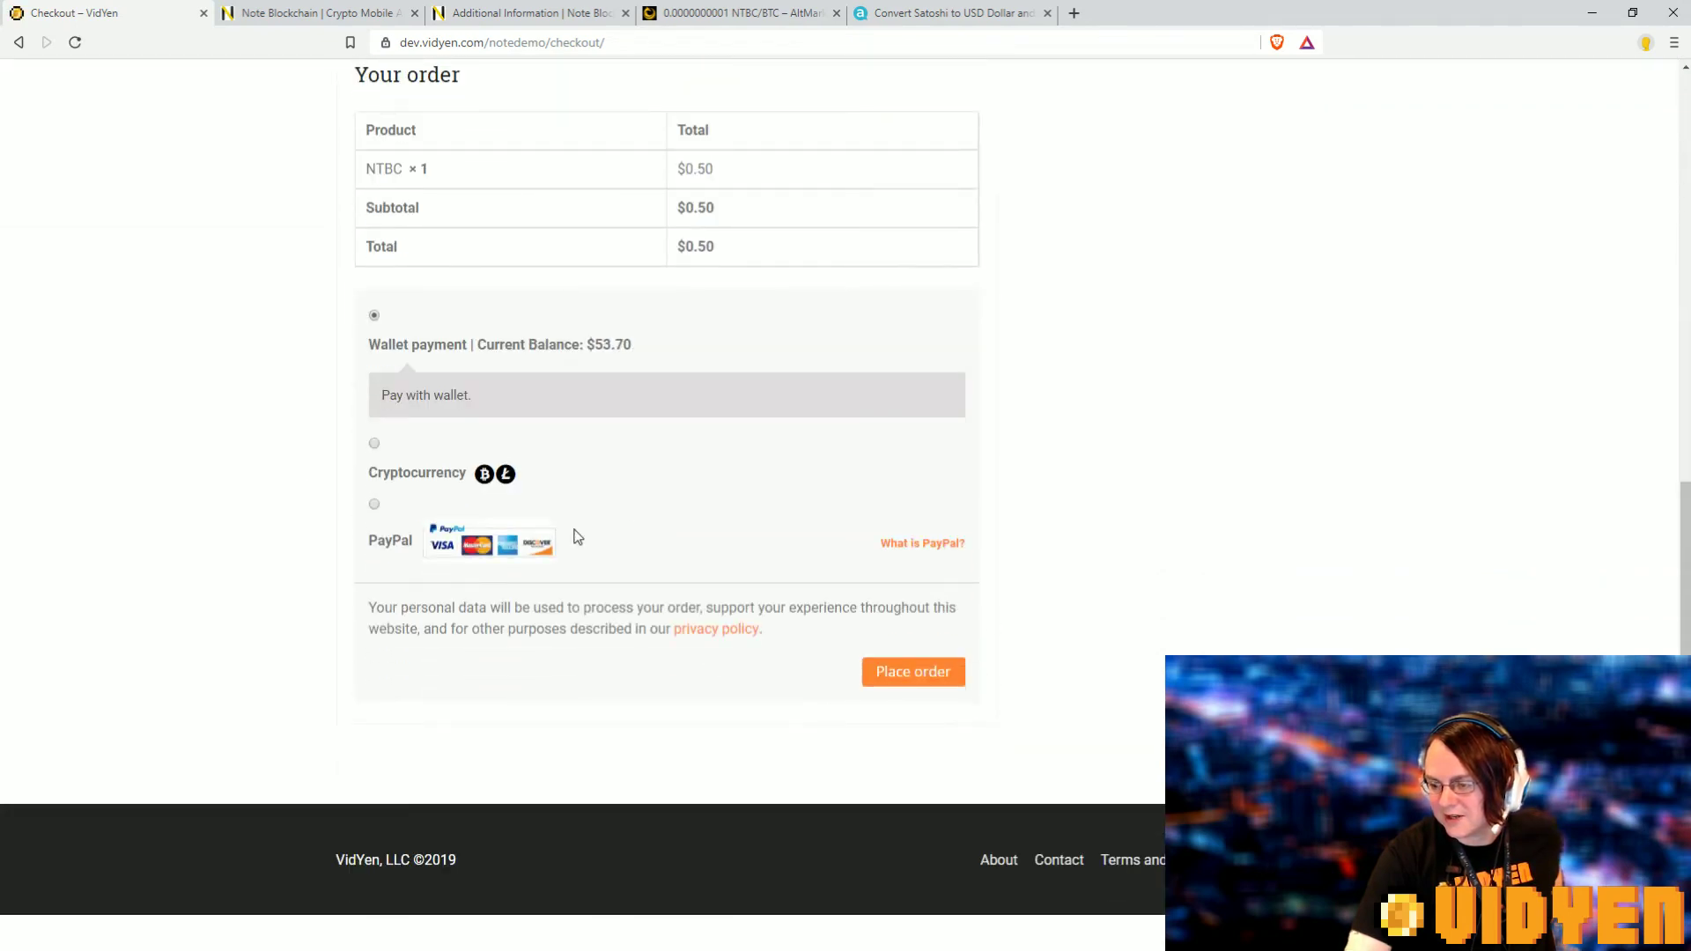
# - Place the NTBC order using the $53.70 wallet balance as payment
pyautogui.click(910, 674)
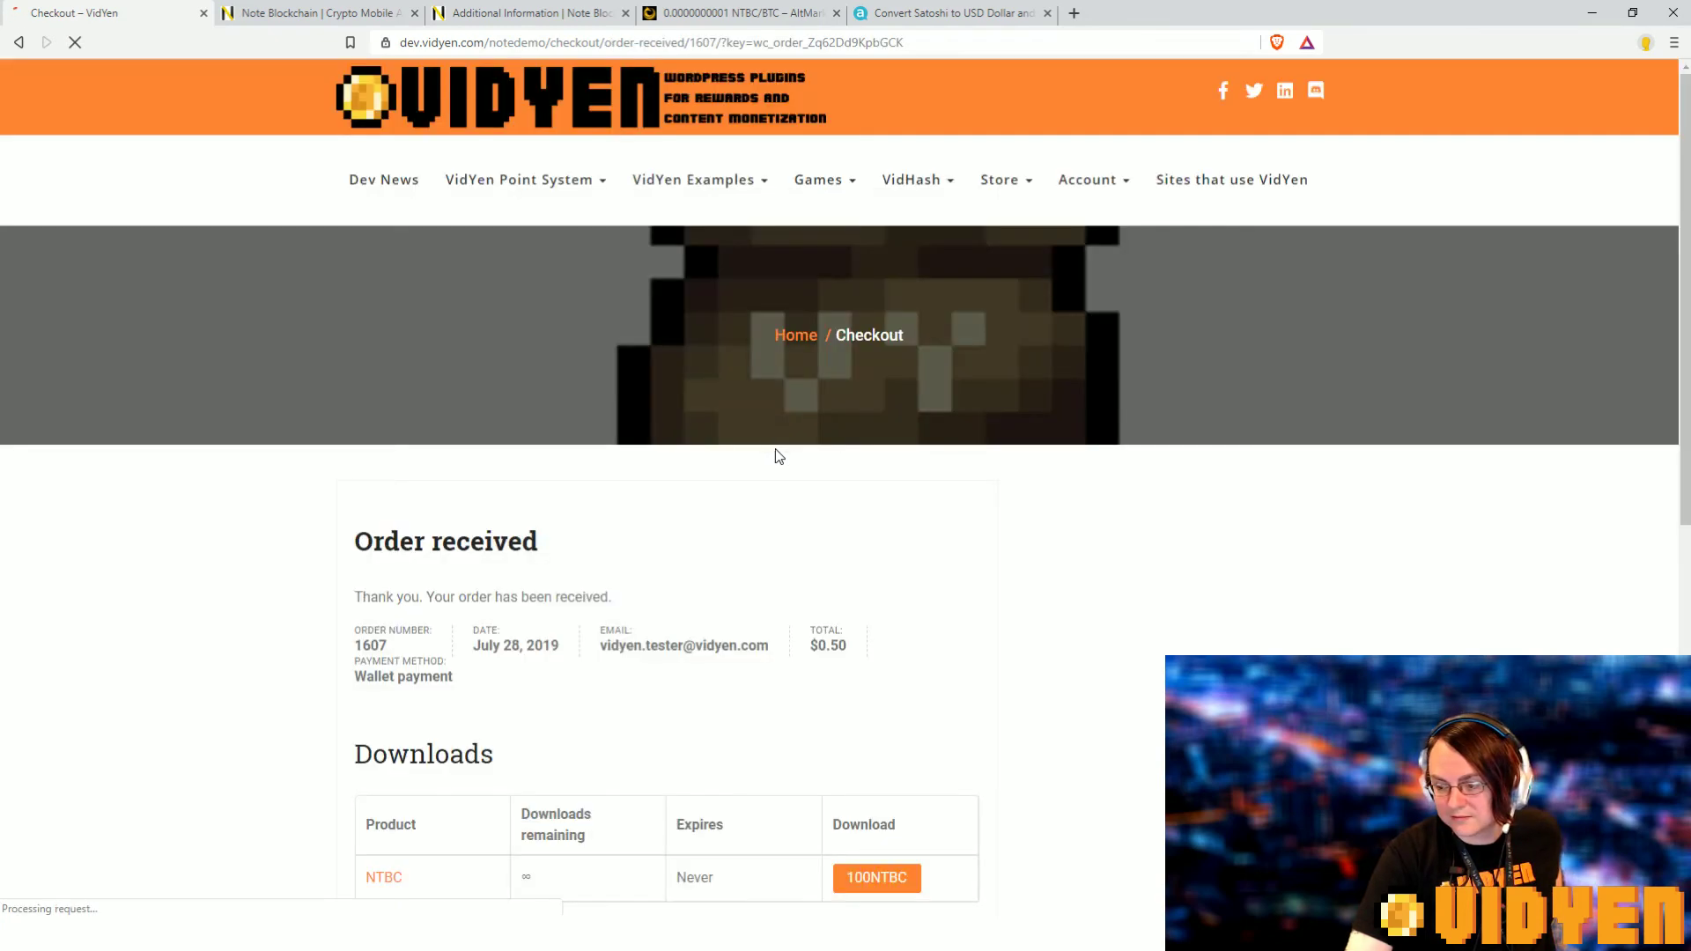
pyautogui.scroll(-3, 779, 454)
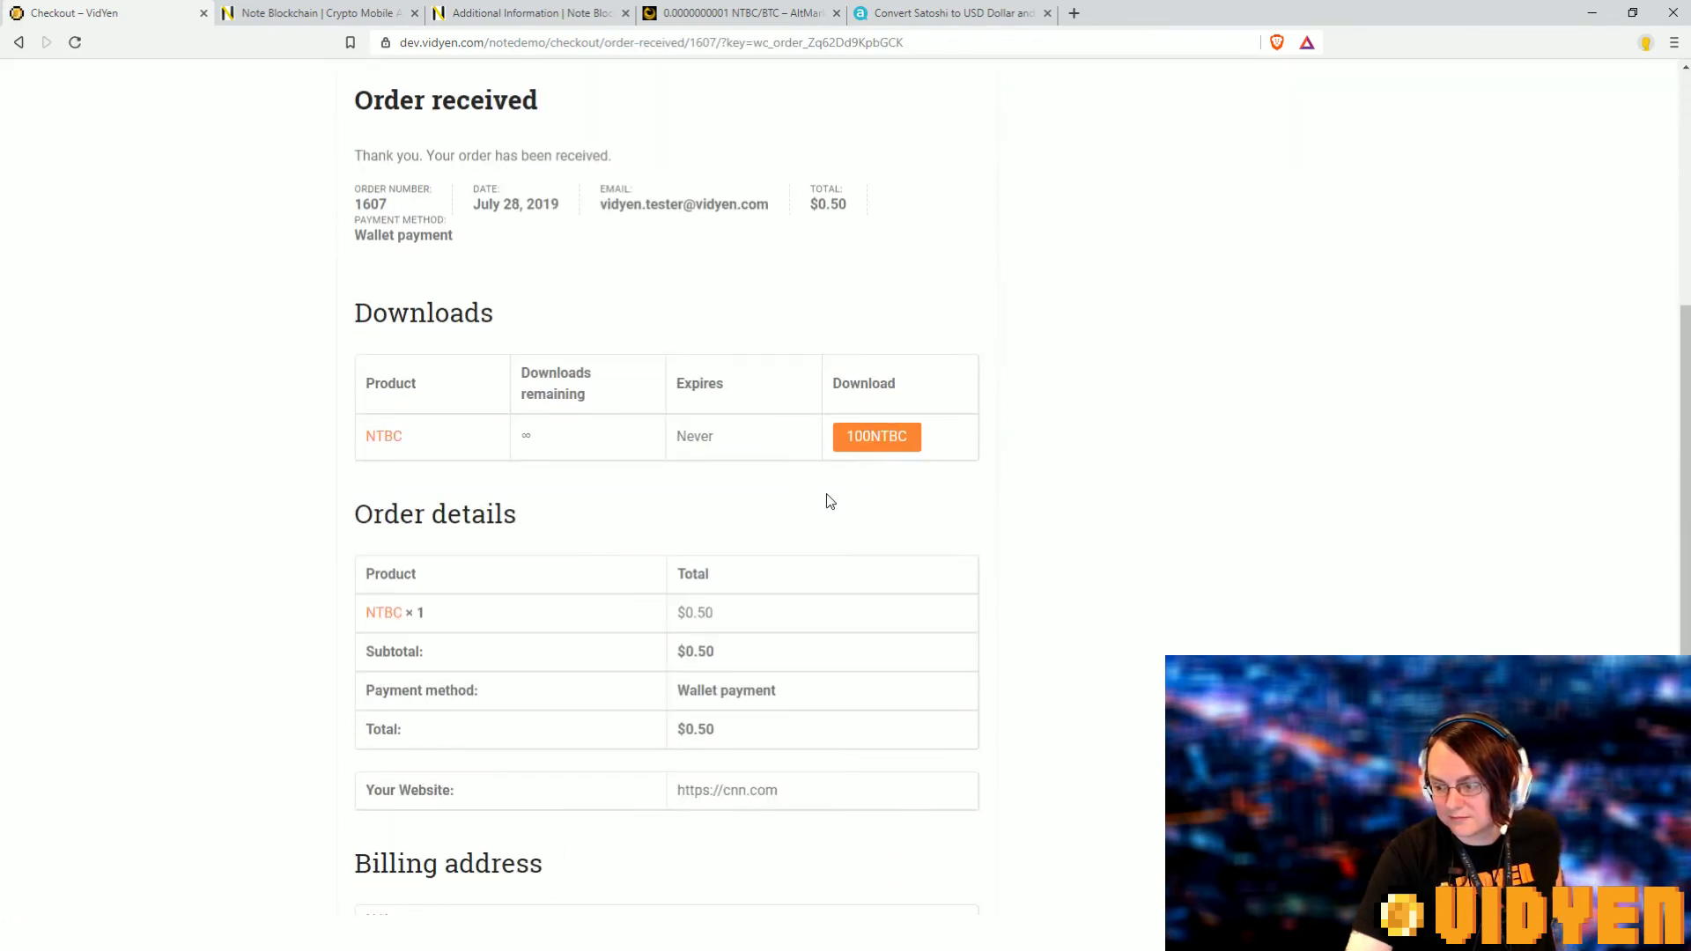
pyautogui.scroll(-2, 830, 500)
pyautogui.scroll(1, 838, 502)
pyautogui.scroll(1, 815, 517)
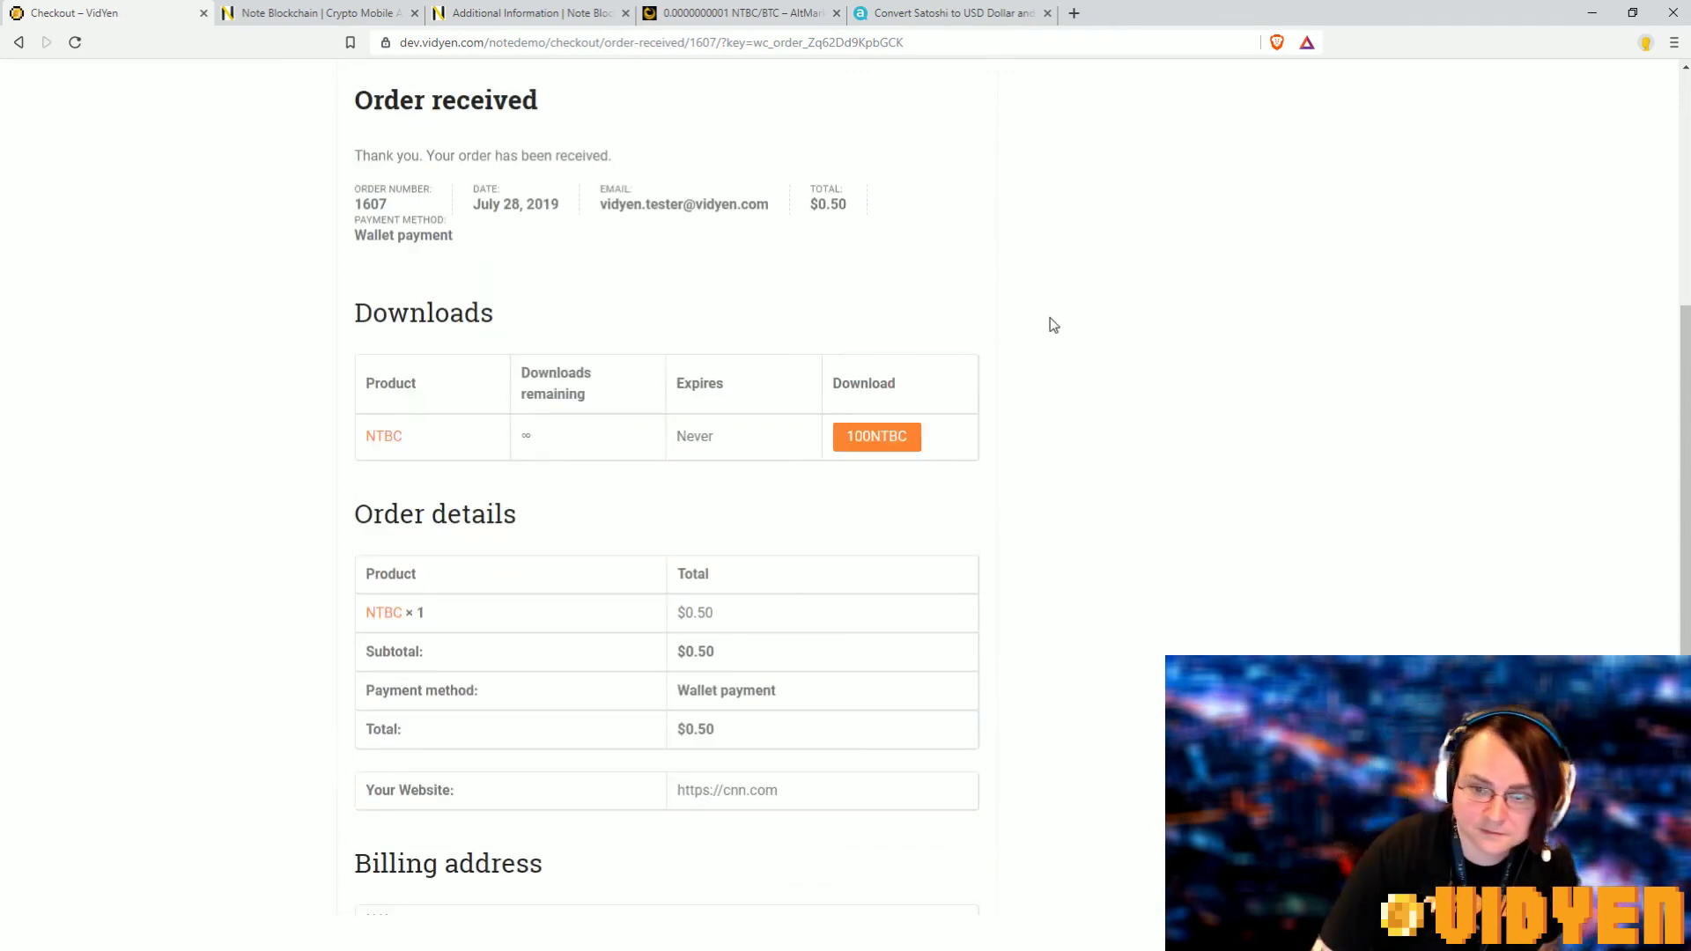
# - Save the 100NTBC note as 728209-download.jpg in Notes pictures, keeping the existing 728209.jpg
pyautogui.click(855, 442)
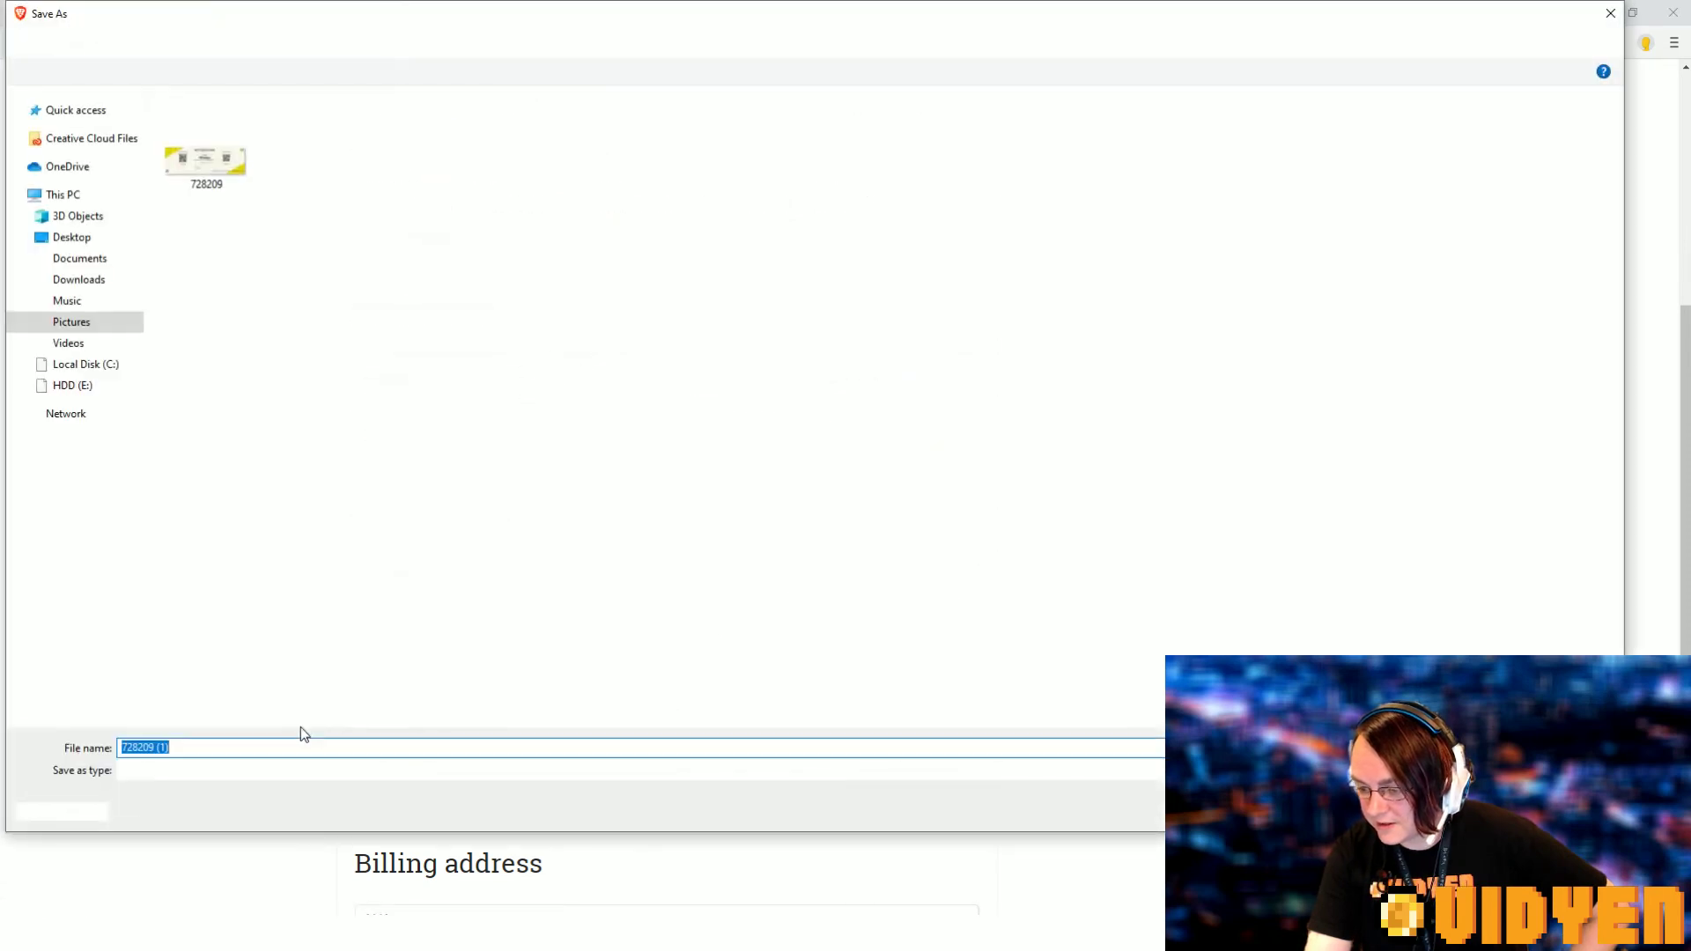
pyautogui.click(198, 182)
pyautogui.doubleClick(199, 183)
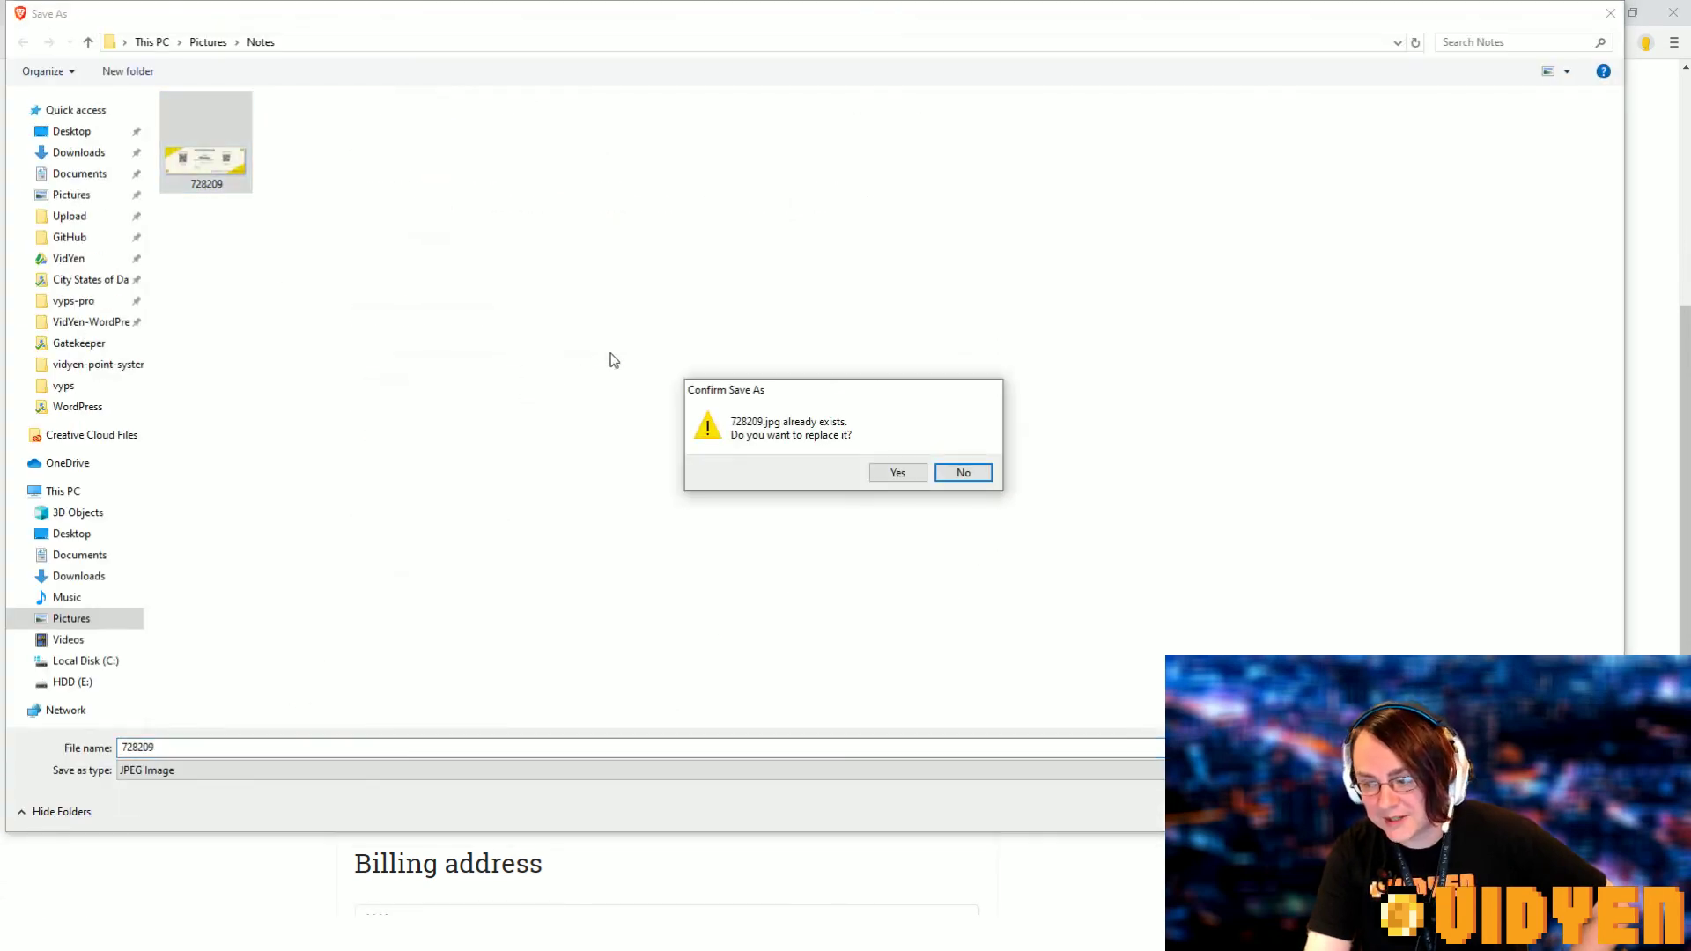
pyautogui.click(980, 483)
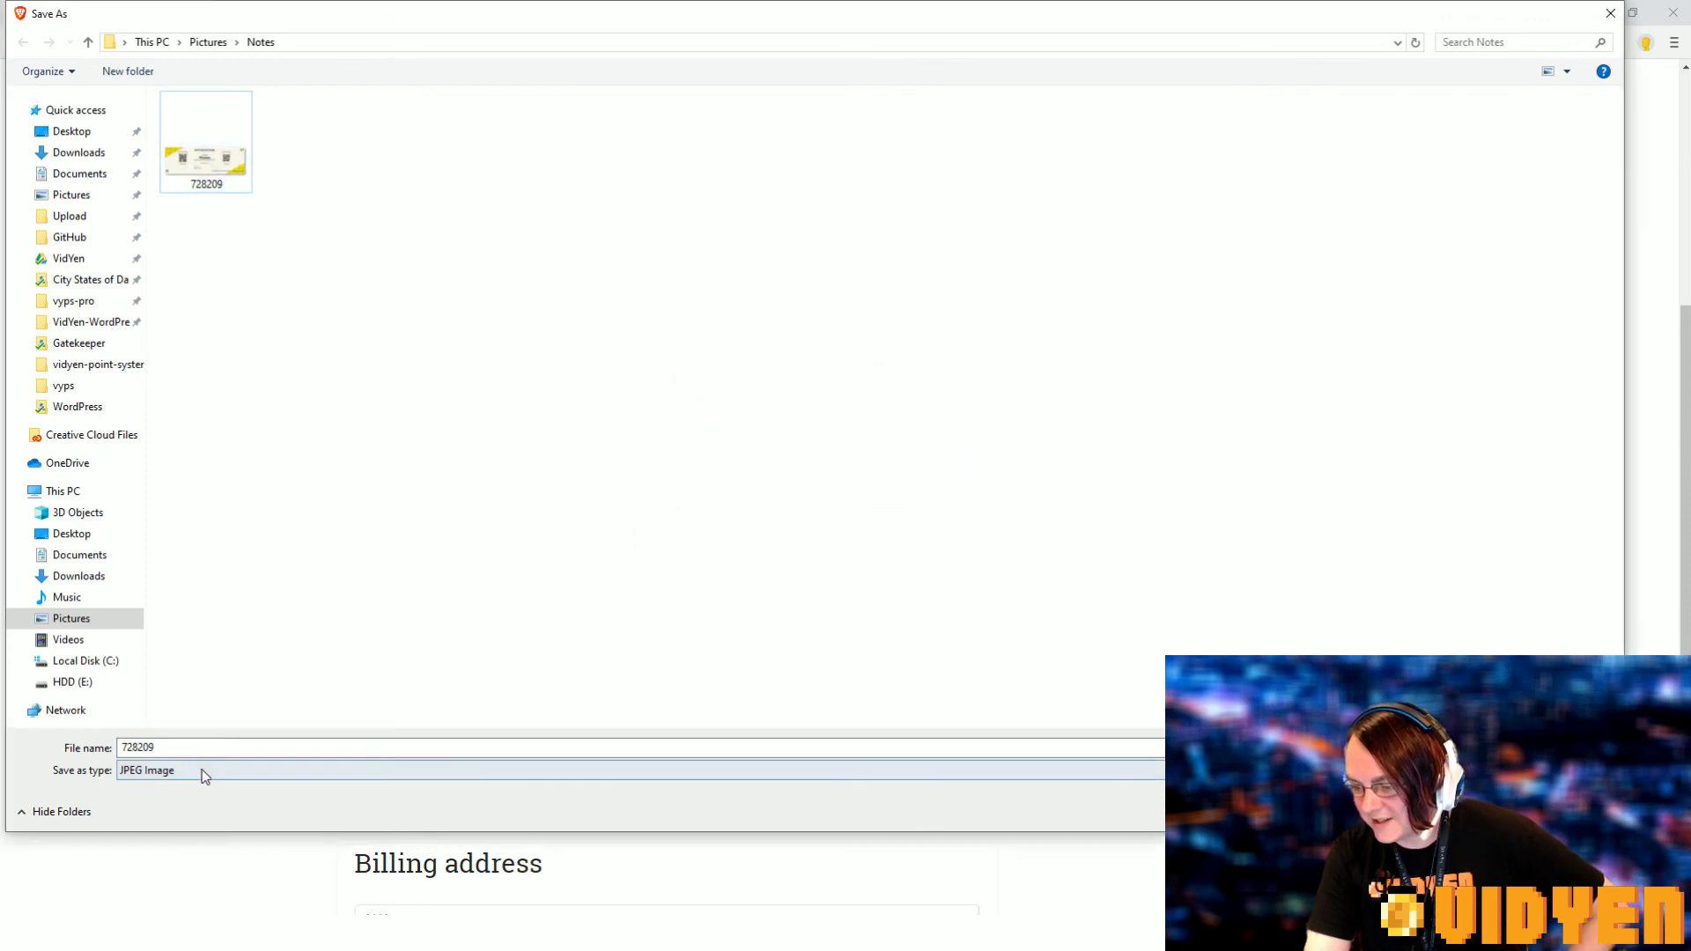
pyautogui.click(178, 749)
pyautogui.write('-downloa')
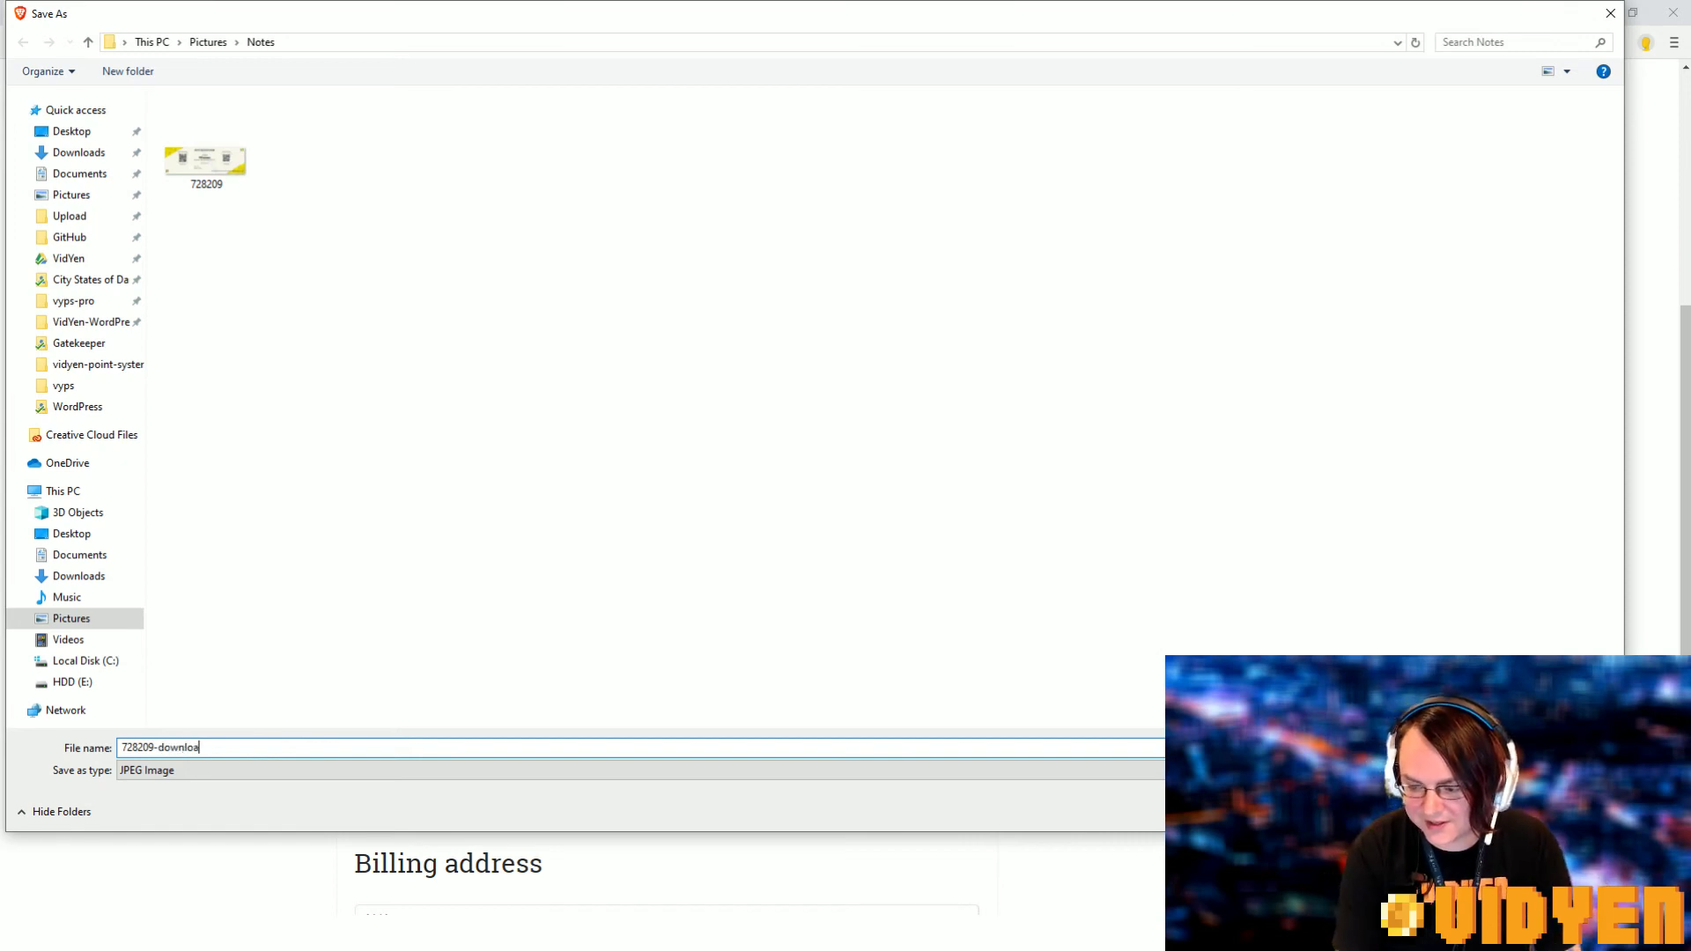
pyautogui.press('Return')
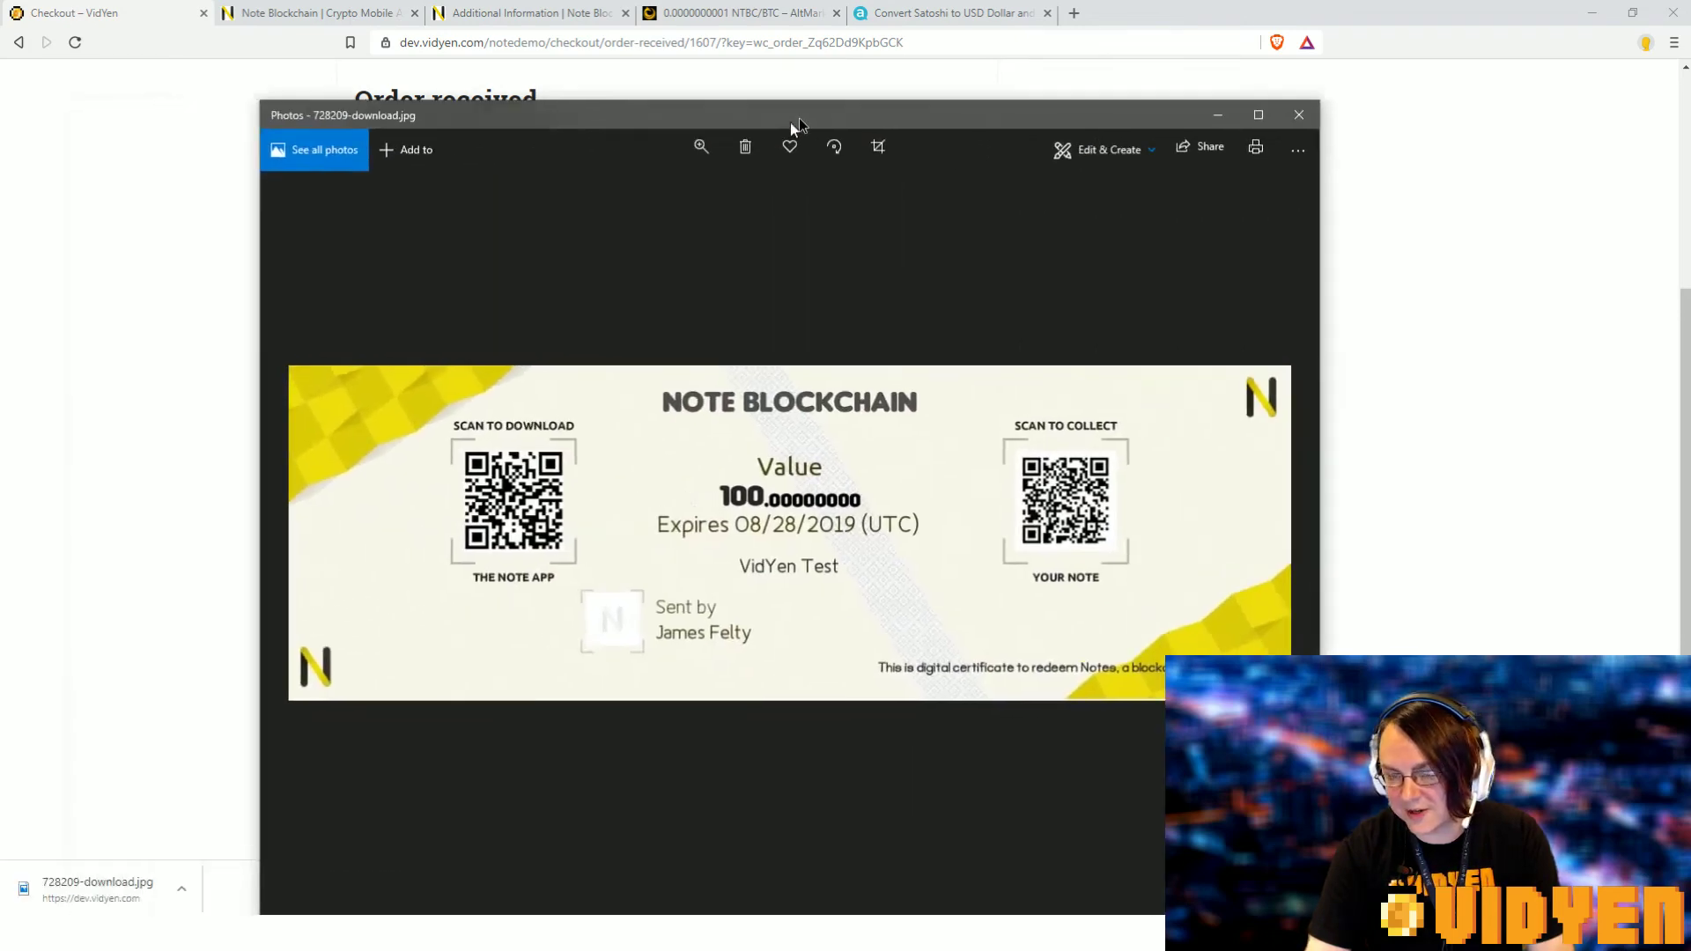
# - View the downloaded 100-value Note Blockchain note in Photos, then return to the browser tabs
pyautogui.doubleClick(800, 117)
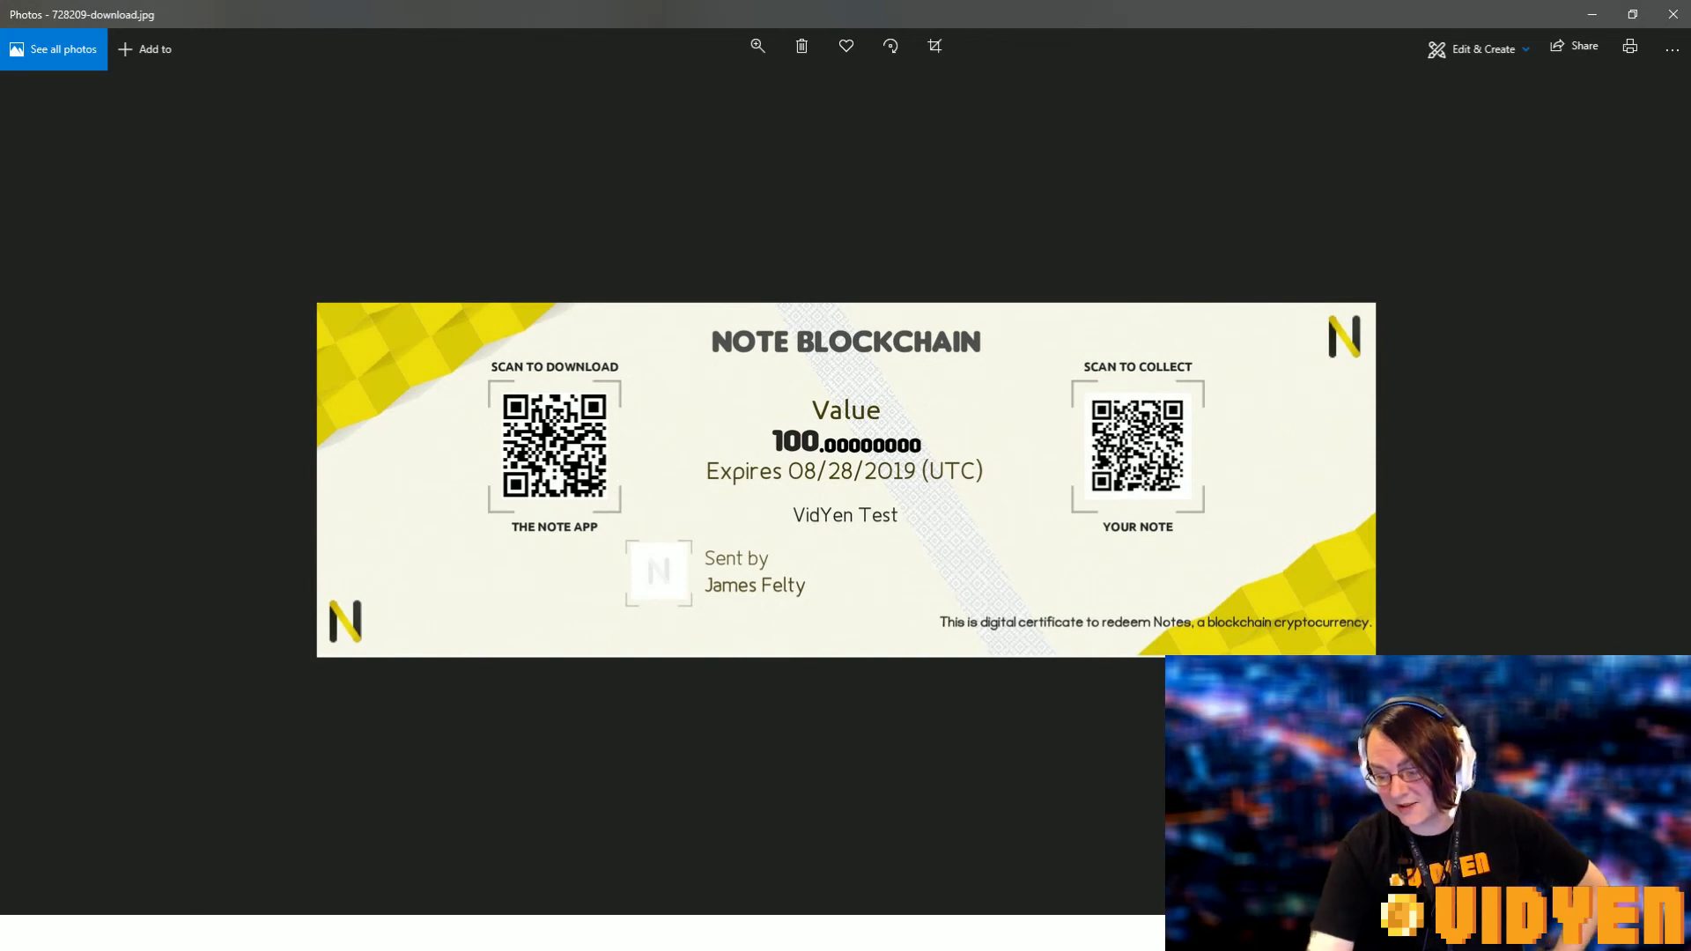
pyautogui.hotkey('alt', 'F4')
pyautogui.click(307, 16)
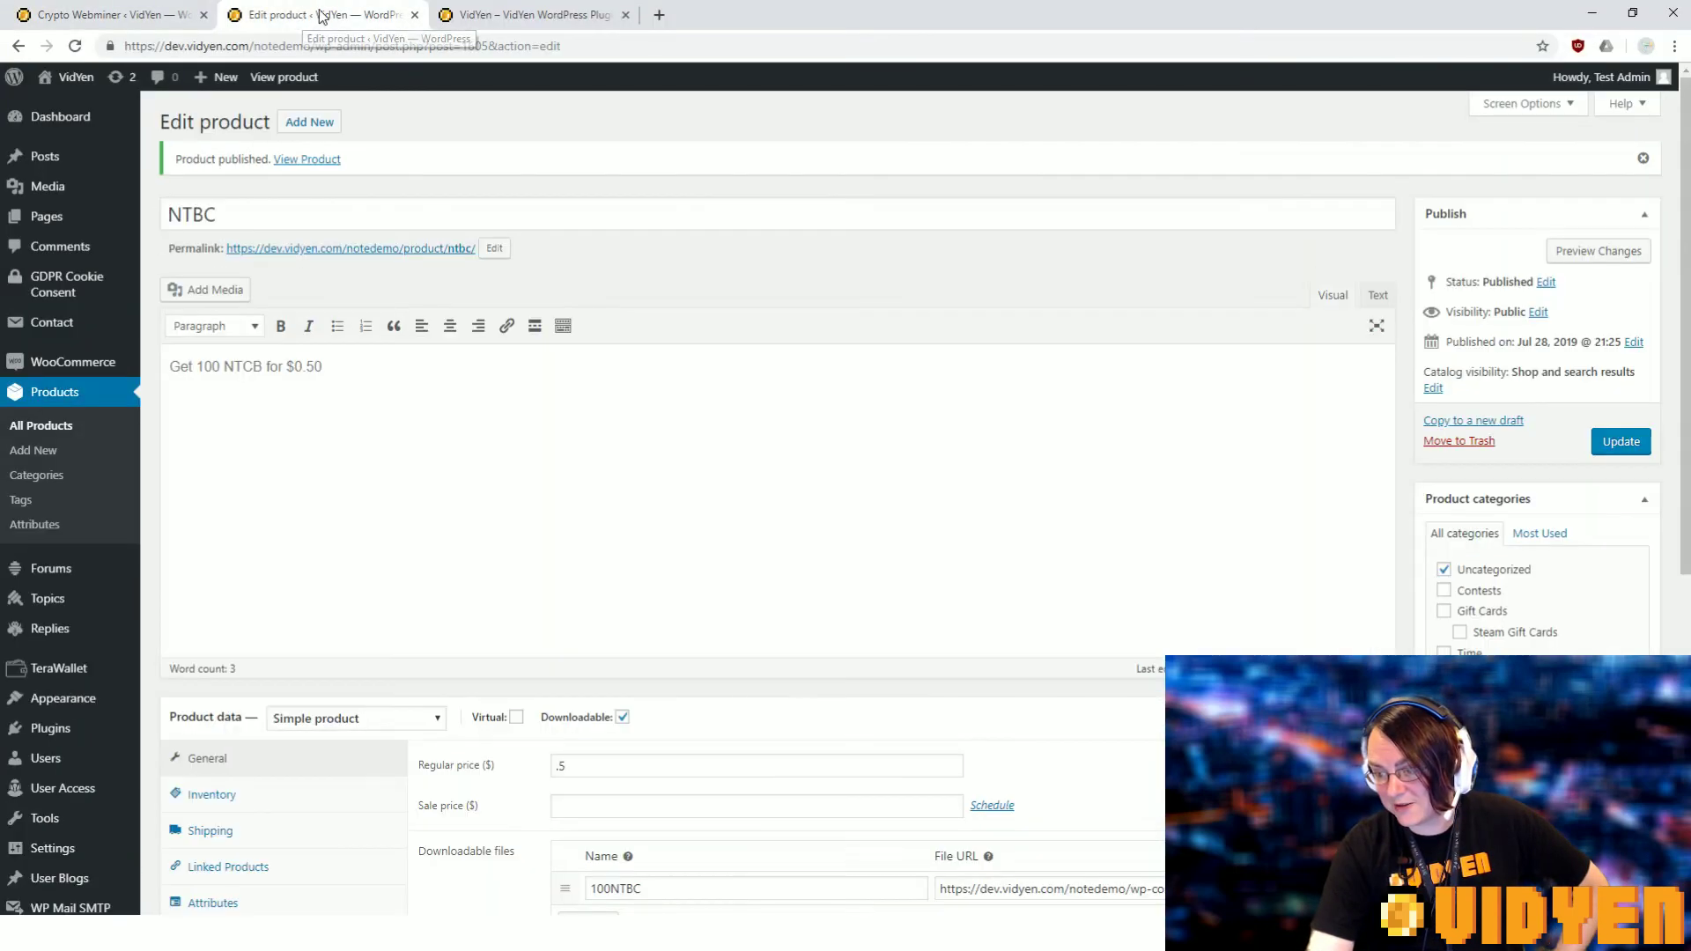
pyautogui.click(525, 11)
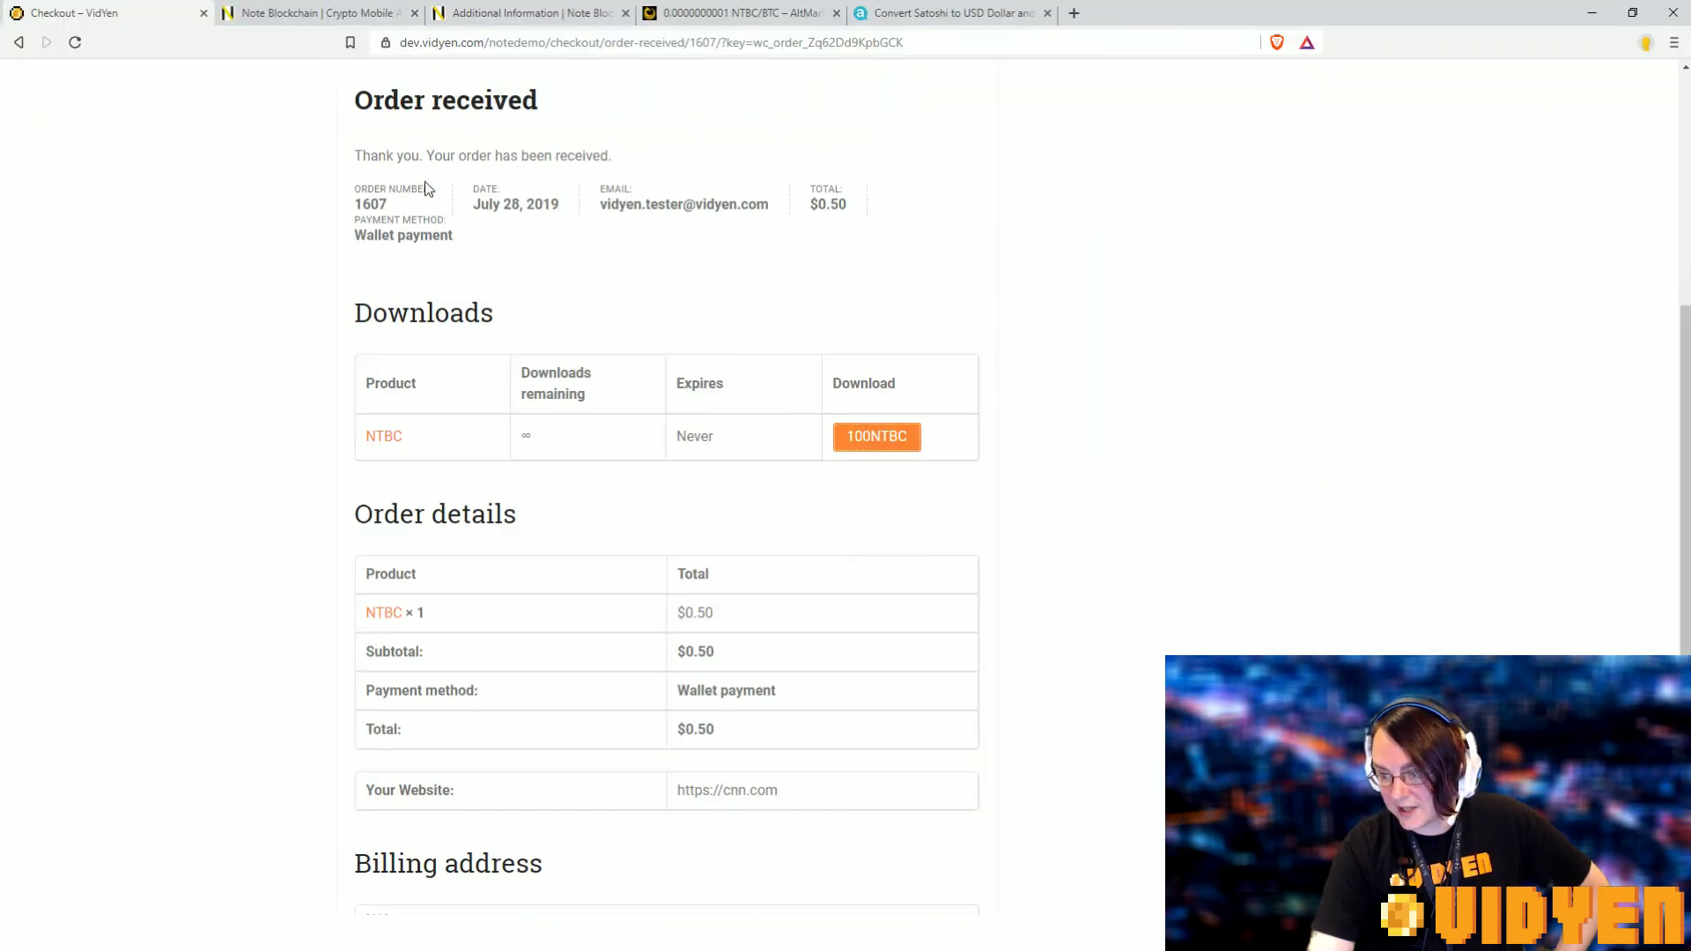
# - Check MoneroOcean's 4 H/s hashrate, worker table and 0.045073 XMR paid, then reopen the certificate
pyautogui.click(341, 12)
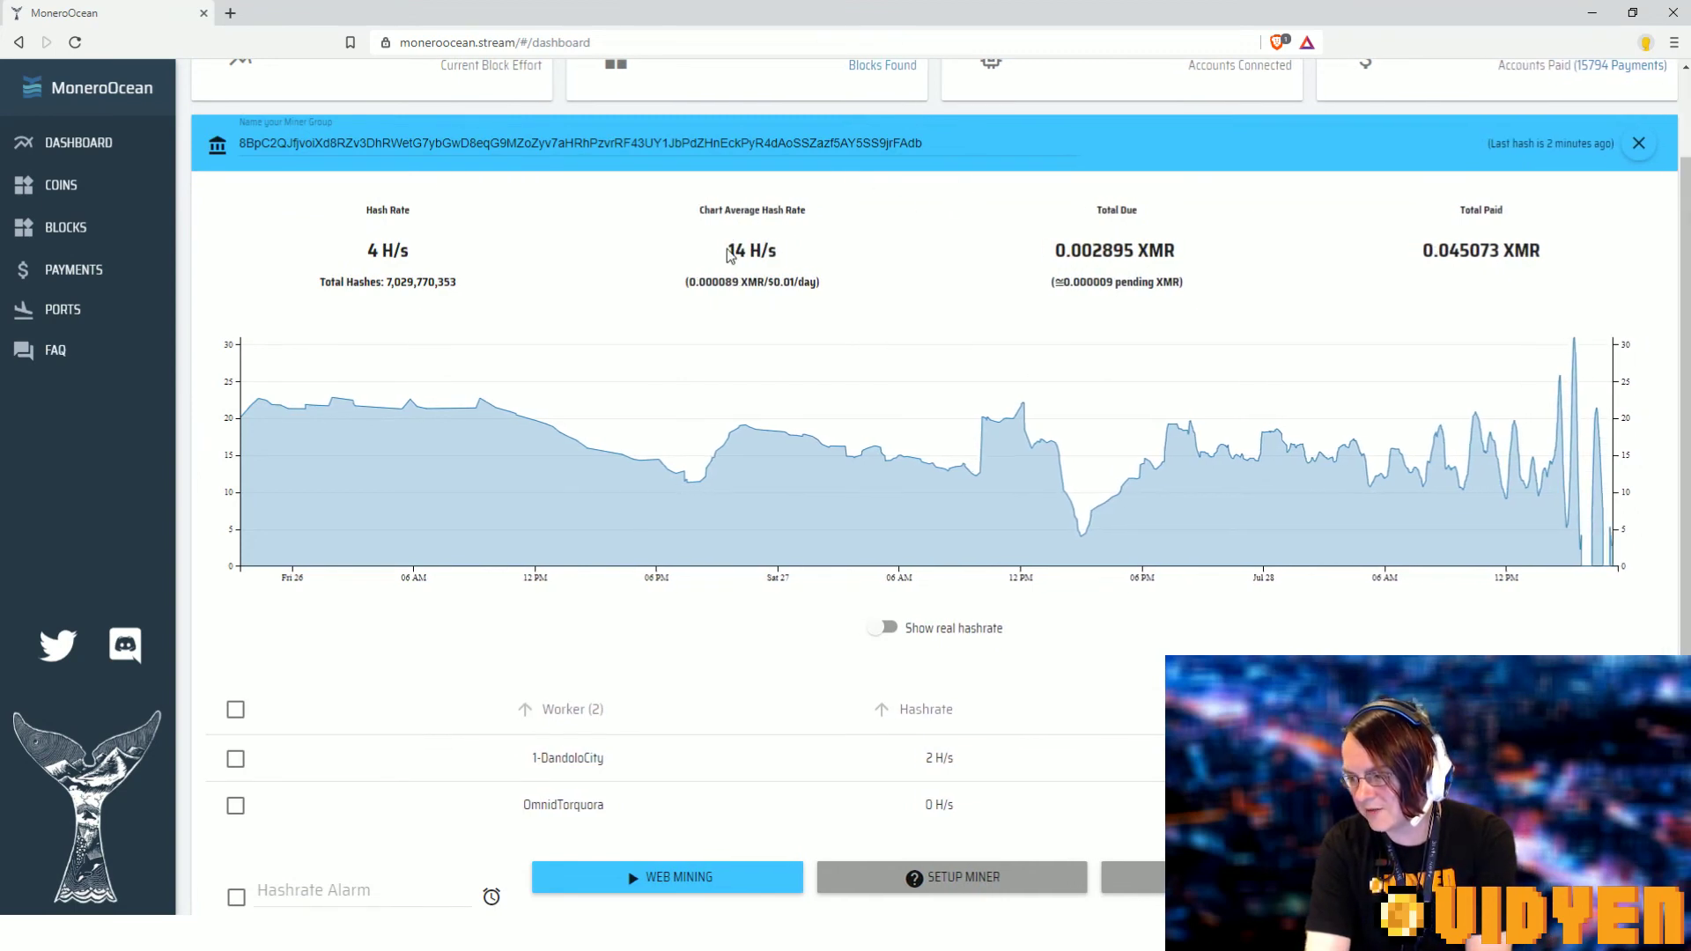
pyautogui.moveTo(725, 252); pyautogui.dragTo(774, 251)
pyautogui.scroll(-2, 776, 258)
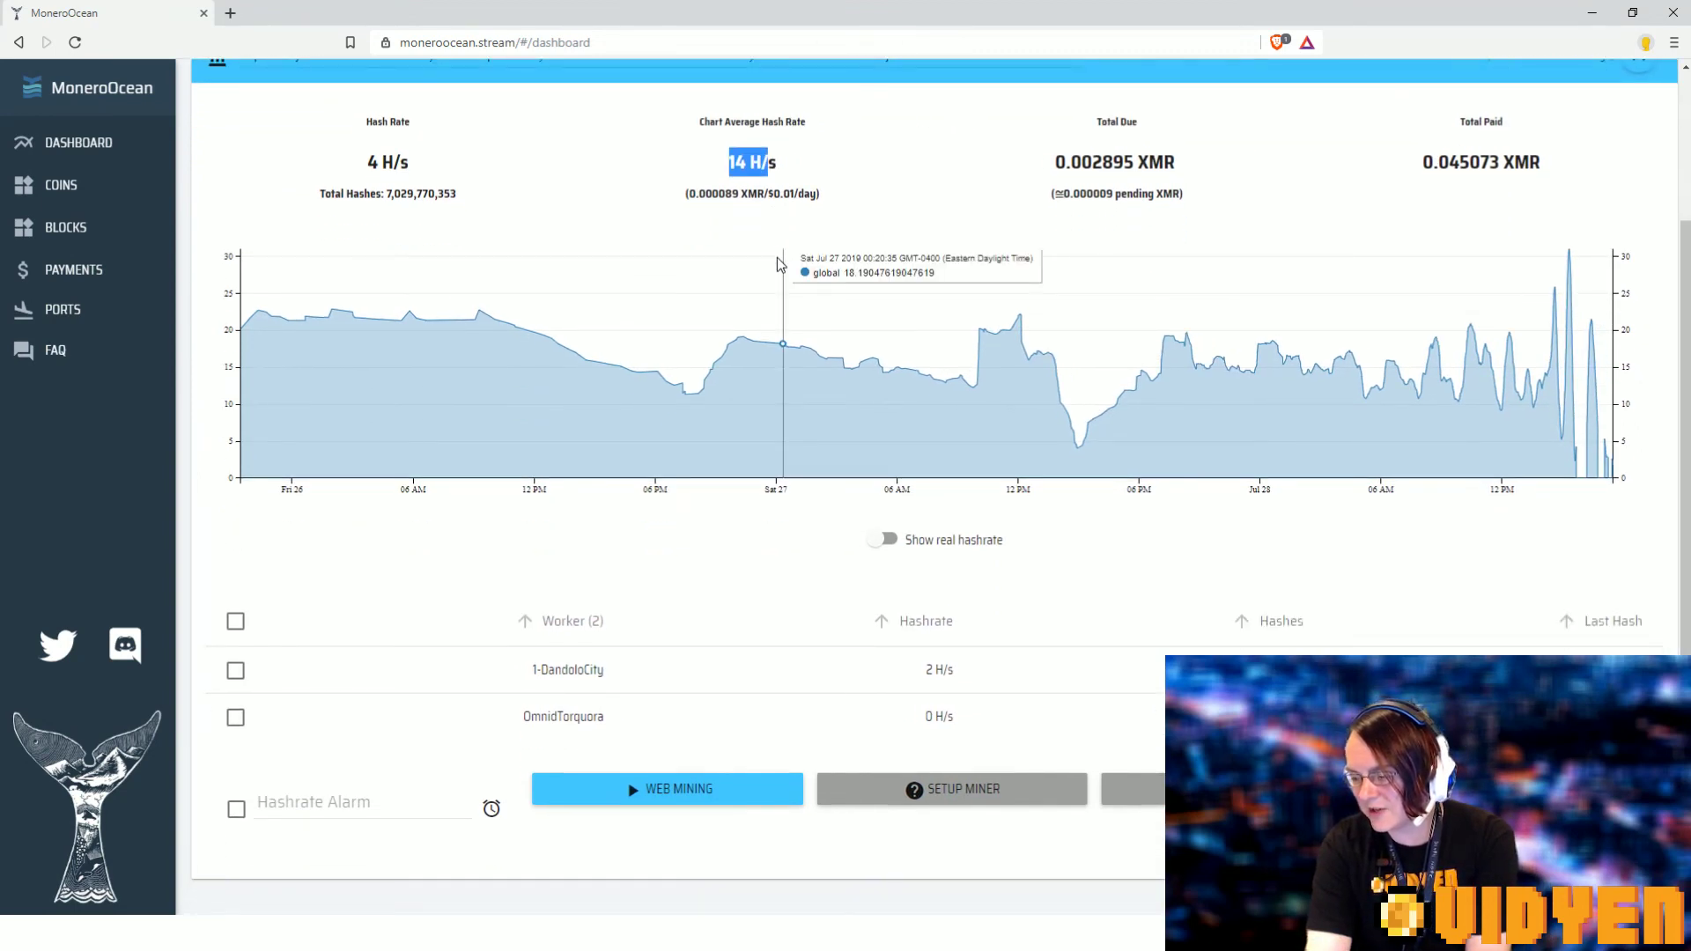
pyautogui.scroll(-2, 768, 364)
pyautogui.scroll(2, 688, 491)
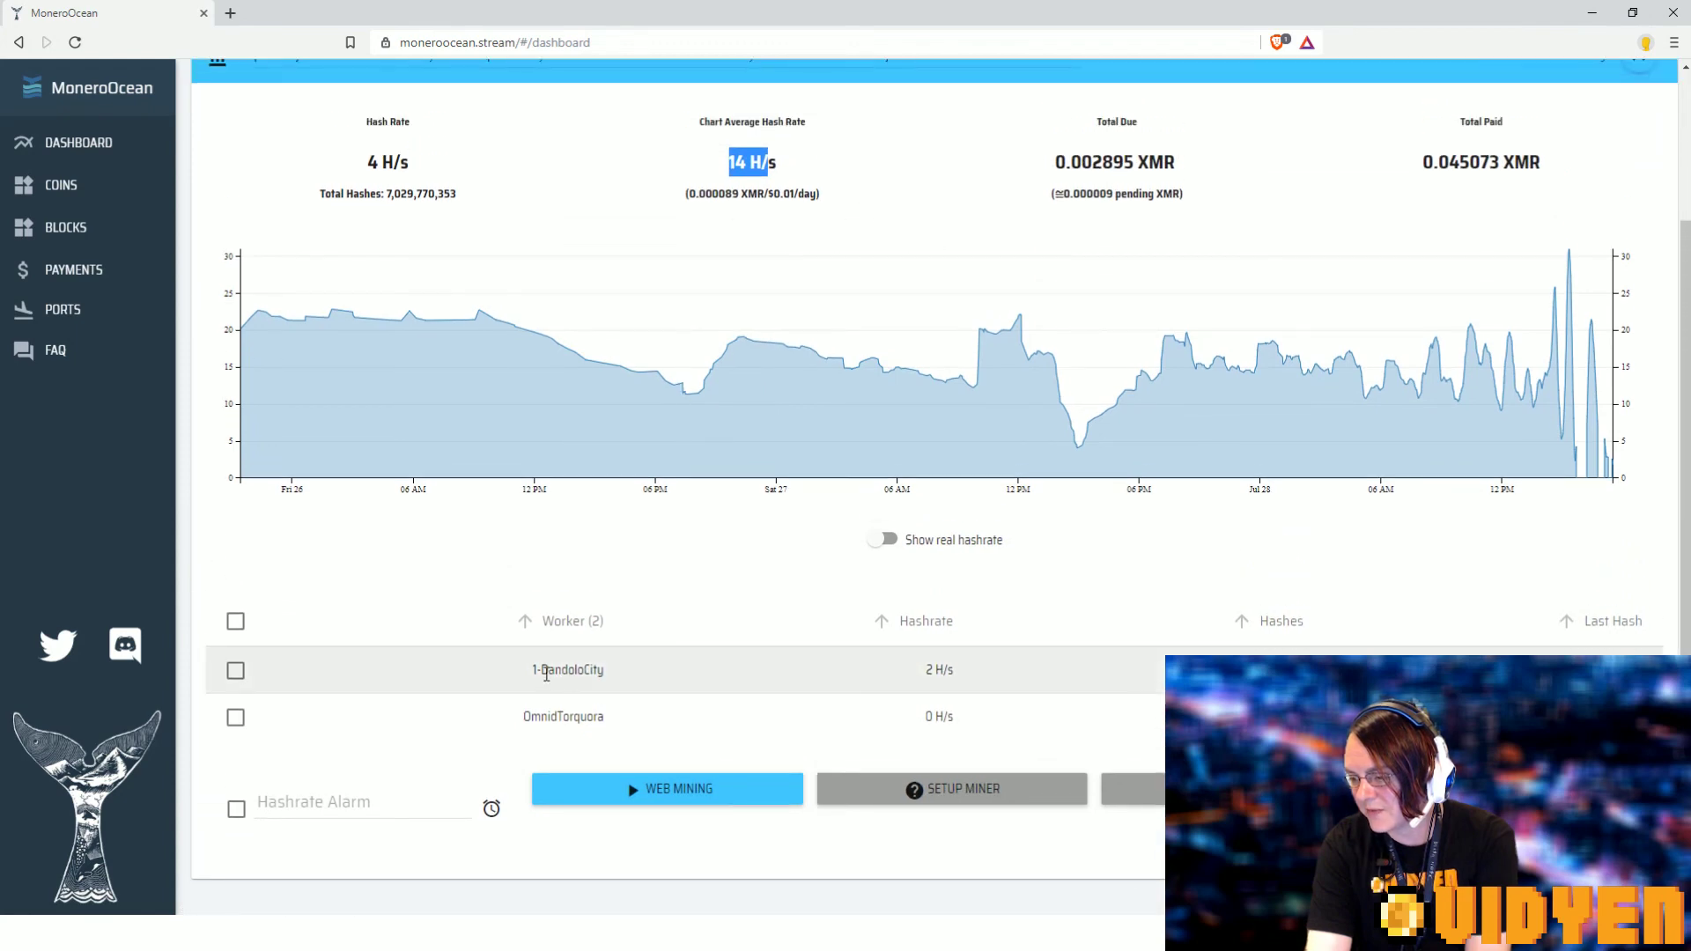
pyautogui.click(606, 664)
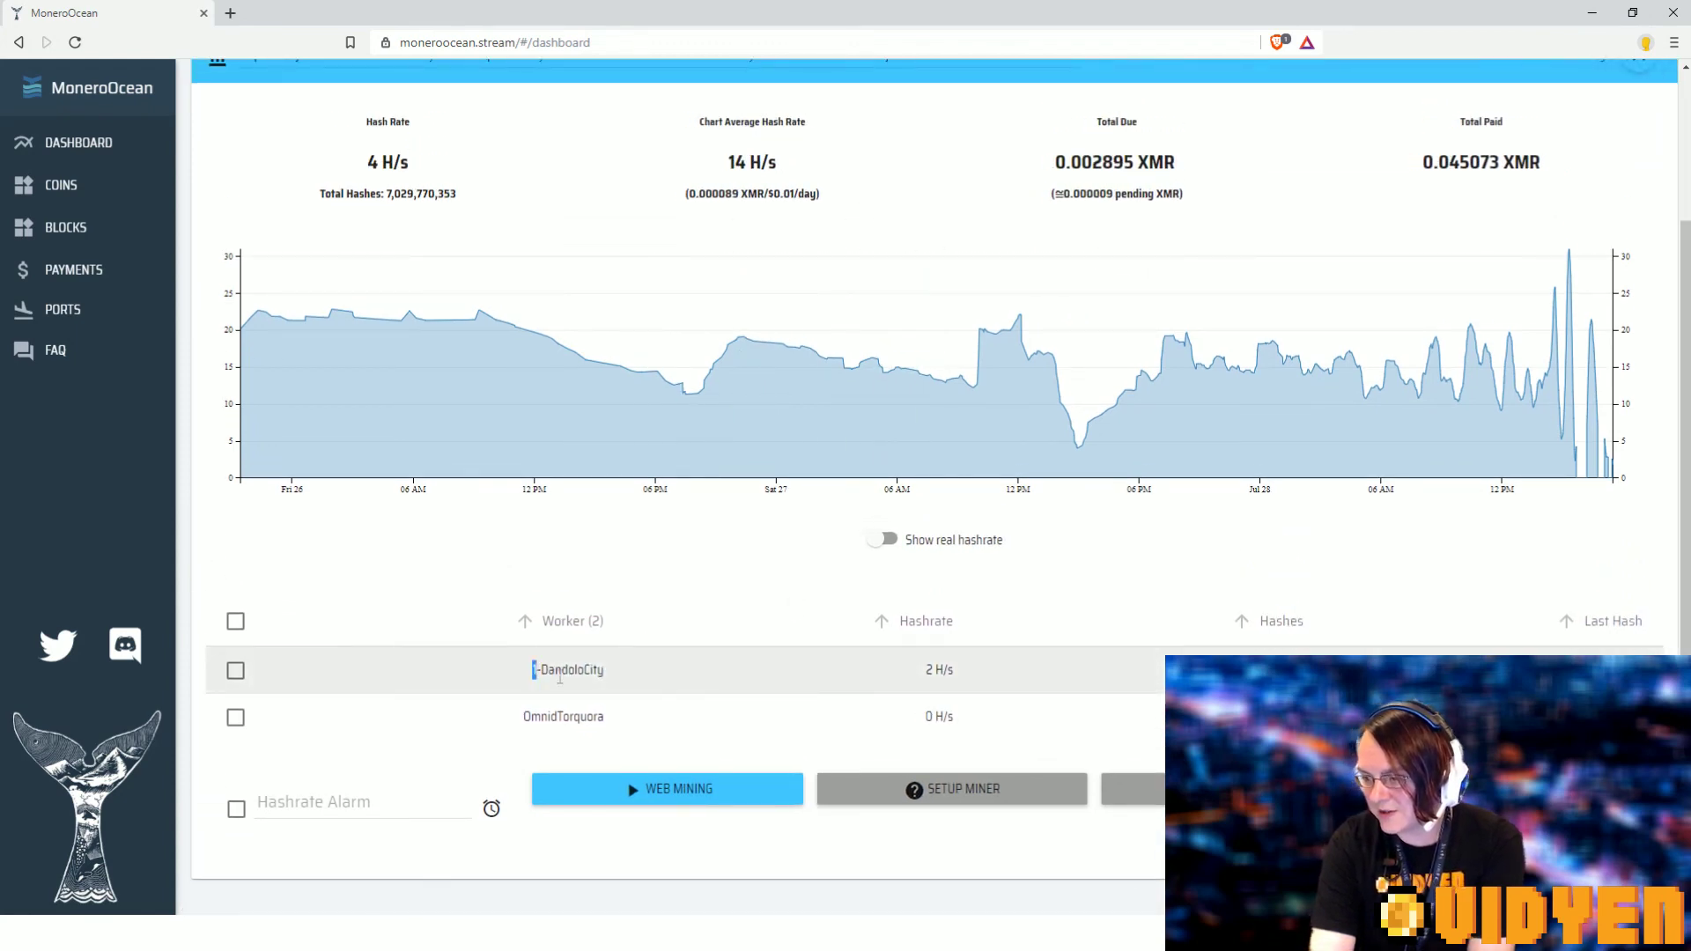
pyautogui.moveTo(530, 670); pyautogui.dragTo(604, 671)
pyautogui.scroll(4, 616, 607)
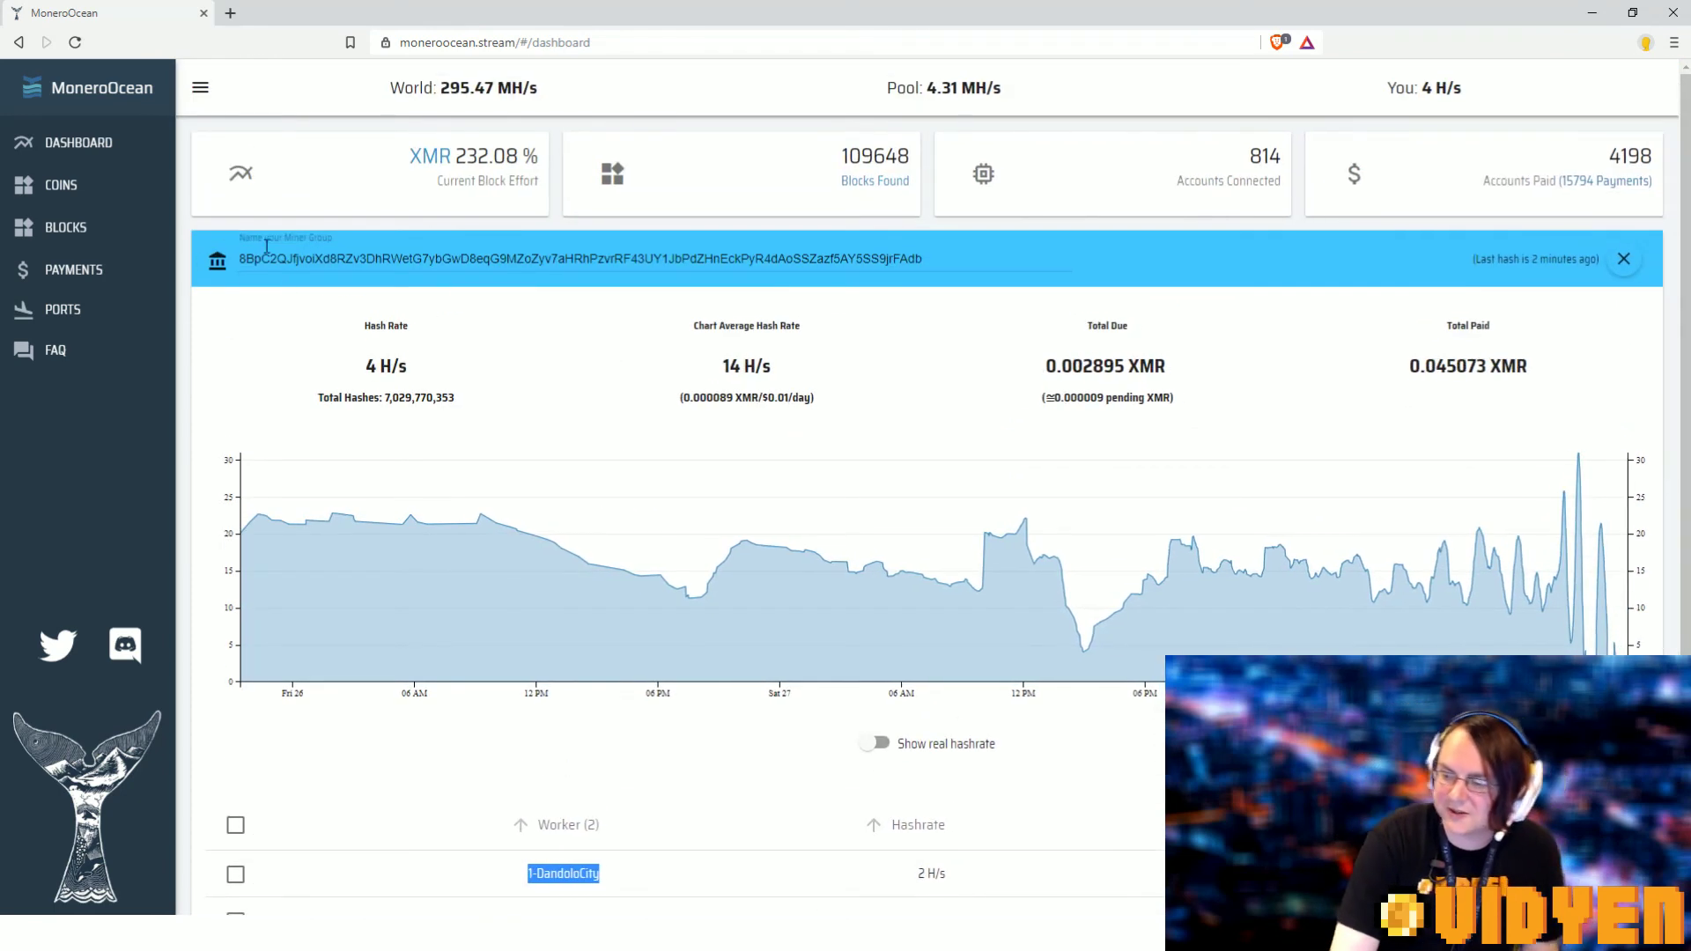
pyautogui.scroll(-2, 787, 438)
pyautogui.scroll(-2, 787, 437)
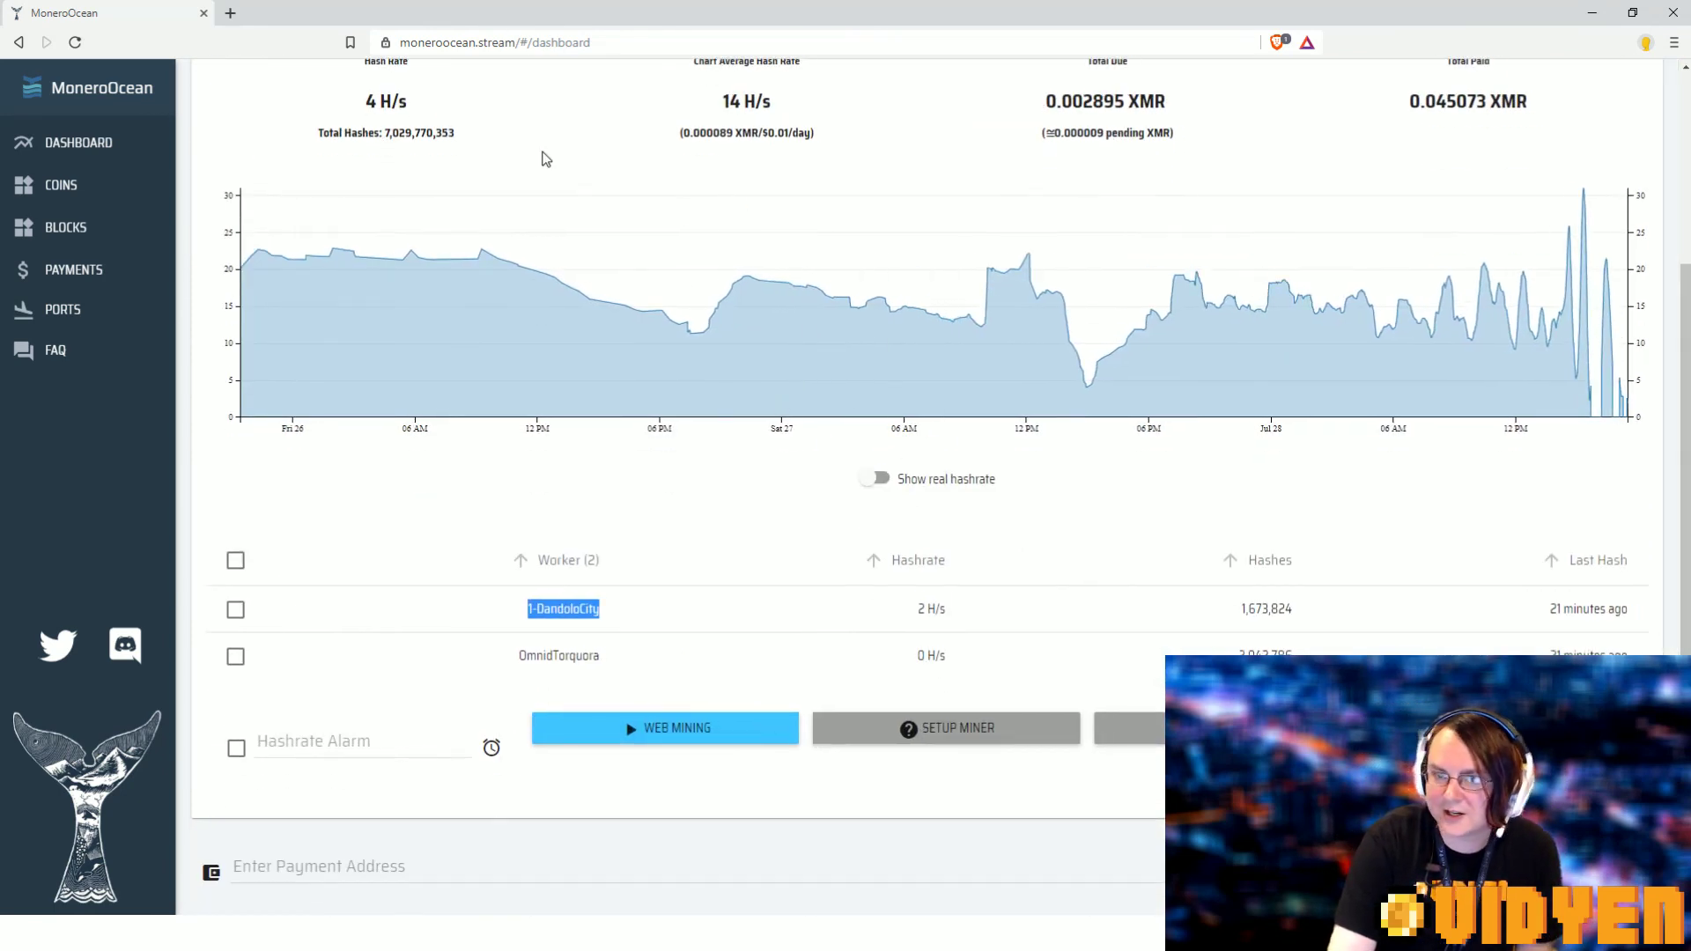
pyautogui.scroll(2, 494, 102)
pyautogui.scroll(-3, 661, 264)
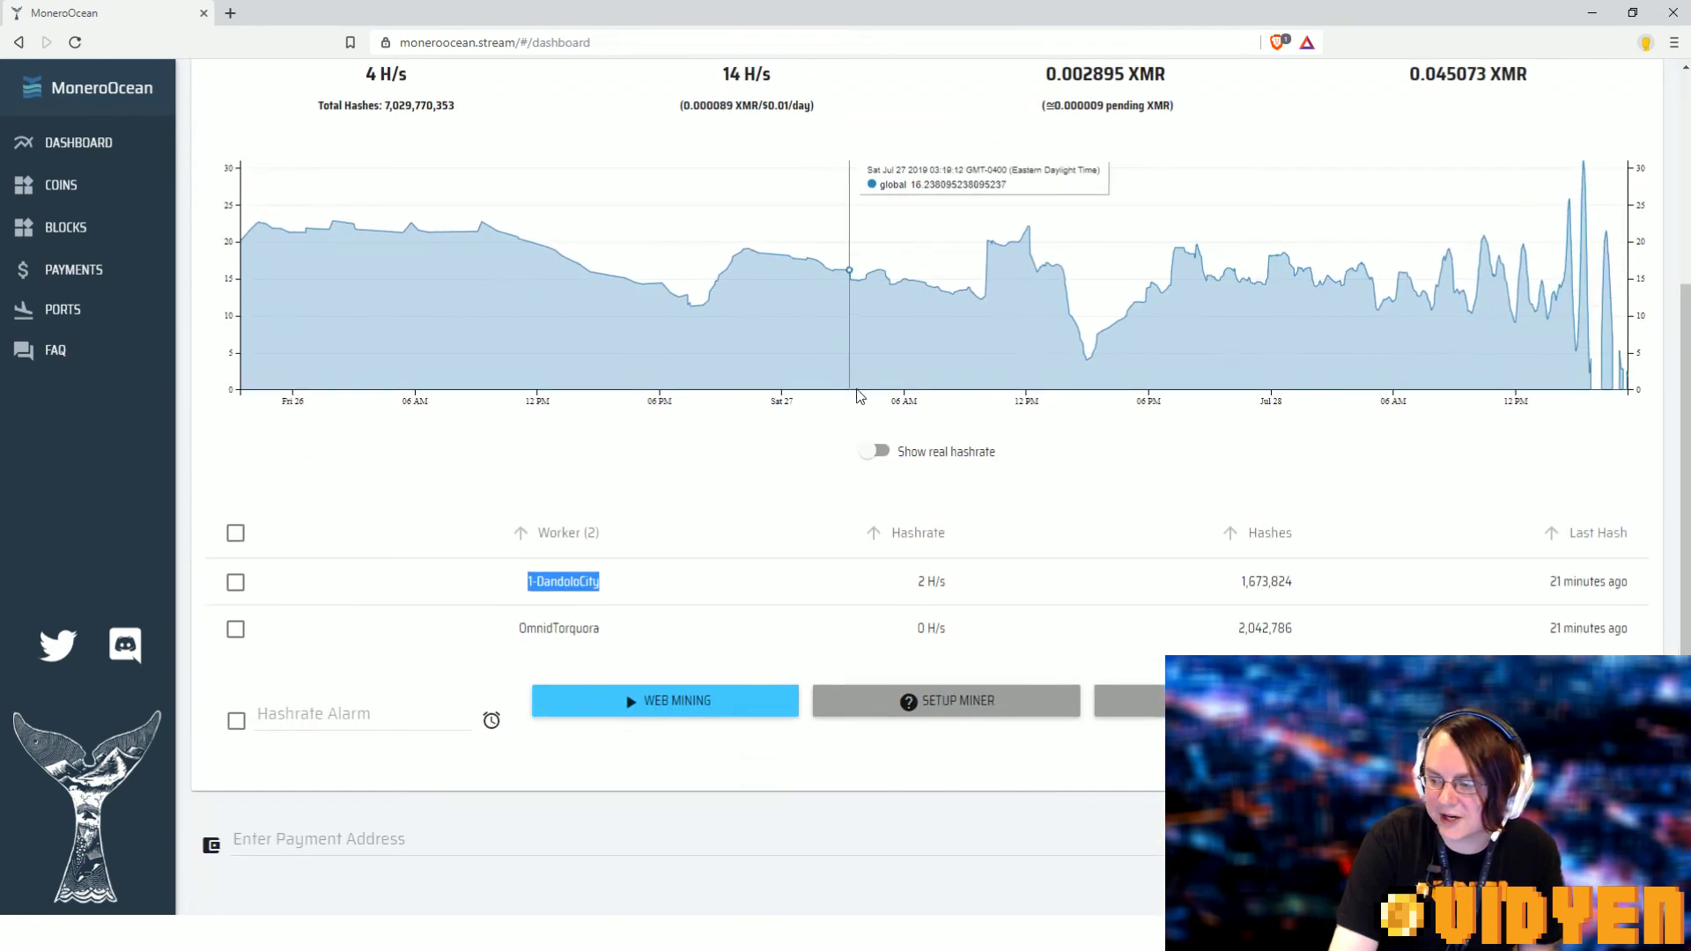
pyautogui.scroll(4, 932, 389)
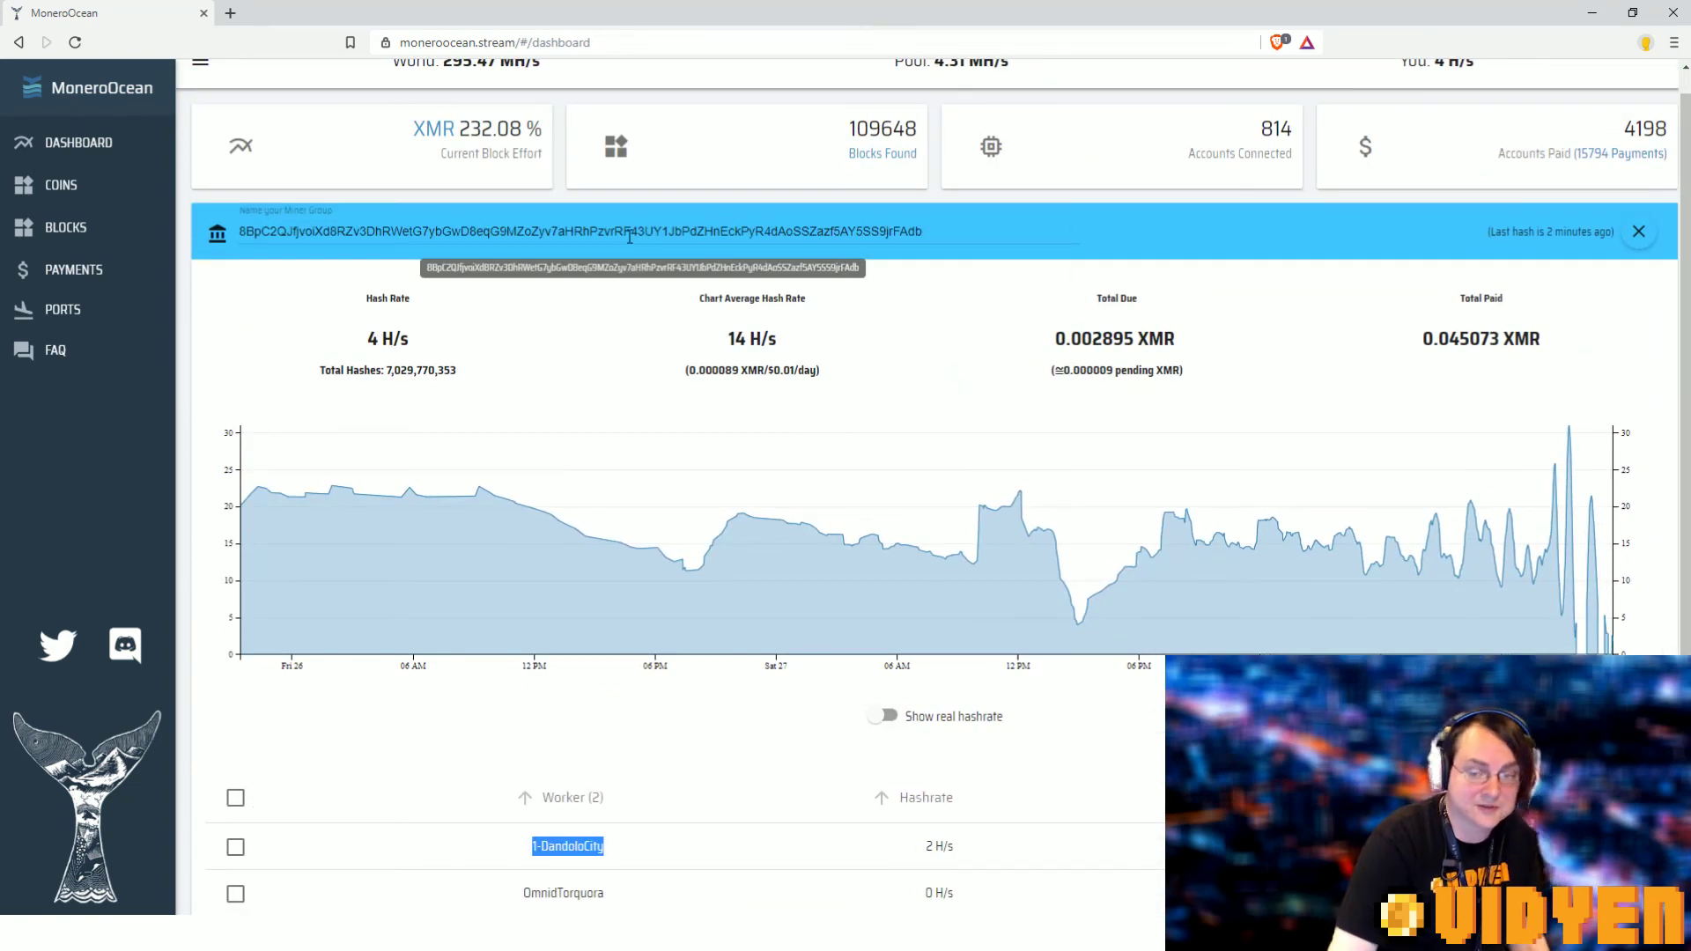
pyautogui.scroll(-2, 577, 450)
pyautogui.scroll(2, 533, 502)
pyautogui.scroll(-4, 611, 516)
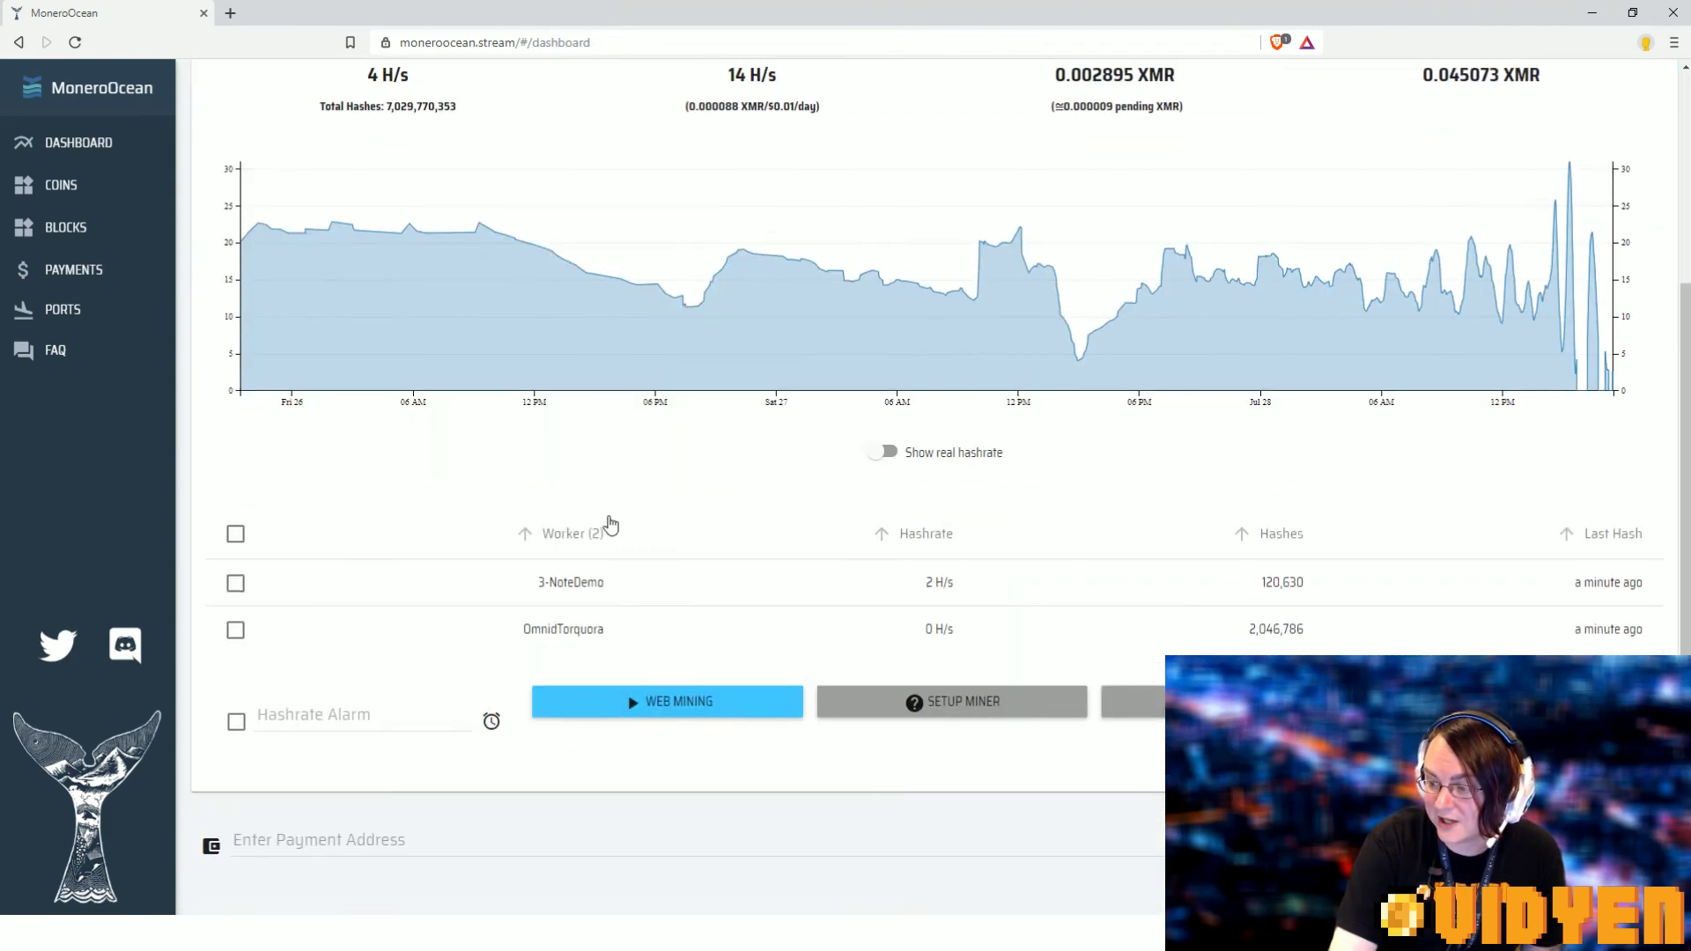
pyautogui.scroll(4, 610, 516)
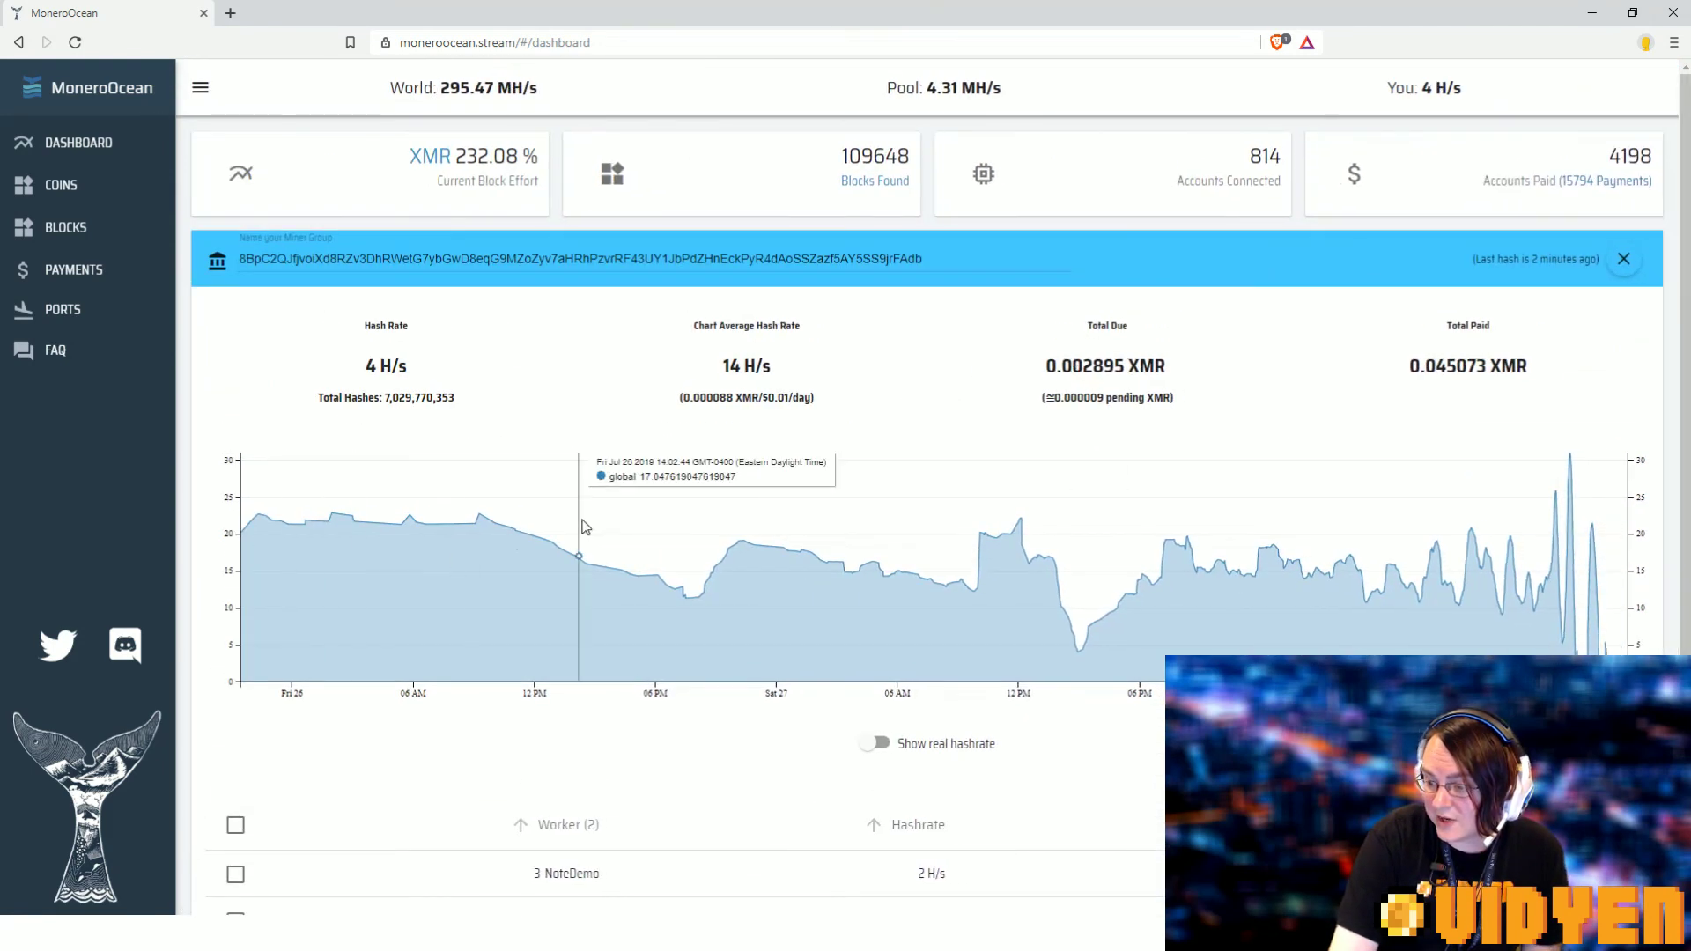
pyautogui.scroll(-1, 583, 526)
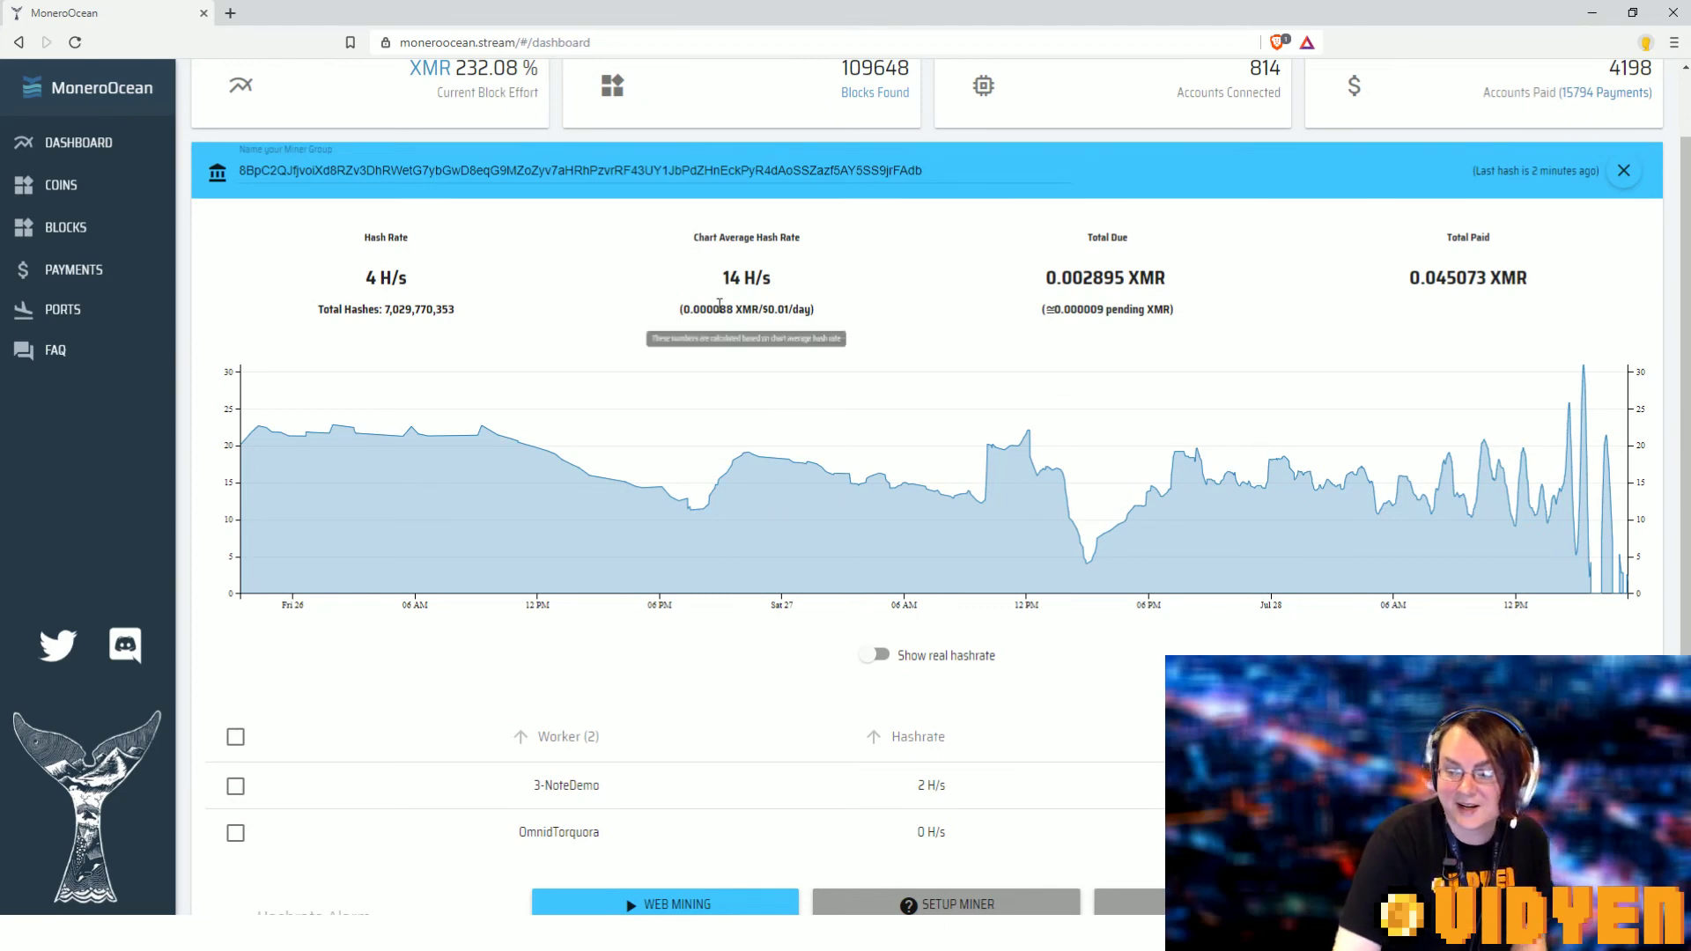
pyautogui.moveTo(701, 309); pyautogui.dragTo(863, 305)
pyautogui.click(858, 312)
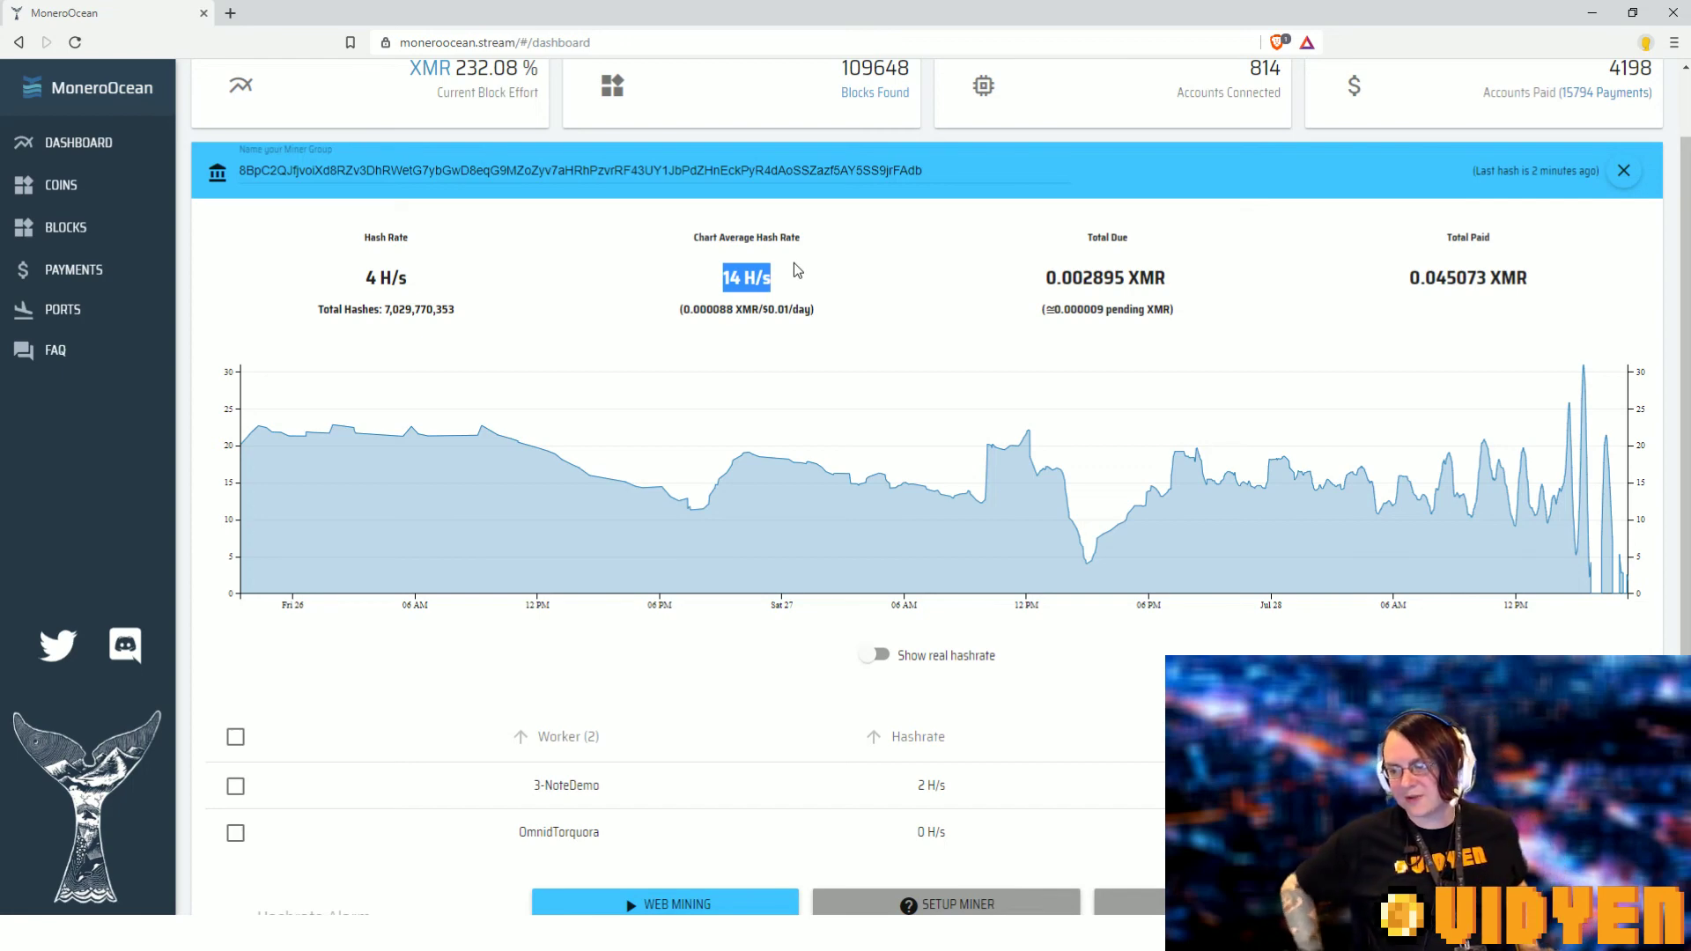
pyautogui.click(799, 308)
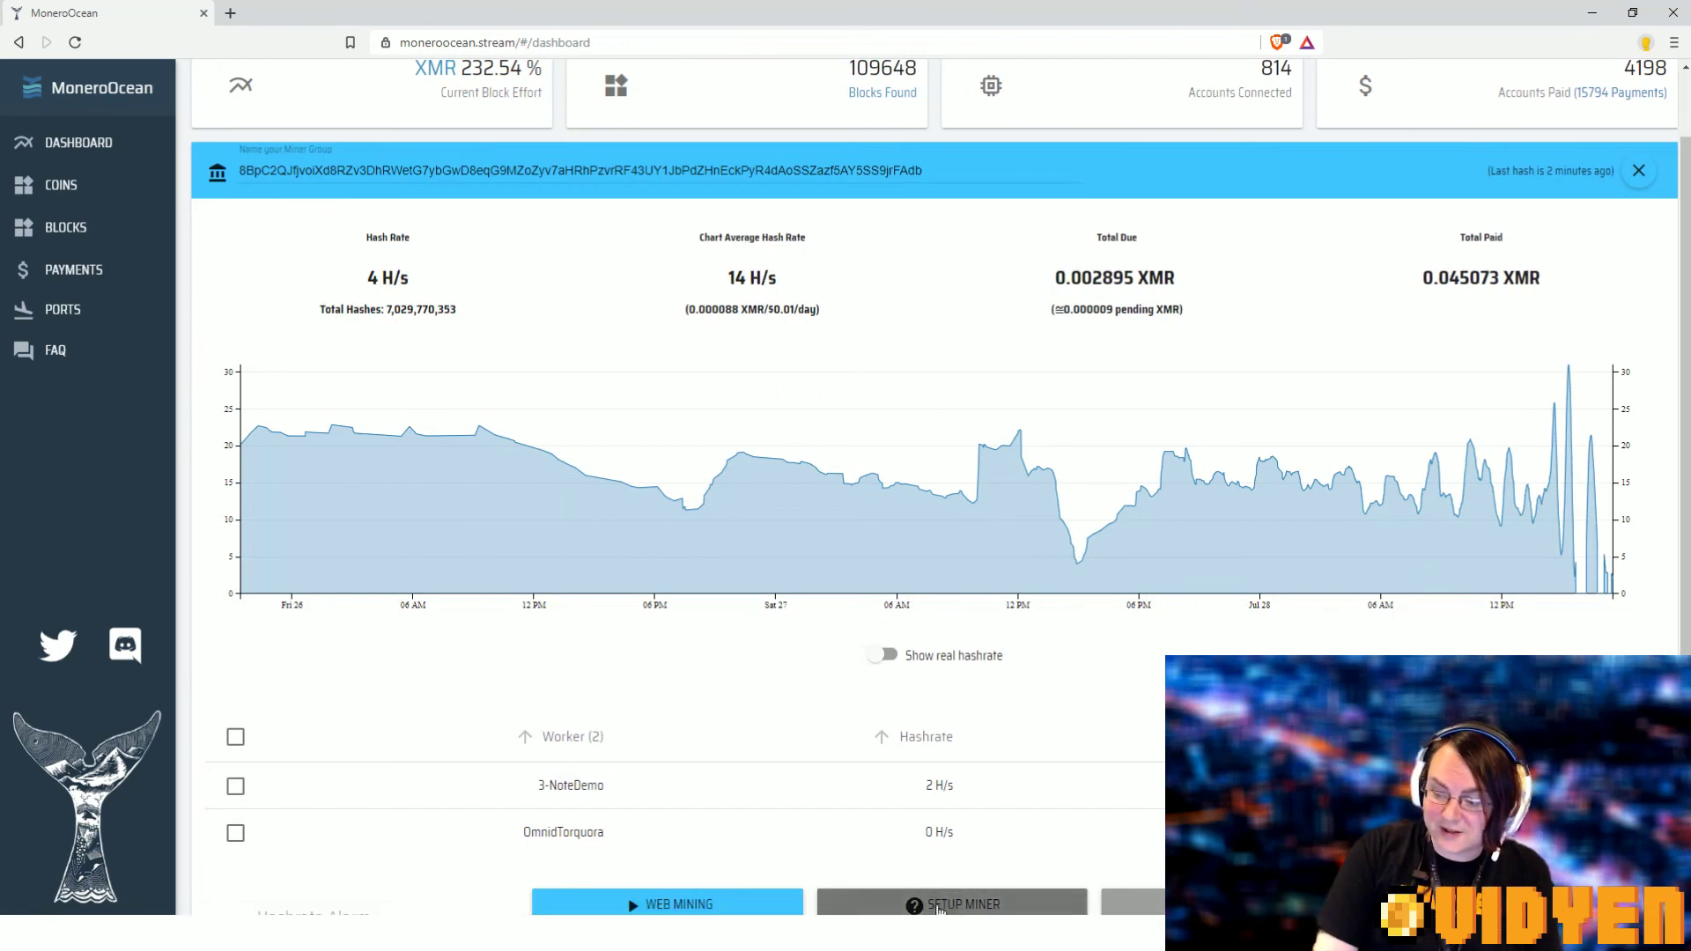
pyautogui.hotkey('alt', 'Tab')
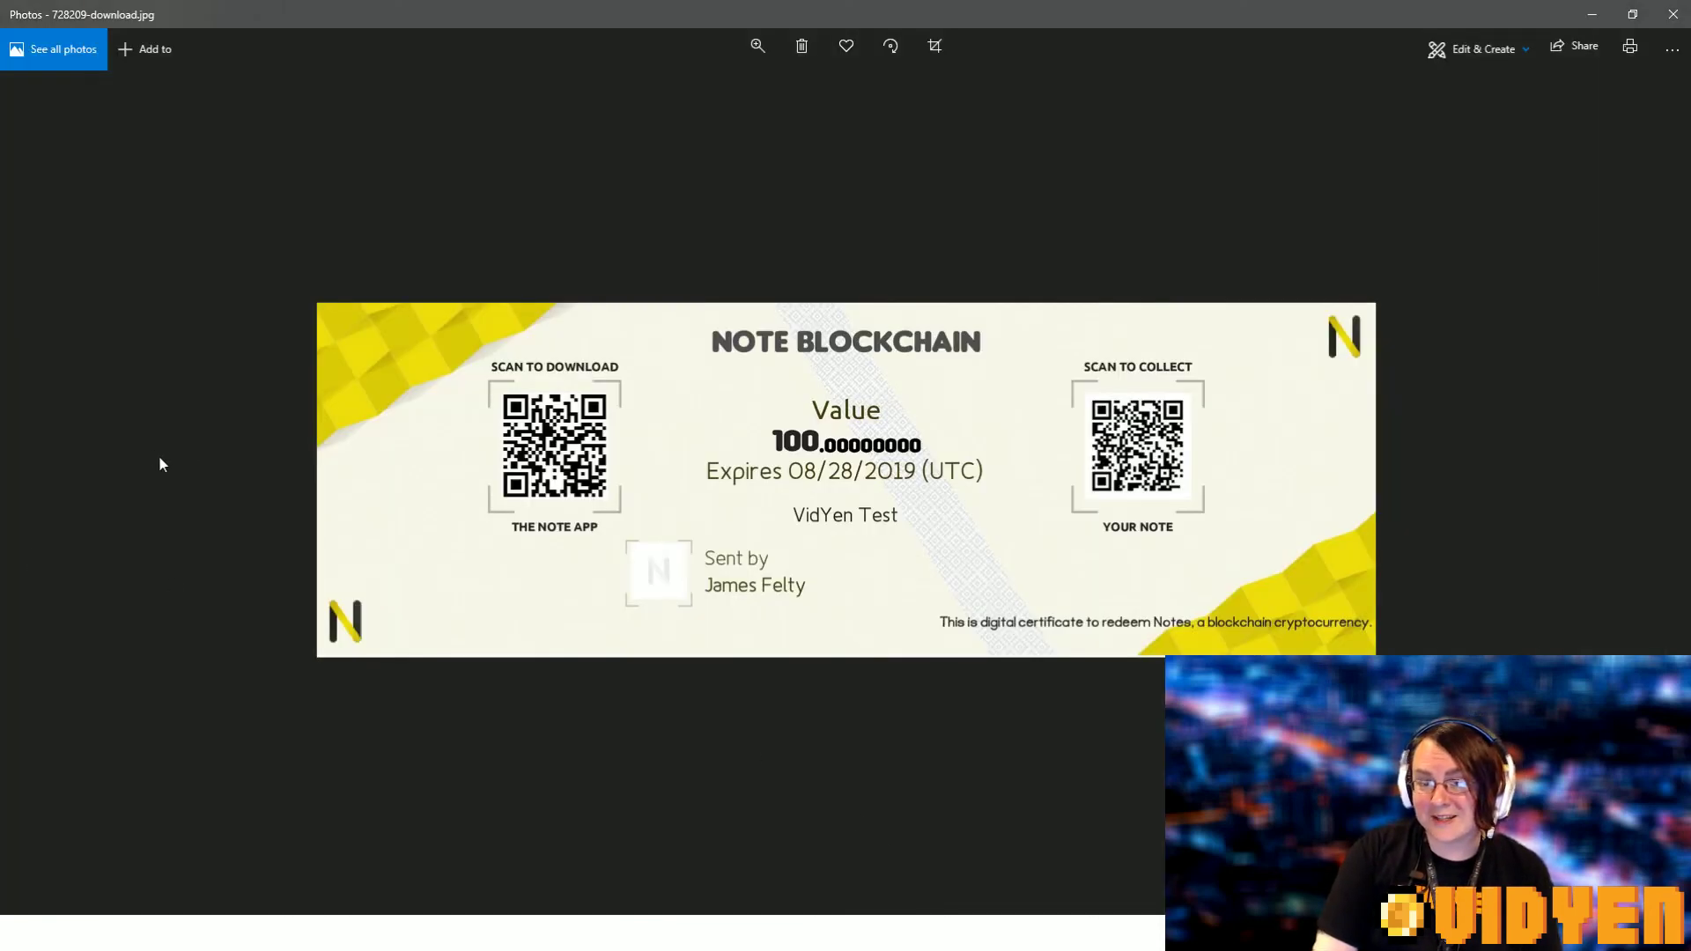
# - Minimize the certificate image and return to the VidYen order-received page for order 1607
pyautogui.click(1591, 13)
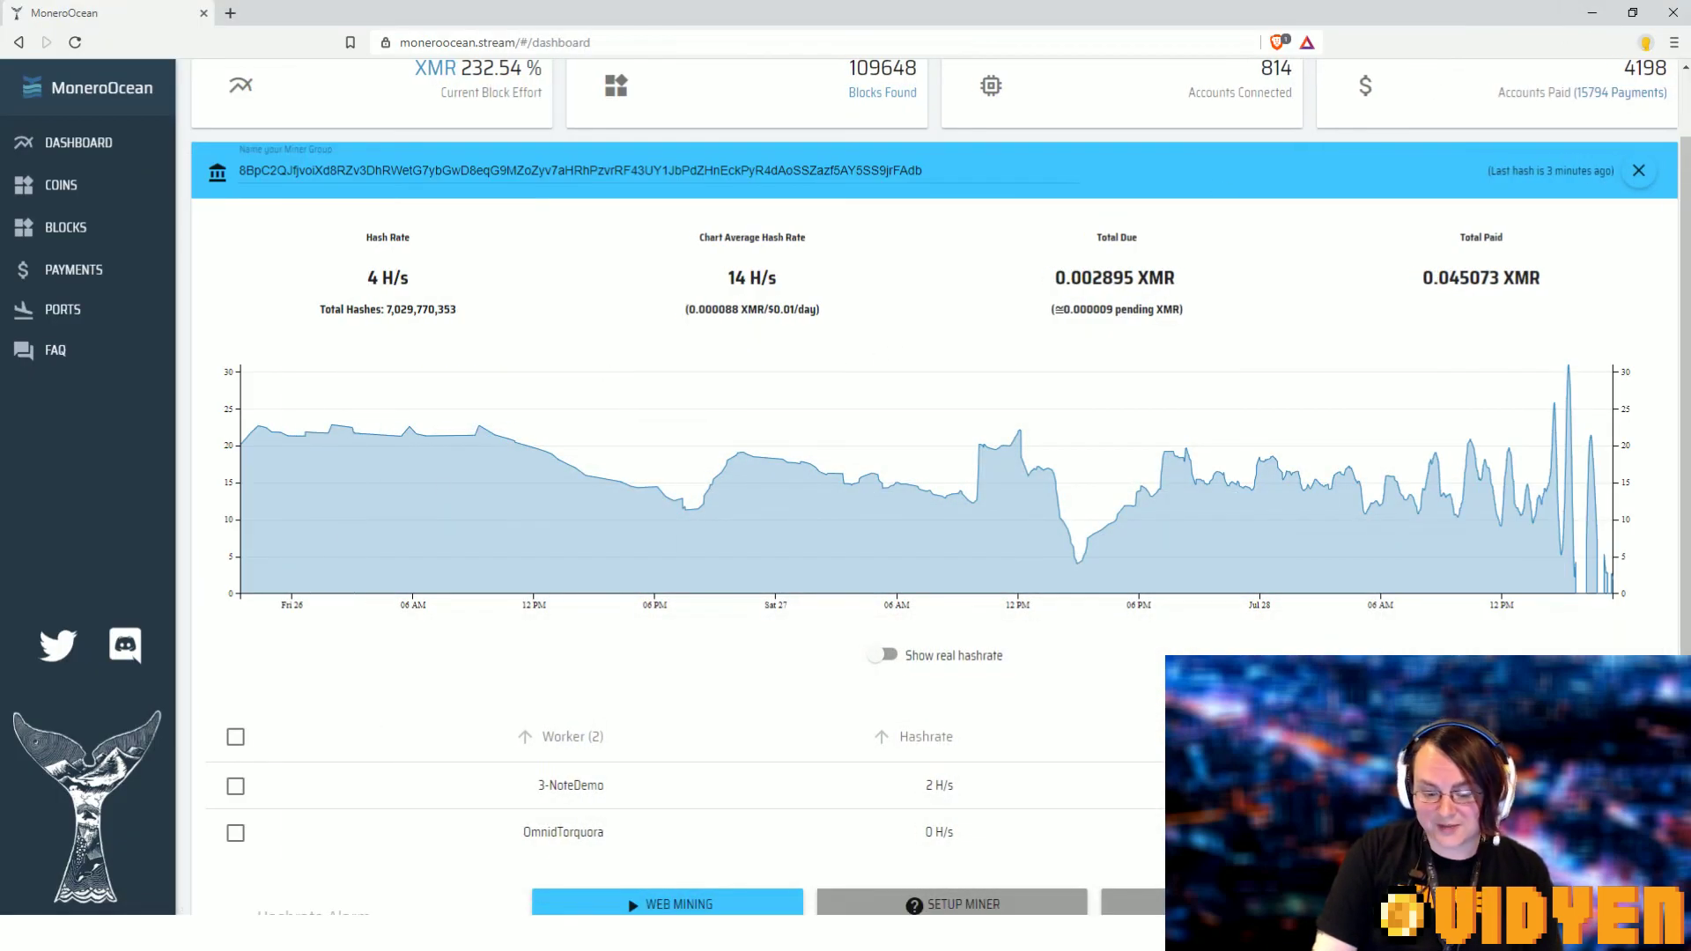
pyautogui.hotkey('alt', 'Tab')
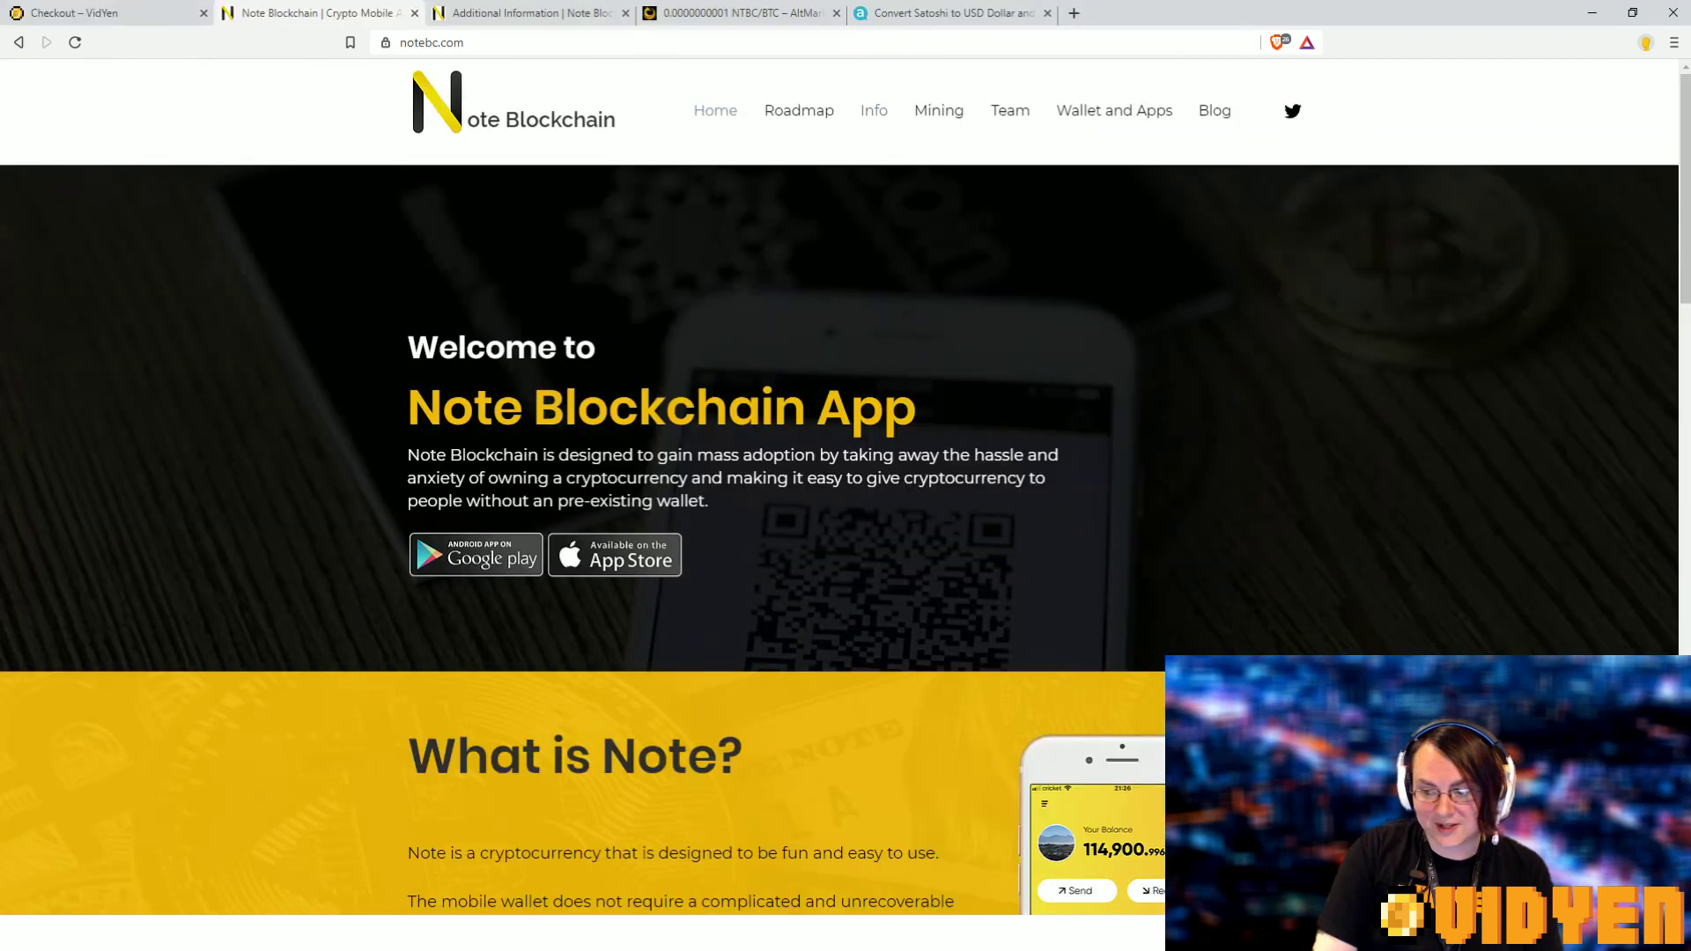
pyautogui.click(112, 14)
pyautogui.scroll(3, 310, 520)
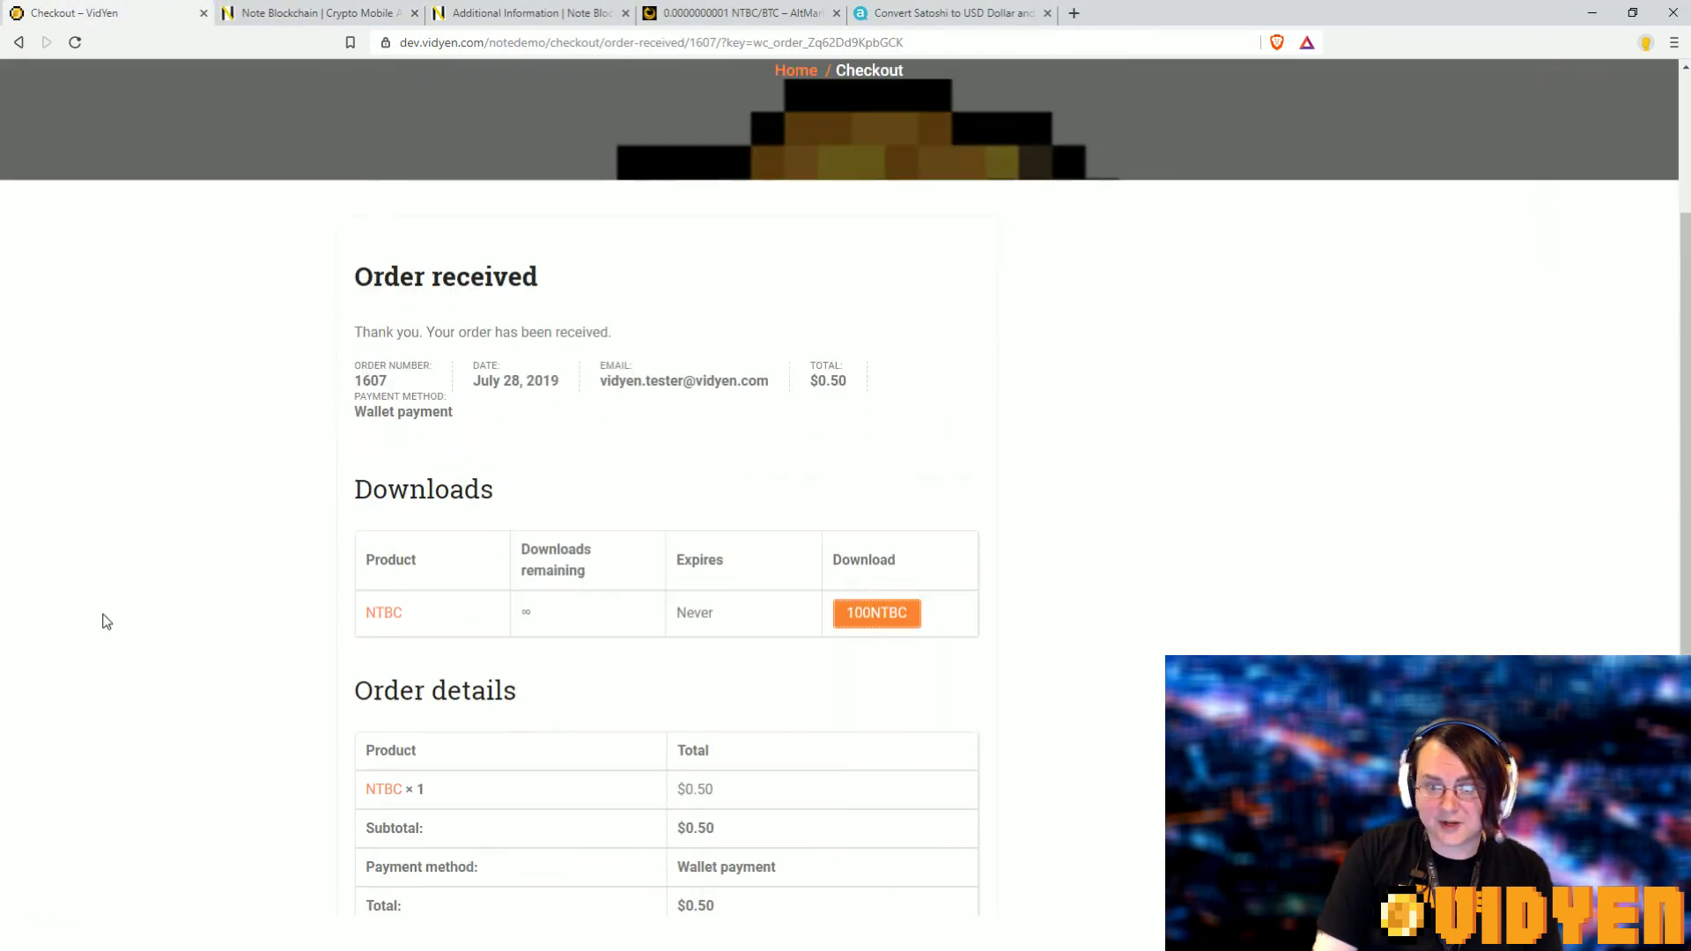
pyautogui.scroll(-1, 103, 616)
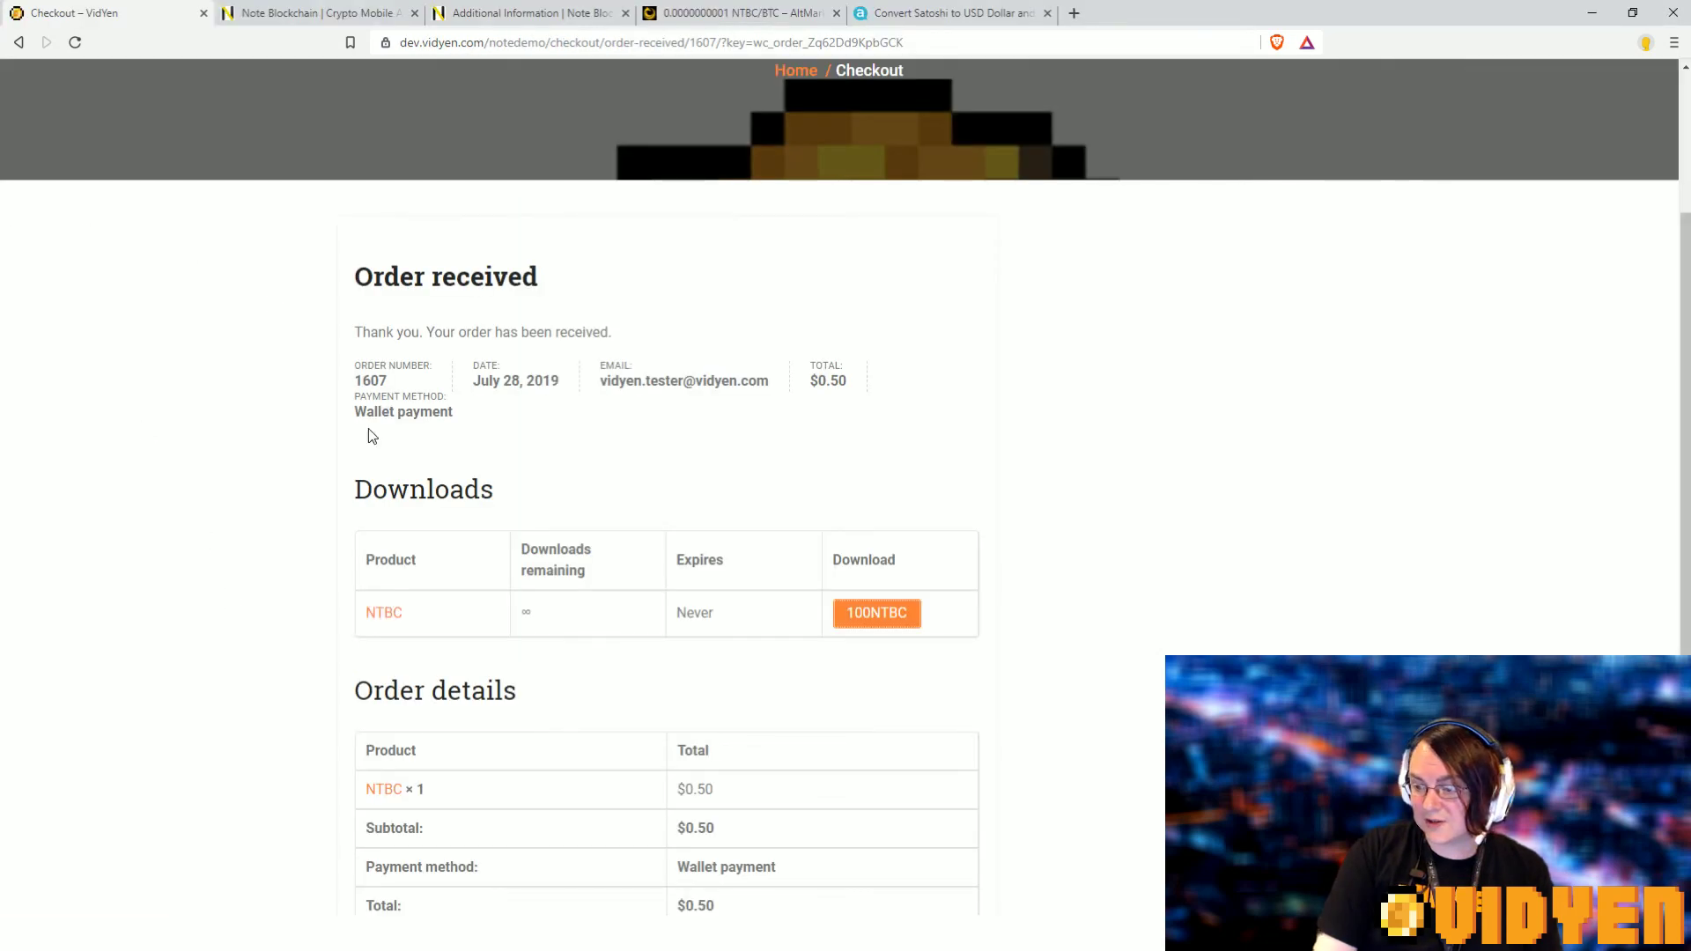
pyautogui.scroll(2, 369, 436)
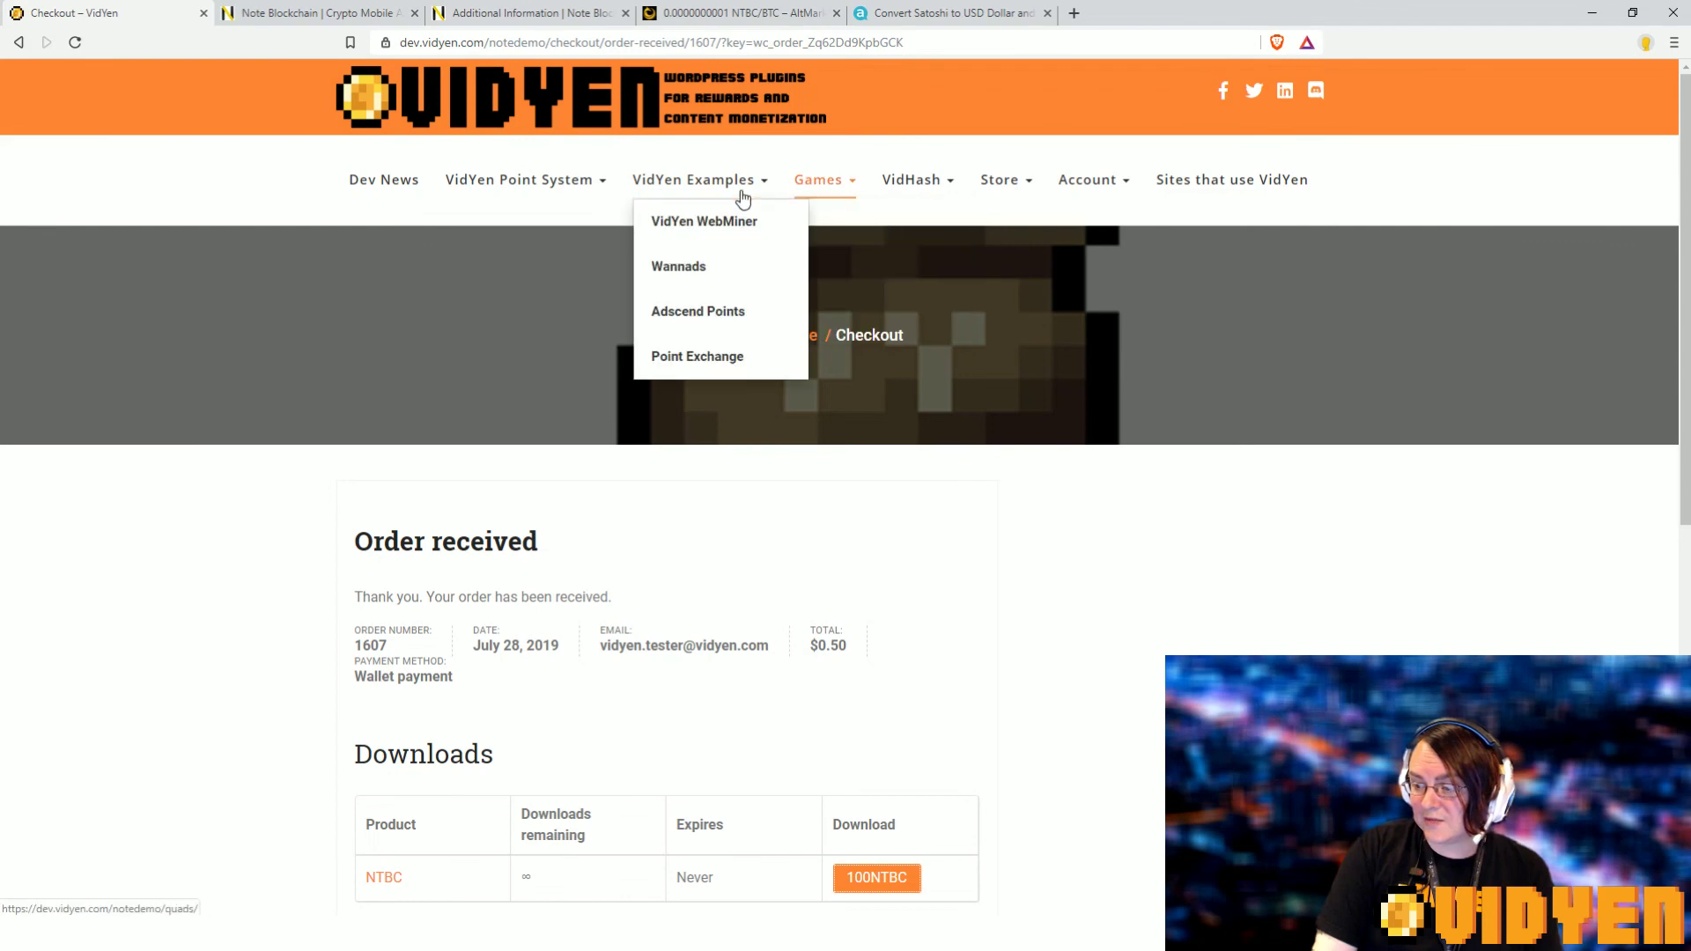
# - Open the VidYen WebMiner example page, then the Crypto Webminer admin settings page
pyautogui.click(733, 223)
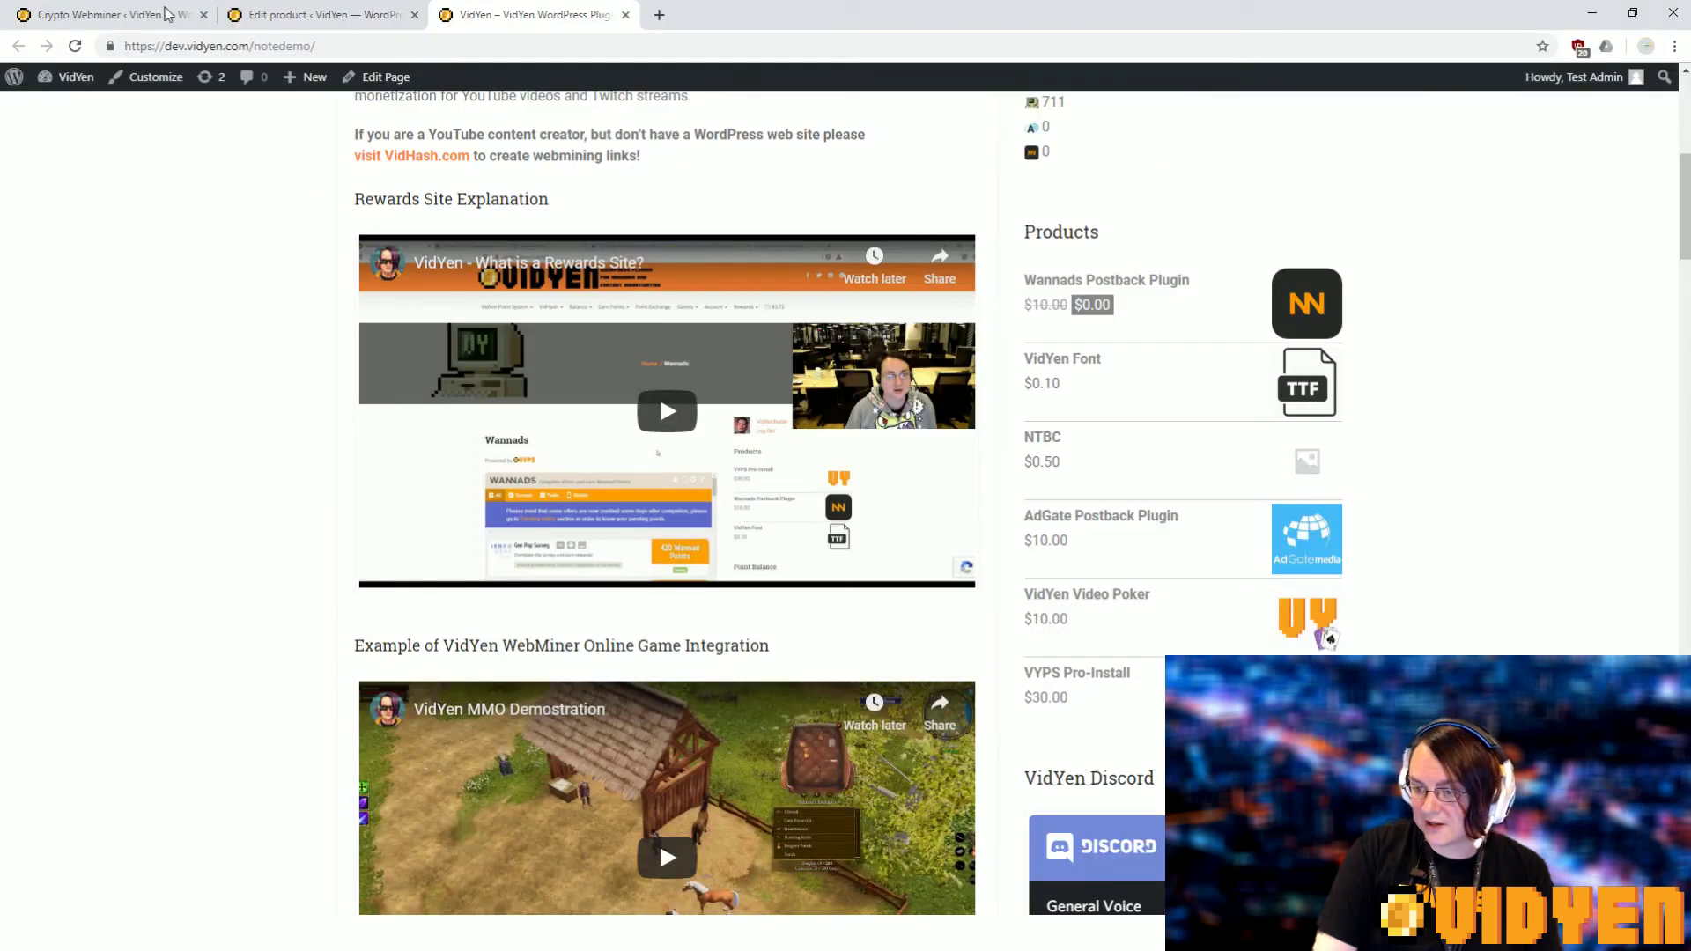
pyautogui.click(169, 13)
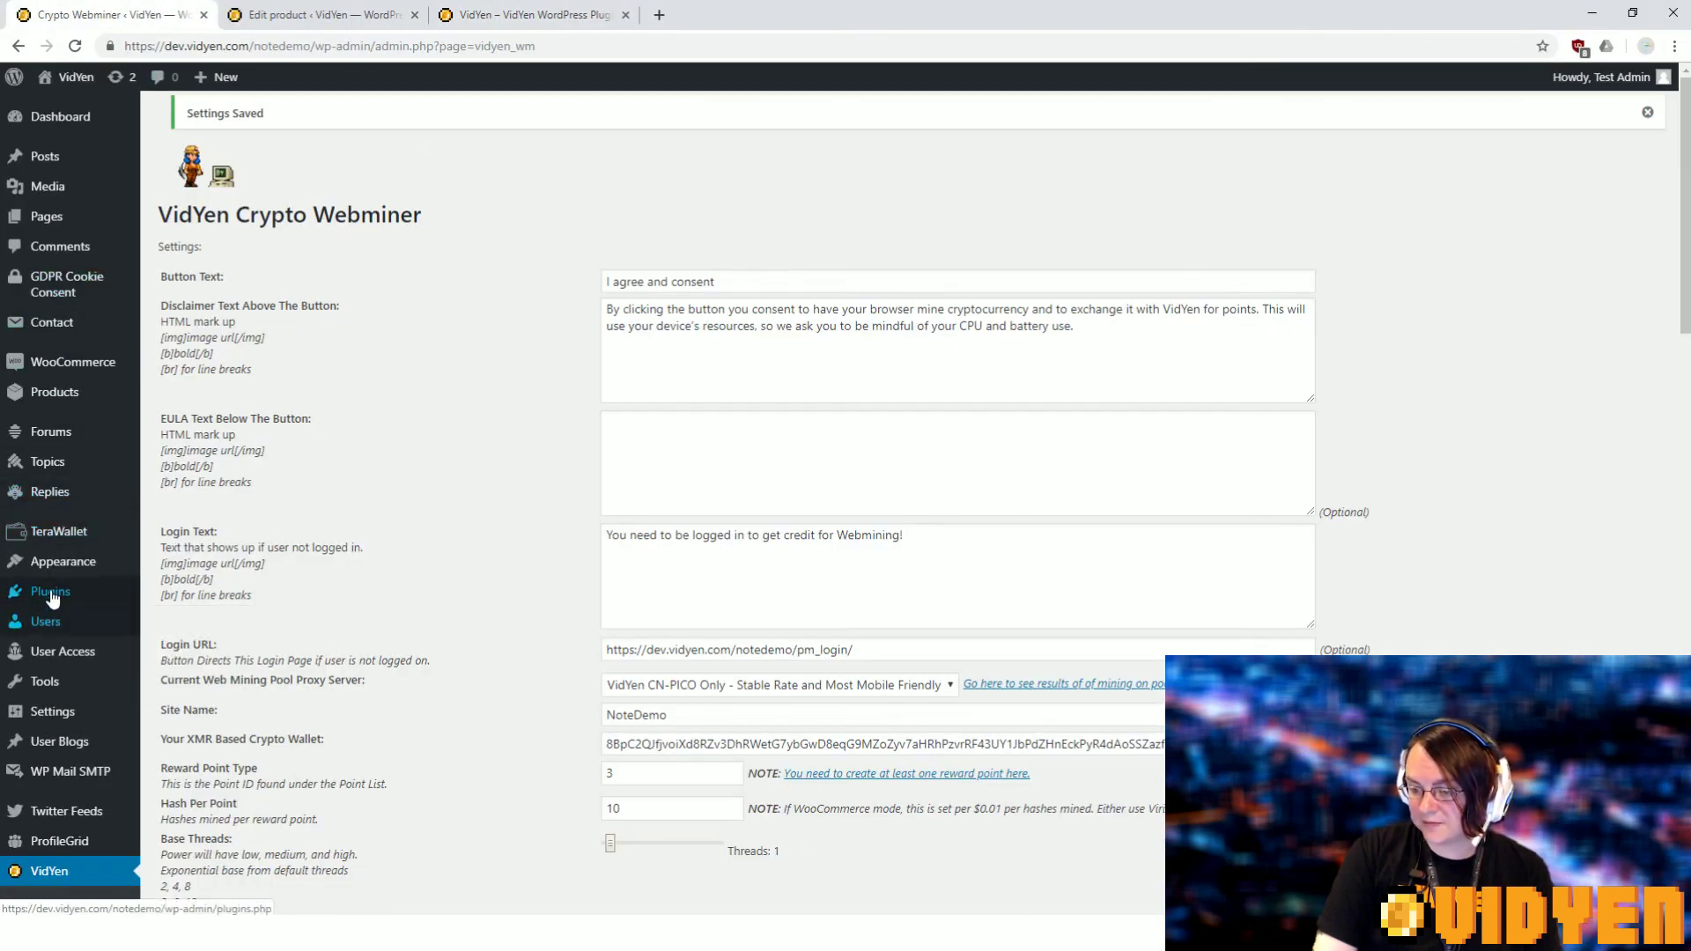
# - Search Add Plugins for 'minecraft' and review, then close, the WooMinecraft-WP plugin details
pyautogui.moveTo(50, 592)
pyautogui.click(175, 602)
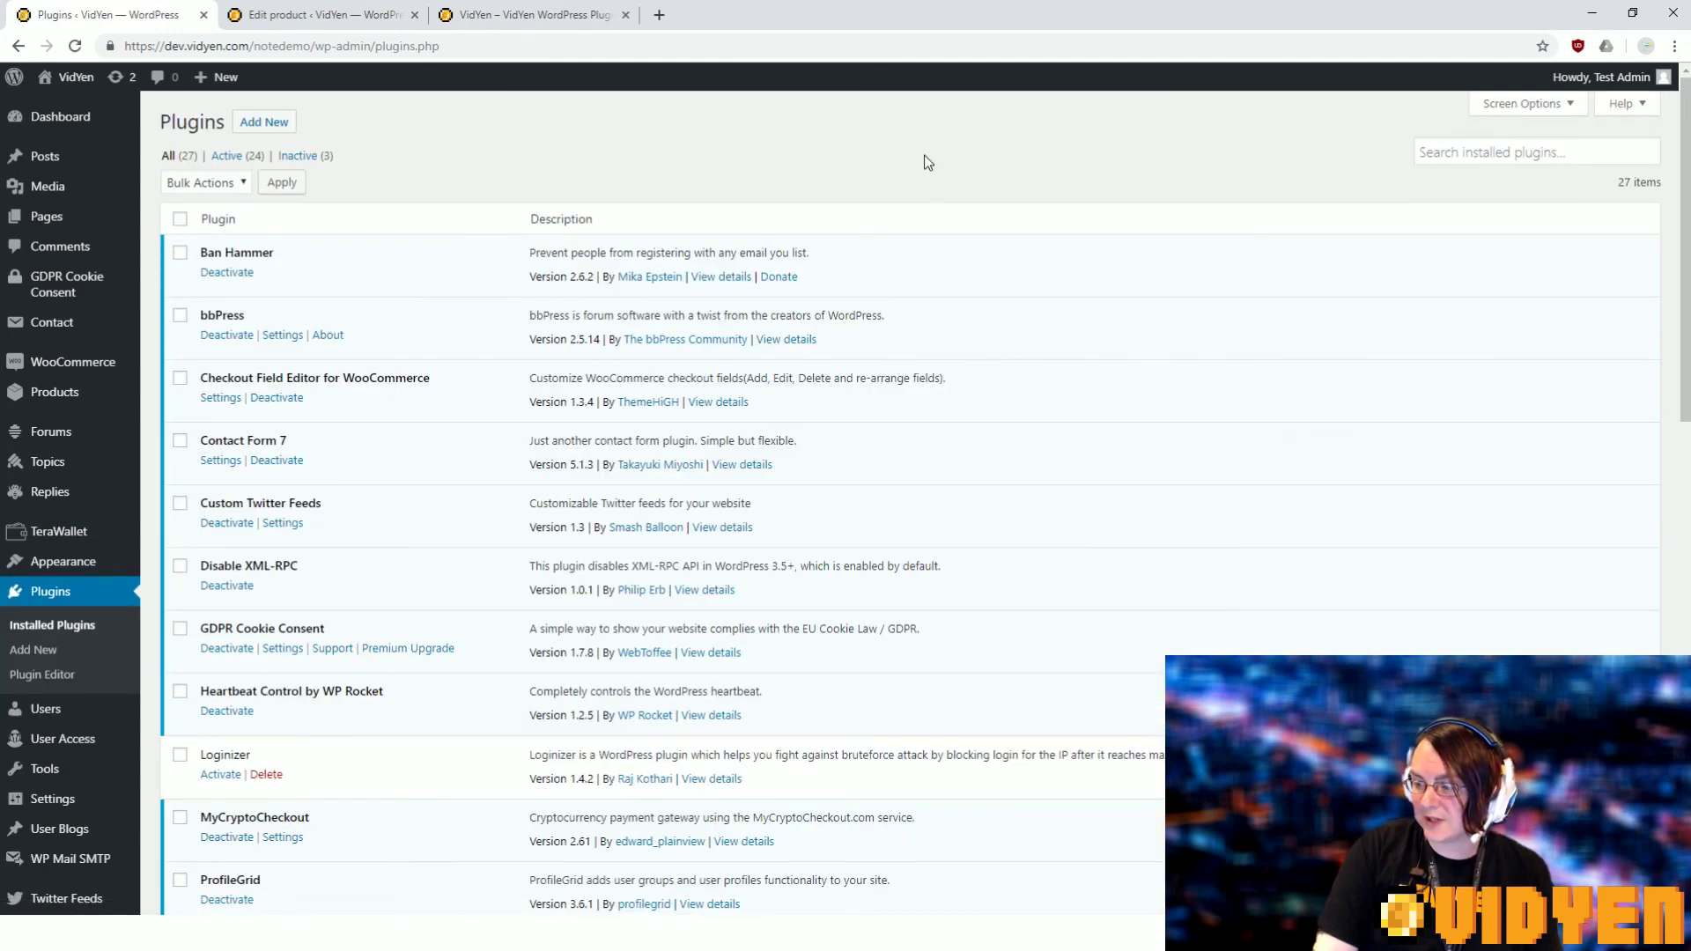
pyautogui.click(1439, 151)
pyautogui.click(266, 123)
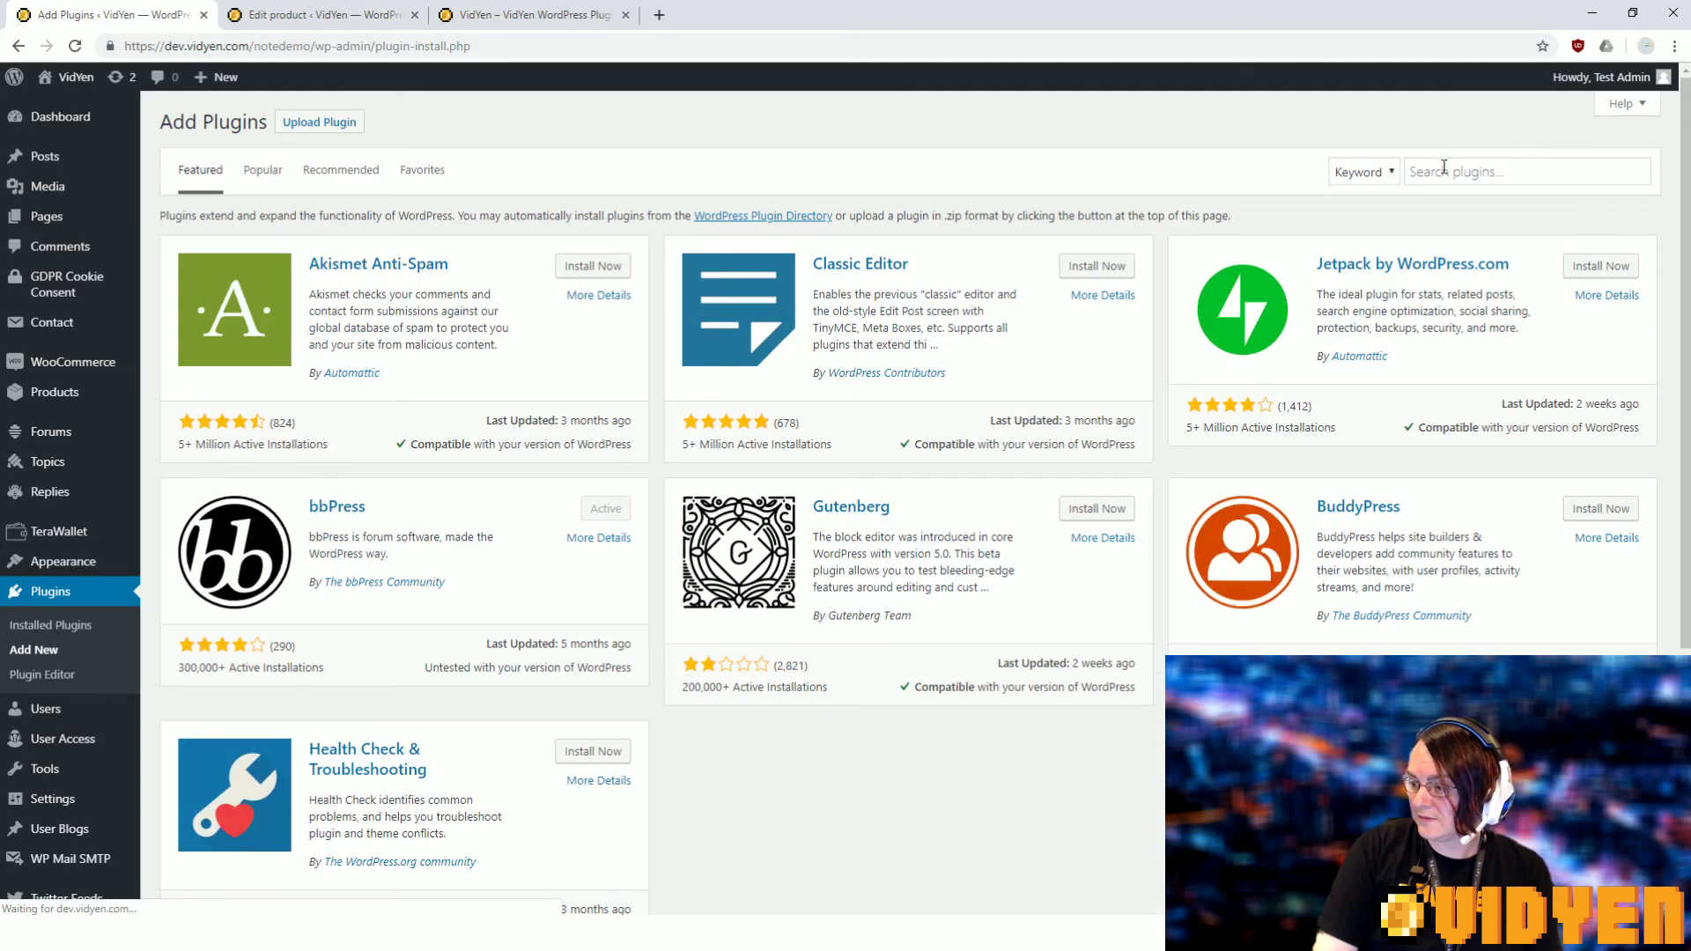
pyautogui.click(1453, 166)
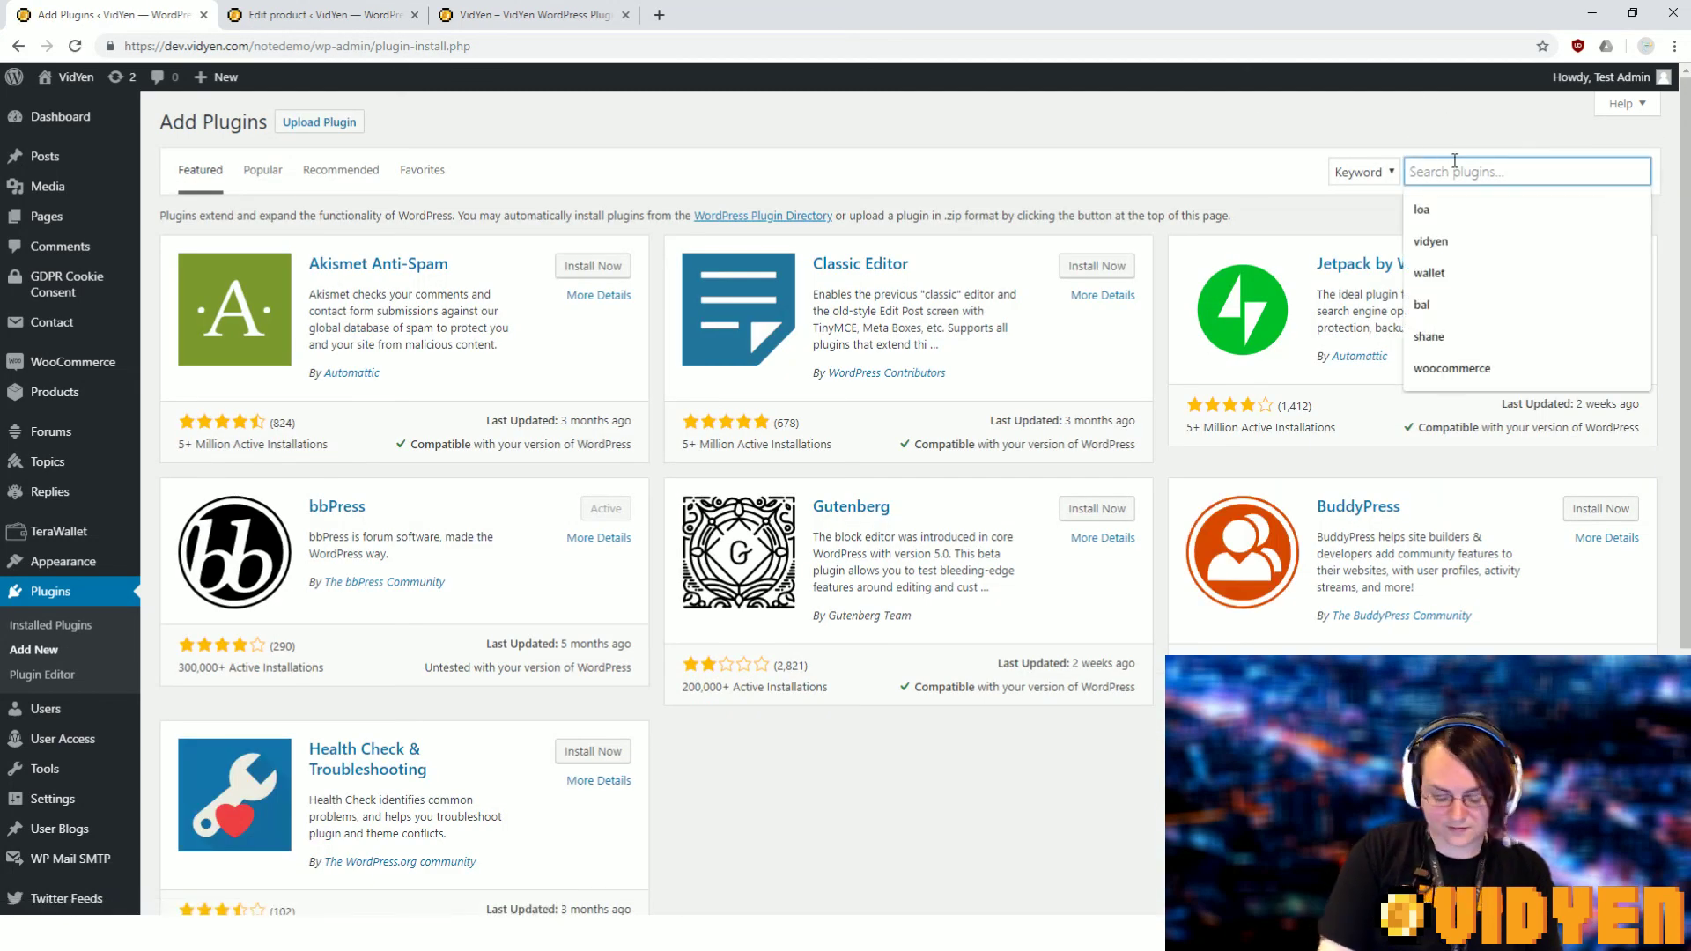
pyautogui.write('mine')
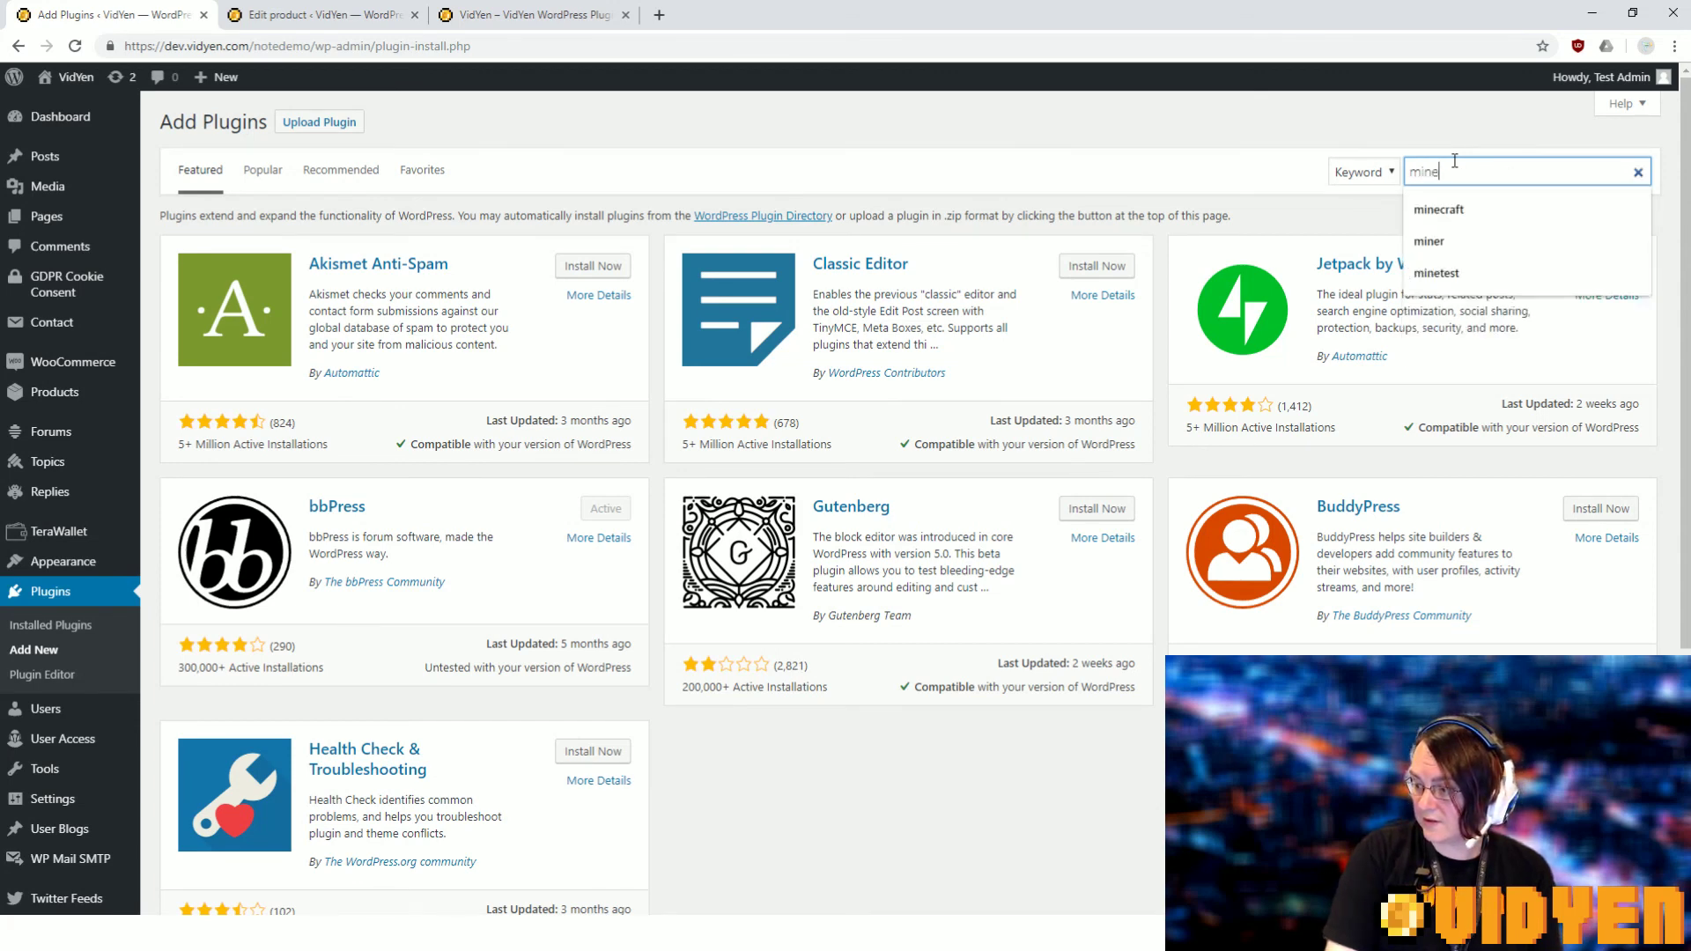
pyautogui.write('craft')
pyautogui.press('Return')
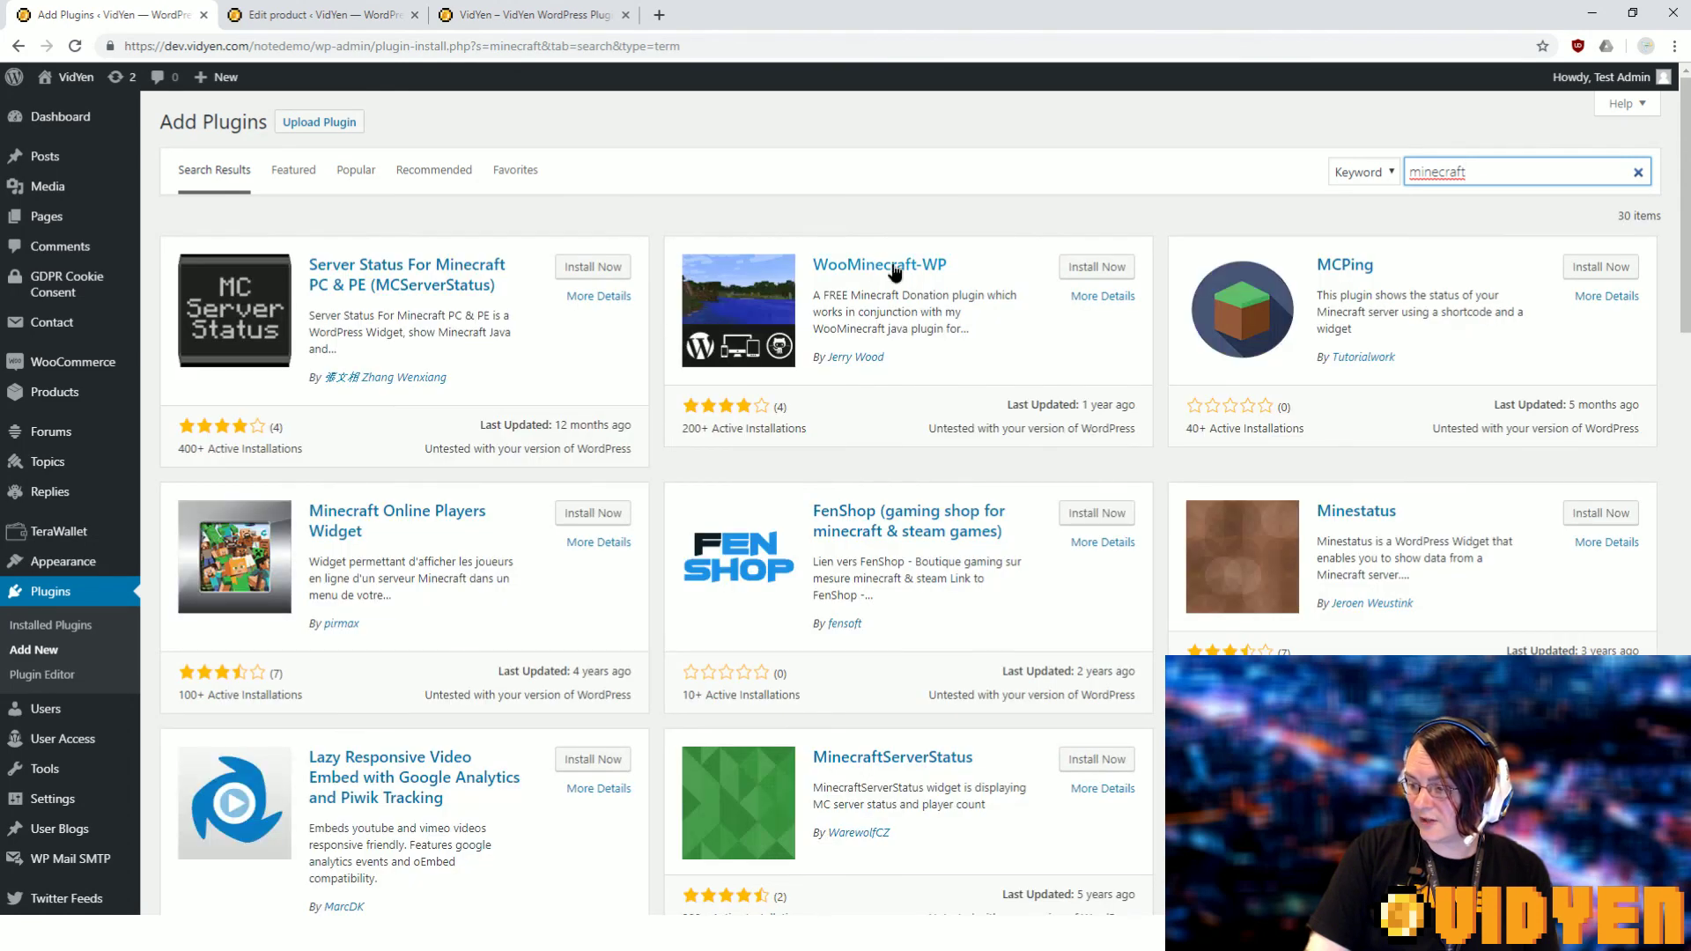
pyautogui.click(895, 270)
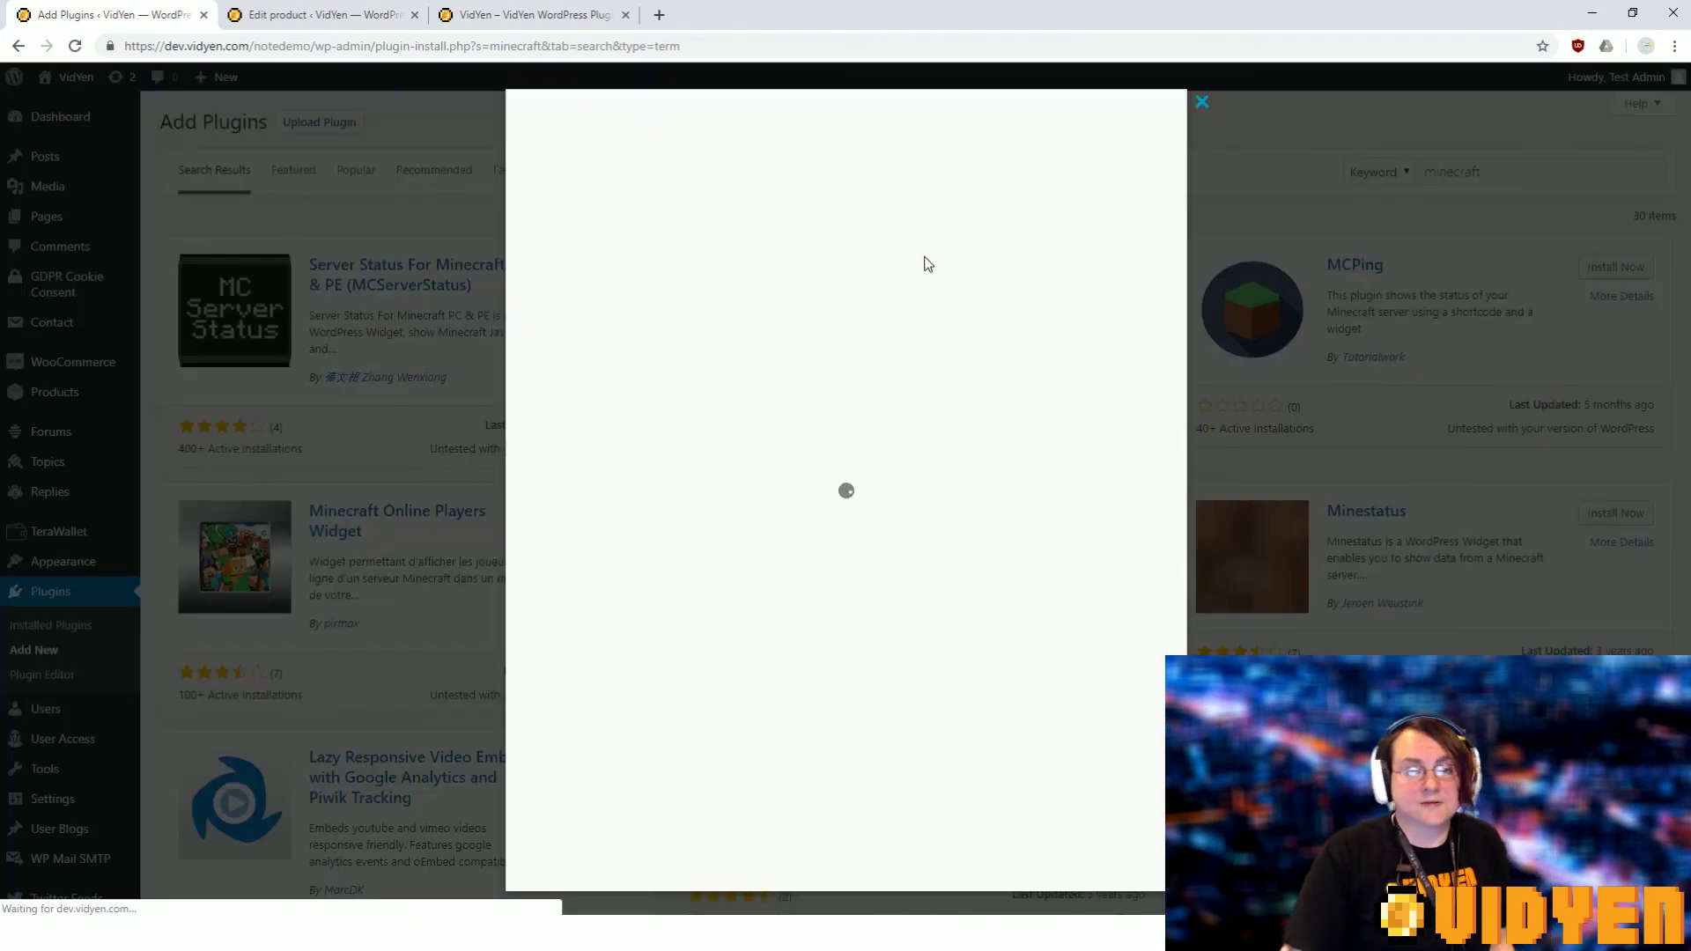
pyautogui.scroll(-2, 763, 252)
pyautogui.scroll(2, 752, 321)
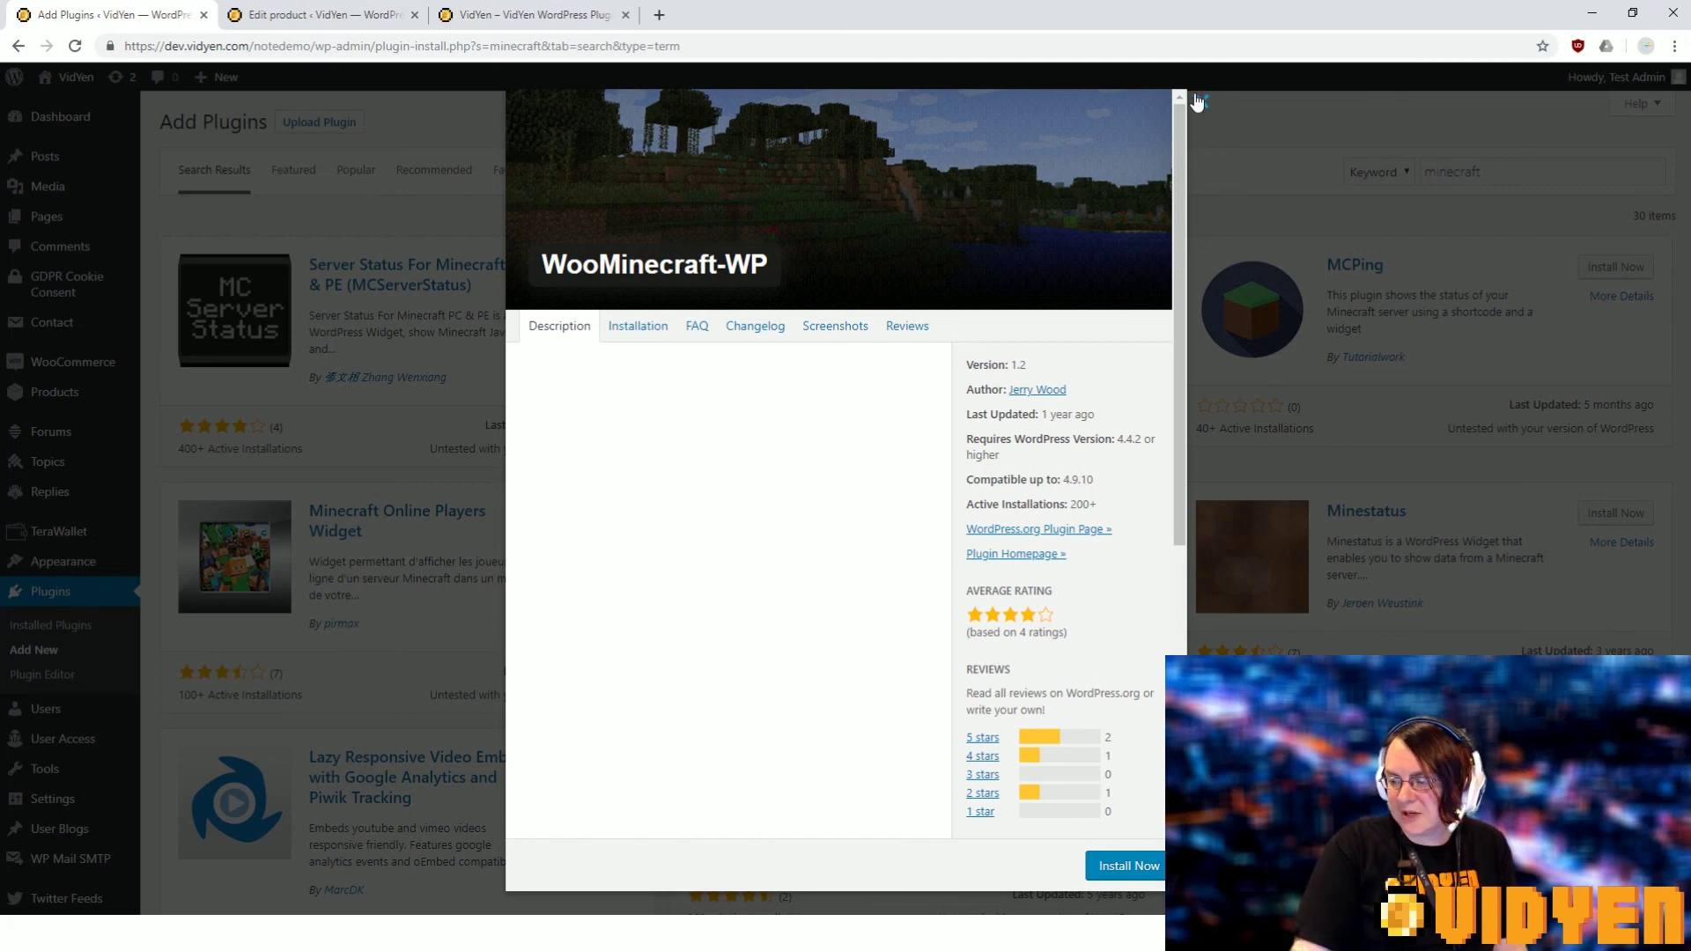
pyautogui.click(1197, 101)
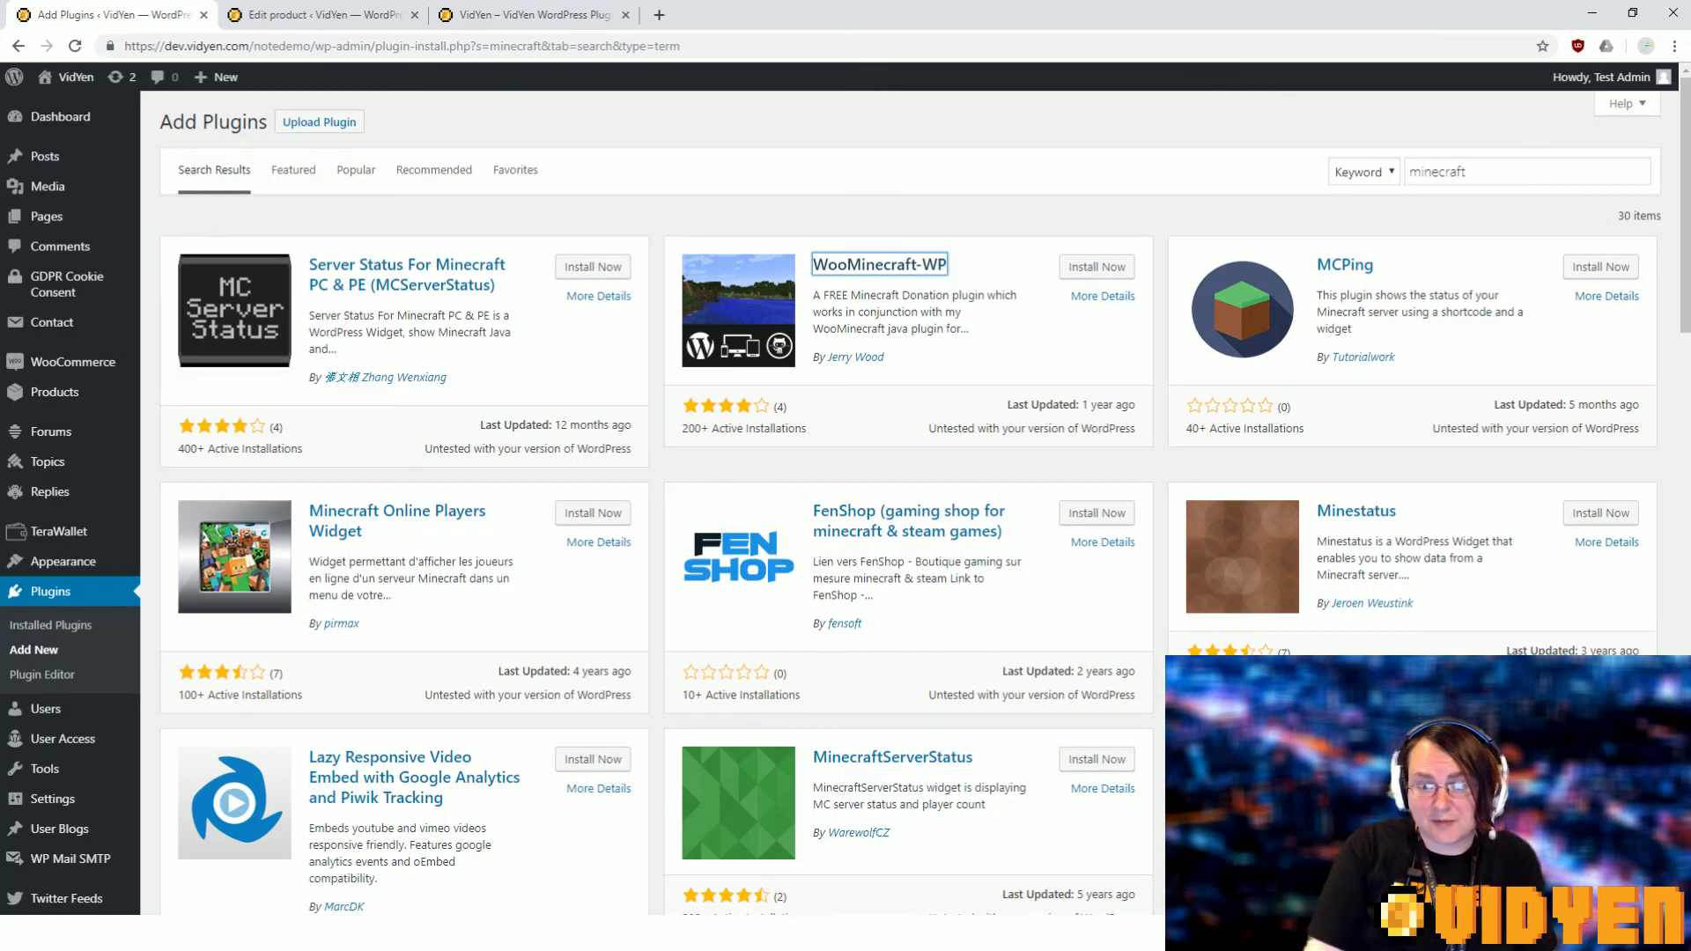